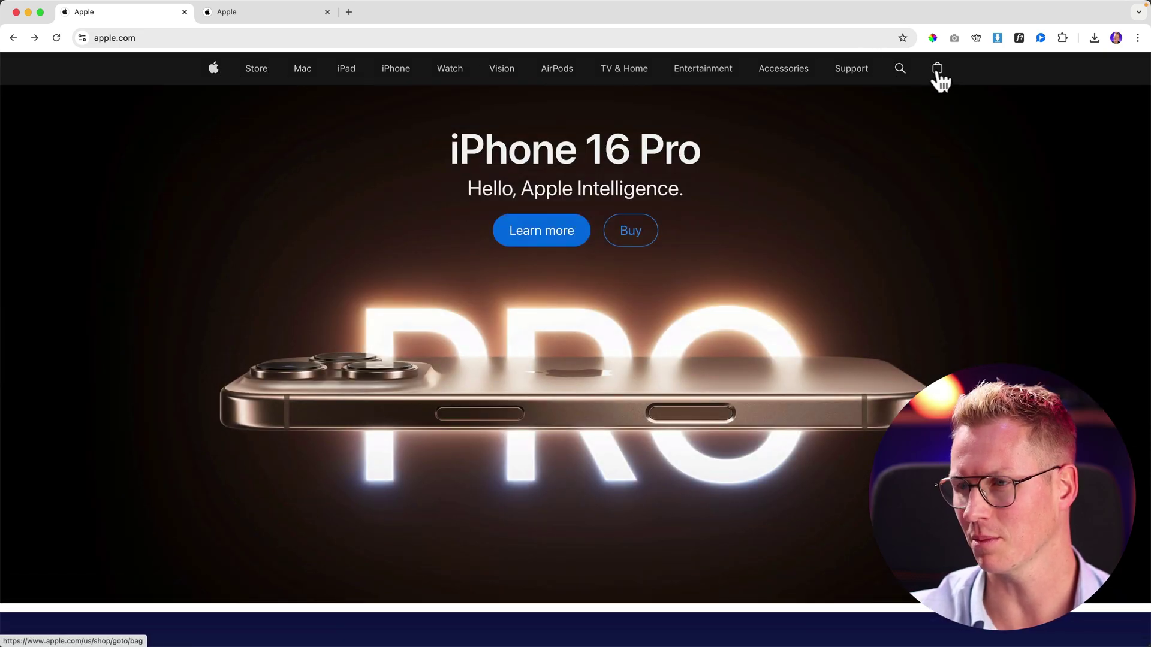
- Scroll through the apple.com page to study its layout
{"action": "scroll", "coordinate": [997, 154], "scroll_direction": "down", "scroll_amount": 5}
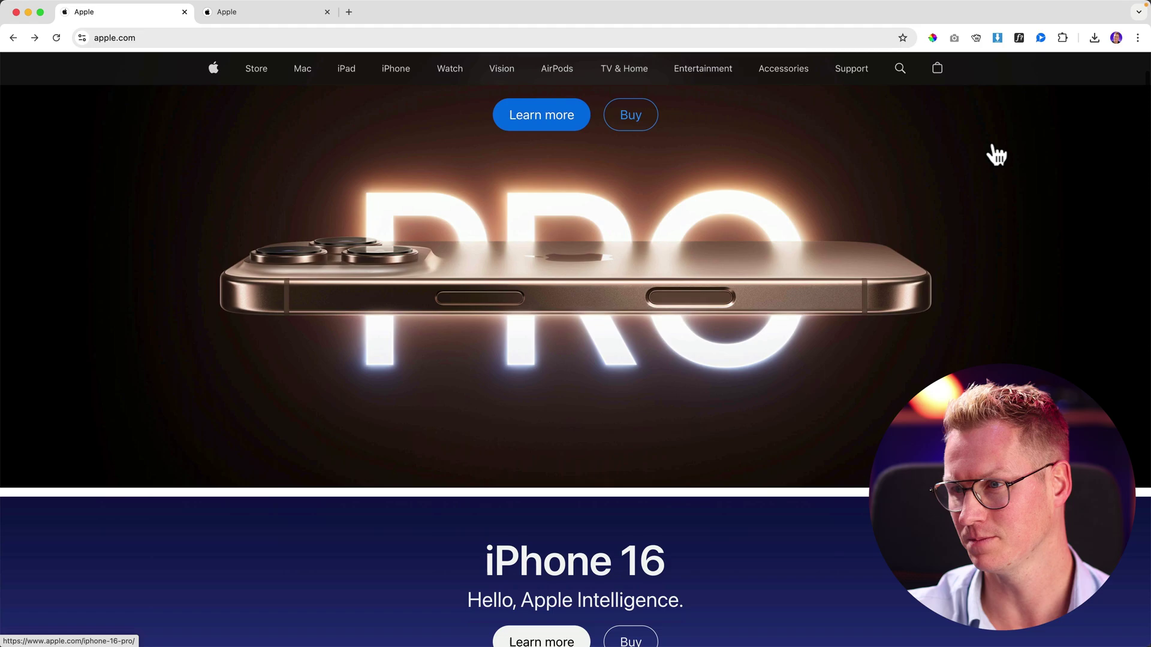
{"action": "scroll", "coordinate": [997, 155], "scroll_direction": "down", "scroll_amount": 5}
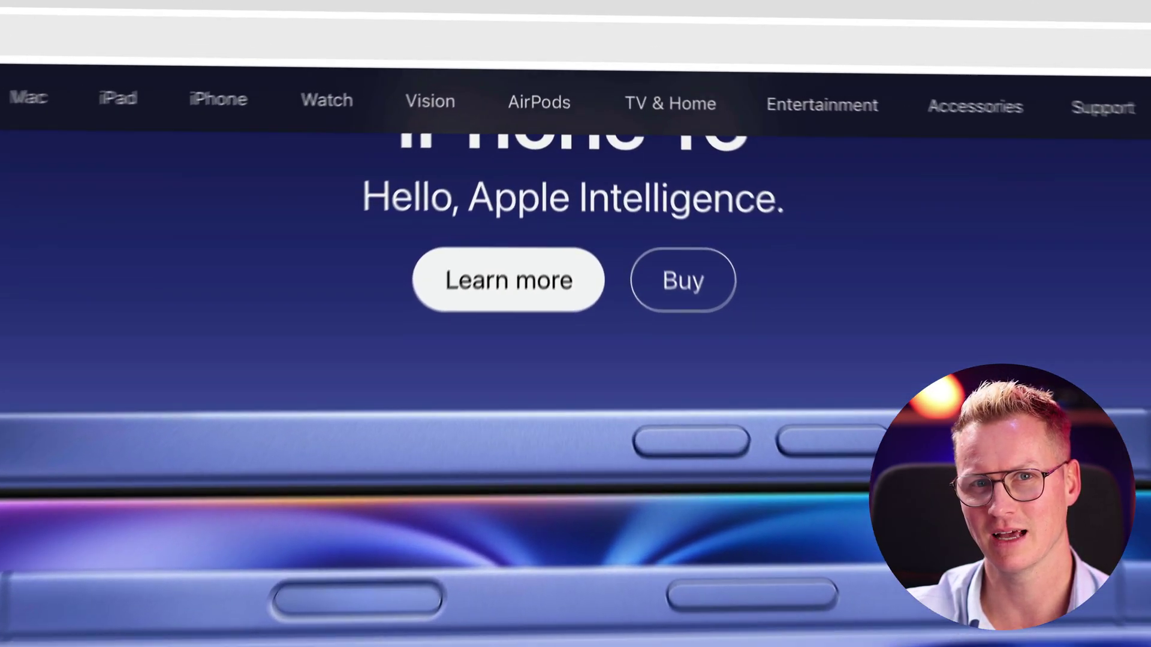
{"action": "scroll", "coordinate": [576, 359], "scroll_direction": "down", "scroll_amount": 2}
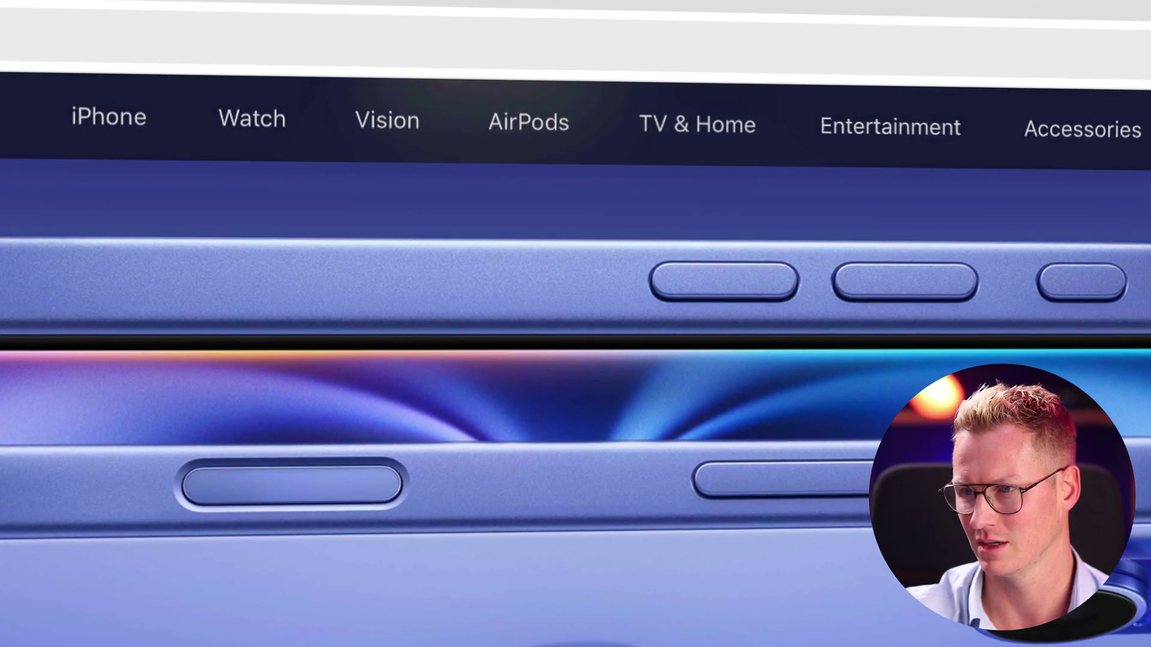
{"action": "scroll", "coordinate": [575, 360], "scroll_direction": "up", "scroll_amount": 2}
{"action": "scroll", "coordinate": [575, 360], "scroll_direction": "down", "scroll_amount": 2}
{"action": "scroll", "coordinate": [576, 359], "scroll_direction": "down", "scroll_amount": 3}
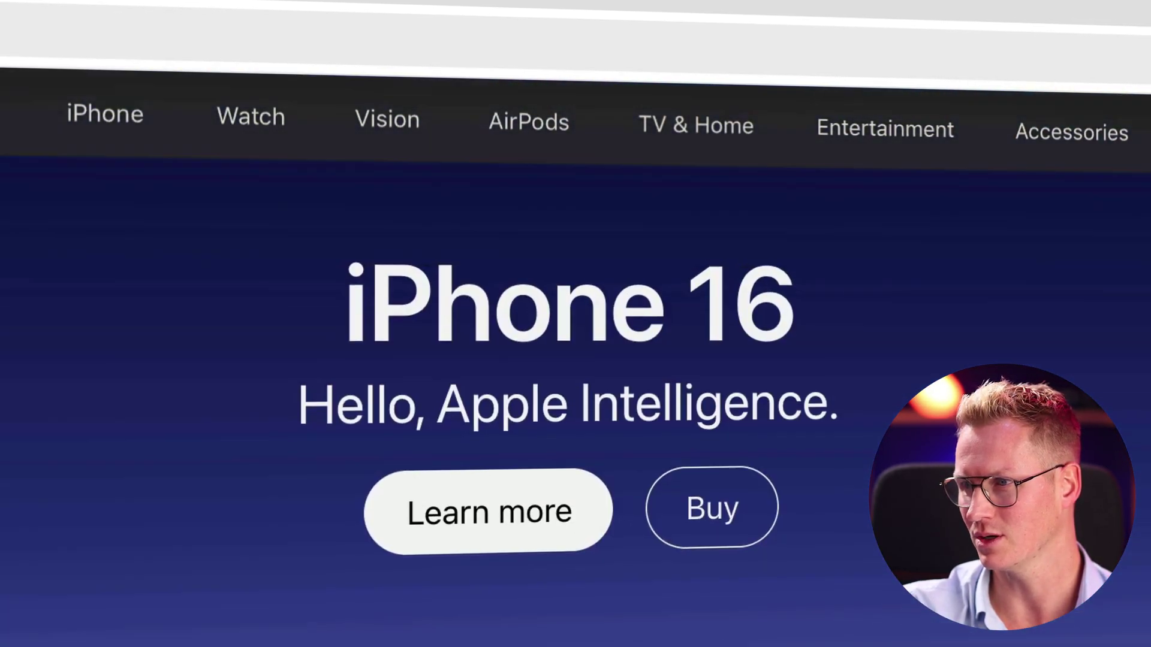
{"action": "scroll", "coordinate": [576, 359], "scroll_direction": "up", "scroll_amount": 3}
{"action": "scroll", "coordinate": [575, 360], "scroll_direction": "down", "scroll_amount": 6}
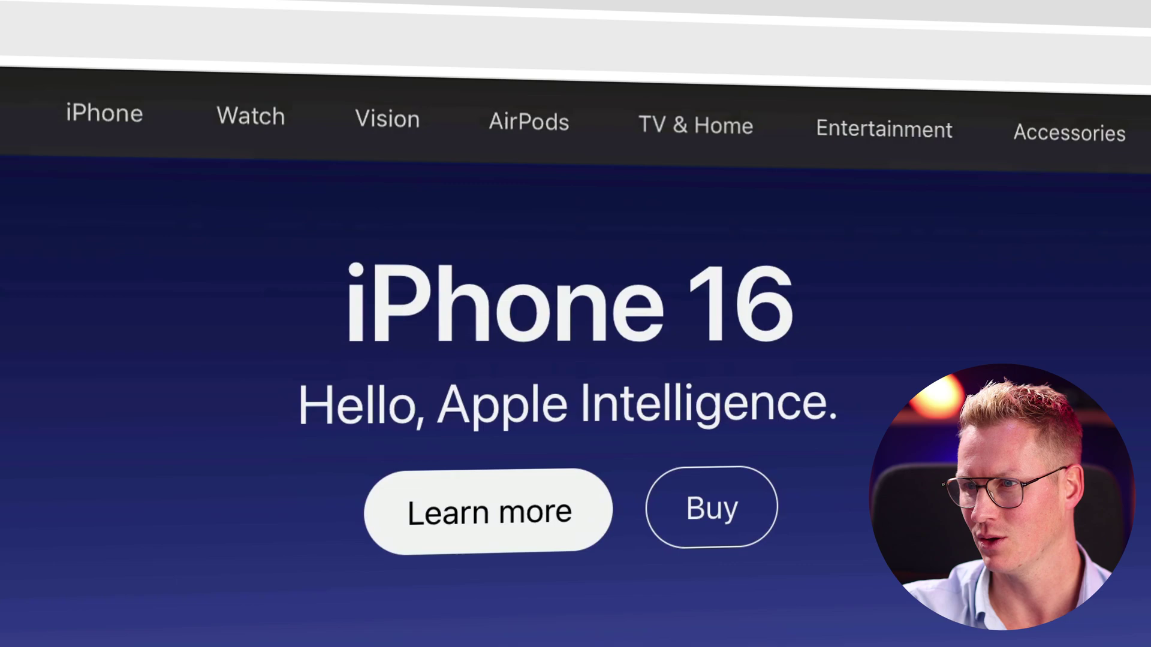
{"action": "scroll", "coordinate": [575, 360], "scroll_direction": "down", "scroll_amount": 2}
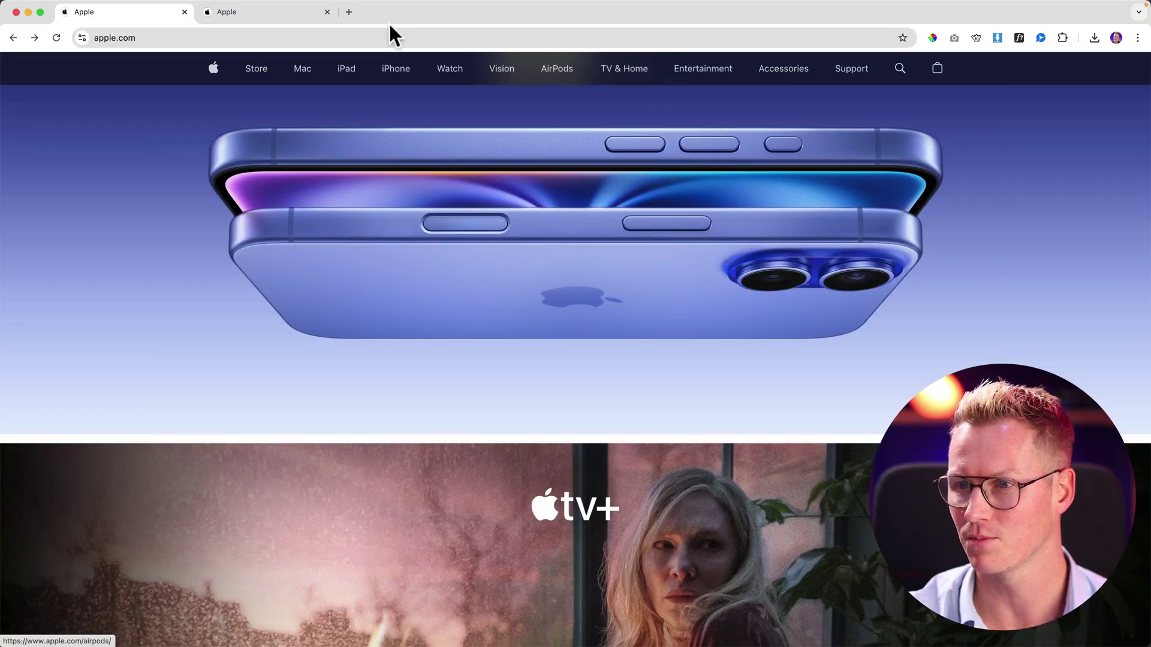
- Search ferdy.com for 'elementor pro' and open the Elementor Pro Tutorial article
{"action": "left_click", "coordinate": [349, 12]}
{"action": "type", "text": "ferdy.com"}
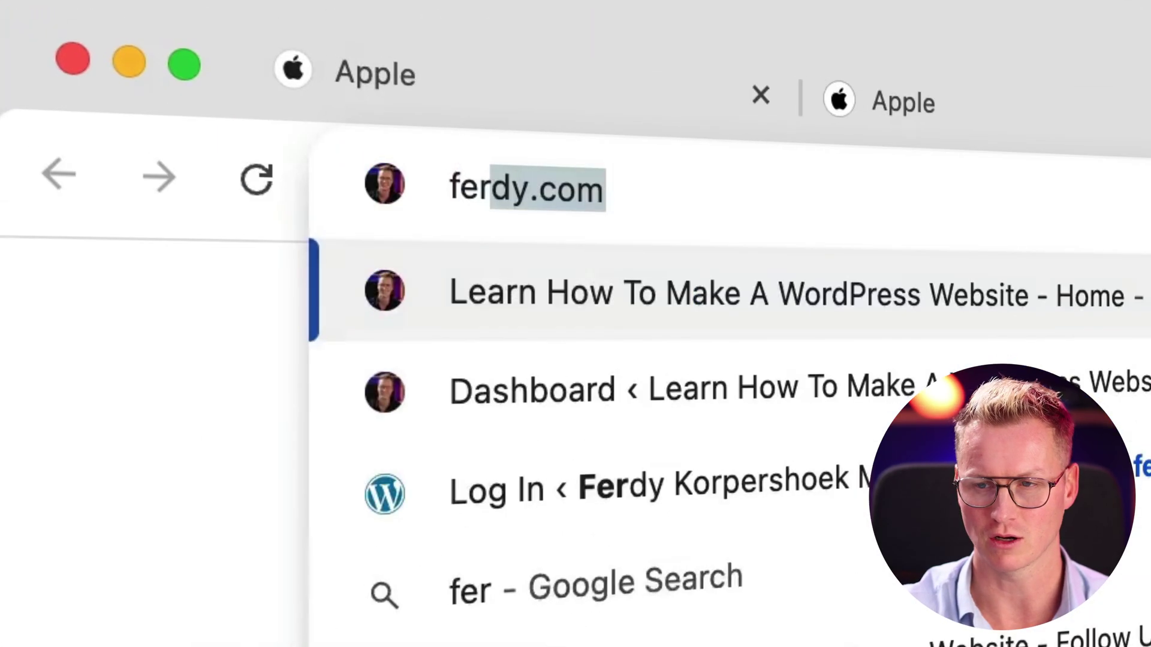
{"action": "key", "text": "Return"}
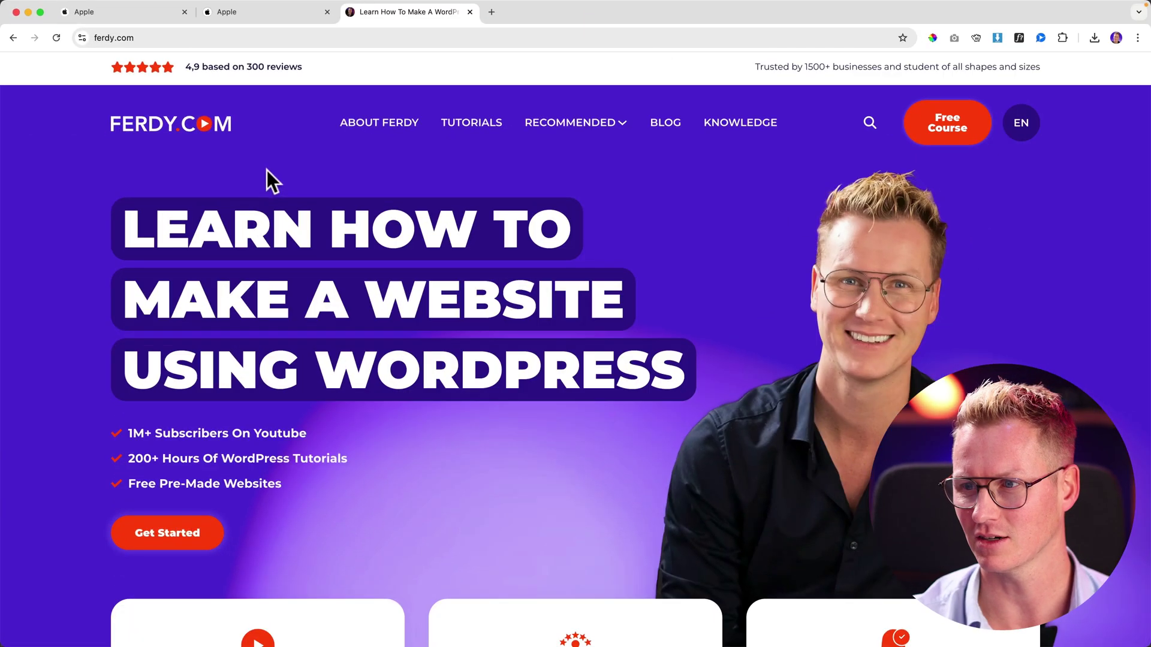
{"action": "left_click", "coordinate": [866, 127]}
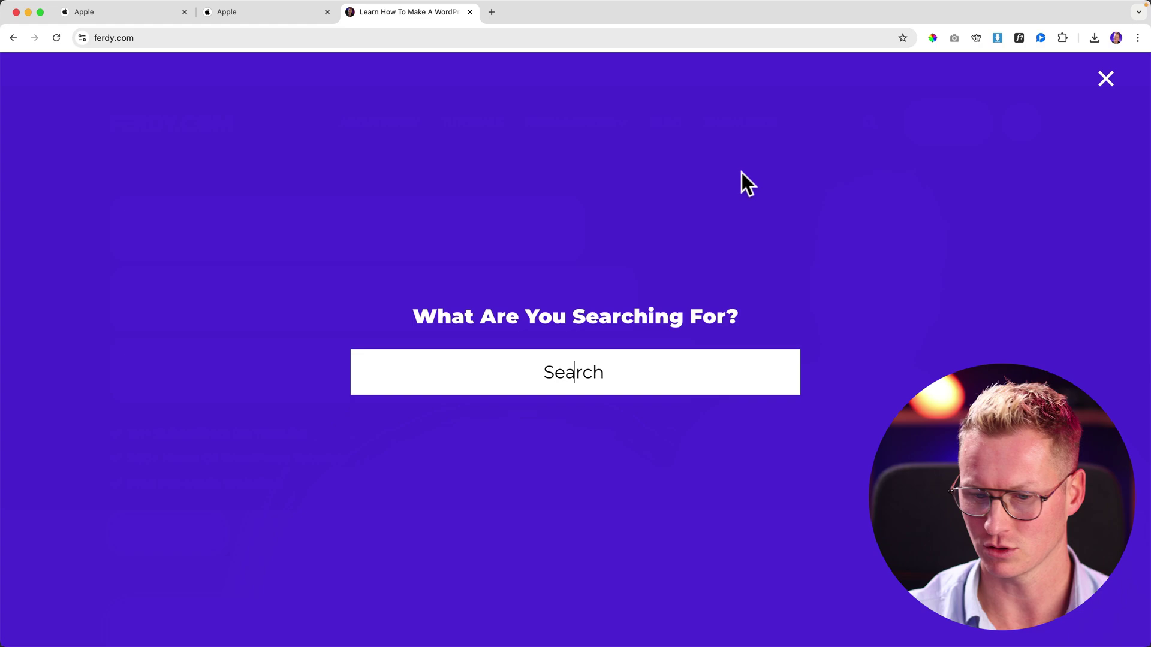
{"action": "type", "text": "elementor pro"}
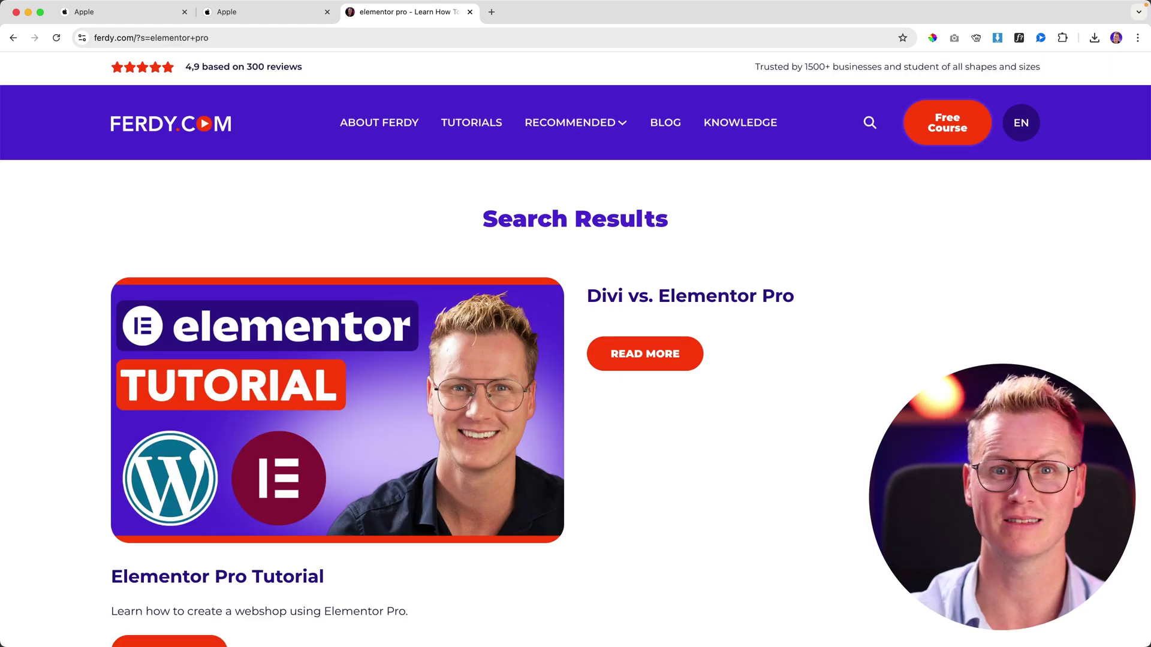
{"action": "scroll", "coordinate": [465, 275], "scroll_direction": "down", "scroll_amount": 3}
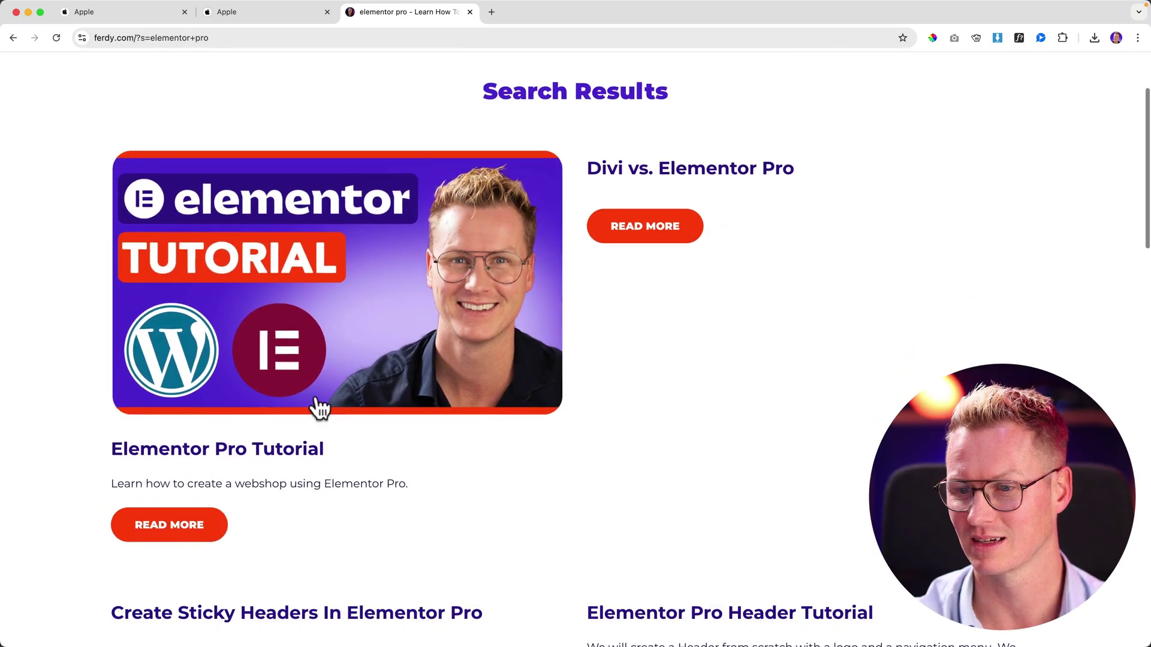
{"action": "left_click", "coordinate": [308, 447]}
{"action": "scroll", "coordinate": [429, 390], "scroll_direction": "down", "scroll_amount": 4}
{"action": "scroll", "coordinate": [424, 303], "scroll_direction": "up", "scroll_amount": 4}
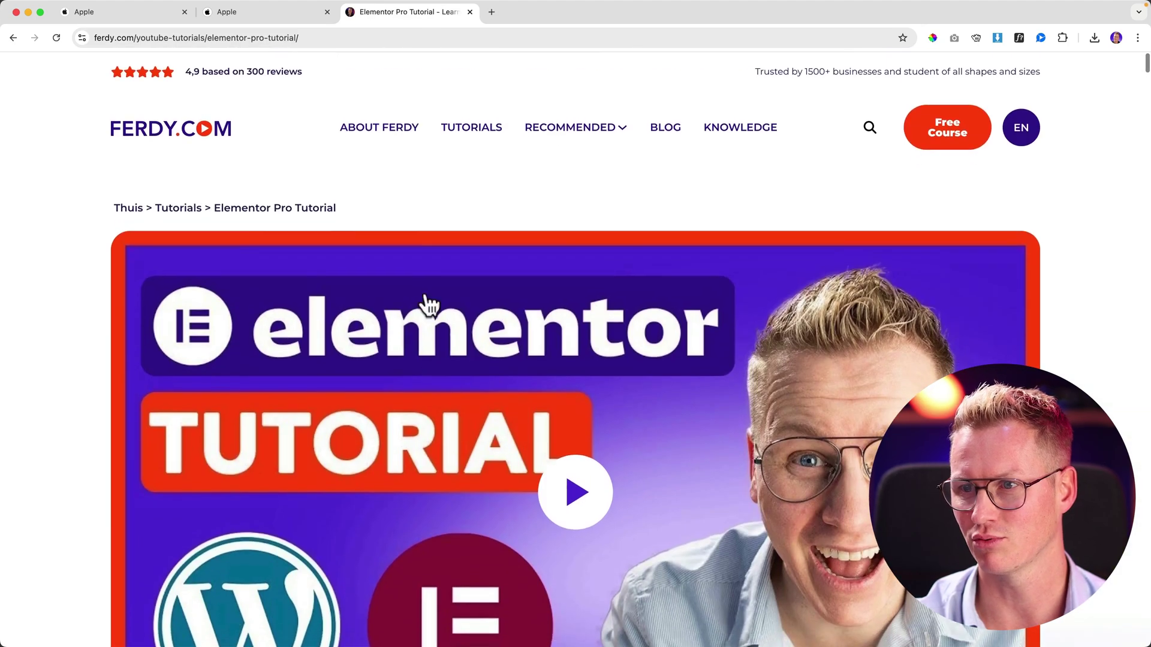
- Close the tutorial, compare apple.com with the WordPress preview, and scroll the preview
{"action": "left_click", "coordinate": [470, 11]}
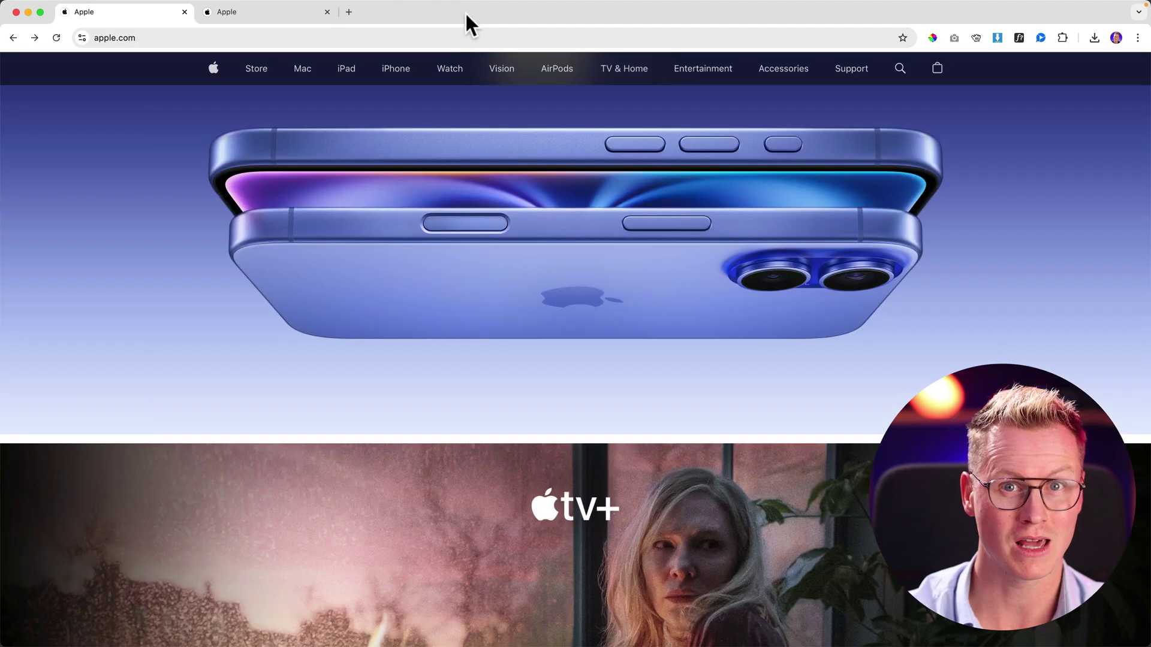
{"action": "left_click", "coordinate": [273, 11]}
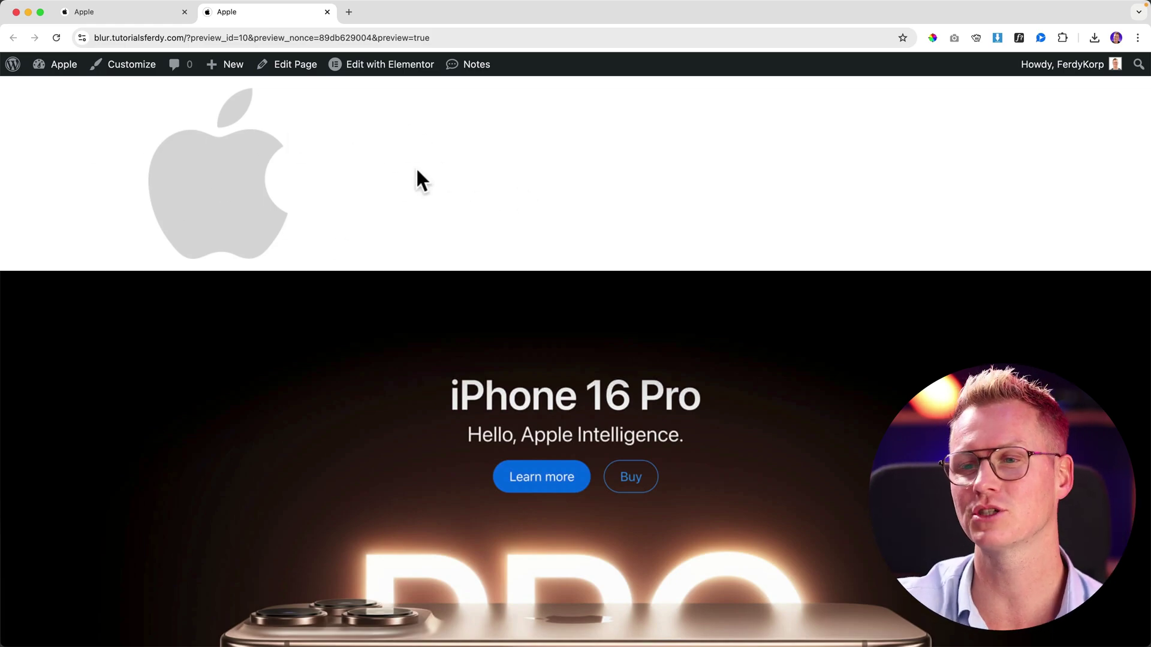
{"action": "left_click", "coordinate": [159, 15]}
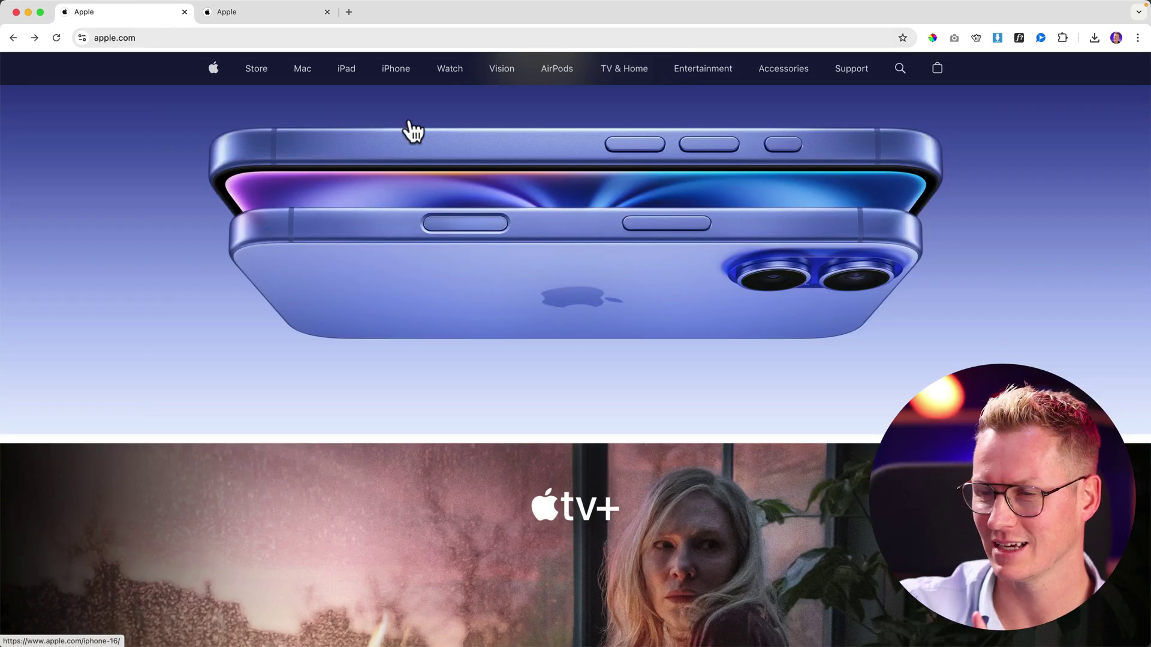
{"action": "left_click", "coordinate": [291, 13]}
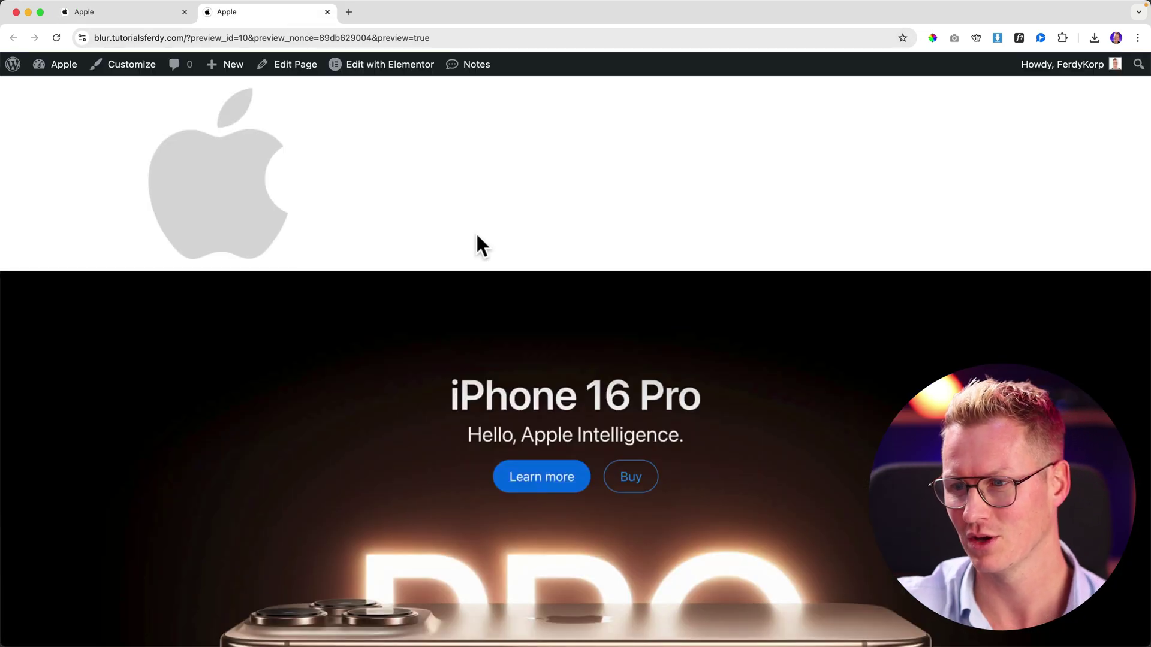
{"action": "scroll", "coordinate": [479, 235], "scroll_direction": "down", "scroll_amount": 1}
{"action": "scroll", "coordinate": [479, 235], "scroll_direction": "down", "scroll_amount": 20}
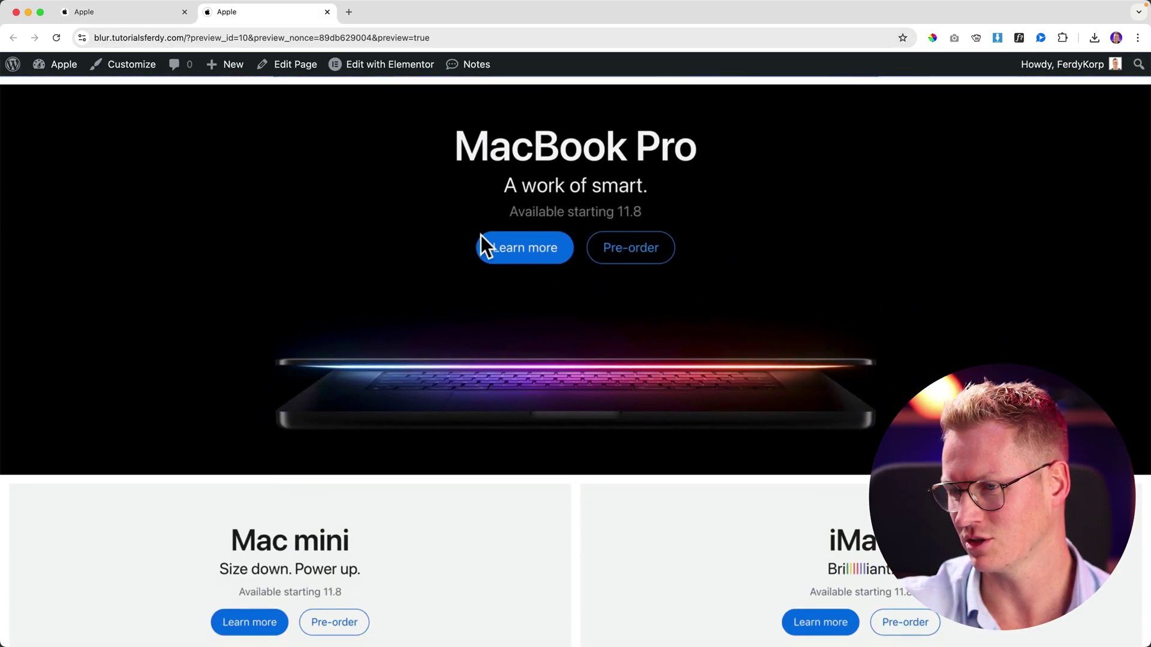
{"action": "scroll", "coordinate": [480, 238], "scroll_direction": "down", "scroll_amount": 15}
{"action": "scroll", "coordinate": [482, 249], "scroll_direction": "up", "scroll_amount": 20}
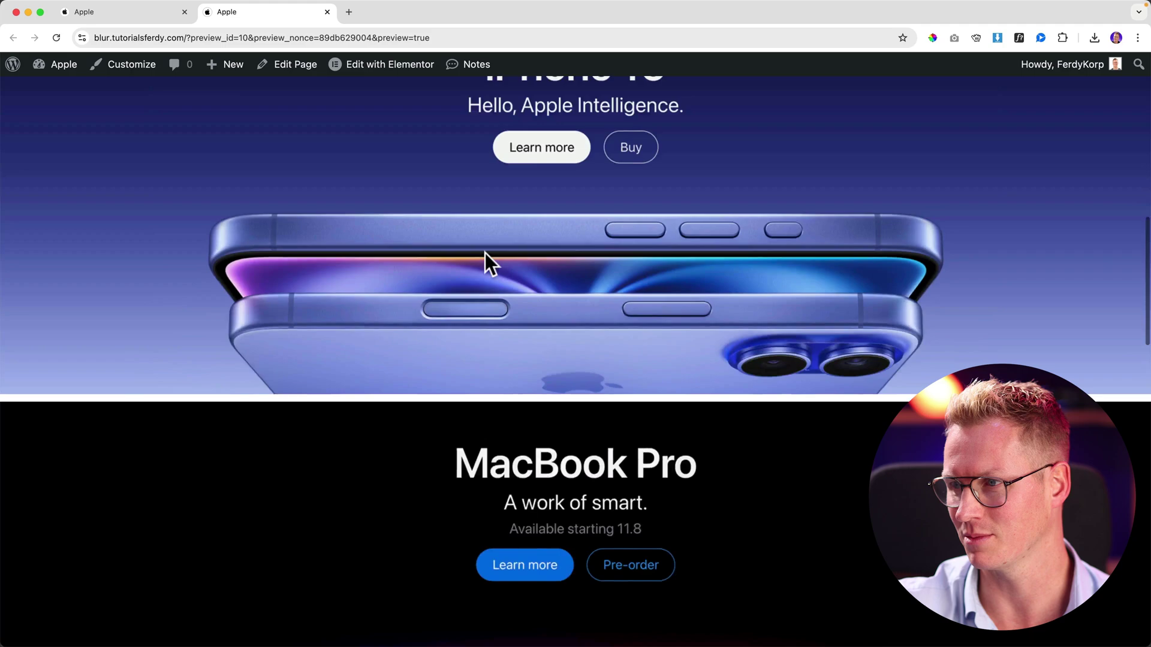
{"action": "scroll", "coordinate": [484, 255], "scroll_direction": "up", "scroll_amount": 6}
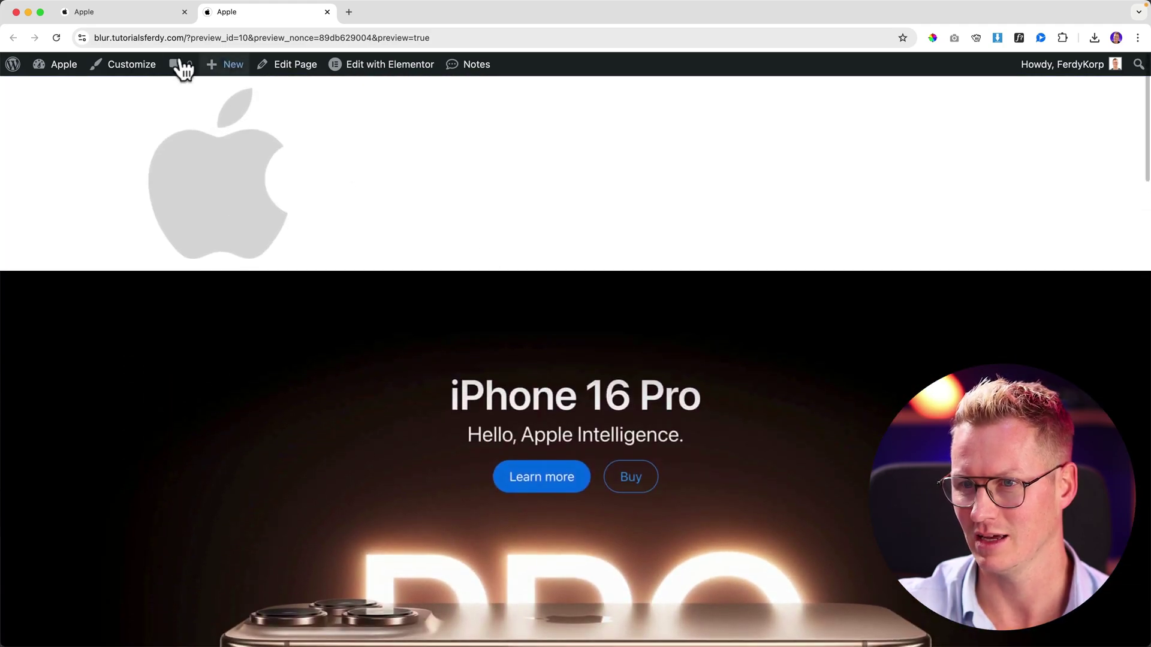
{"action": "left_click", "coordinate": [160, 18]}
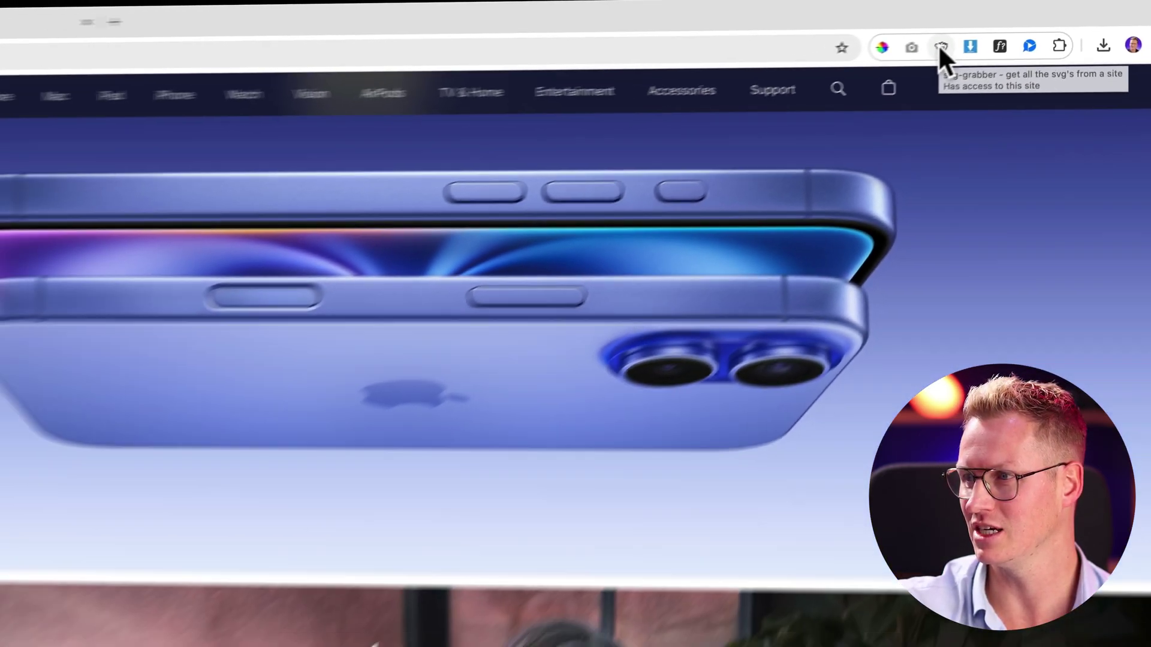
{"action": "left_click", "coordinate": [633, 121]}
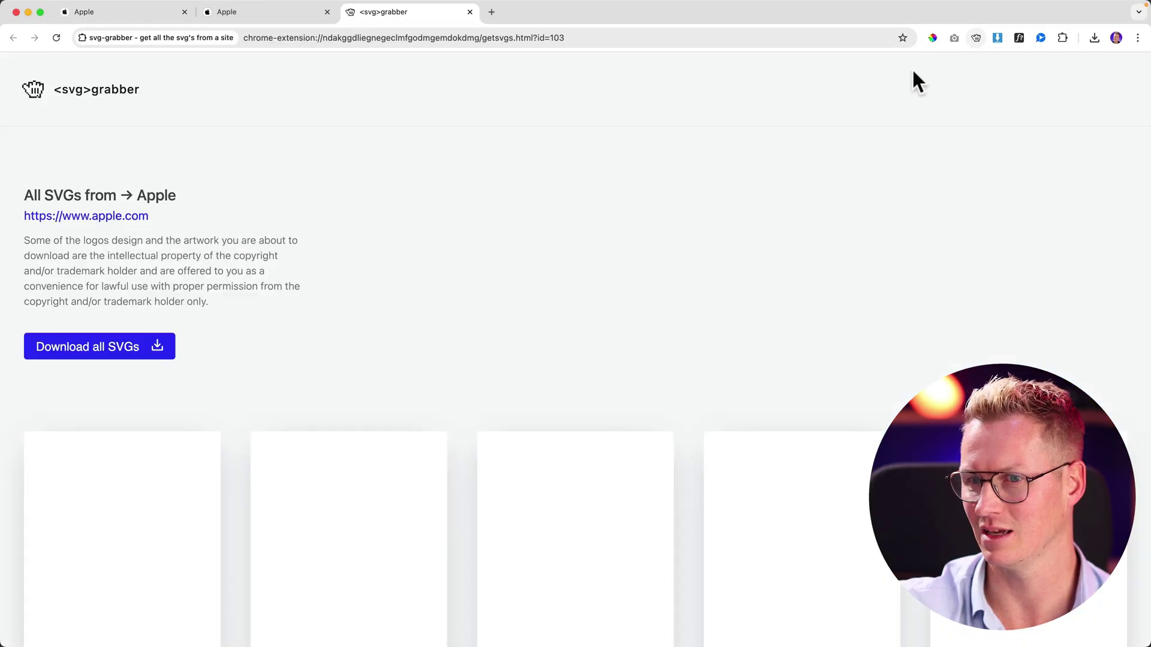
{"action": "scroll", "coordinate": [467, 290], "scroll_direction": "down", "scroll_amount": 10}
{"action": "scroll", "coordinate": [426, 298], "scroll_direction": "up", "scroll_amount": 10}
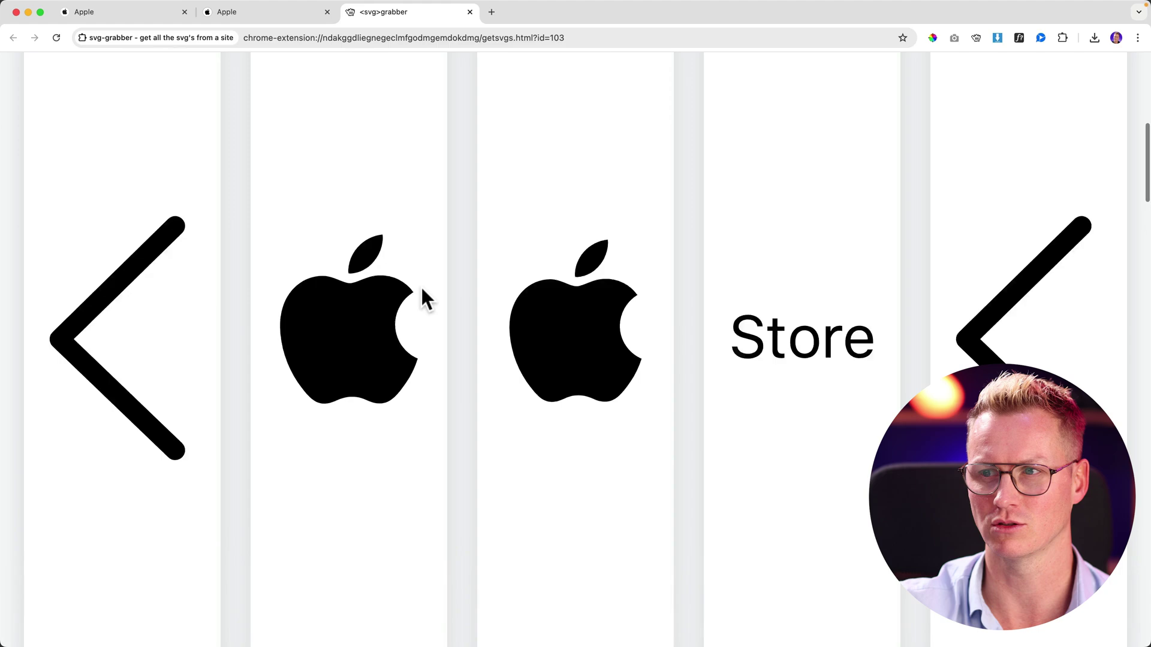
{"action": "left_click", "coordinate": [470, 12]}
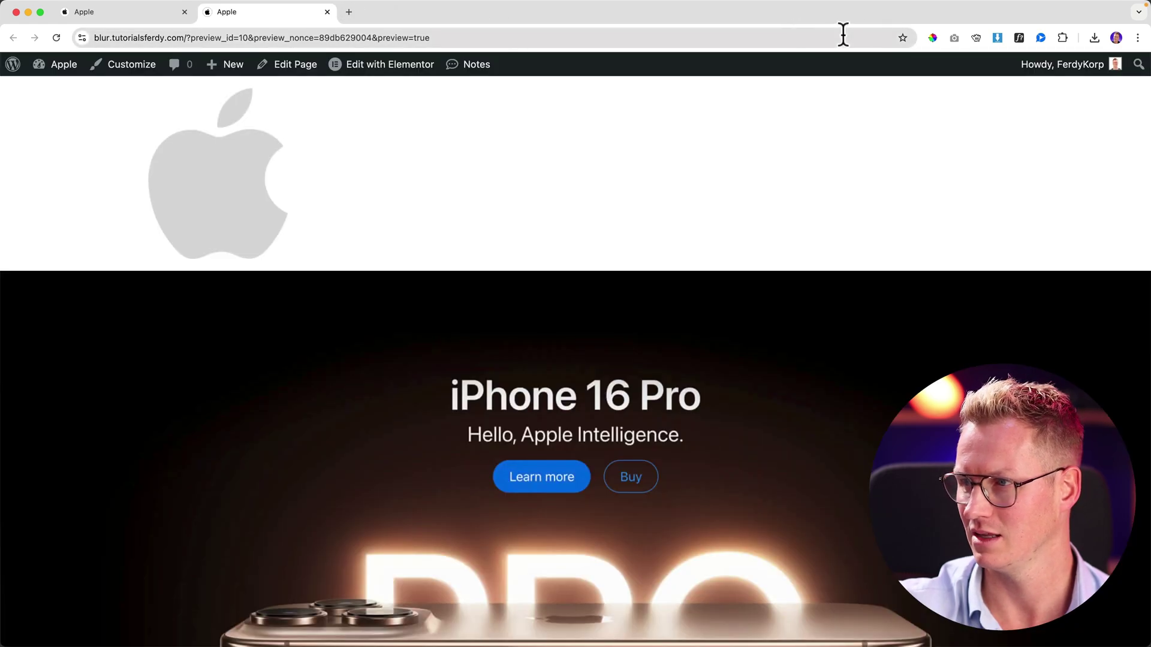
{"action": "left_click", "coordinate": [952, 38]}
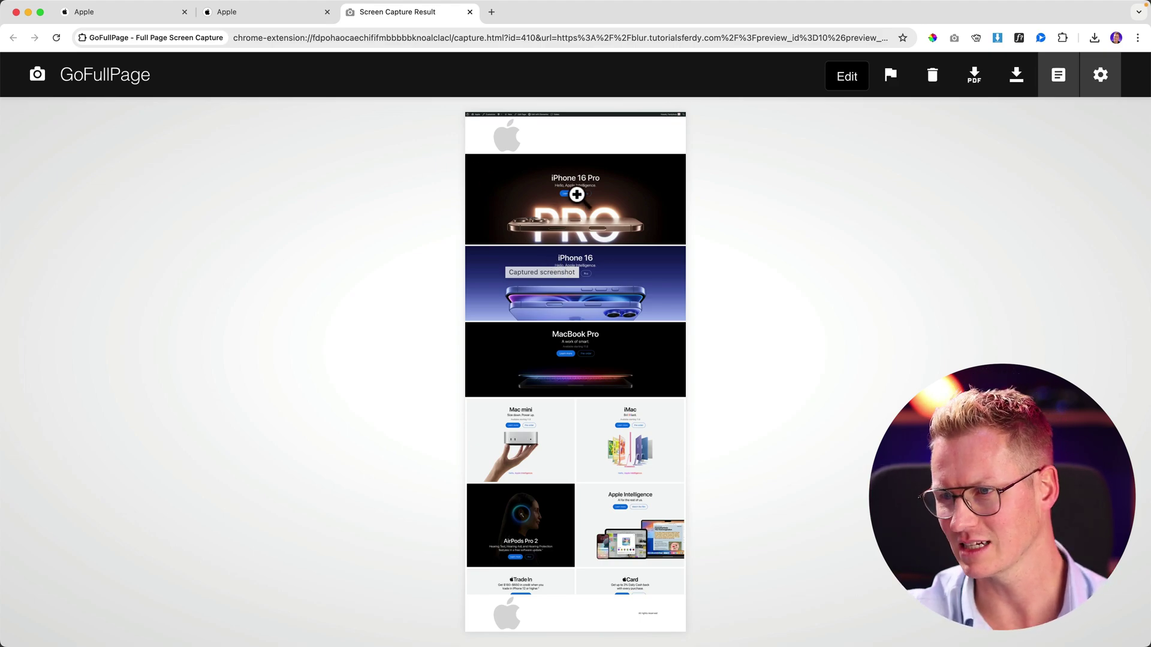
{"action": "key", "text": "super+w"}
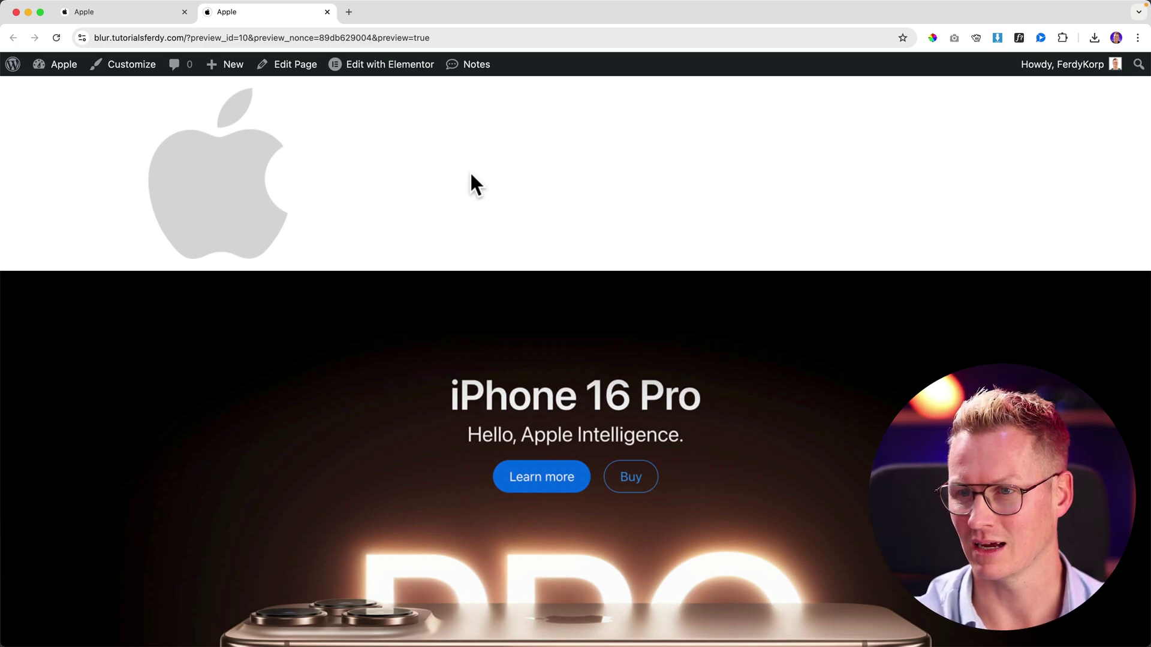
- Go from the Dashboard to Templates > Theme Builder and show the Header templates
{"action": "left_click", "coordinate": [63, 75]}
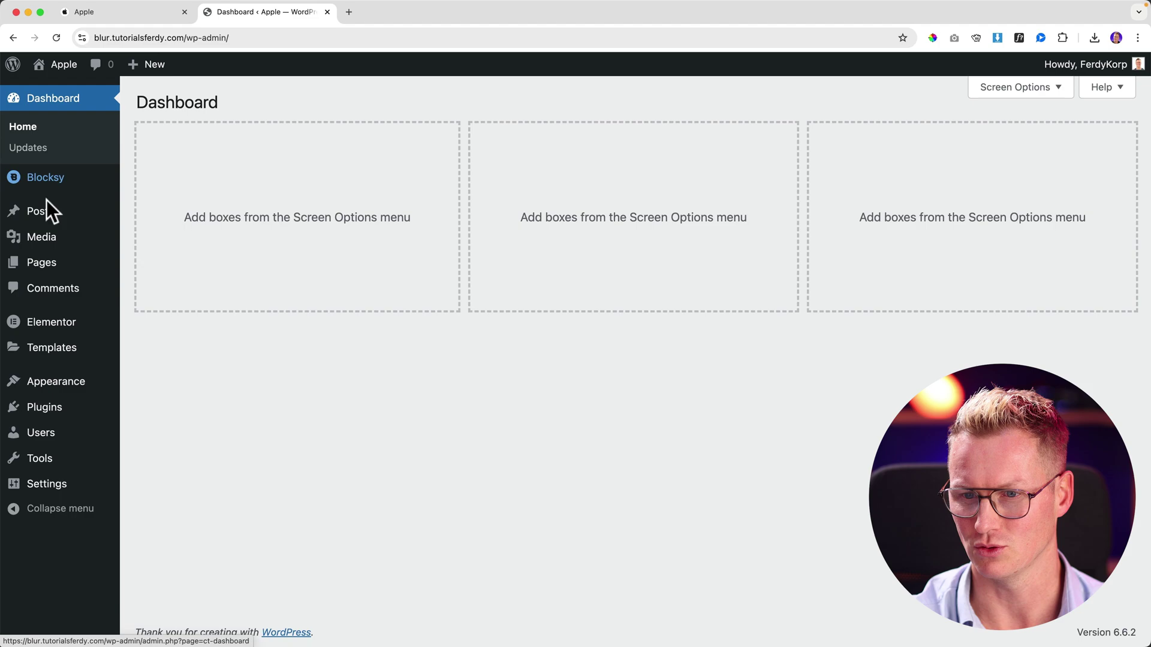
{"action": "mouse_move", "coordinate": [73, 358]}
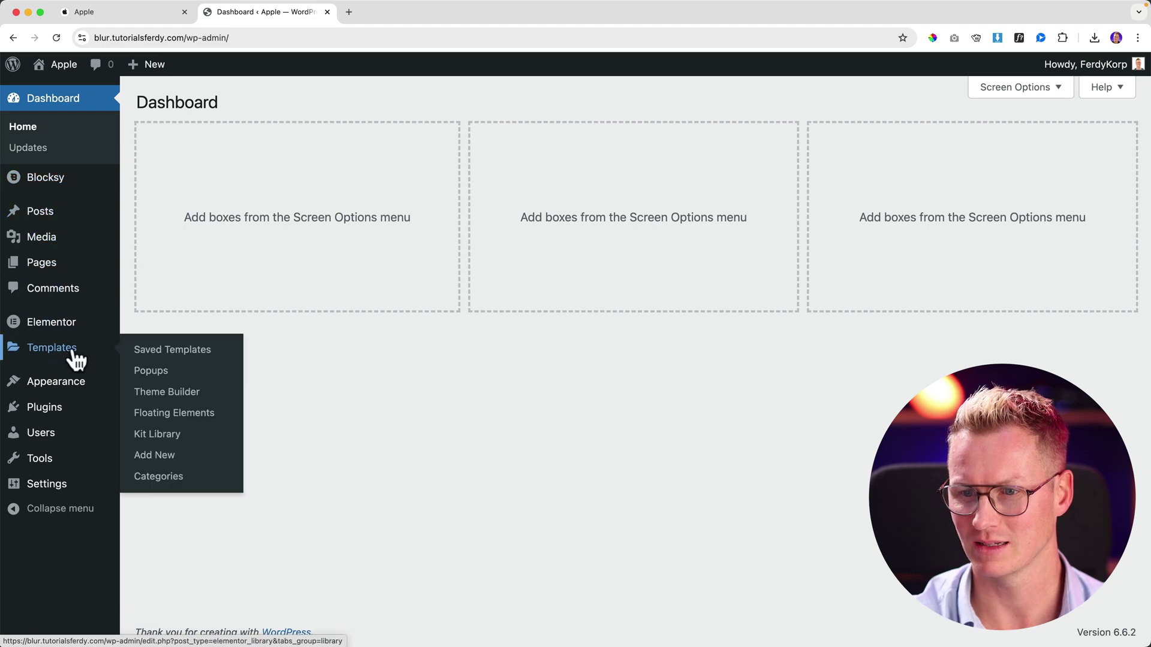
{"action": "left_click", "coordinate": [173, 395]}
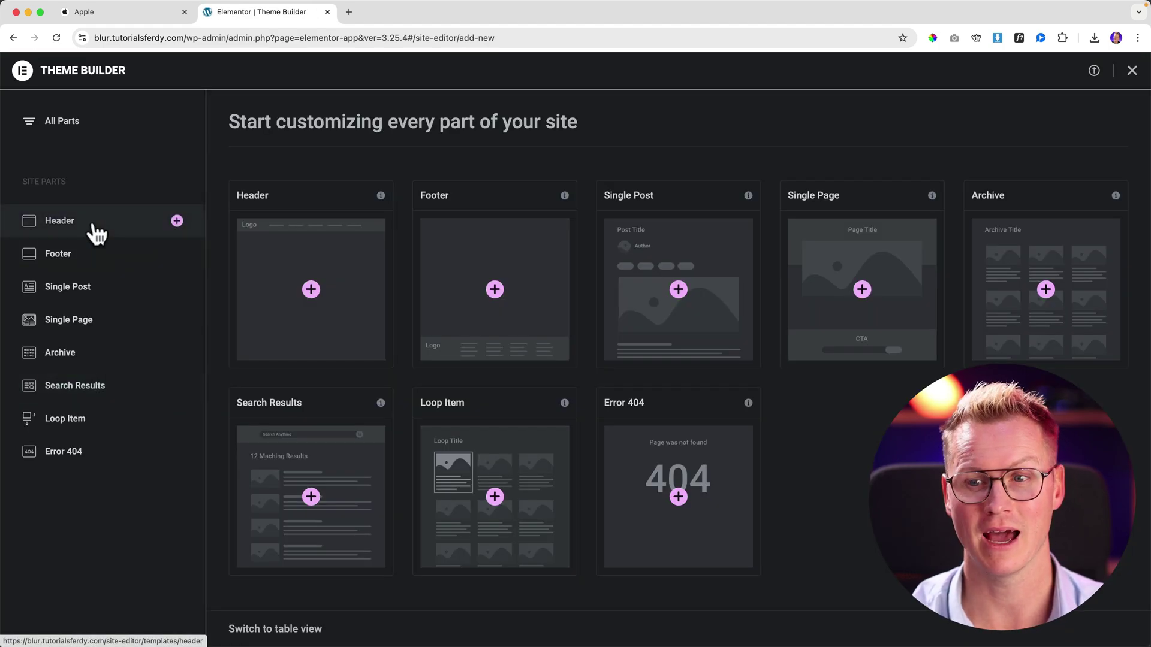
{"action": "left_click", "coordinate": [96, 233]}
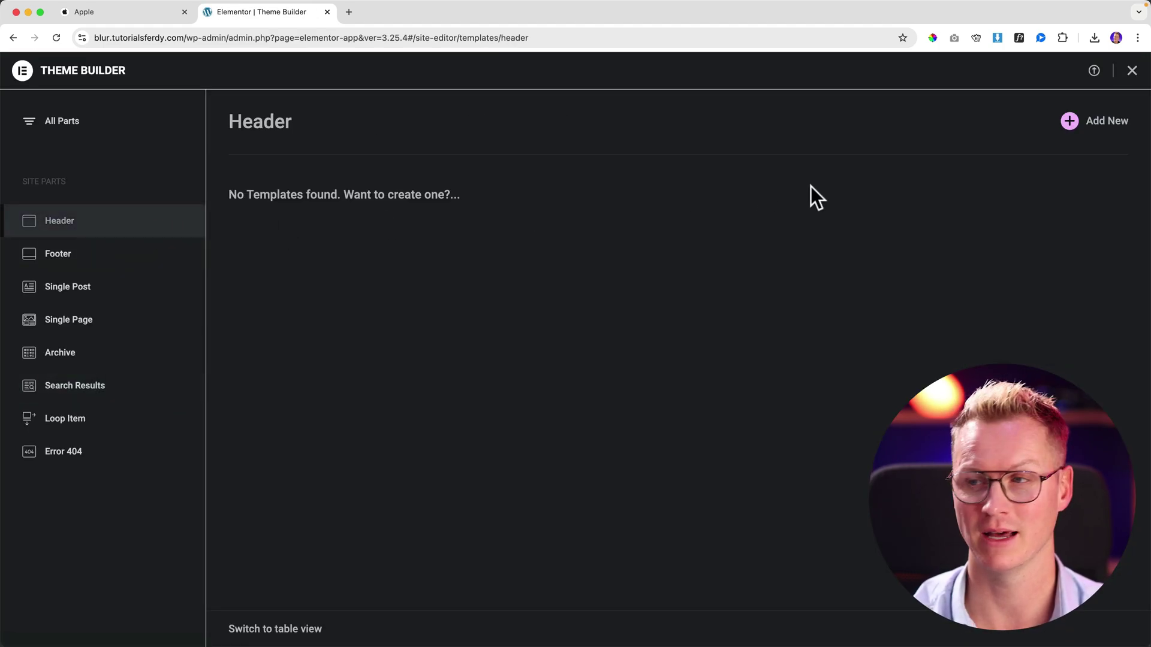
- Start a blank header template and add an empty single-row Flexbox container, then view apple.com
{"action": "left_click", "coordinate": [1100, 127]}
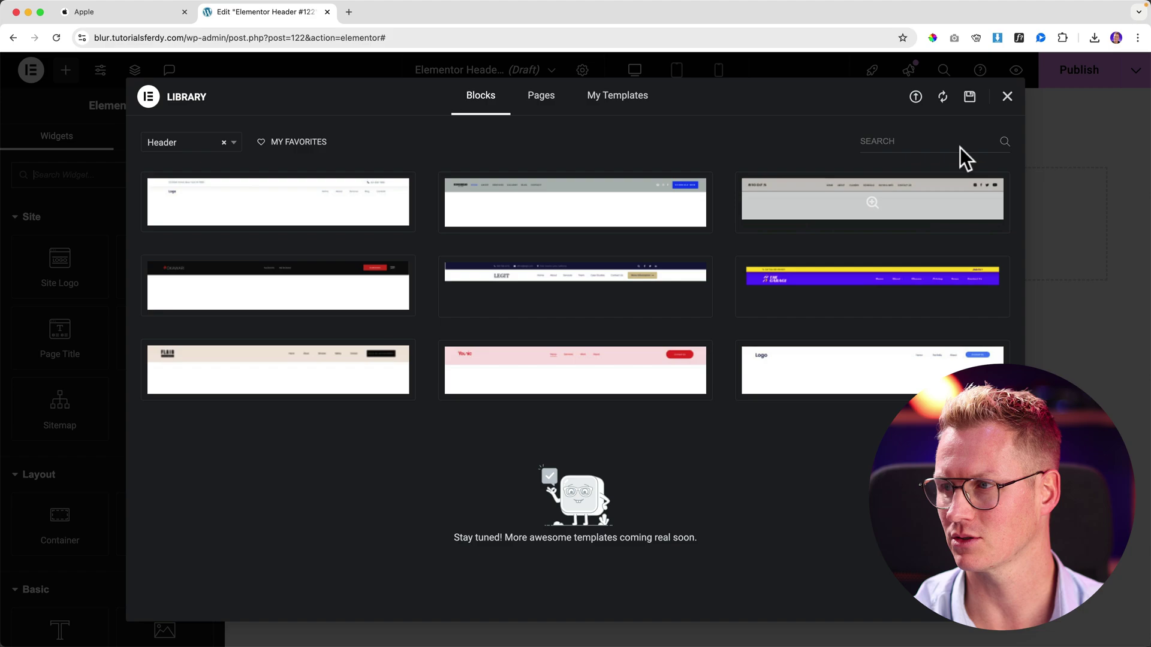
{"action": "left_click", "coordinate": [1006, 99]}
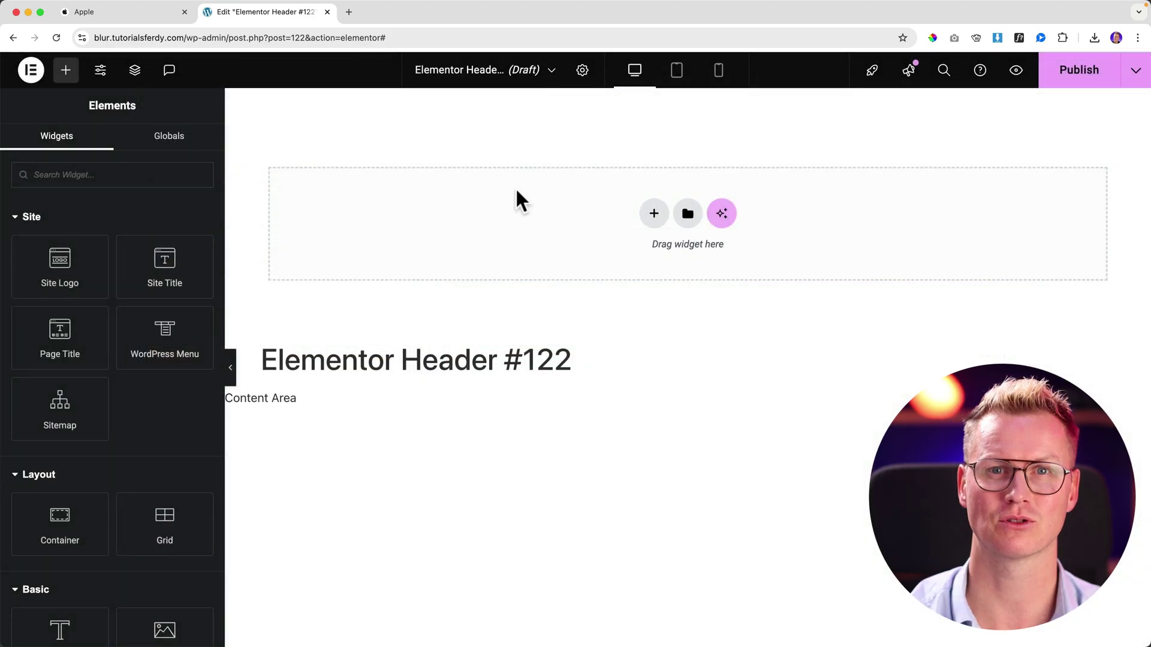
{"action": "left_click", "coordinate": [654, 220]}
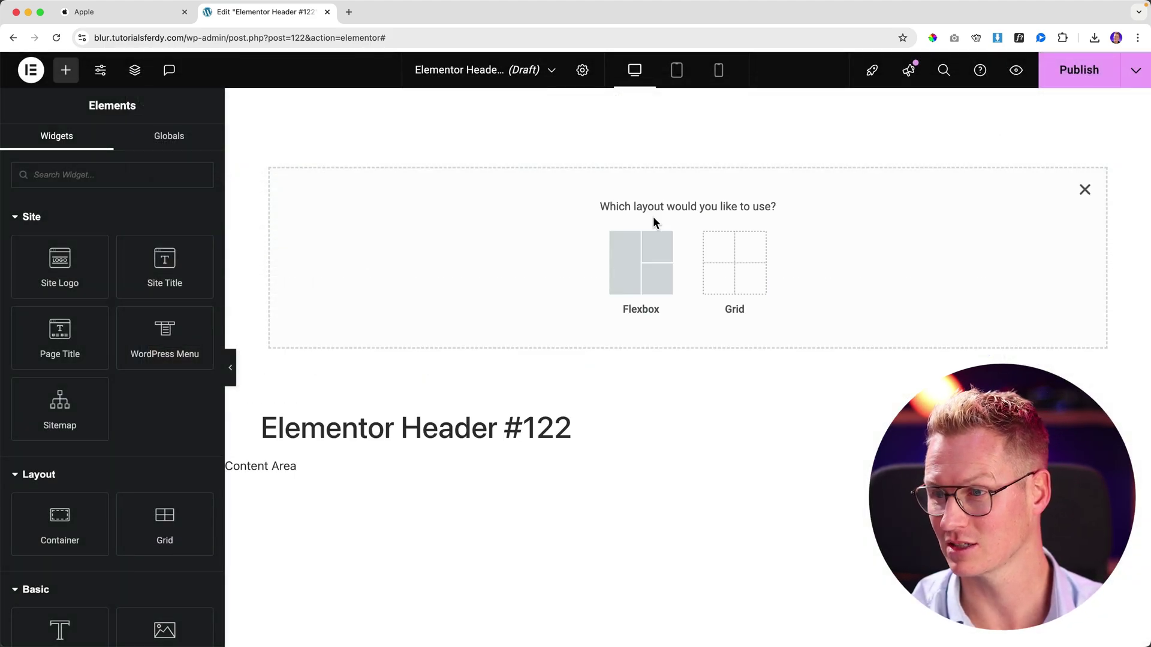
{"action": "left_click", "coordinate": [645, 264]}
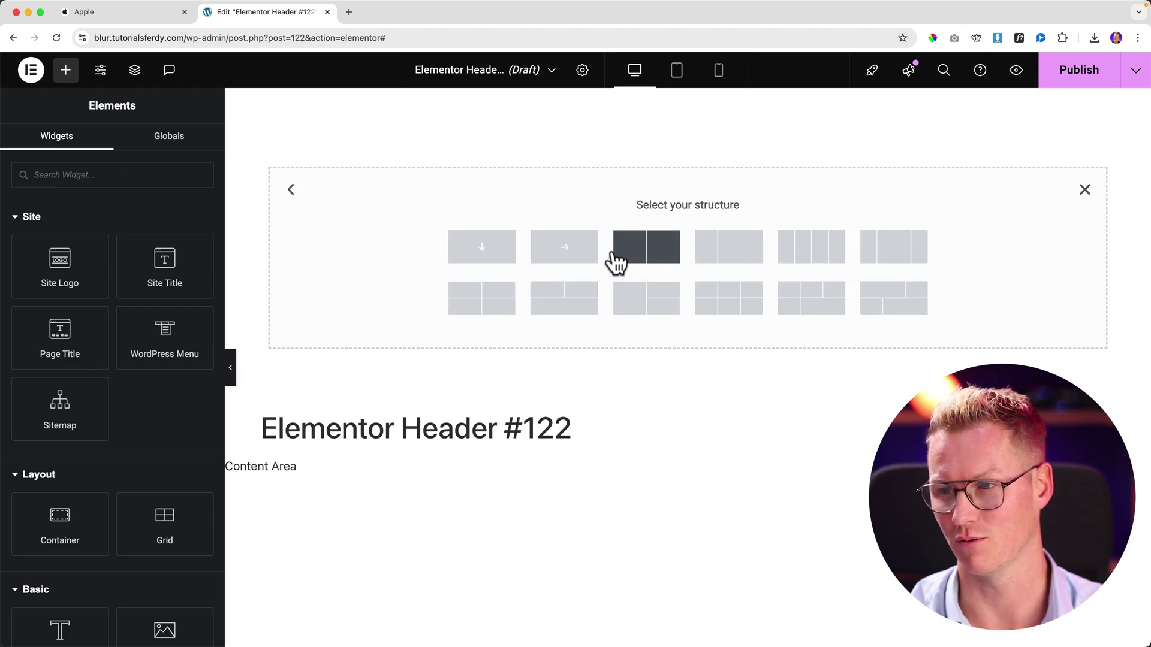
{"action": "left_click", "coordinate": [565, 257]}
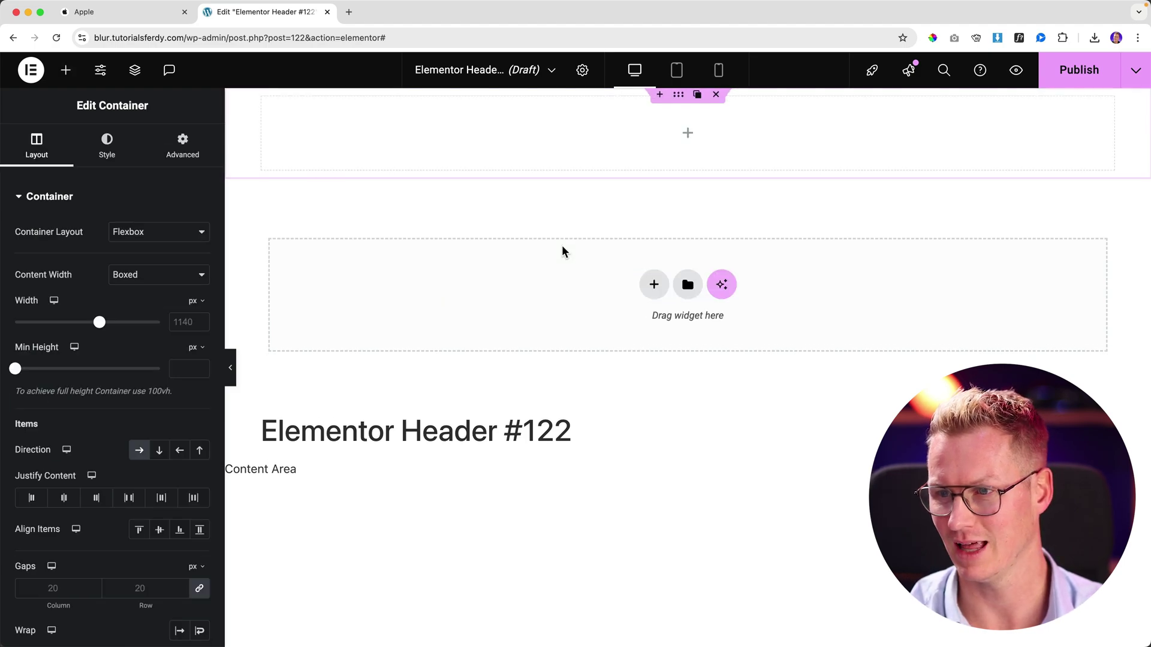
{"action": "left_click", "coordinate": [138, 14]}
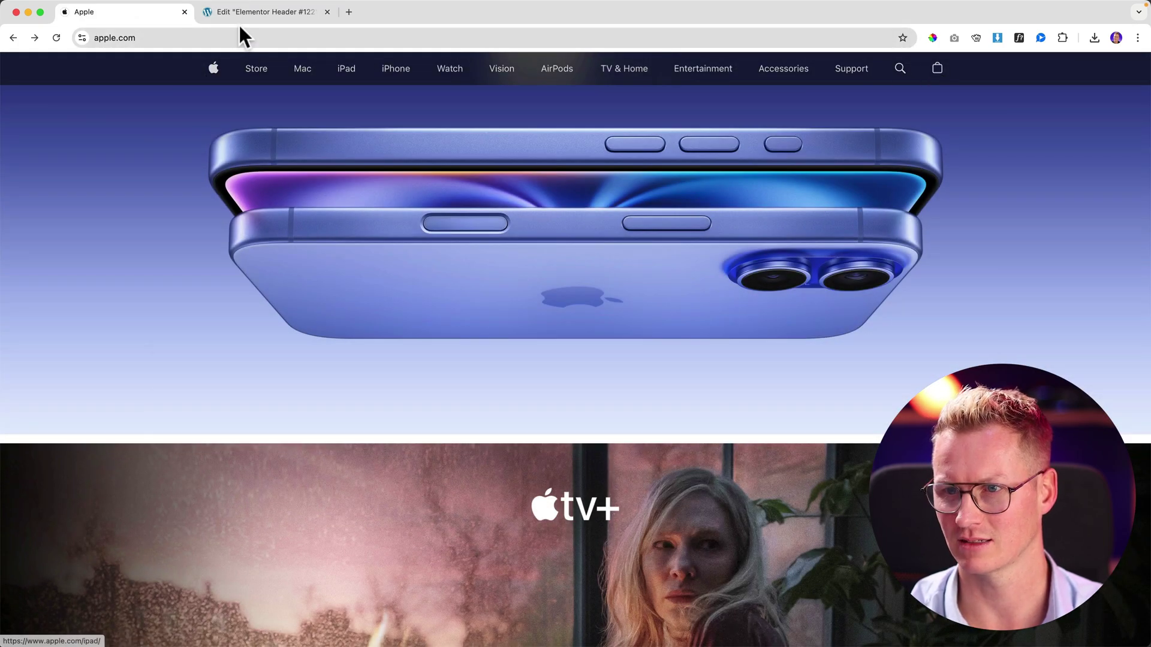
- Drag an Image, a WordPress Menu and a second Image into the header container
{"action": "left_click", "coordinate": [240, 13]}
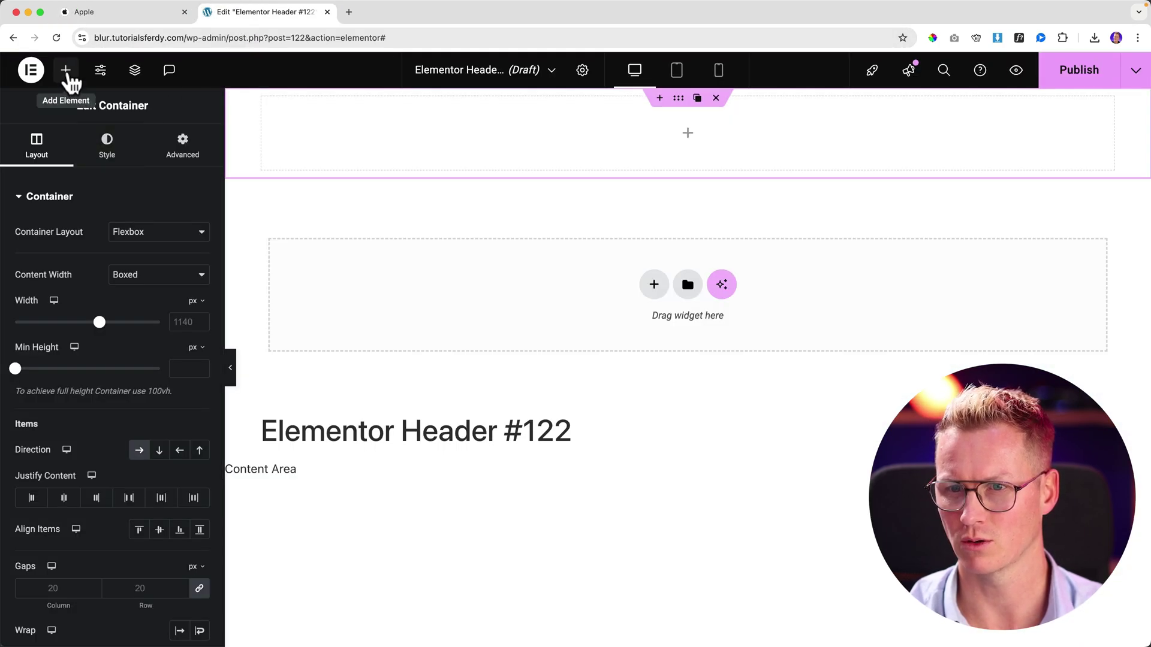
{"action": "left_click", "coordinate": [66, 71]}
{"action": "type", "text": "image"}
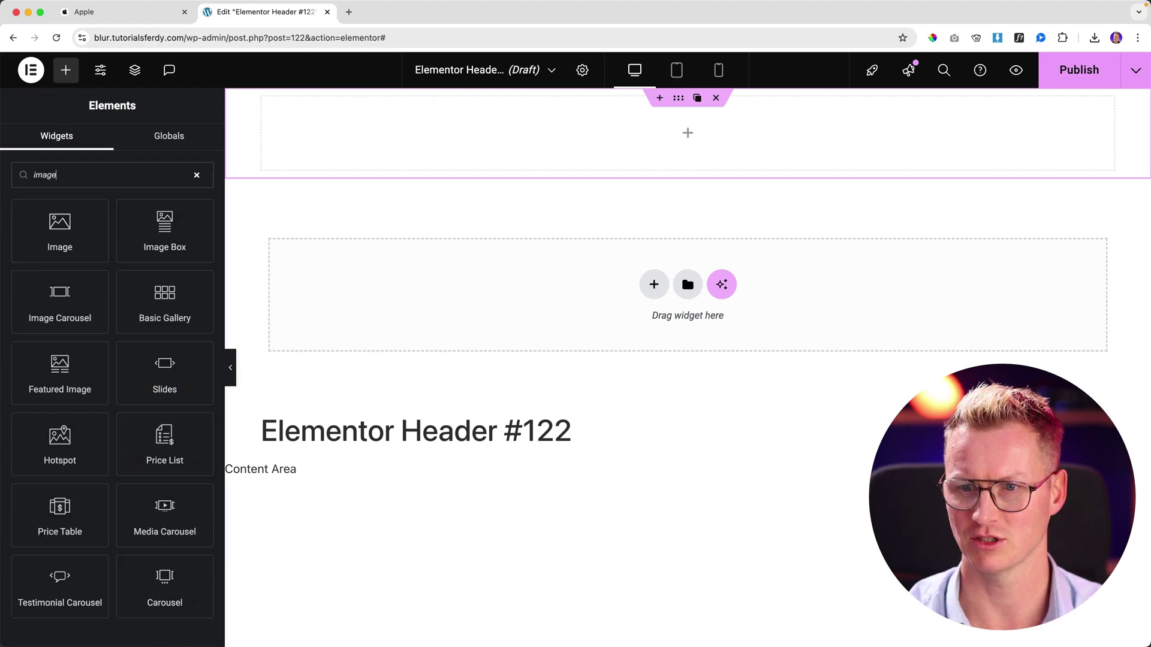
{"action": "left_click_drag", "start_coordinate": [70, 240], "coordinate": [410, 148]}
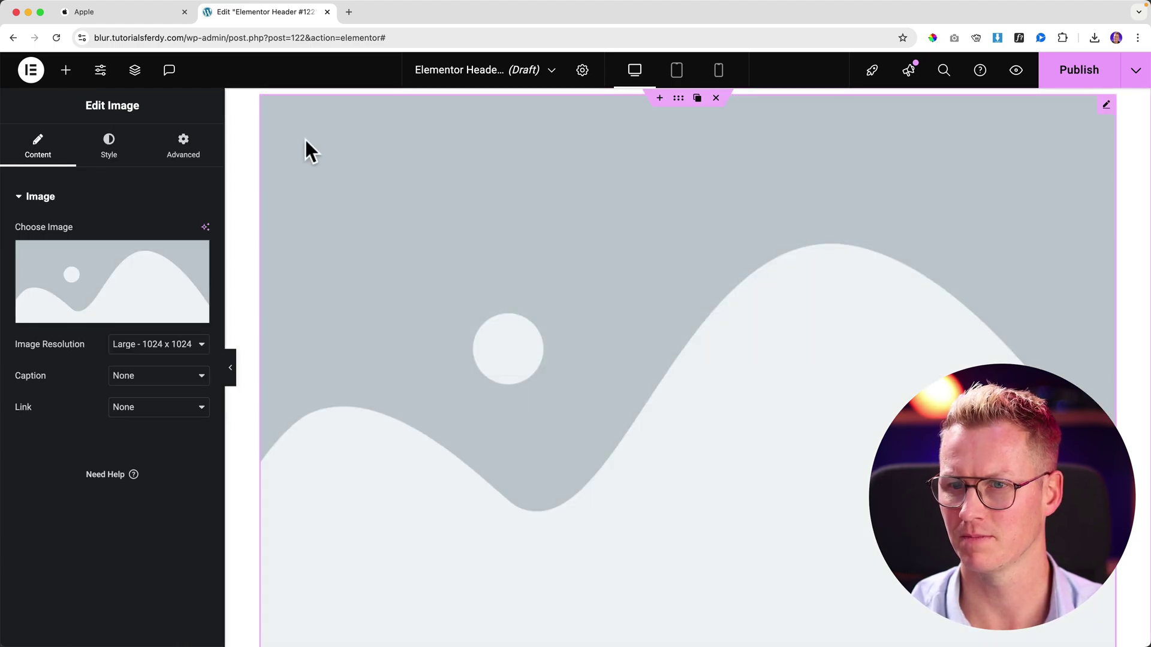
{"action": "left_click", "coordinate": [66, 72]}
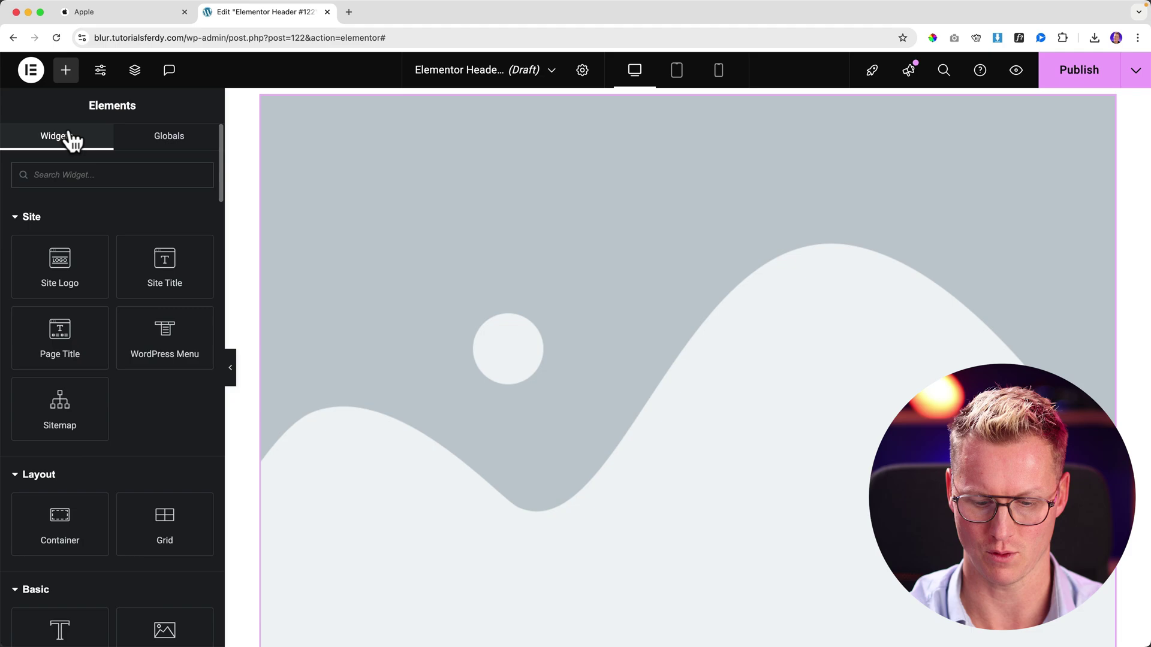
{"action": "type", "text": "menu"}
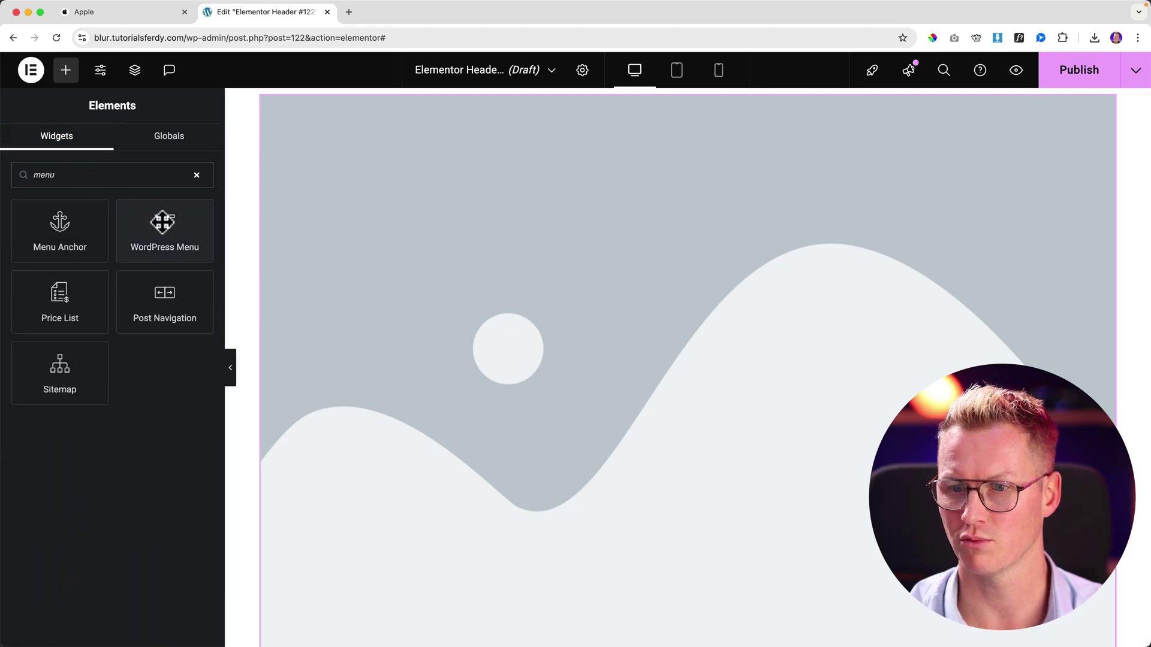
{"action": "left_click_drag", "start_coordinate": [165, 223], "coordinate": [1035, 243]}
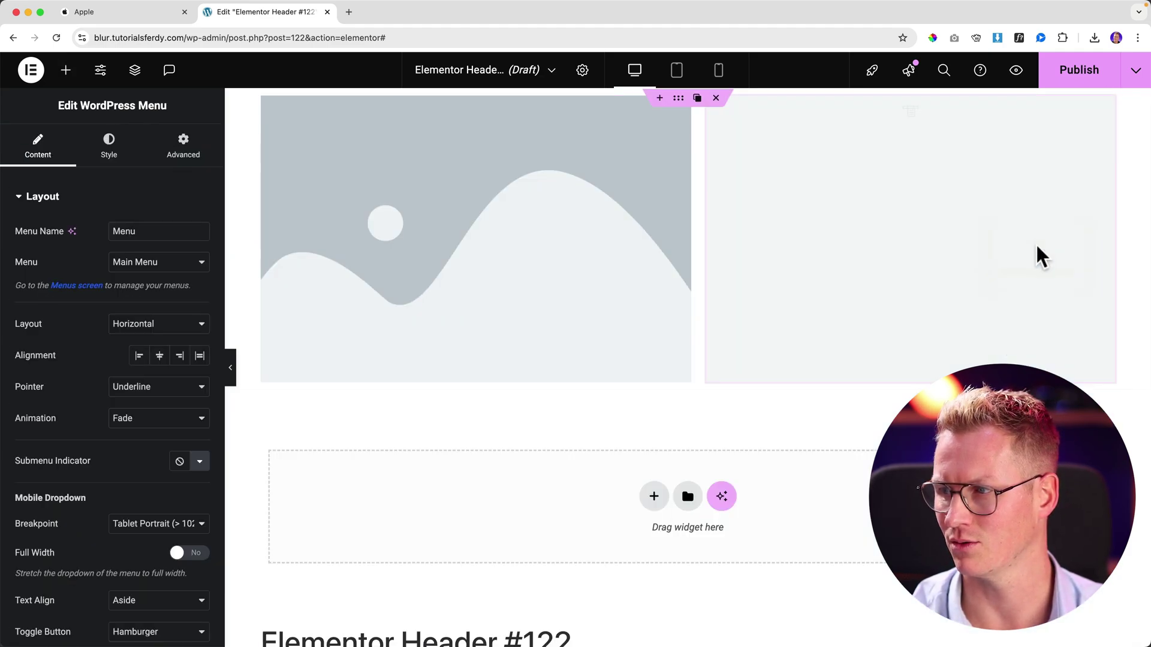
{"action": "left_click", "coordinate": [68, 72]}
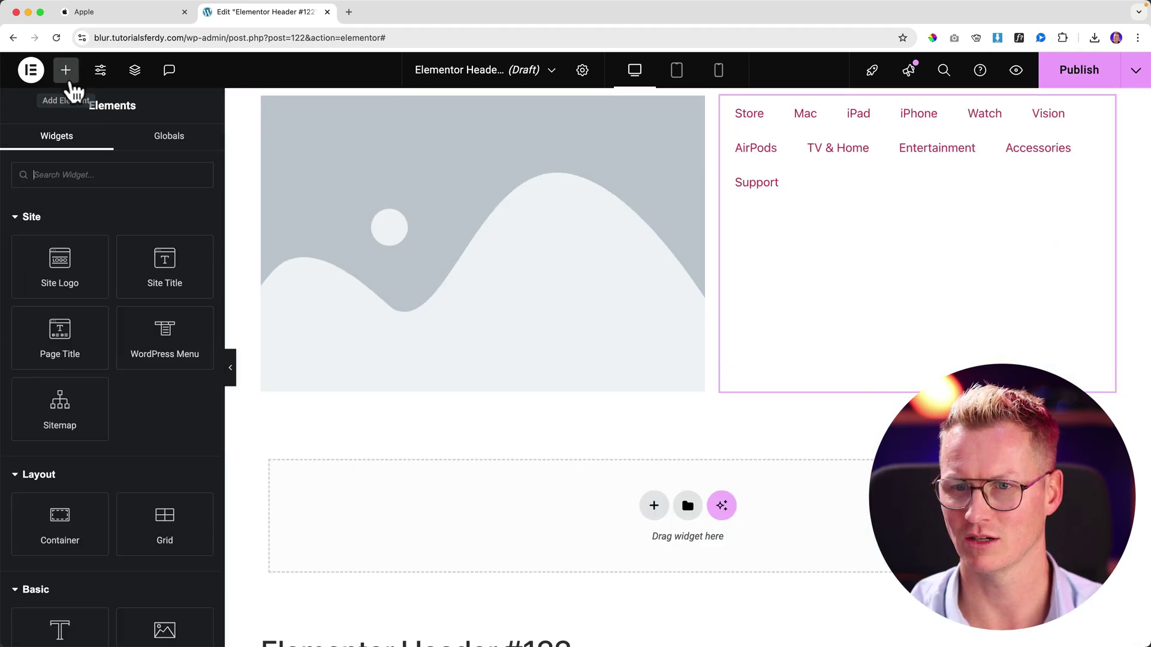
{"action": "type", "text": "image"}
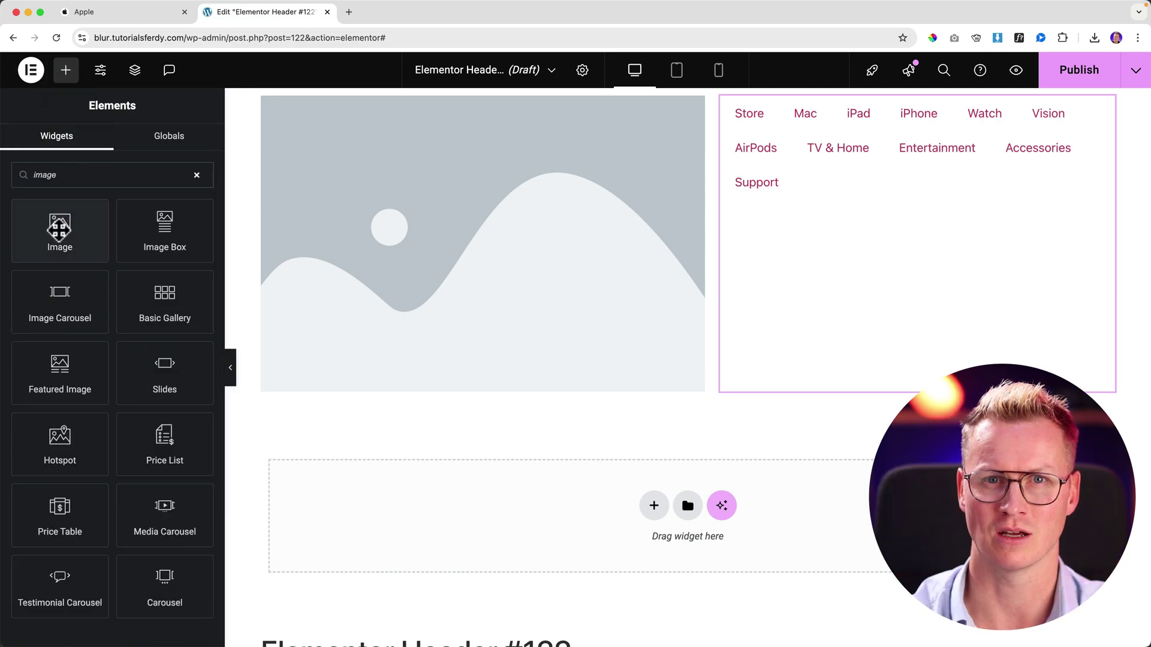
{"action": "left_click_drag", "start_coordinate": [59, 228], "coordinate": [1073, 222]}
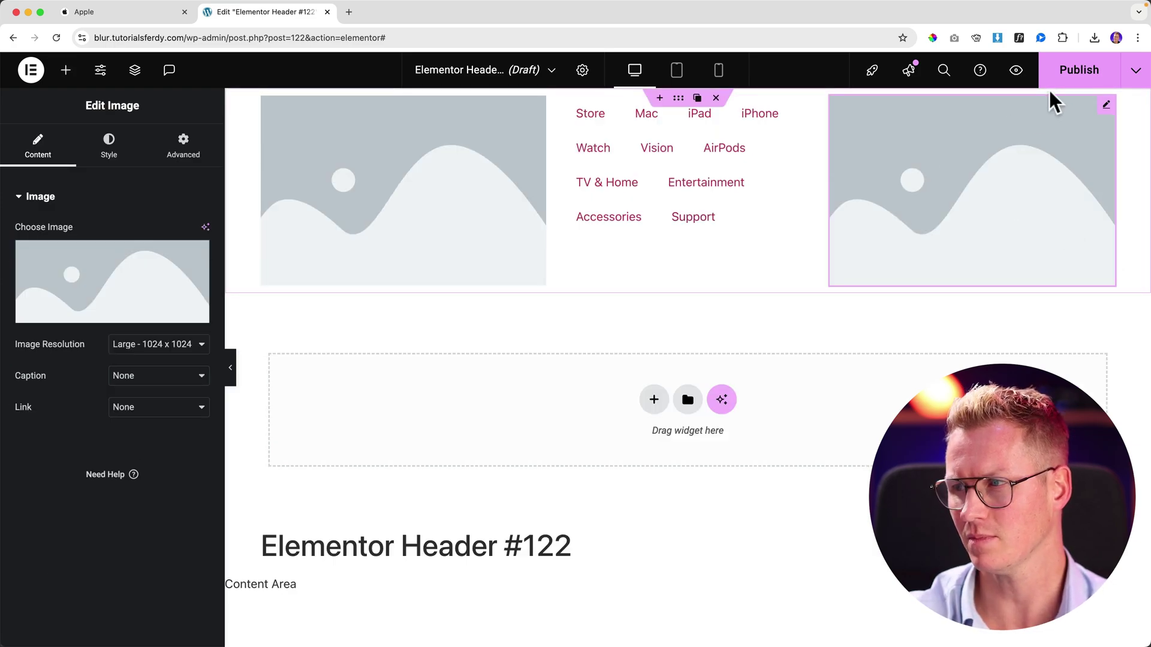
- Publish the header template with an Include > Entire Site display condition
{"action": "left_click", "coordinate": [1067, 86]}
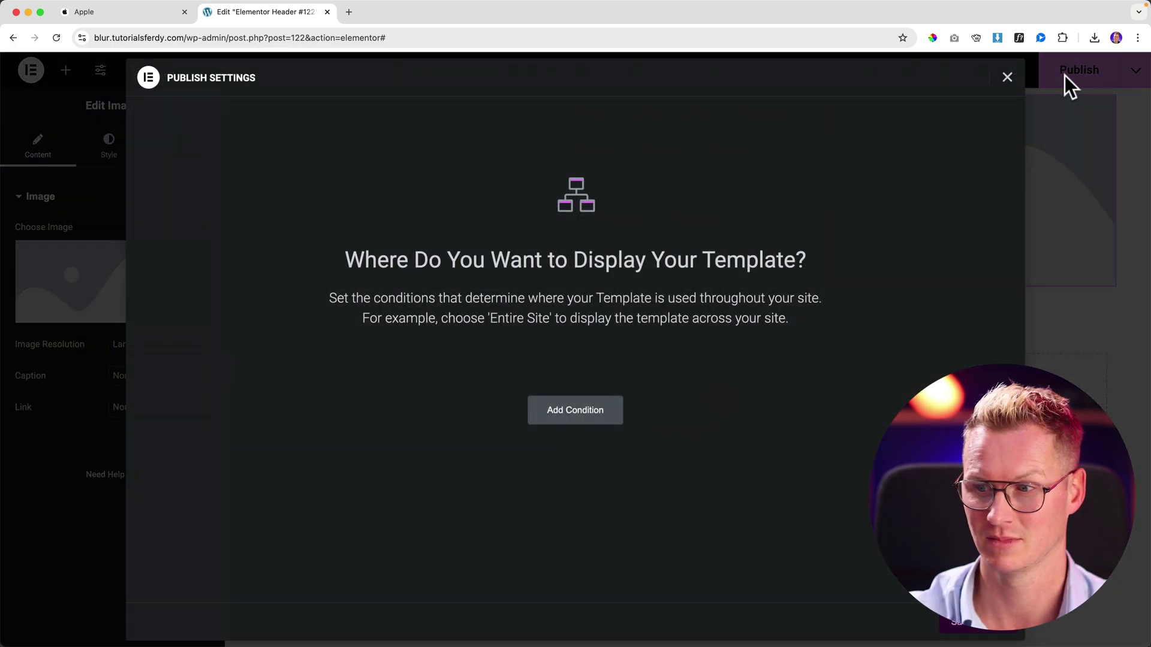
{"action": "left_click", "coordinate": [570, 416]}
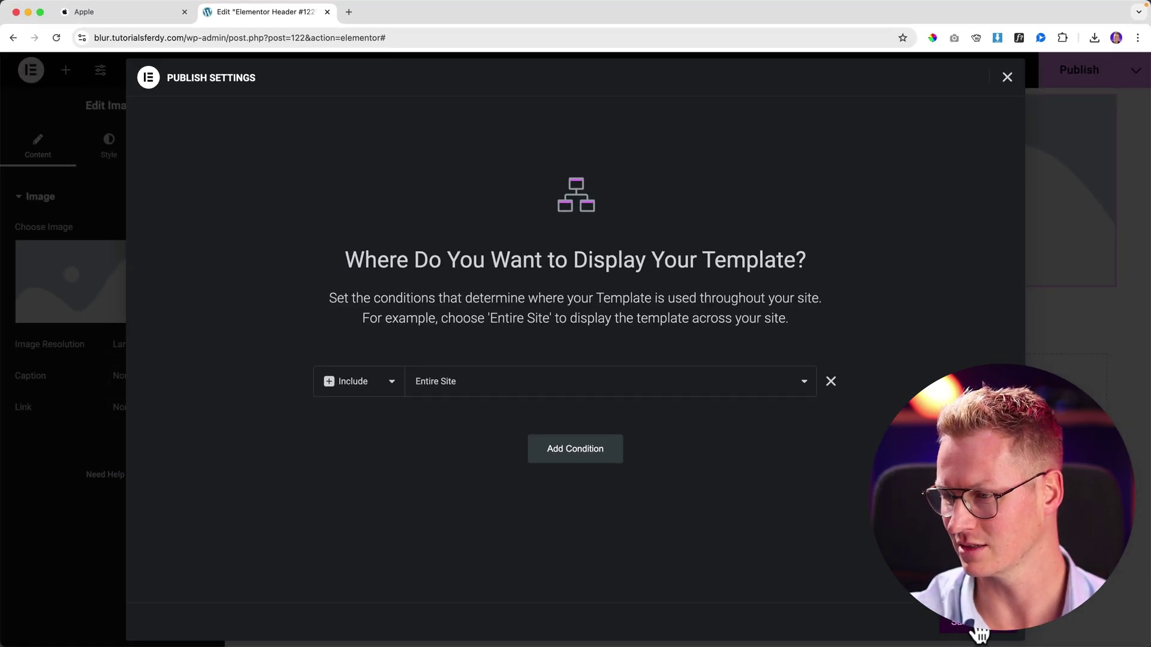
{"action": "left_click", "coordinate": [977, 627]}
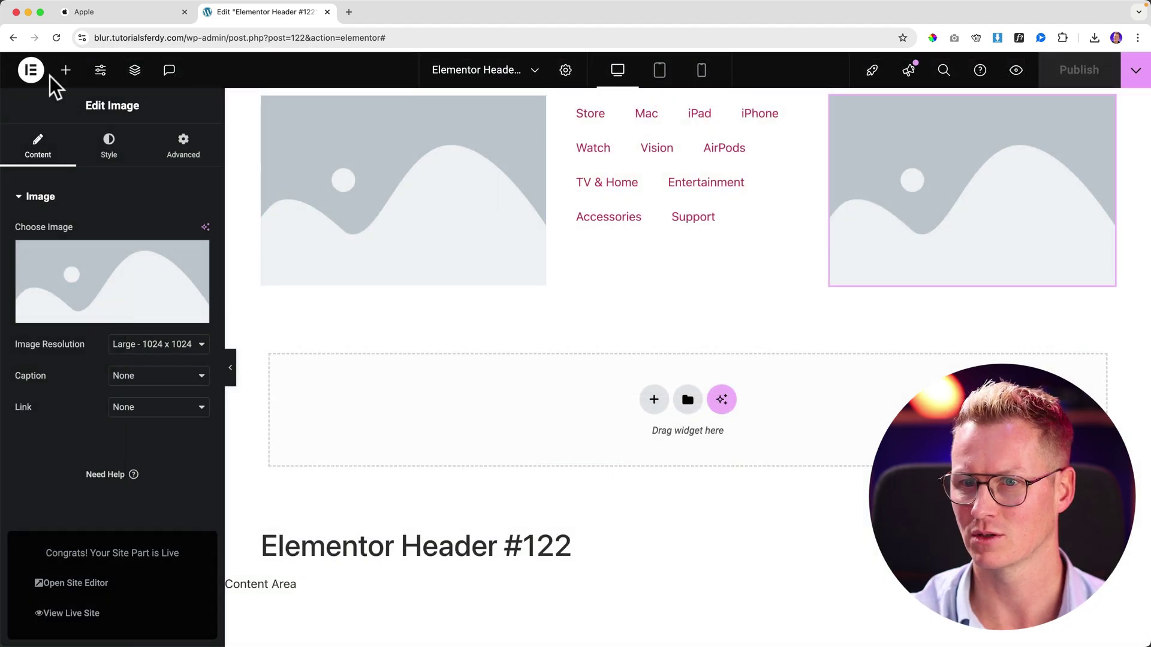
- Exit to WordPress and open the site's front page to view the new header
{"action": "left_click", "coordinate": [40, 73]}
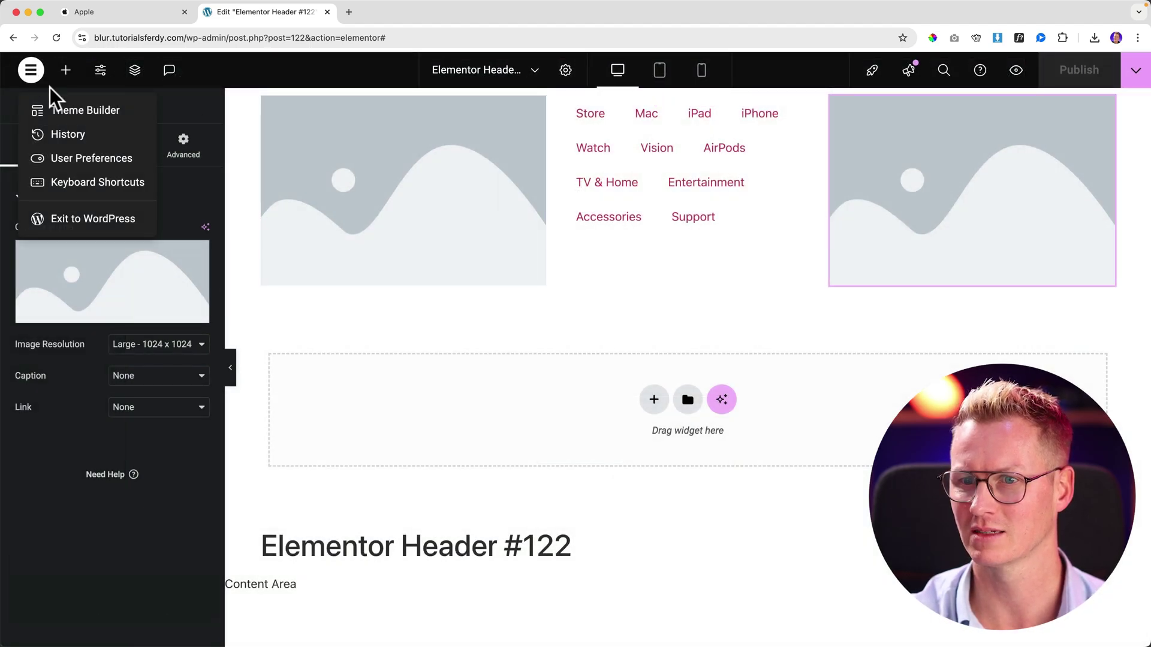
{"action": "left_click", "coordinate": [96, 222]}
{"action": "left_click", "coordinate": [384, 13]}
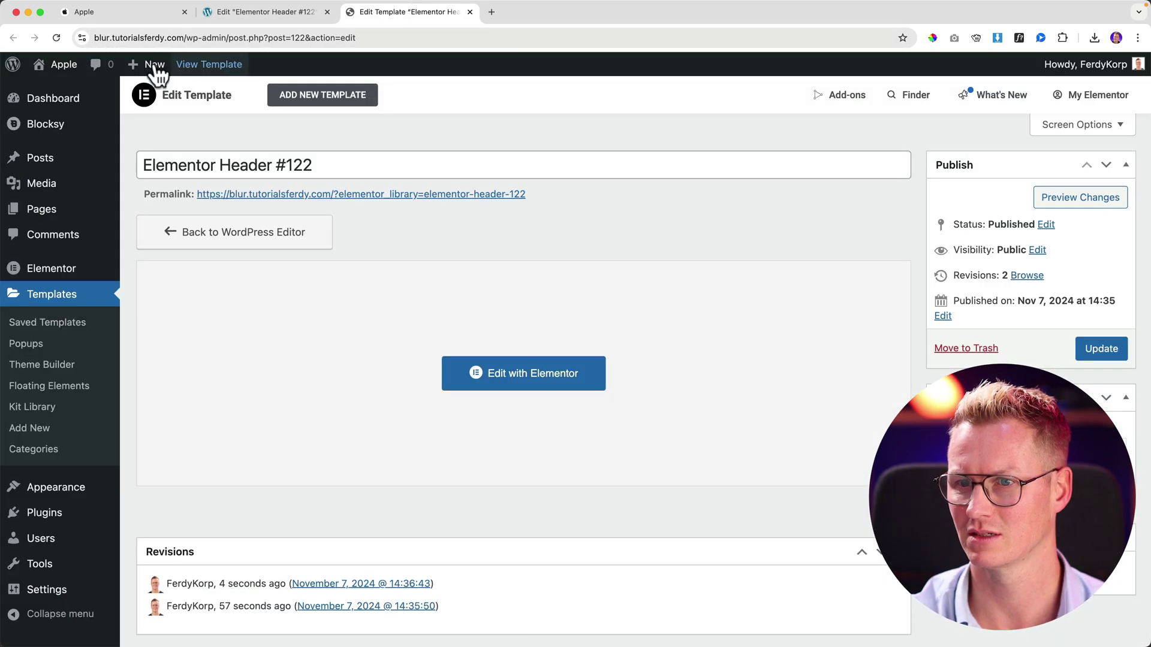
{"action": "left_click", "coordinate": [66, 68]}
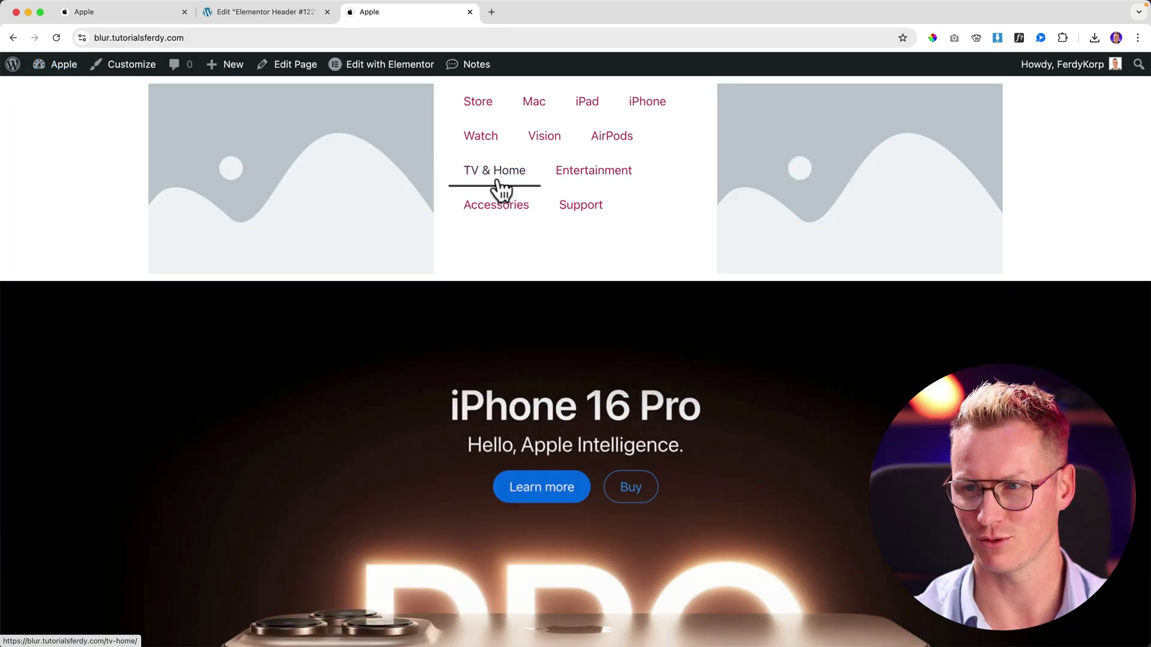
- Replace the left placeholder image with the grey Apple logo from the Media Library
{"action": "left_click", "coordinate": [254, 14]}
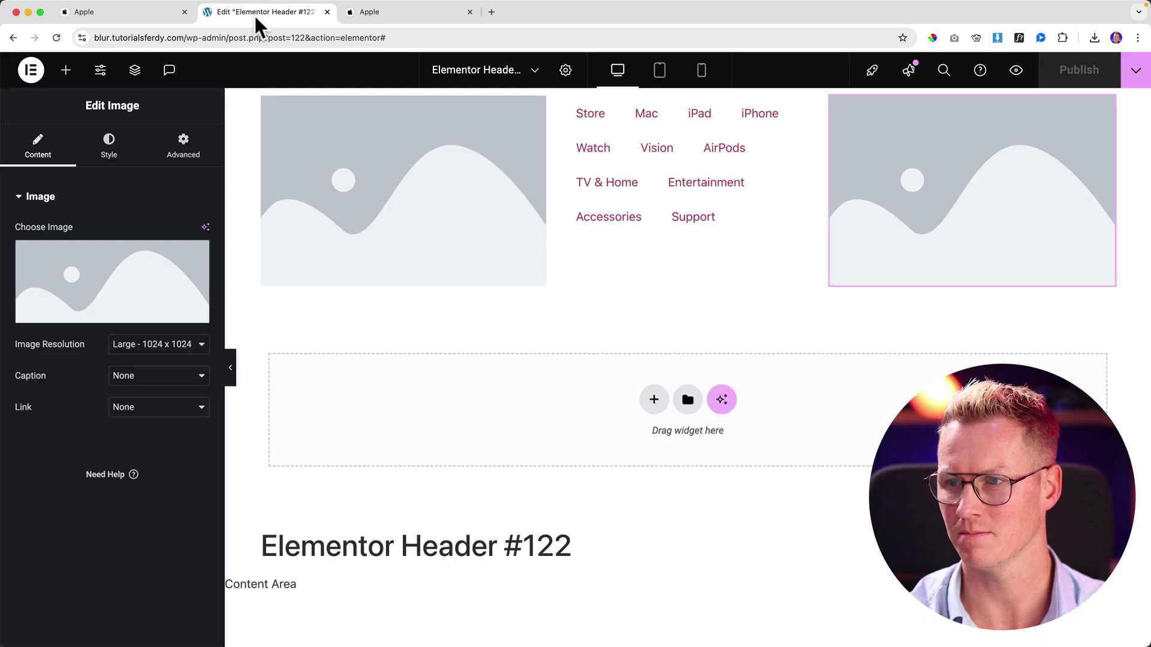
{"action": "left_click", "coordinate": [383, 145]}
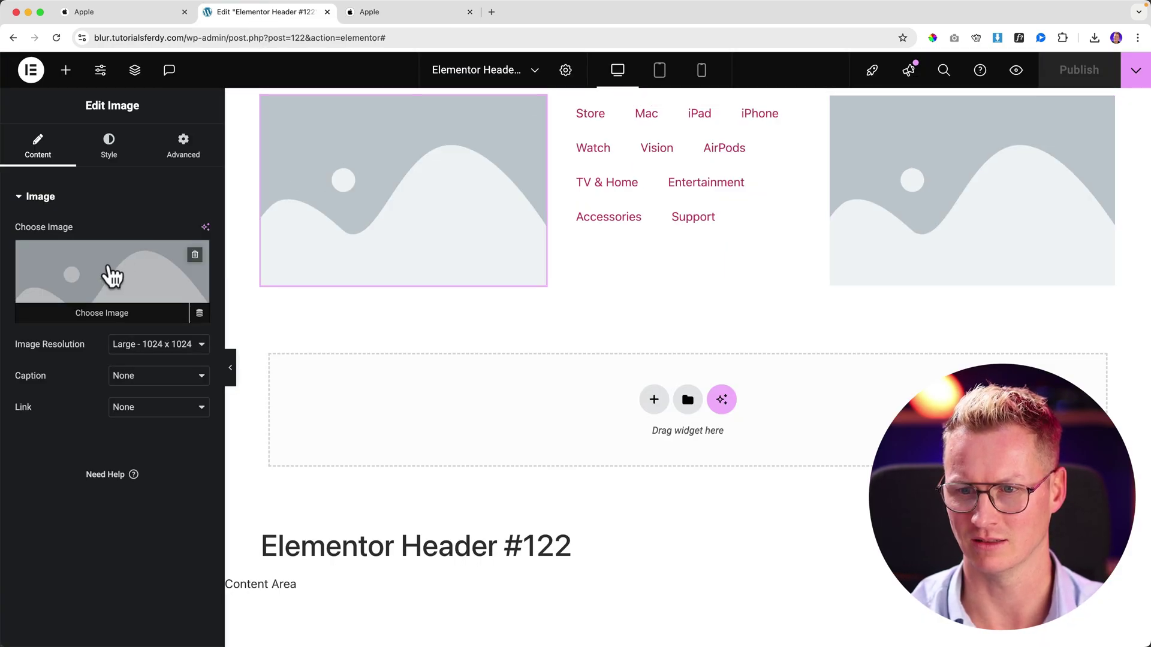
{"action": "left_click", "coordinate": [111, 275]}
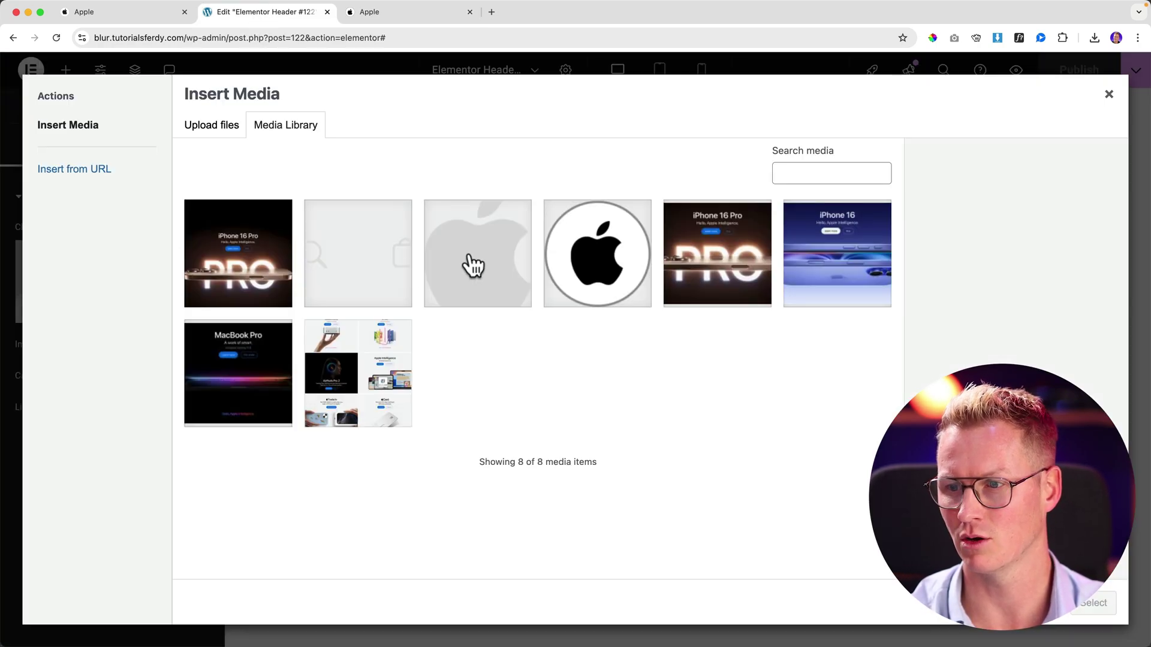
{"action": "left_click", "coordinate": [474, 265]}
{"action": "left_click", "coordinate": [116, 14]}
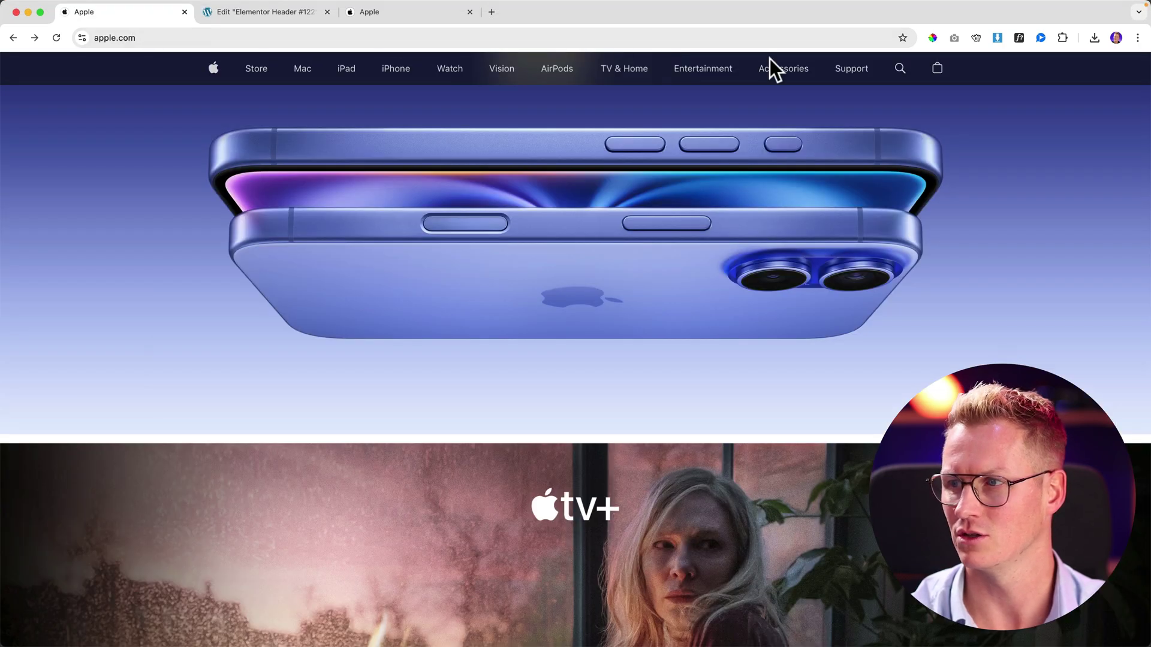
{"action": "left_click", "coordinate": [280, 12]}
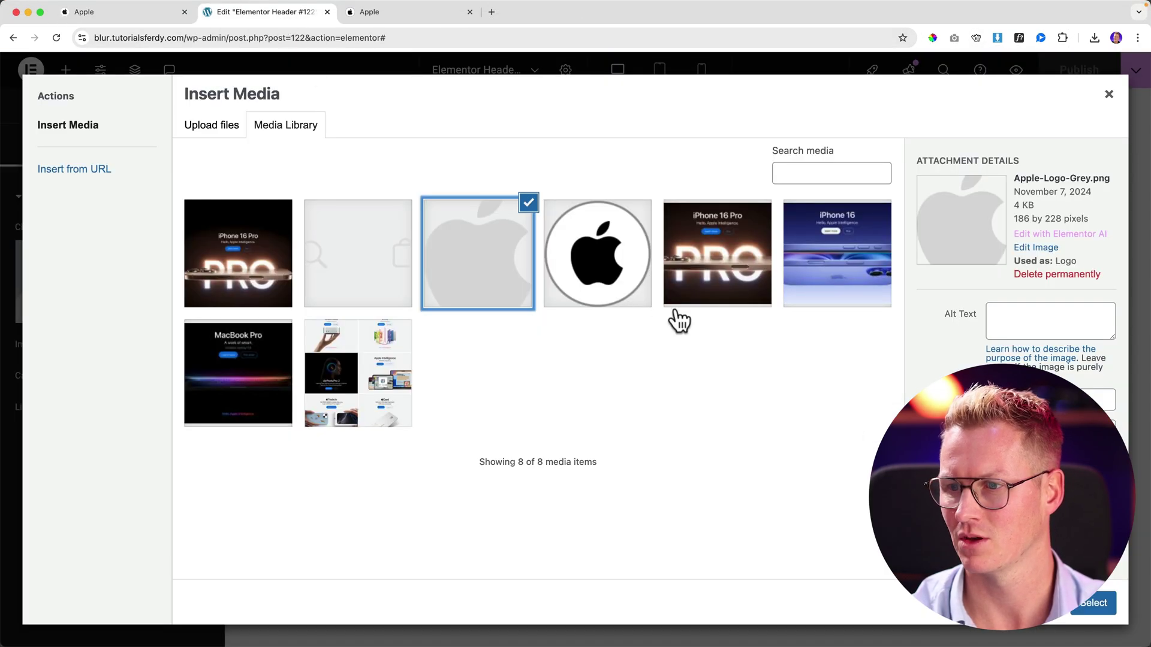
{"action": "left_click", "coordinate": [1101, 607]}
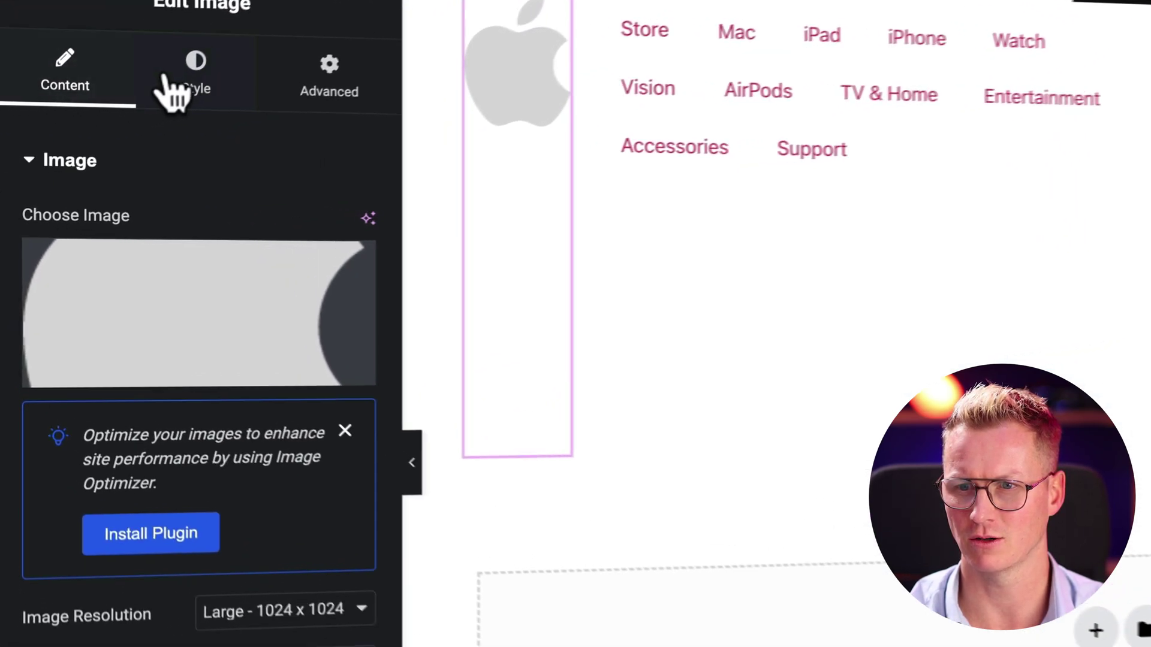
- Set the Apple logo's width to 40 px in the Style tab
{"action": "left_click", "coordinate": [193, 85]}
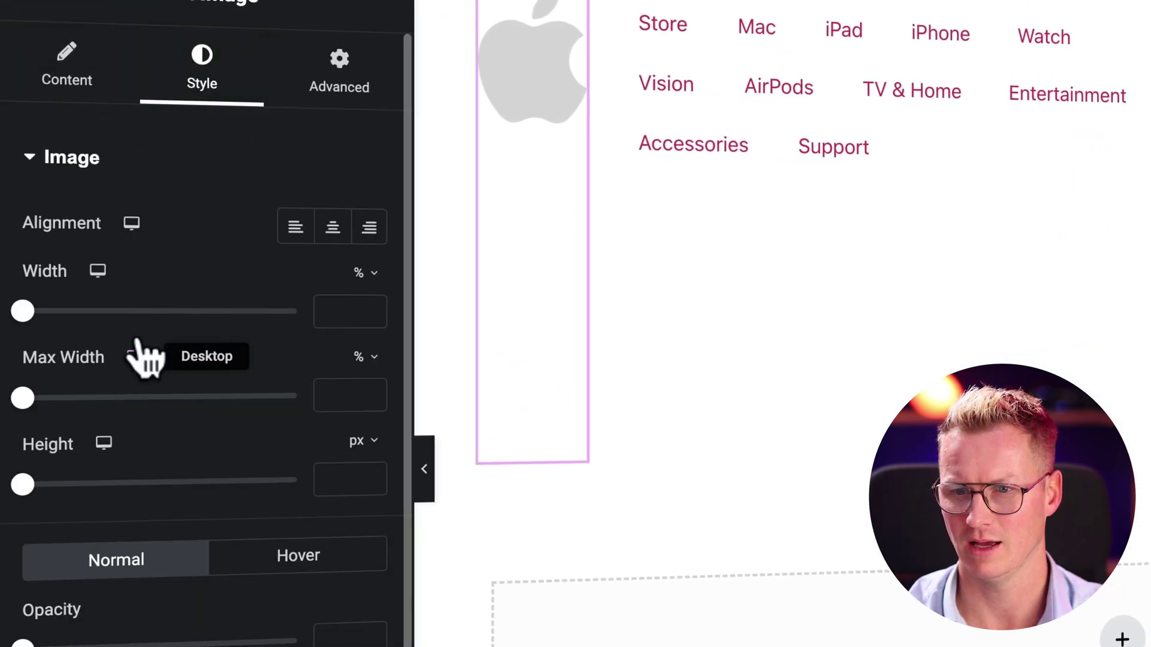
{"action": "left_click", "coordinate": [359, 275]}
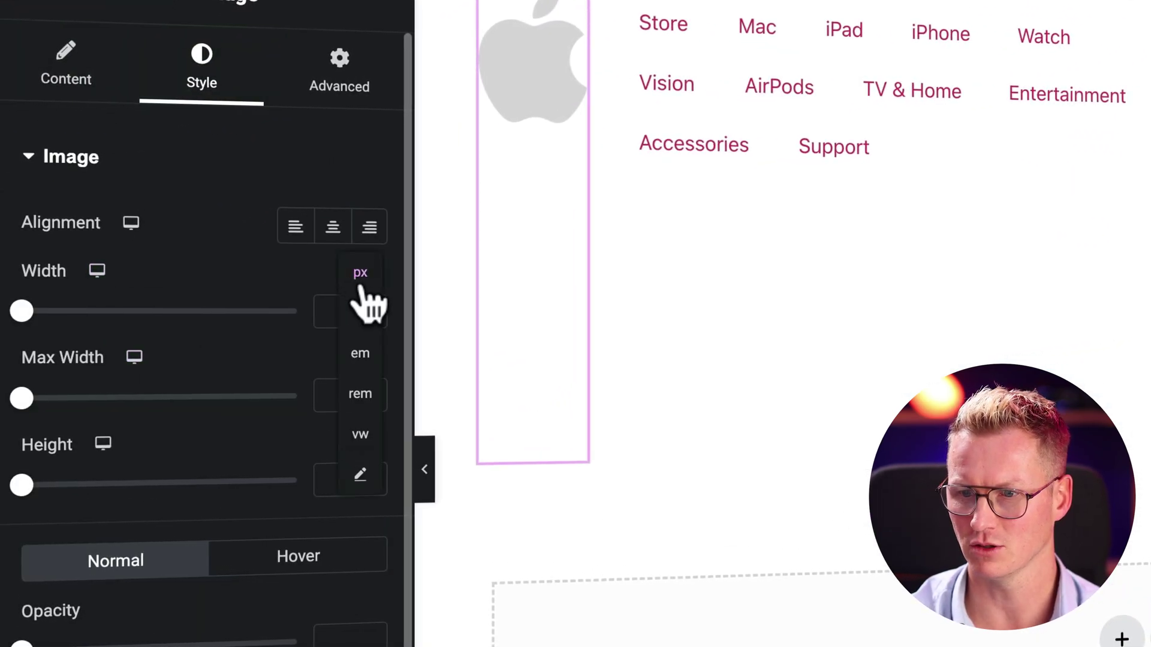
{"action": "left_click", "coordinate": [360, 274]}
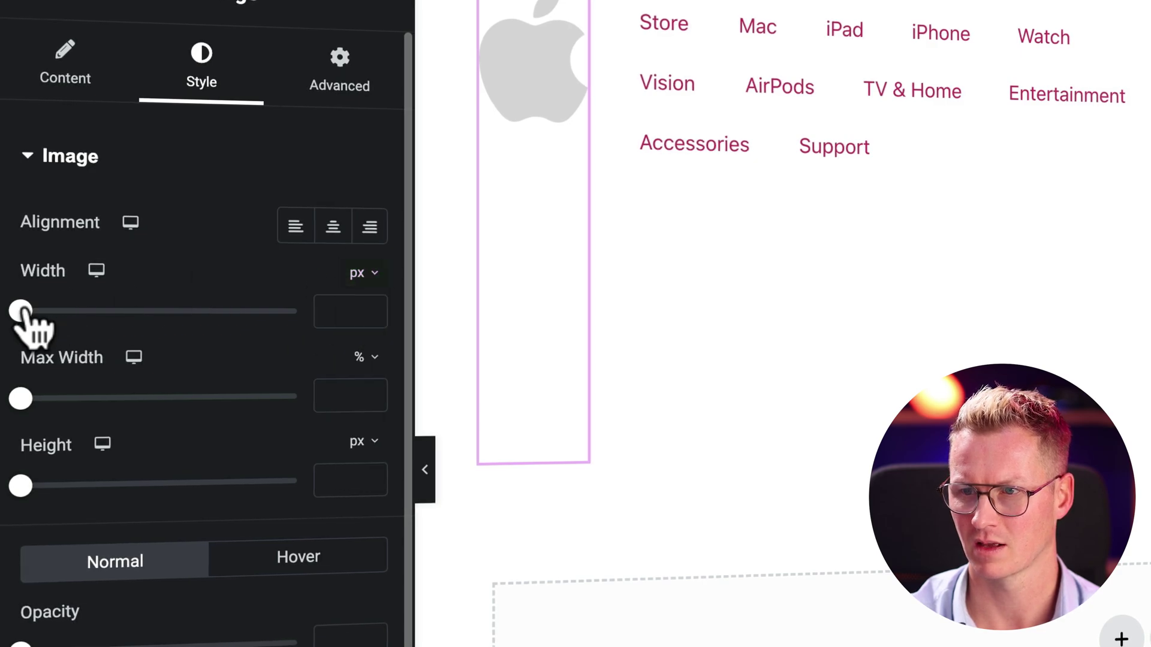
{"action": "left_click_drag", "start_coordinate": [21, 311], "coordinate": [32, 312]}
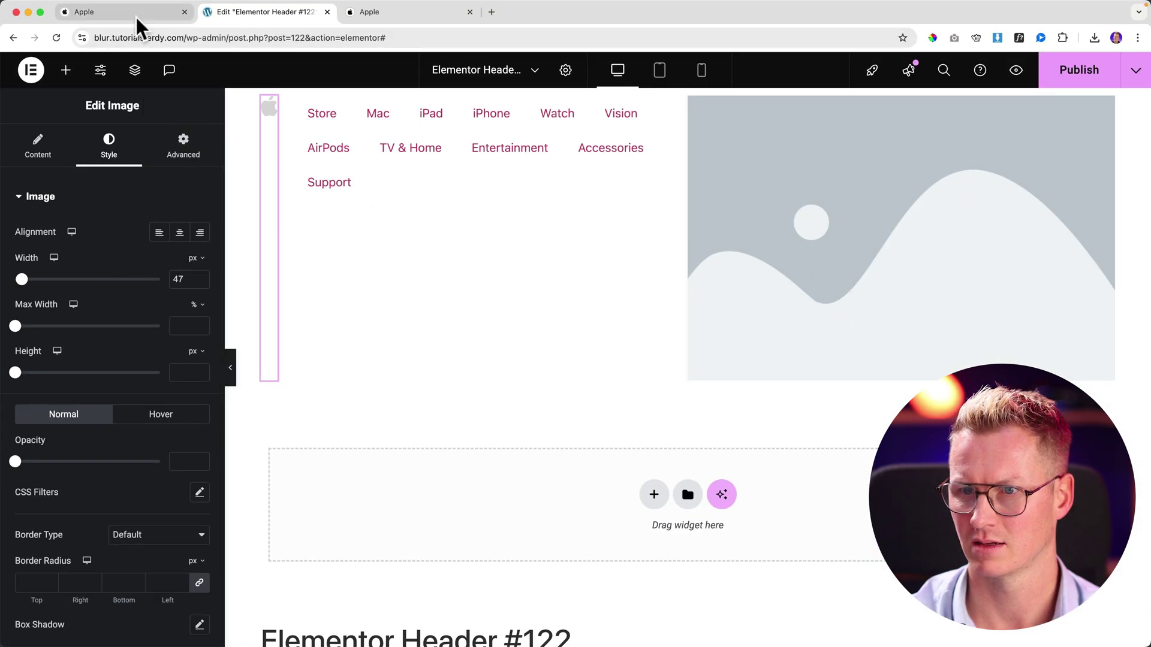
{"action": "left_click", "coordinate": [136, 17]}
{"action": "left_click", "coordinate": [240, 14]}
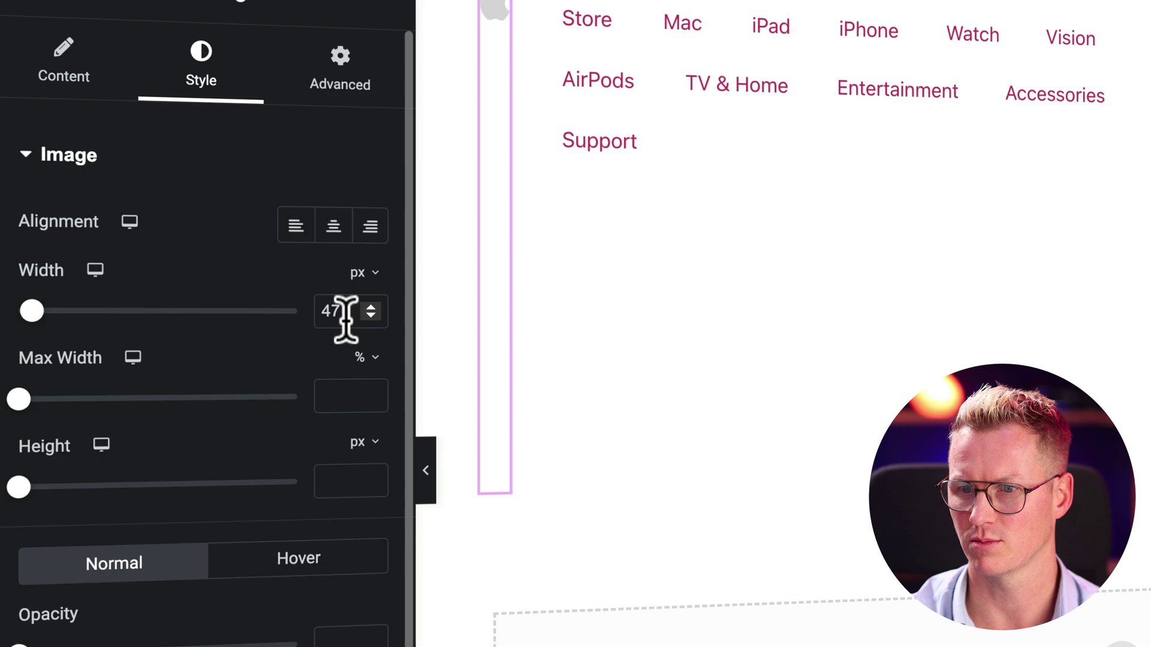
{"action": "left_click", "coordinate": [216, 254]}
{"action": "key", "text": "BackSpace"}
{"action": "type", "text": "6"}
{"action": "key", "text": "Down"}
{"action": "key", "text": "Down"}
{"action": "key", "text": "Down"}
{"action": "key", "text": "Down"}
{"action": "key", "text": "Down"}
{"action": "key", "text": "Down"}
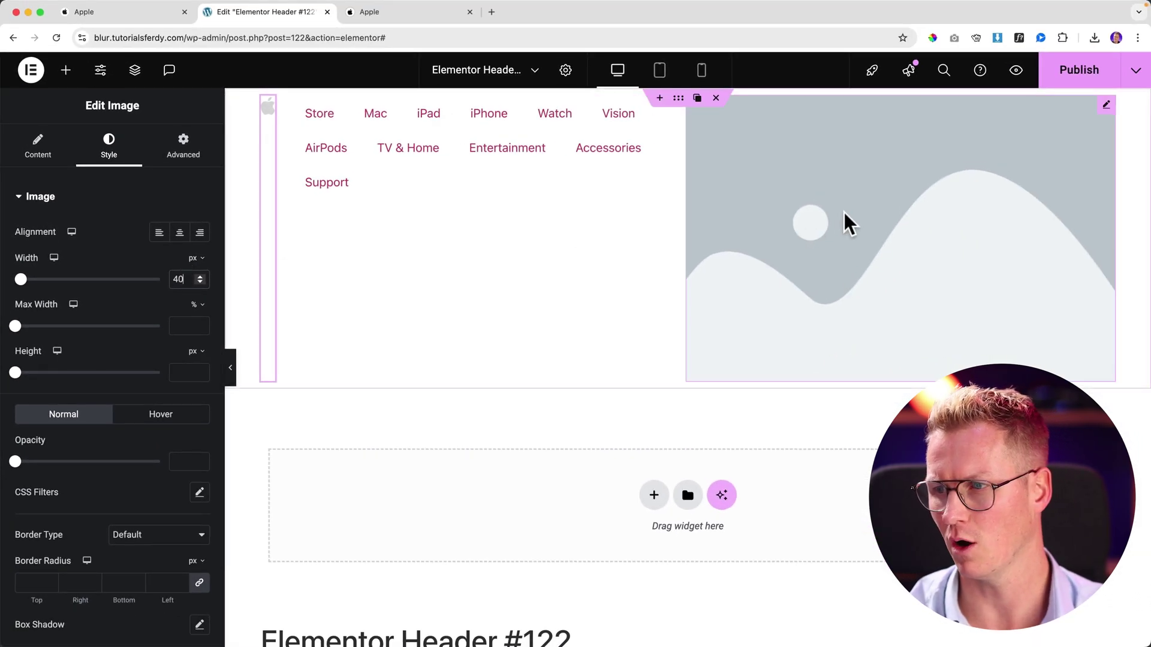
- Put Icons.png (search and bag icons) in the right image and set its width
{"action": "left_click", "coordinate": [886, 208]}
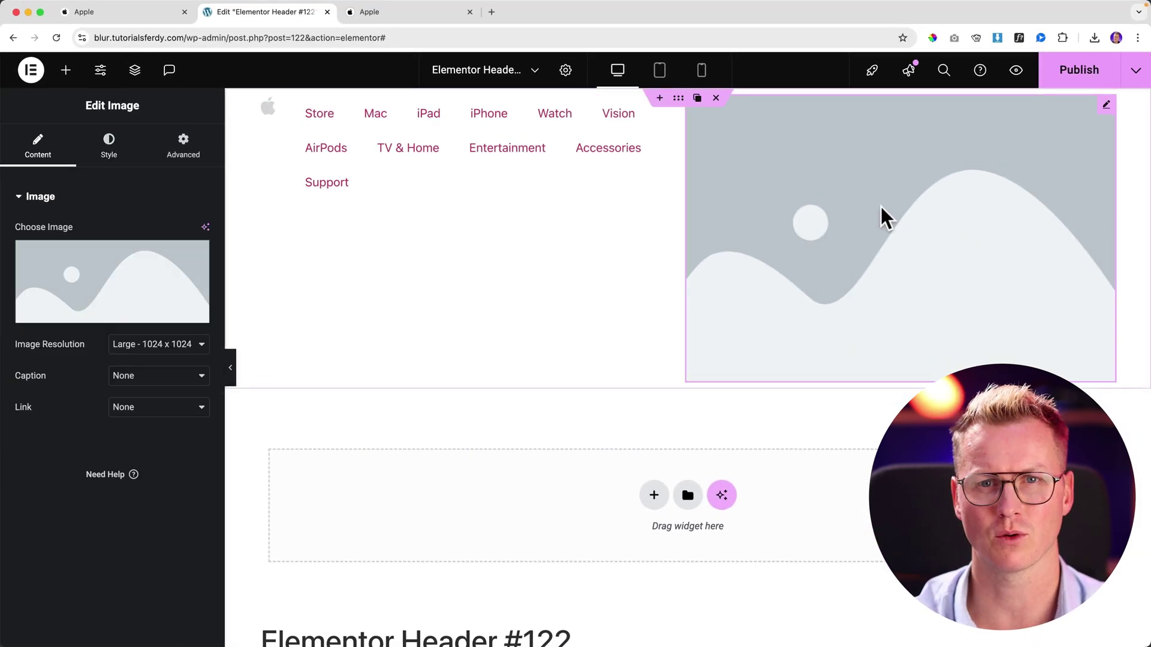
{"action": "left_click", "coordinate": [144, 273]}
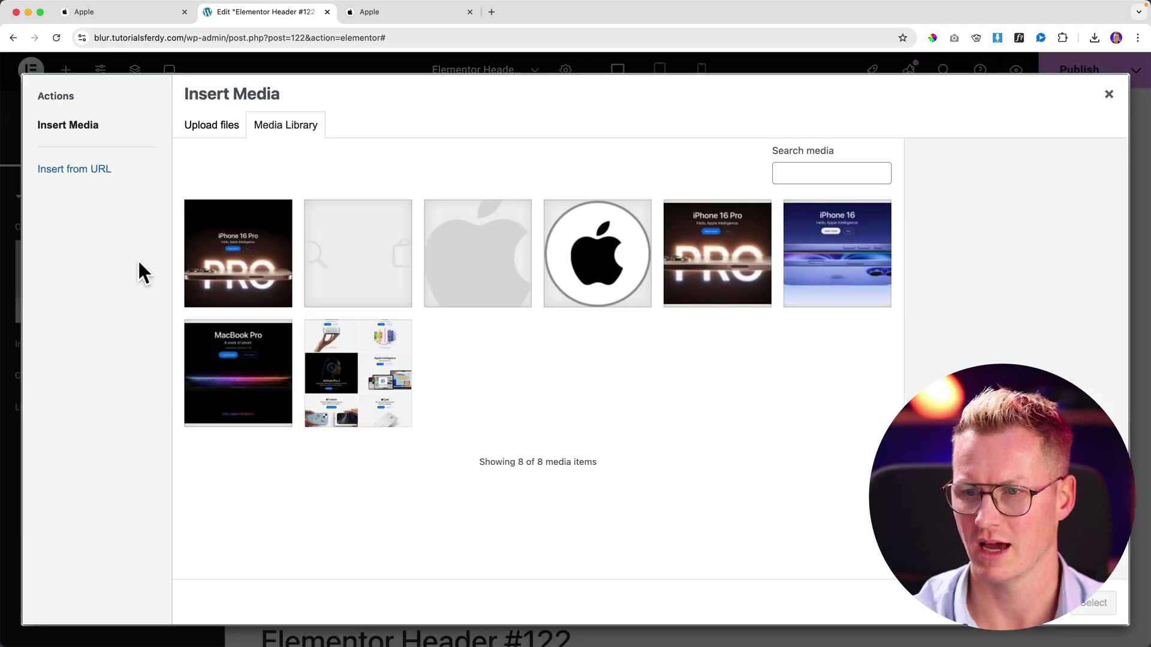
{"action": "left_click", "coordinate": [341, 267]}
{"action": "left_click", "coordinate": [1091, 611]}
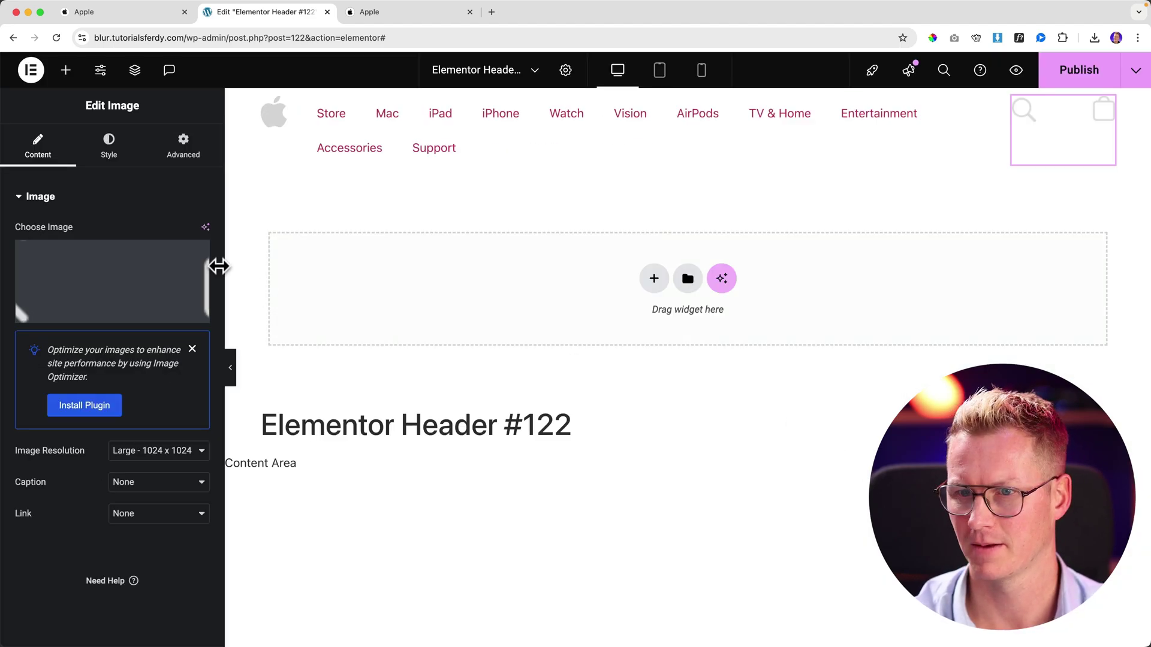
{"action": "left_click", "coordinate": [111, 150]}
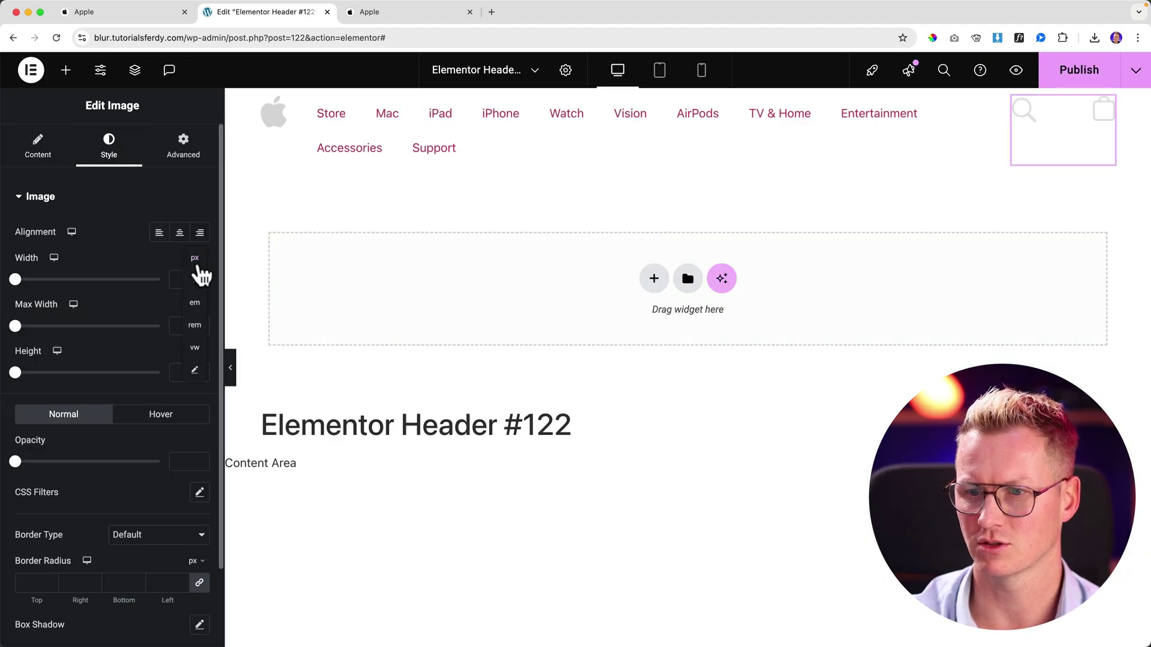
{"action": "type", "text": "3"}
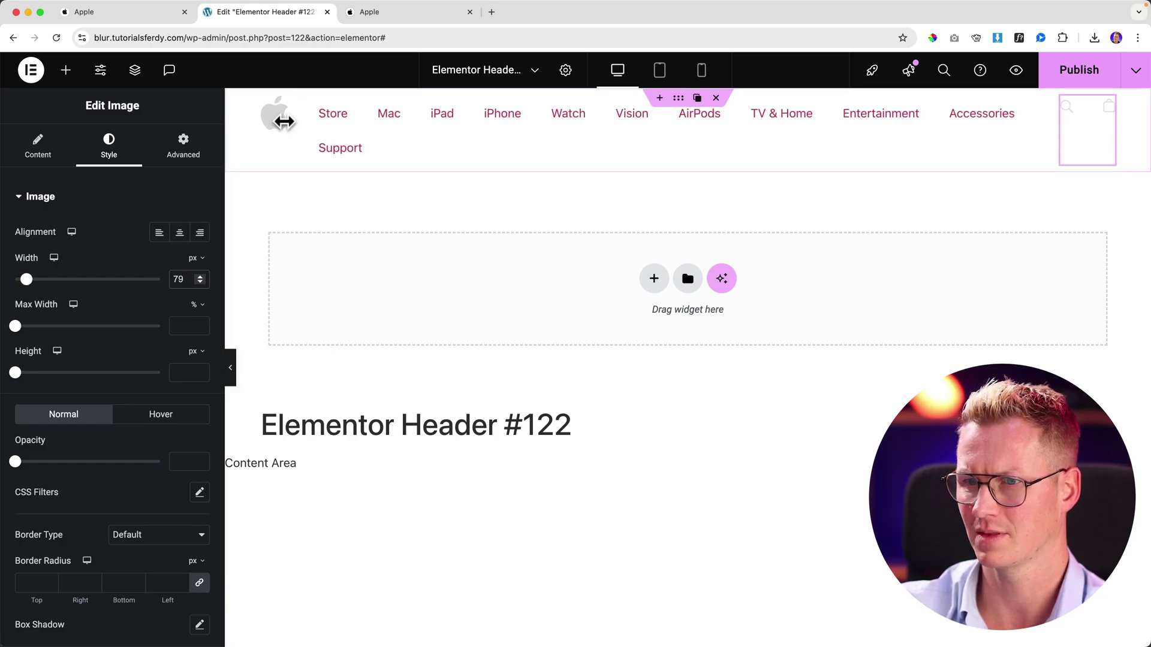
- Narrow the Apple logo's width to 32 px
{"action": "left_click", "coordinate": [276, 127]}
{"action": "left_click", "coordinate": [187, 275]}
{"action": "key", "text": "Down"}
{"action": "key", "text": "Down"}
{"action": "key", "text": "Down"}
{"action": "key", "text": "Down"}
{"action": "key", "text": "Down"}
{"action": "key", "text": "Down"}
{"action": "key", "text": "Down"}
{"action": "key", "text": "Down"}
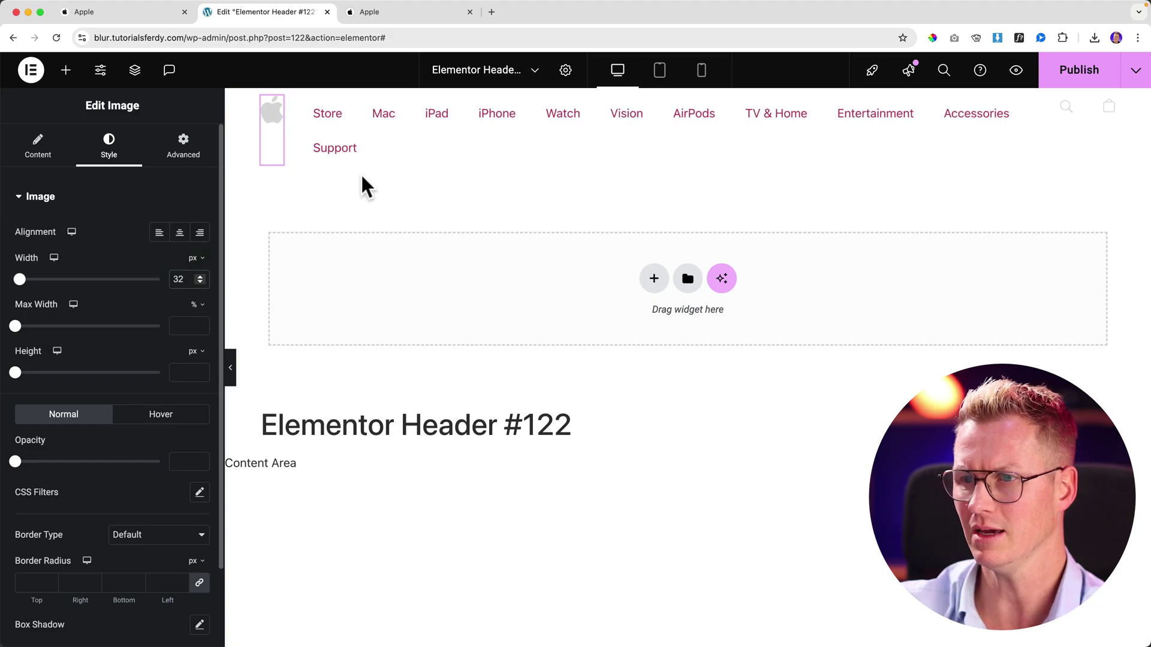
- Set the WordPress Menu's main menu text colour to #D9D9D9
{"action": "left_click", "coordinate": [534, 156]}
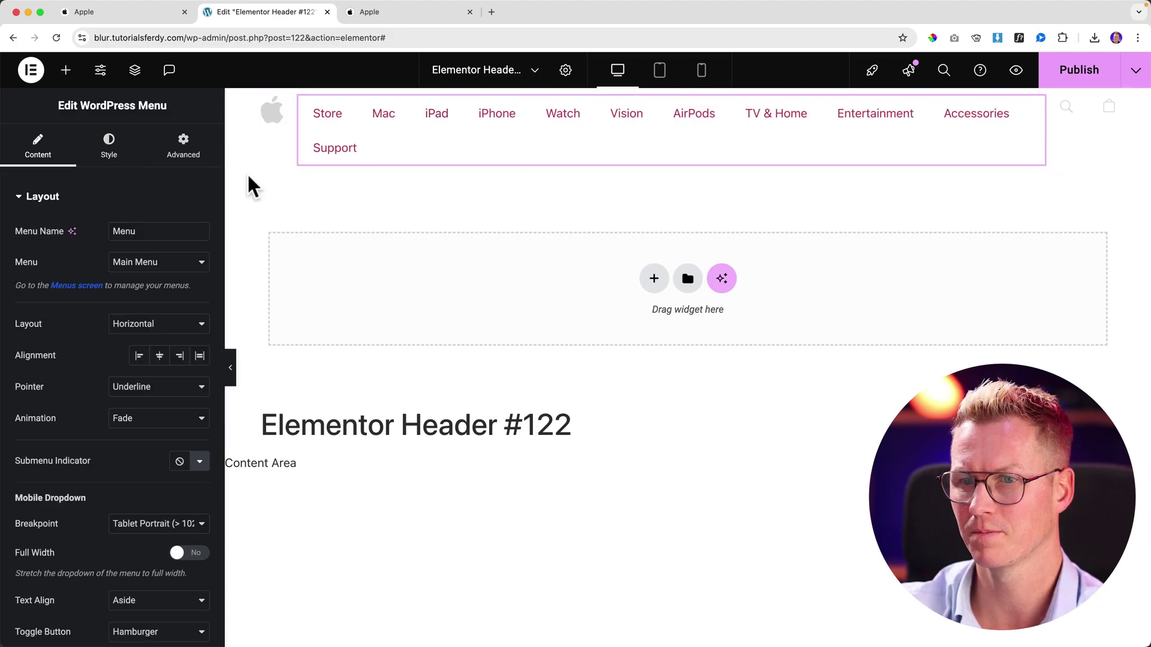
{"action": "left_click", "coordinate": [112, 153]}
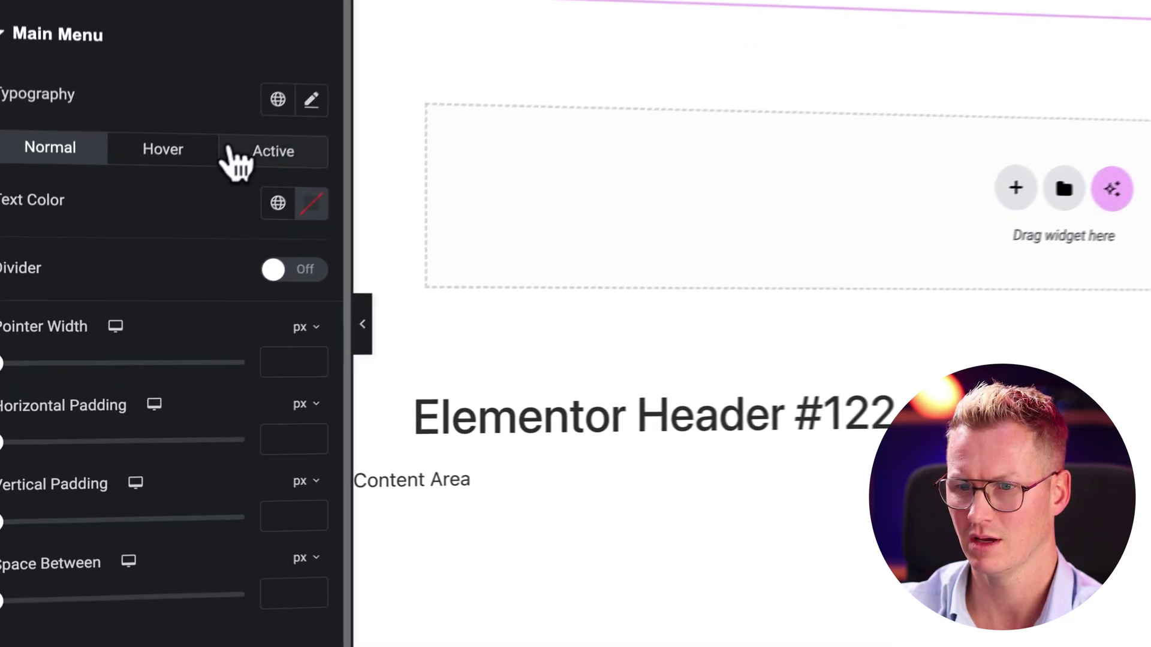
{"action": "left_click", "coordinate": [319, 199]}
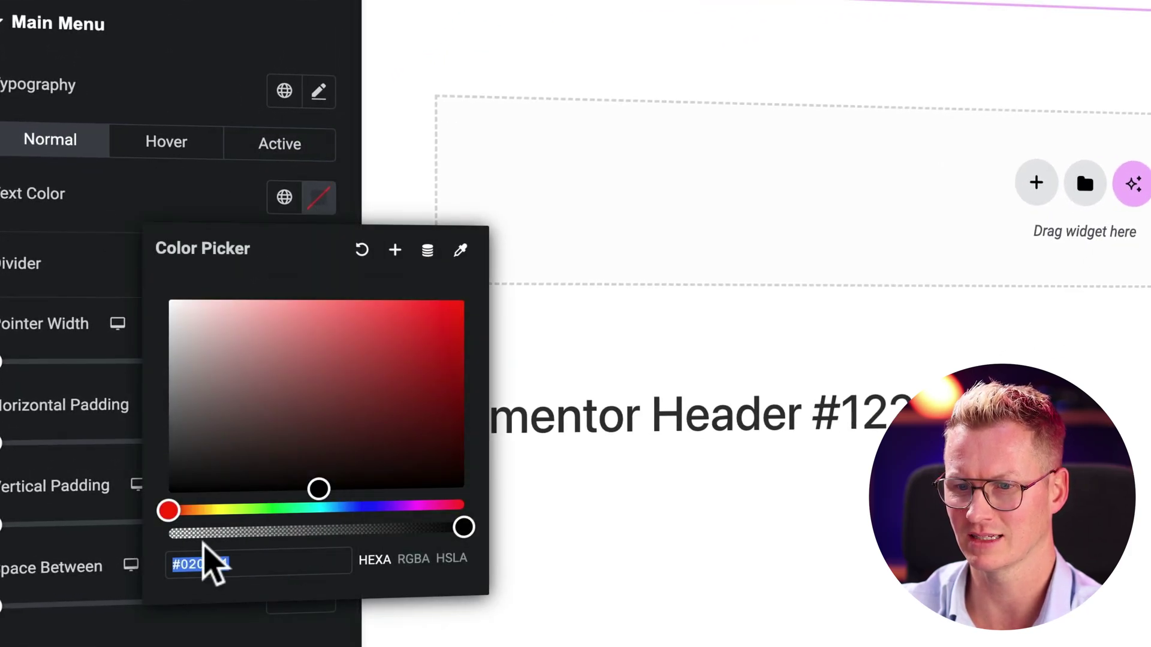
{"action": "type", "text": "D9"}
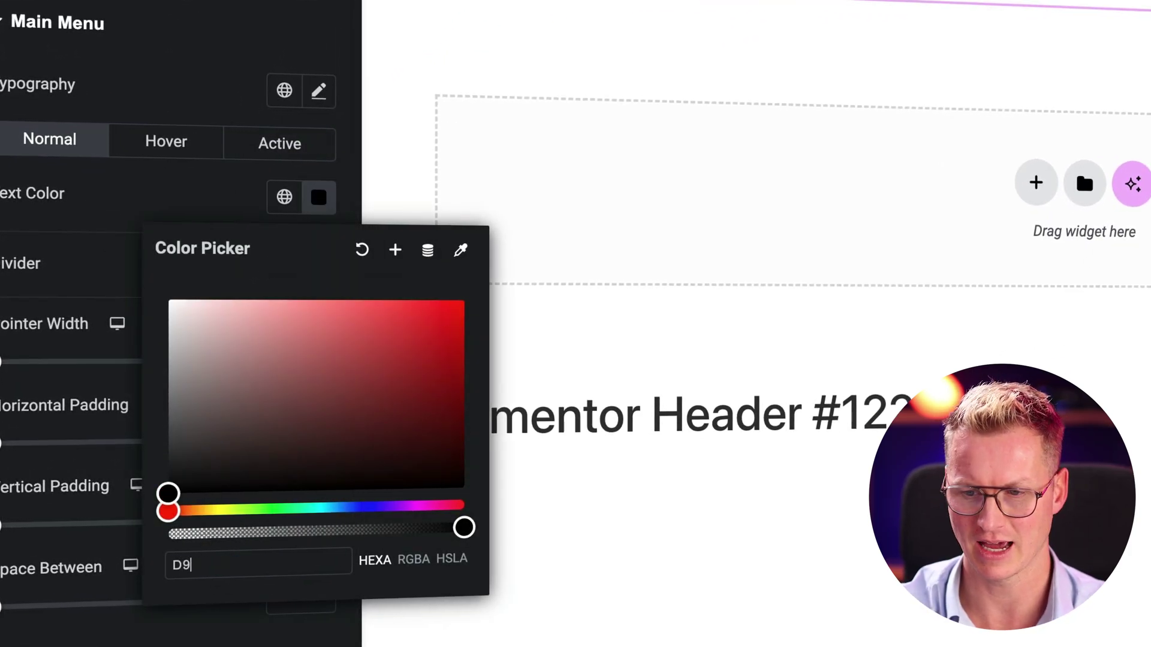
{"action": "type", "text": "D9D9"}
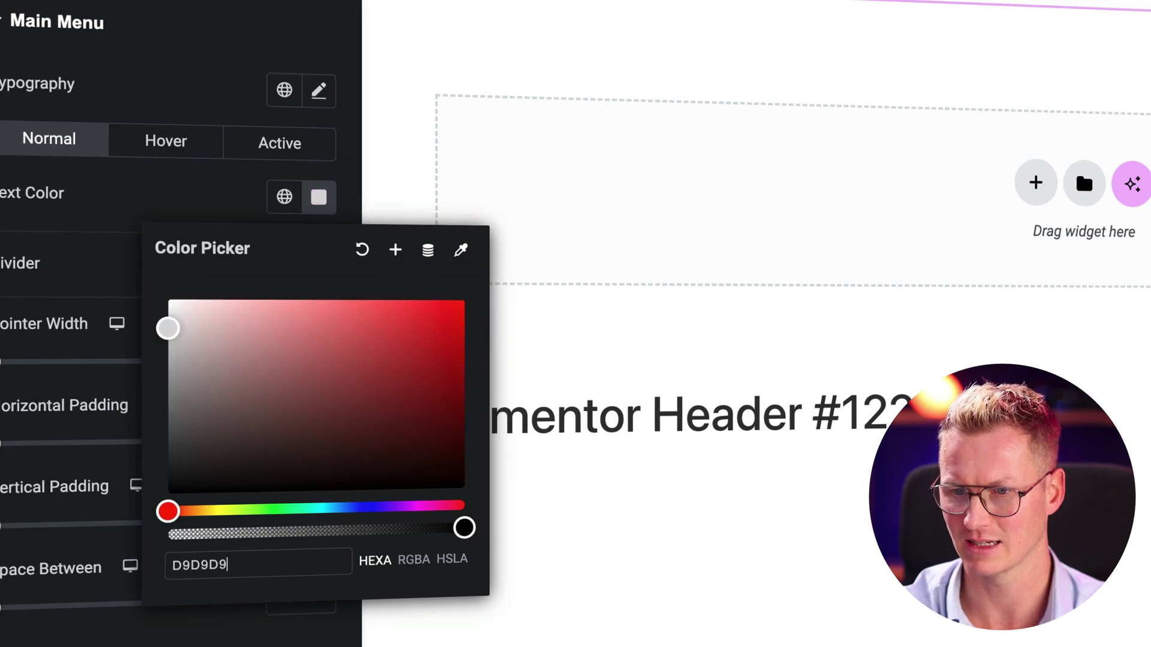
{"action": "left_click", "coordinate": [180, 223]}
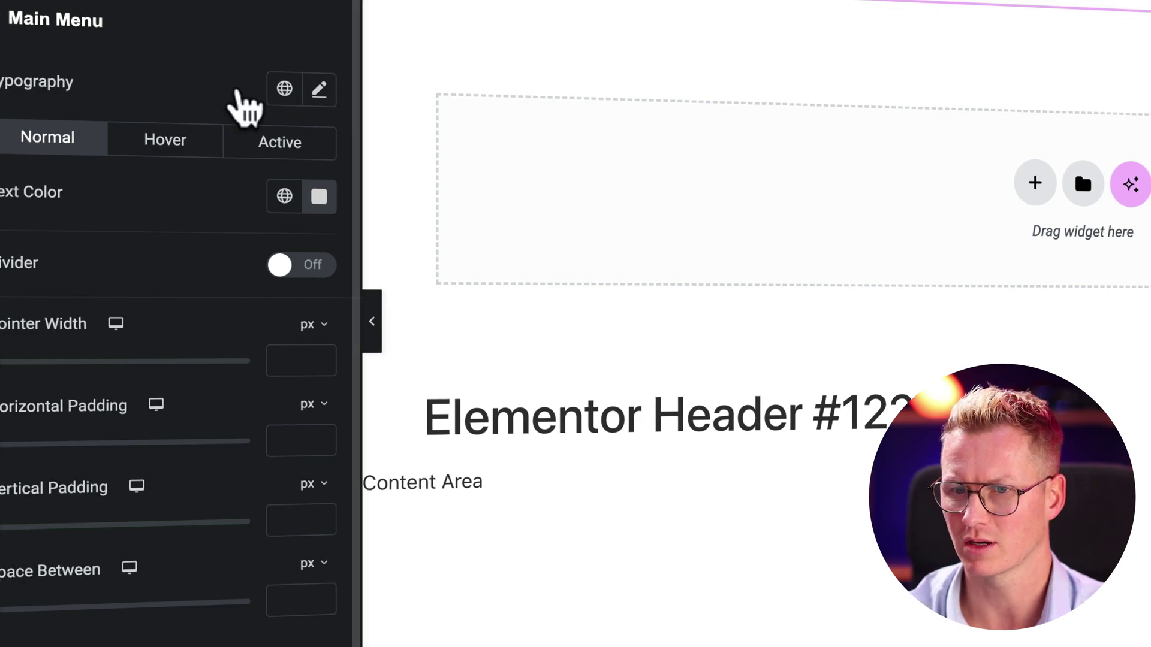
- Set the menu typography font size to 6 px
{"action": "left_click", "coordinate": [322, 91]}
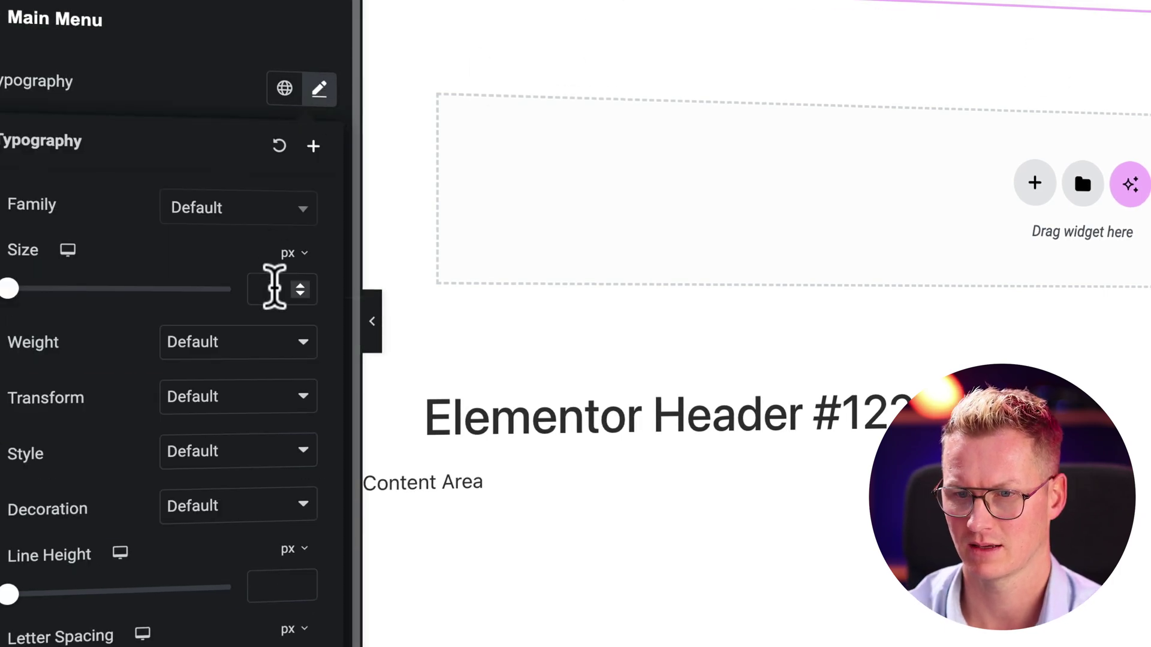
{"action": "type", "text": "1"}
{"action": "key", "text": "BackSpace"}
{"action": "type", "text": "8"}
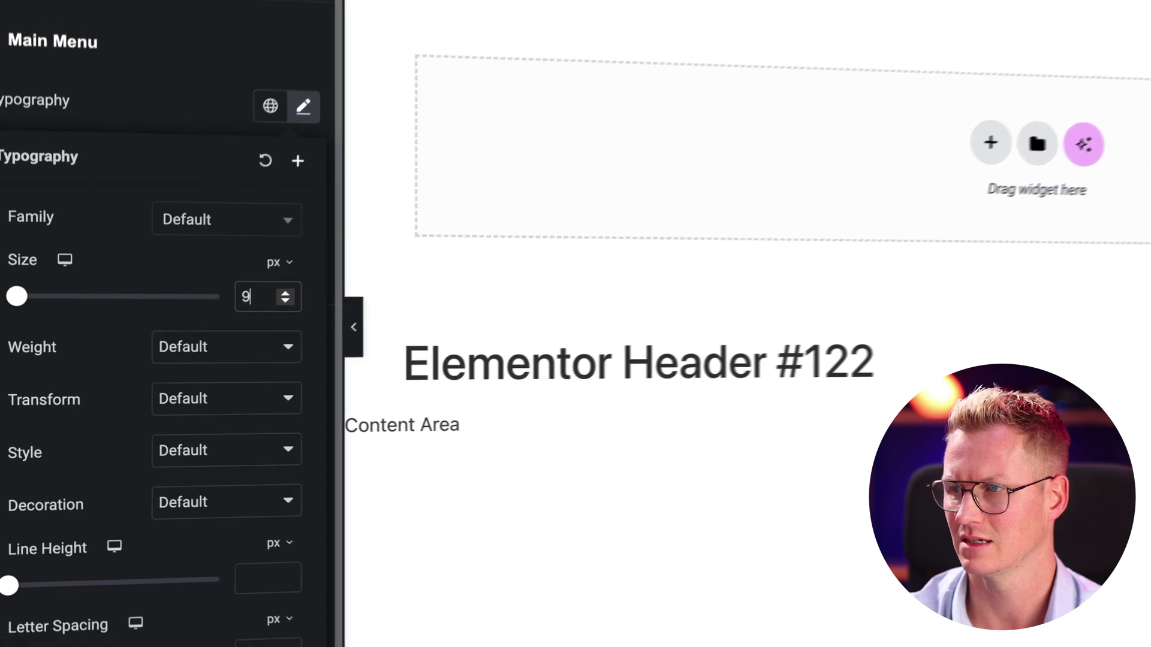
{"action": "key", "text": "BackSpace"}
{"action": "type", "text": "6"}
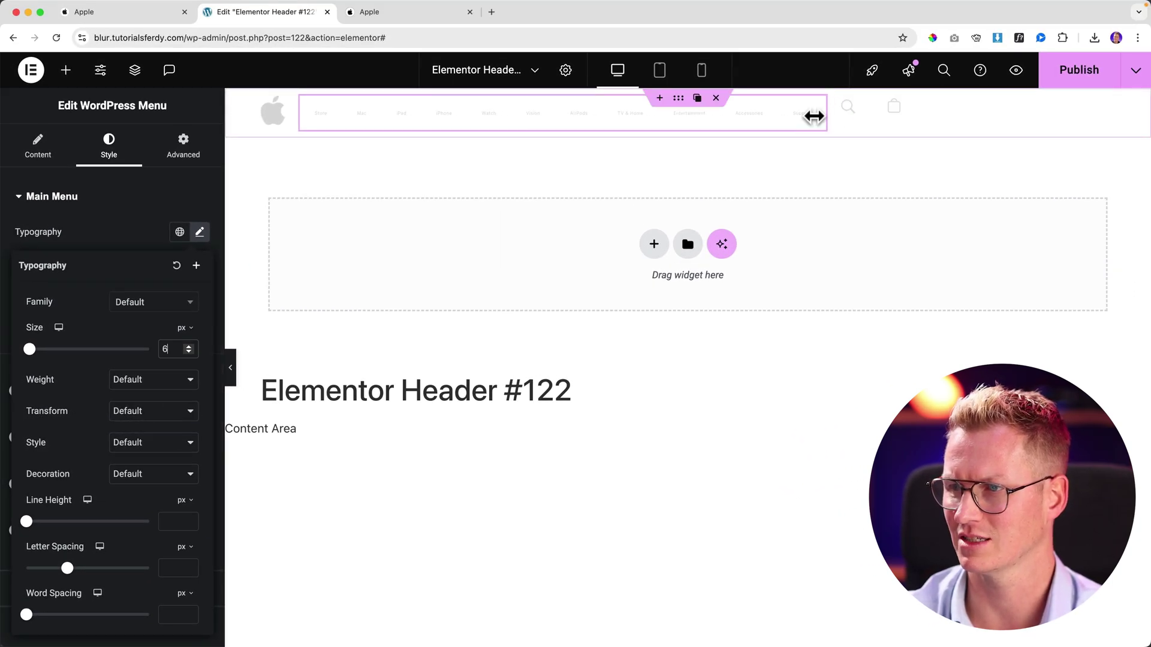
- Set the header container's Justify Content to Space Between, with the element tree shown
{"action": "left_click", "coordinate": [679, 99]}
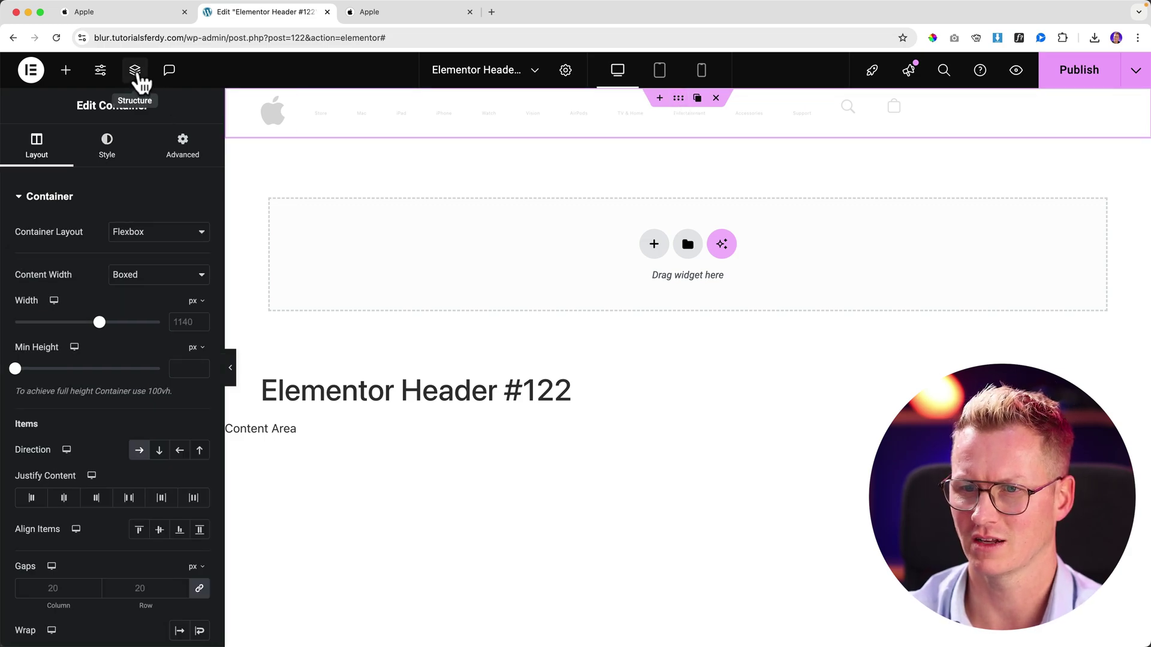
{"action": "left_click", "coordinate": [139, 73]}
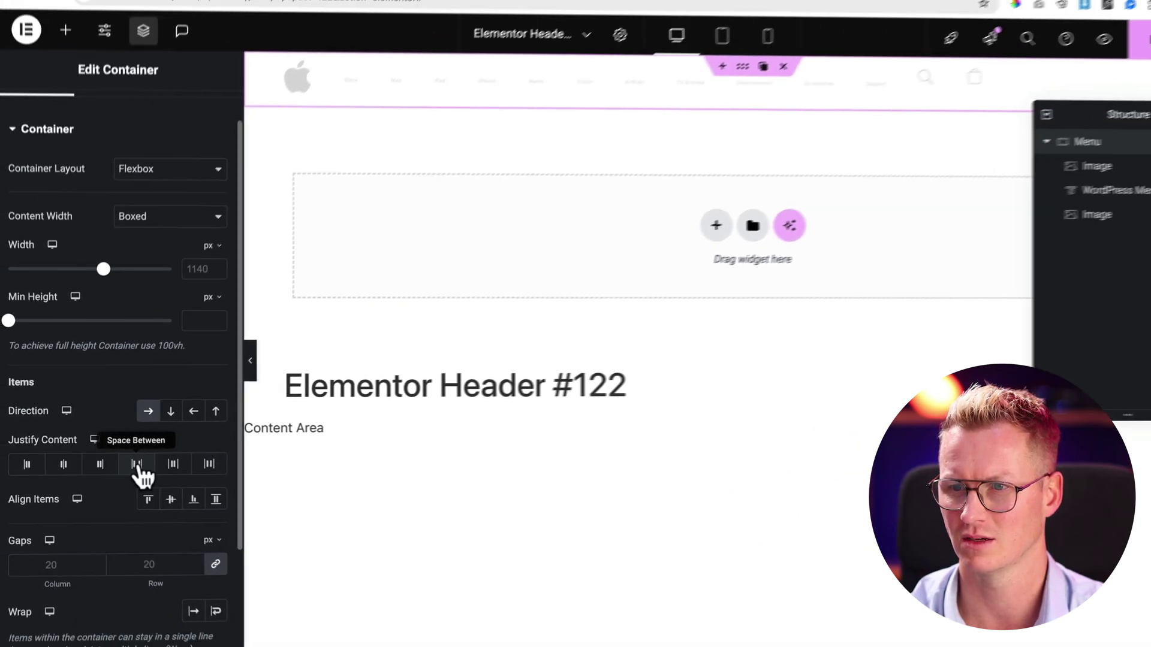
{"action": "left_click", "coordinate": [139, 472]}
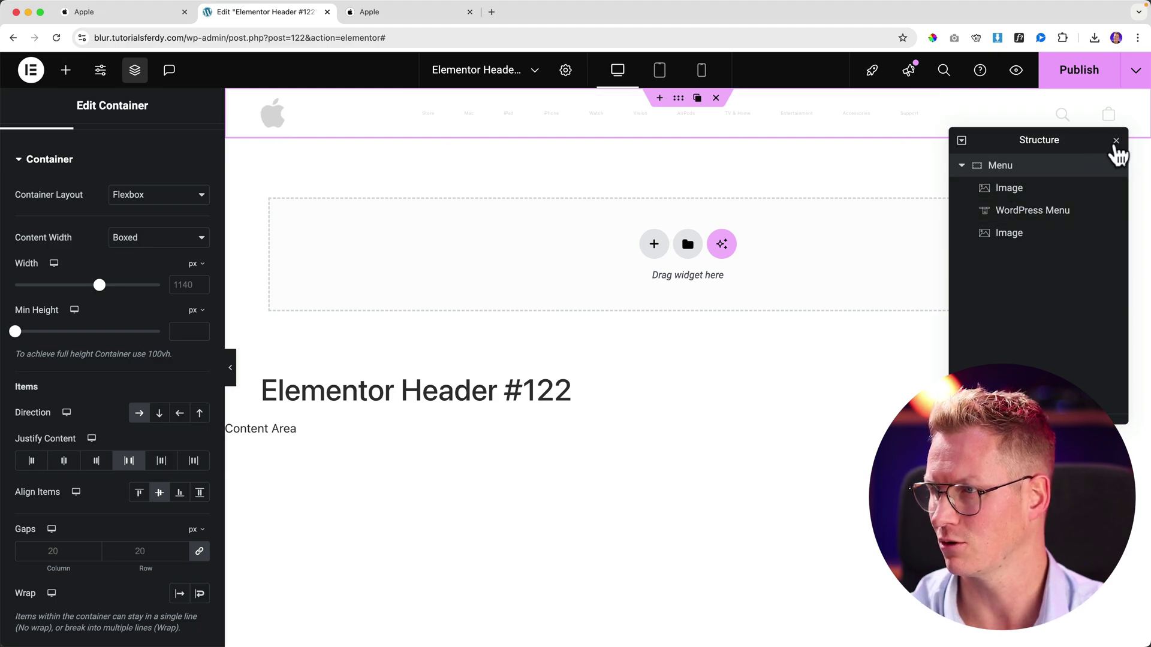
- Set the menu typography font size to 10px
{"action": "left_click", "coordinate": [1035, 211]}
{"action": "left_click", "coordinate": [1116, 141]}
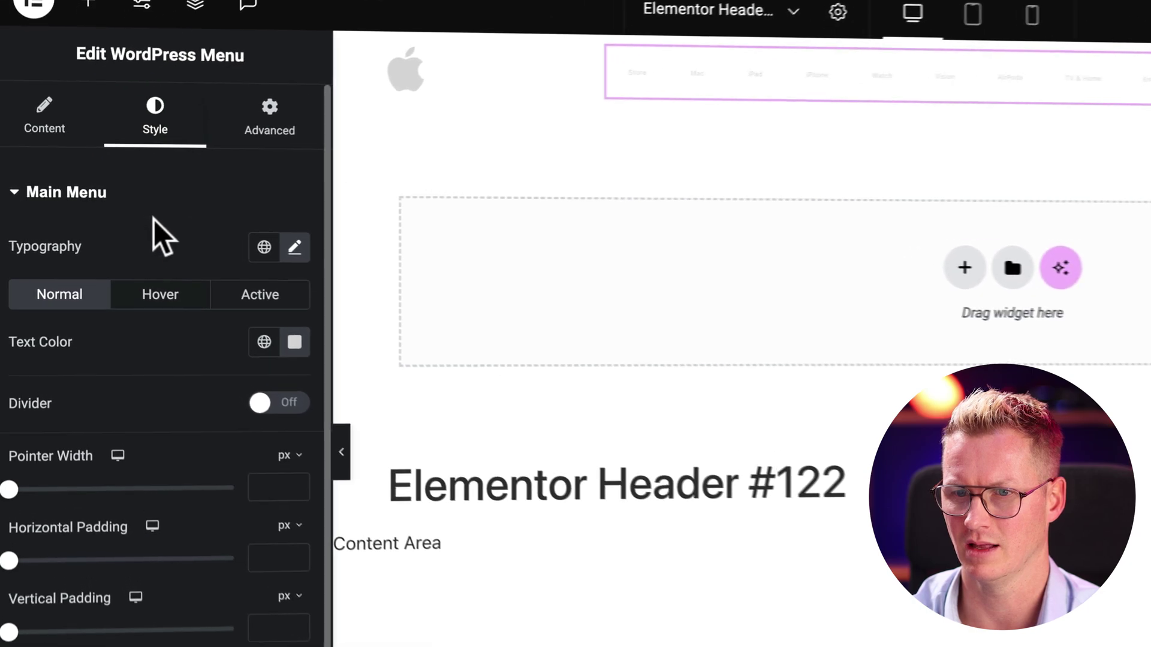
{"action": "left_click", "coordinate": [302, 249]}
{"action": "left_click", "coordinate": [263, 426]}
{"action": "type", "text": "8"}
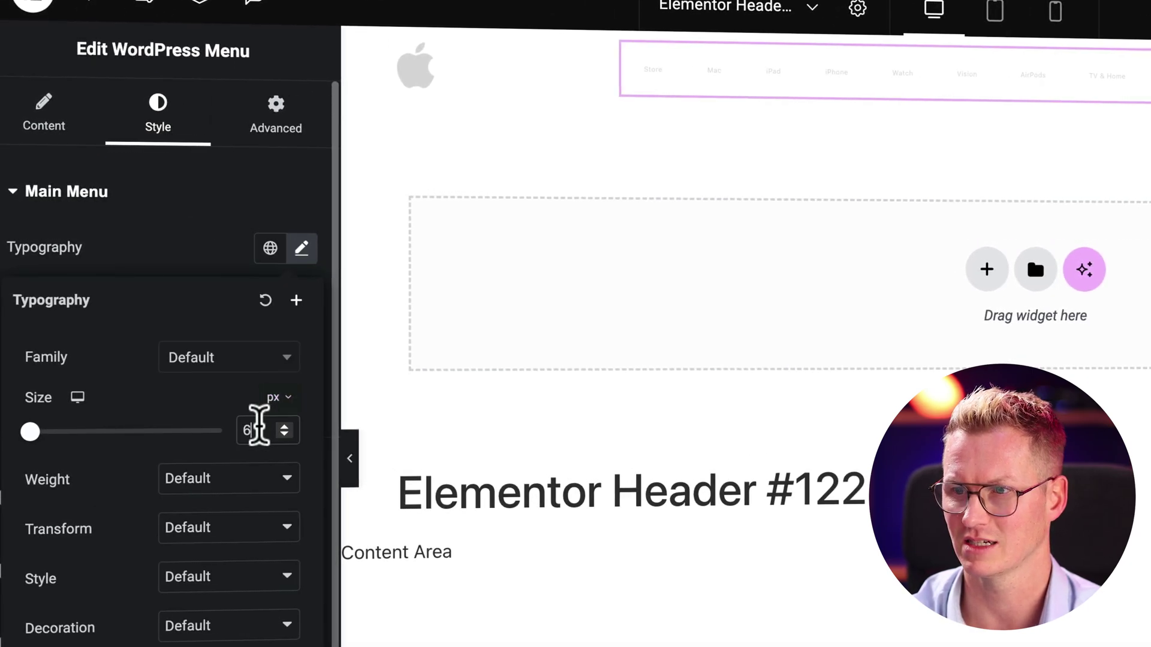
{"action": "key", "text": "Up"}
{"action": "key", "text": "Up"}
{"action": "key", "text": "Up"}
{"action": "key", "text": "Up"}
{"action": "key", "text": "Up"}
{"action": "key", "text": "Up"}
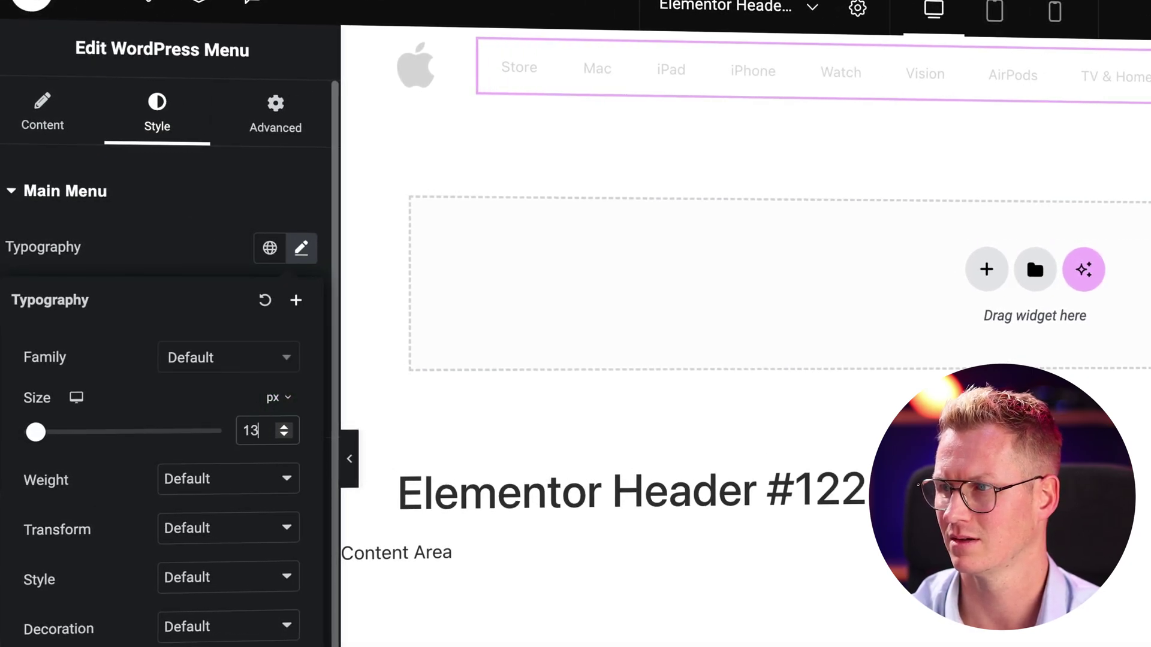
{"action": "key", "text": "Up"}
{"action": "key", "text": "Down"}
{"action": "key", "text": "Down"}
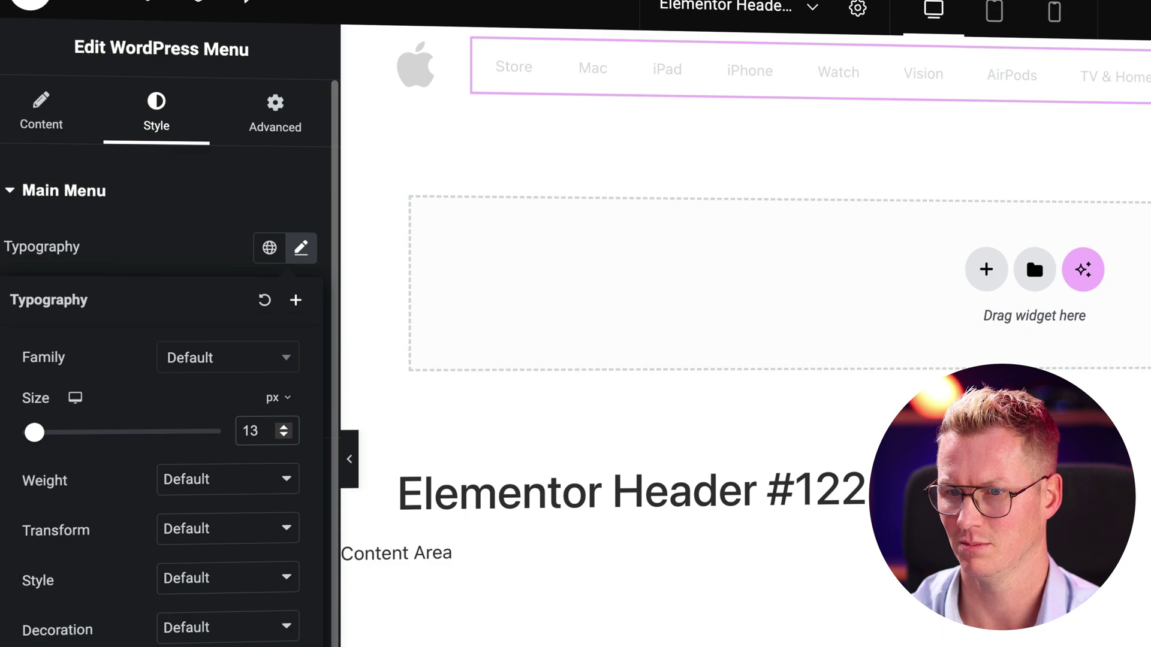
{"action": "key", "text": "Down"}
{"action": "key", "text": "Down"}
{"action": "key", "text": "Down"}
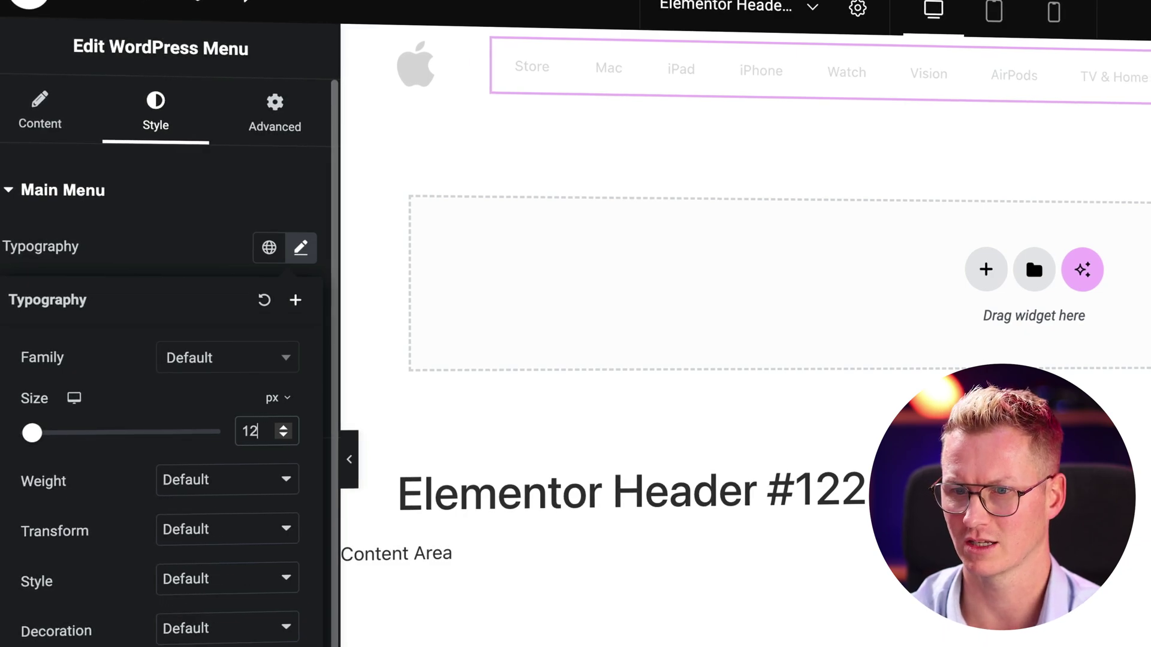
{"action": "left_click", "coordinate": [200, 252]}
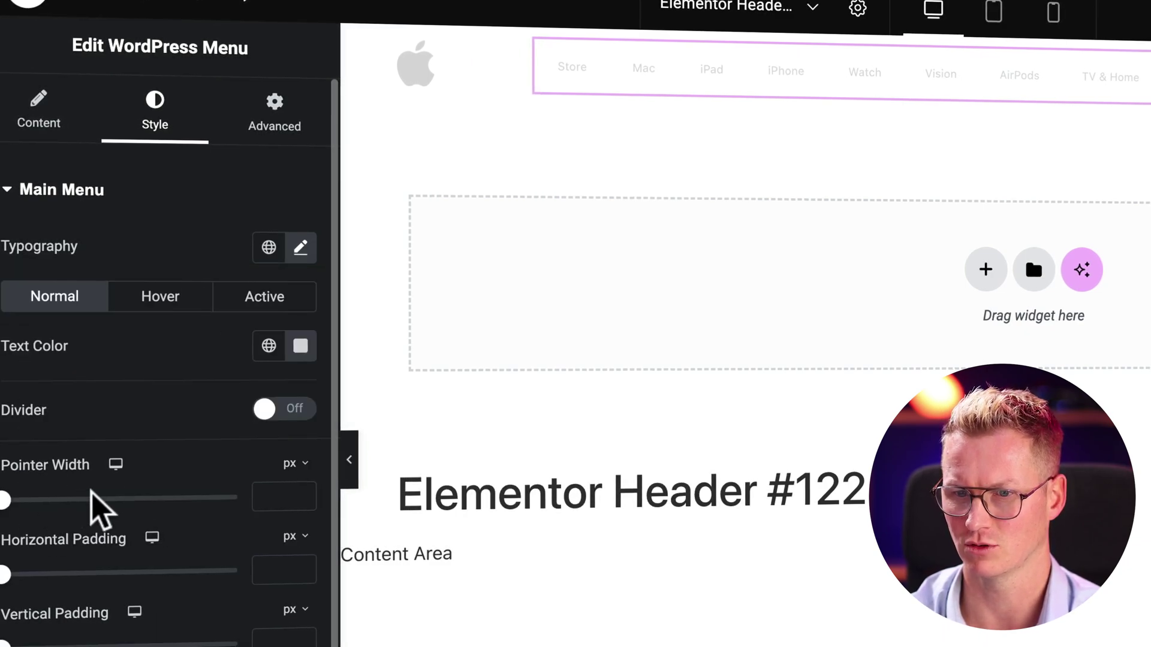
- Give the menu links 25px horizontal padding
{"action": "left_click", "coordinate": [281, 567]}
{"action": "key", "text": "Up"}
{"action": "key", "text": "Up"}
{"action": "key", "text": "Up"}
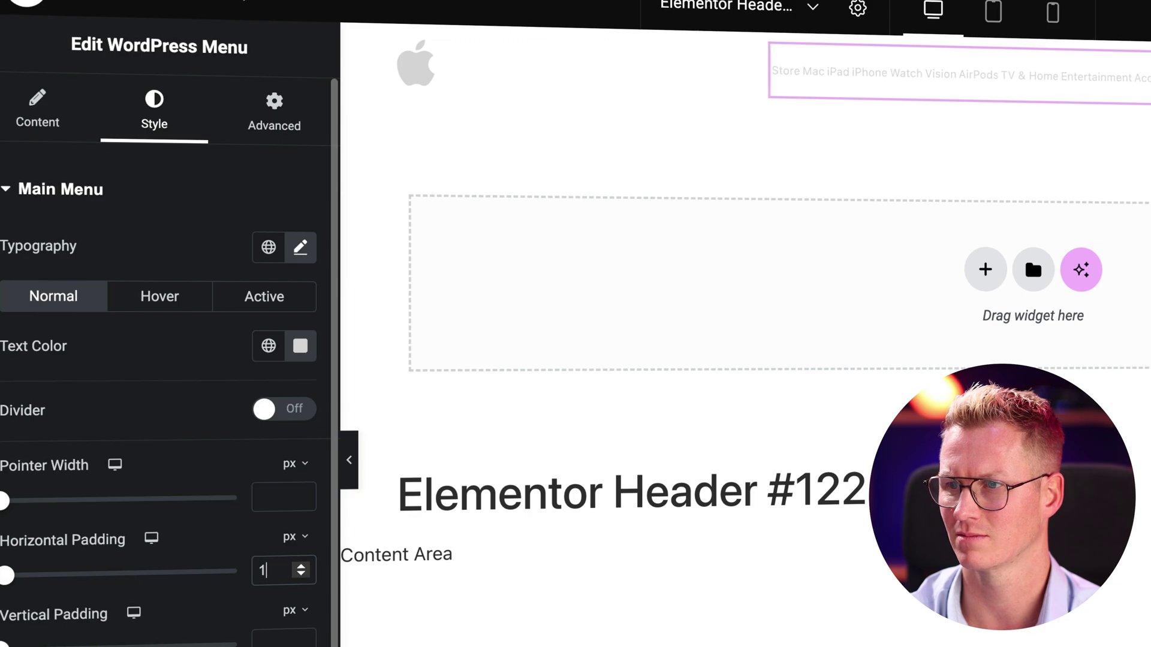
{"action": "key", "text": "Up"}
{"action": "key", "text": "Up"}
{"action": "key", "text": "Up"}
{"action": "key", "text": "Up"}
{"action": "key", "text": "Up"}
{"action": "key", "text": "Up"}
{"action": "key", "text": "Up"}
{"action": "key", "text": "Up"}
{"action": "key", "text": "Up"}
{"action": "key", "text": "Up"}
{"action": "key", "text": "Up"}
{"action": "key", "text": "Up"}
{"action": "key", "text": "Up"}
{"action": "key", "text": "Up"}
{"action": "key", "text": "Up"}
{"action": "key", "text": "Up"}
{"action": "key", "text": "Up"}
{"action": "key", "text": "Up"}
{"action": "key", "text": "Up"}
{"action": "key", "text": "Up"}
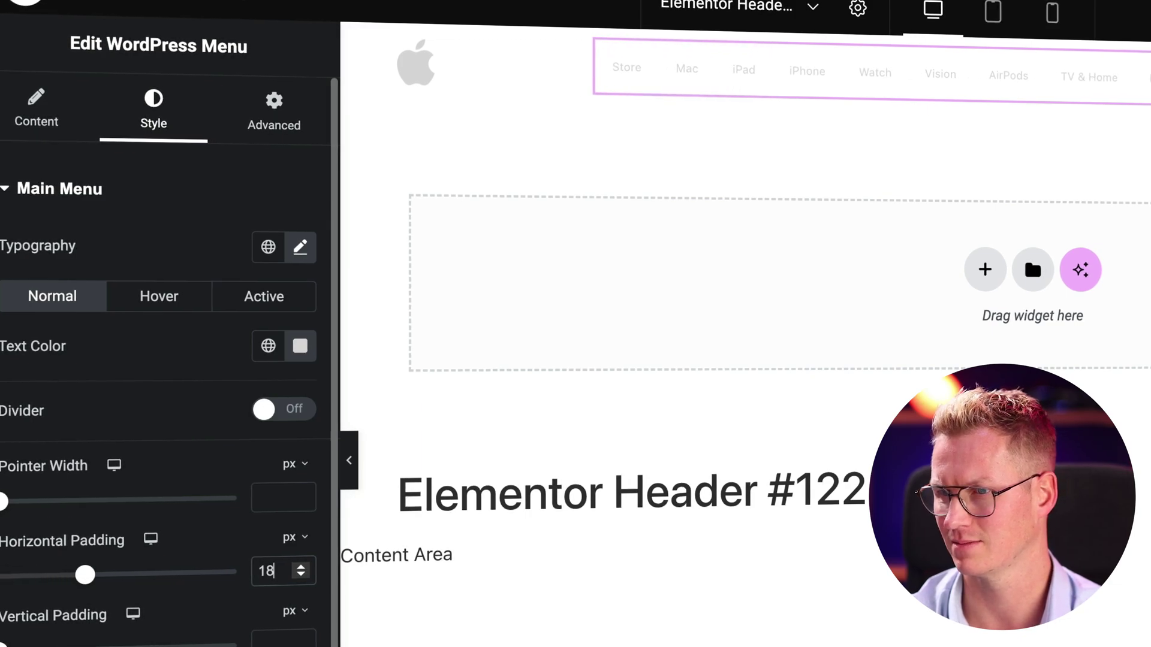
{"action": "key", "text": "Up"}
{"action": "key", "text": "Up"}
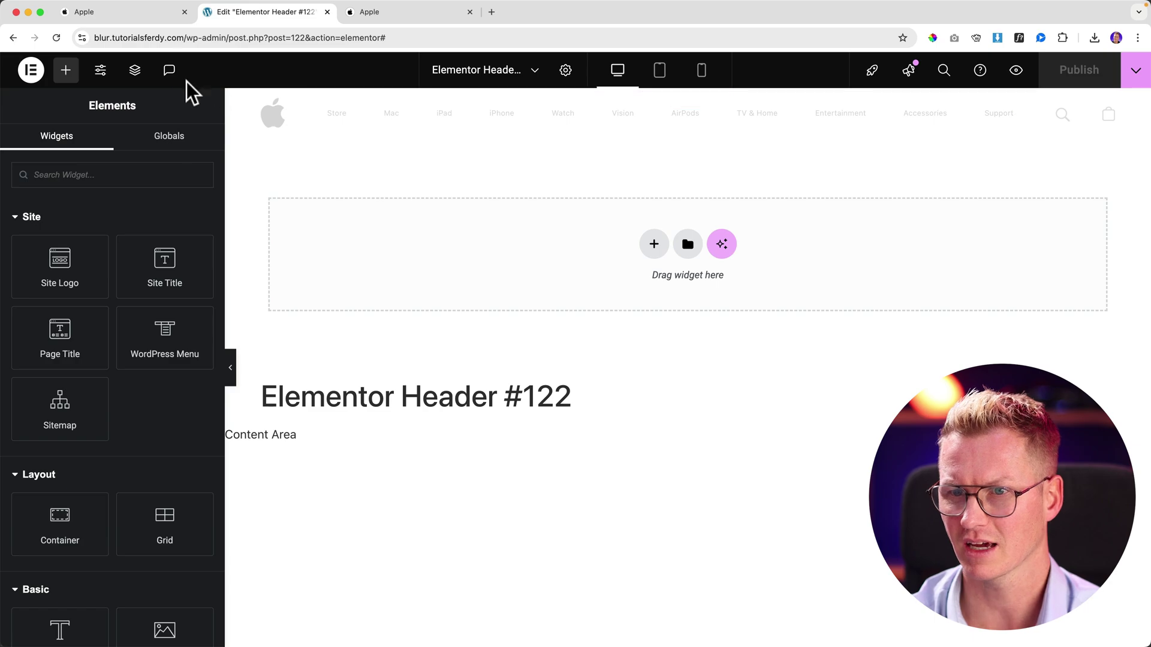
- Check the Site Settings layout and compare it with the apple.com header
{"action": "left_click", "coordinate": [111, 76]}
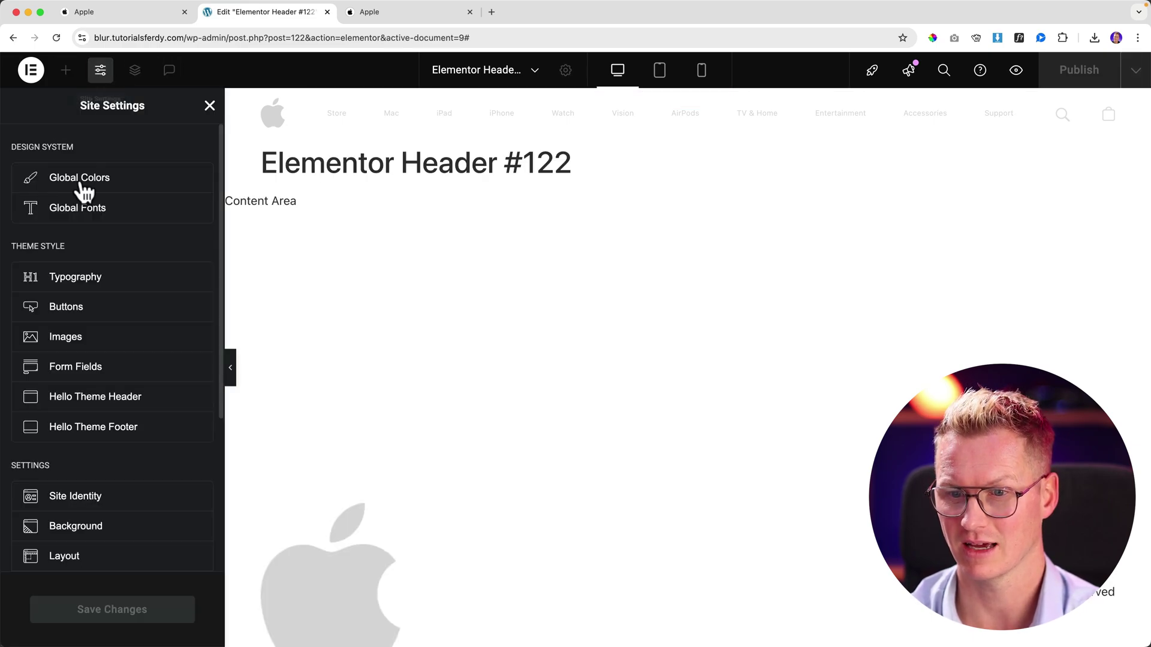
{"action": "left_click", "coordinate": [66, 556]}
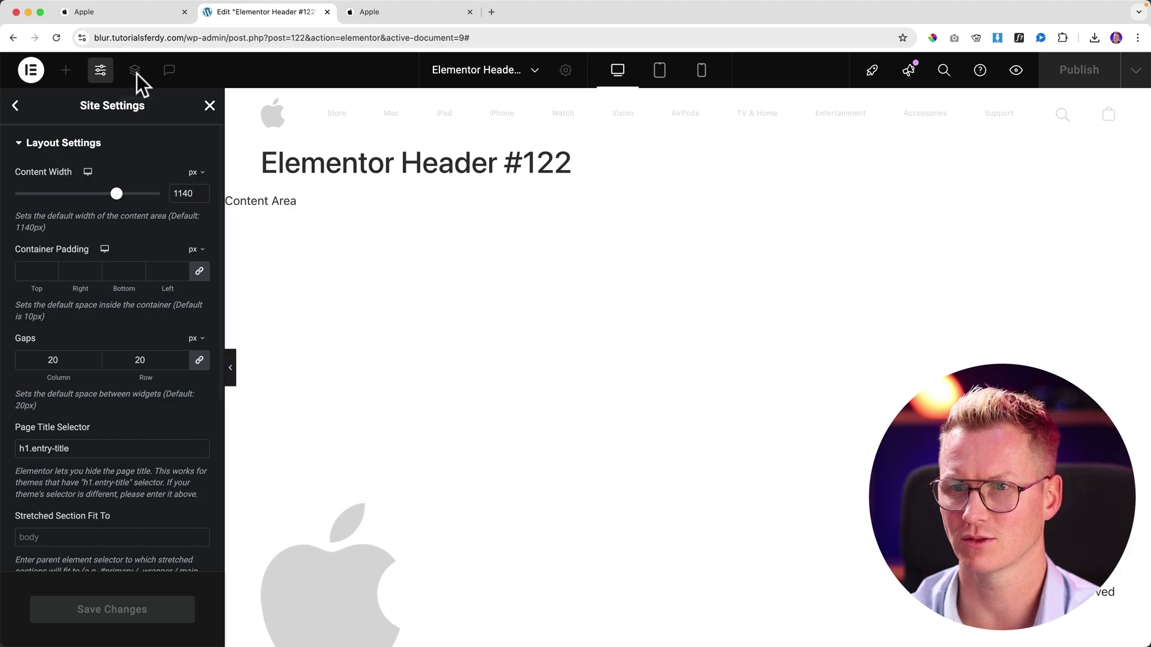
{"action": "left_click", "coordinate": [135, 14]}
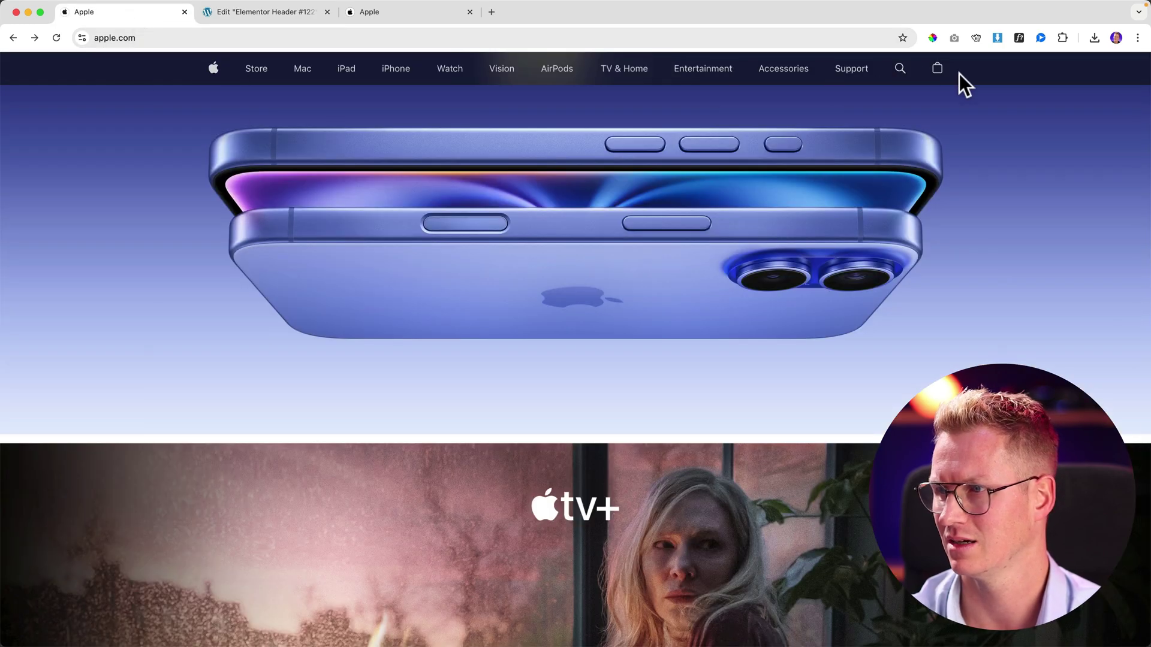
{"action": "left_click", "coordinate": [235, 14]}
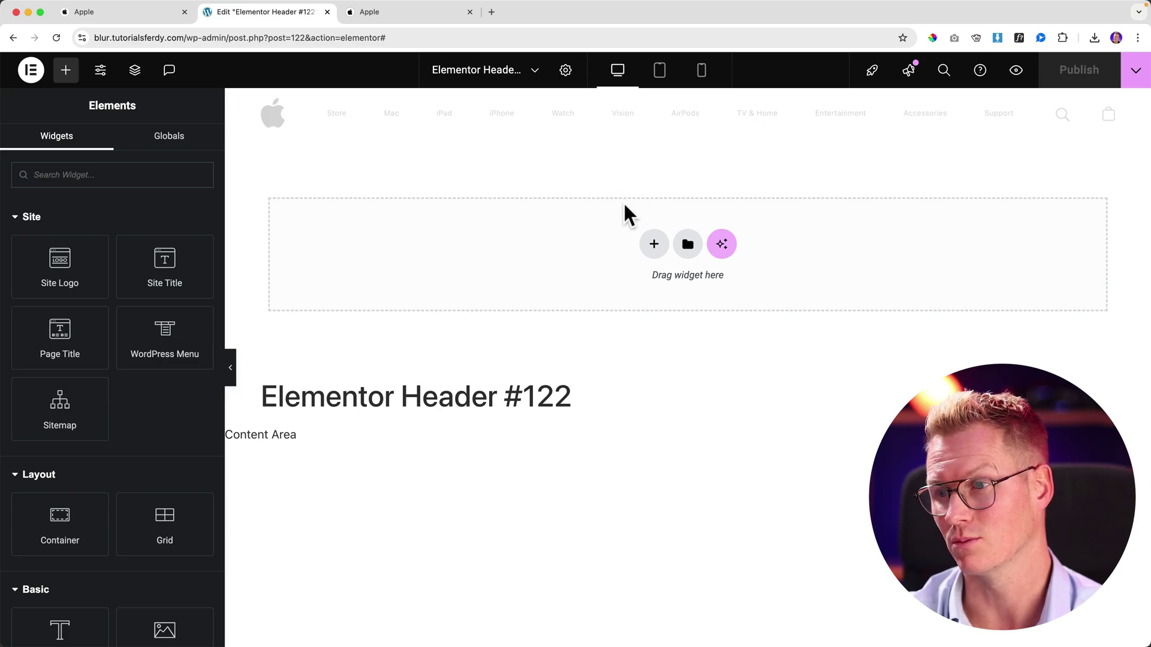
- Add a single-column flexbox container with the BG-Hero image as its classic background
{"action": "left_click", "coordinate": [654, 246]}
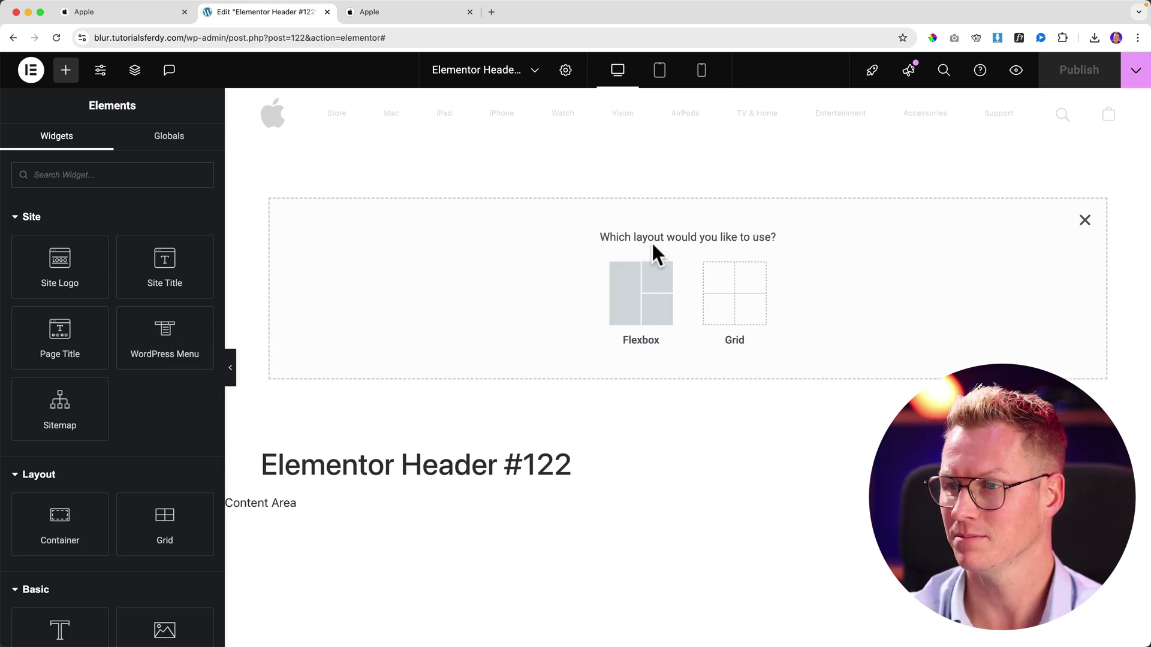
{"action": "left_click", "coordinate": [644, 307]}
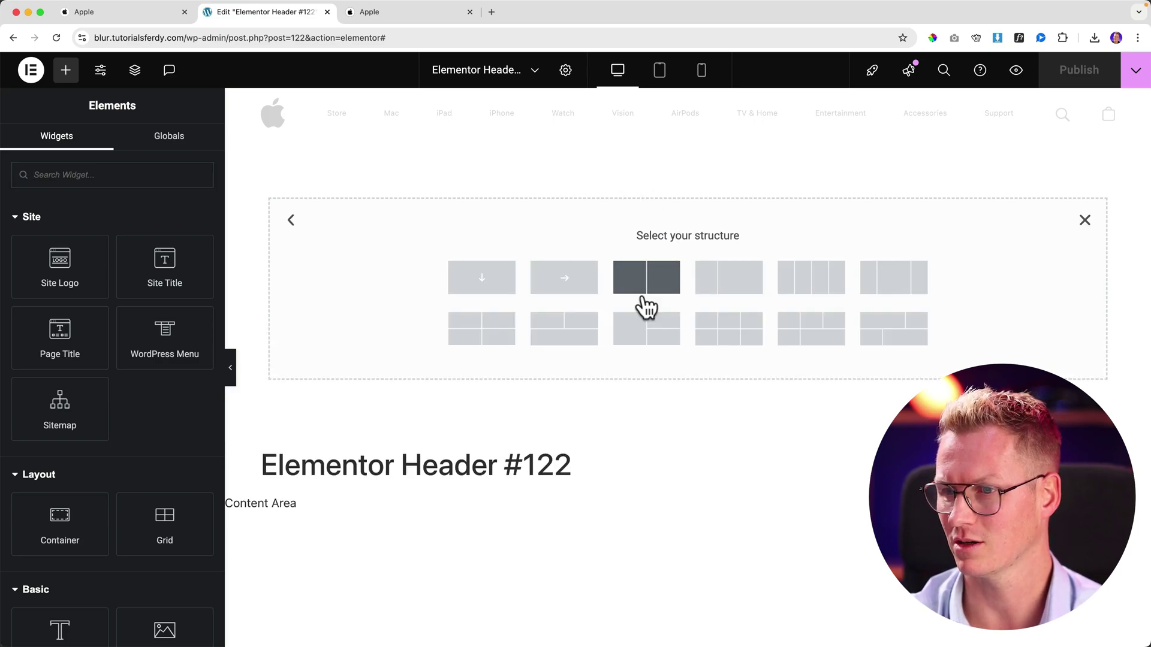
{"action": "left_click", "coordinate": [481, 278]}
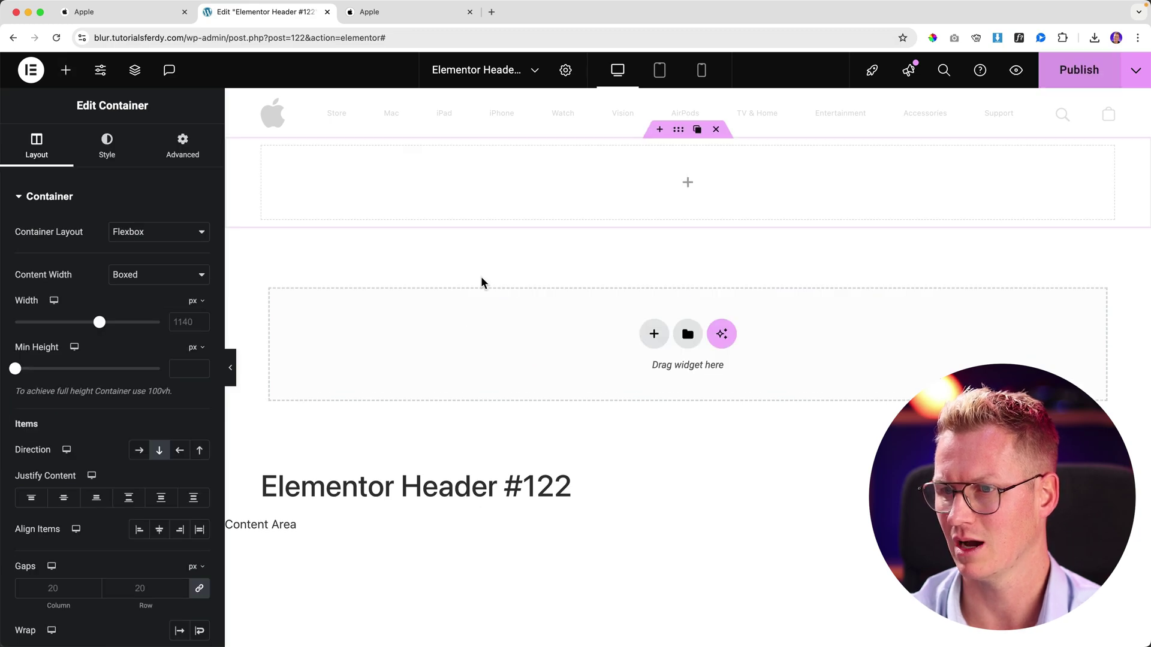
{"action": "left_click", "coordinate": [111, 160]}
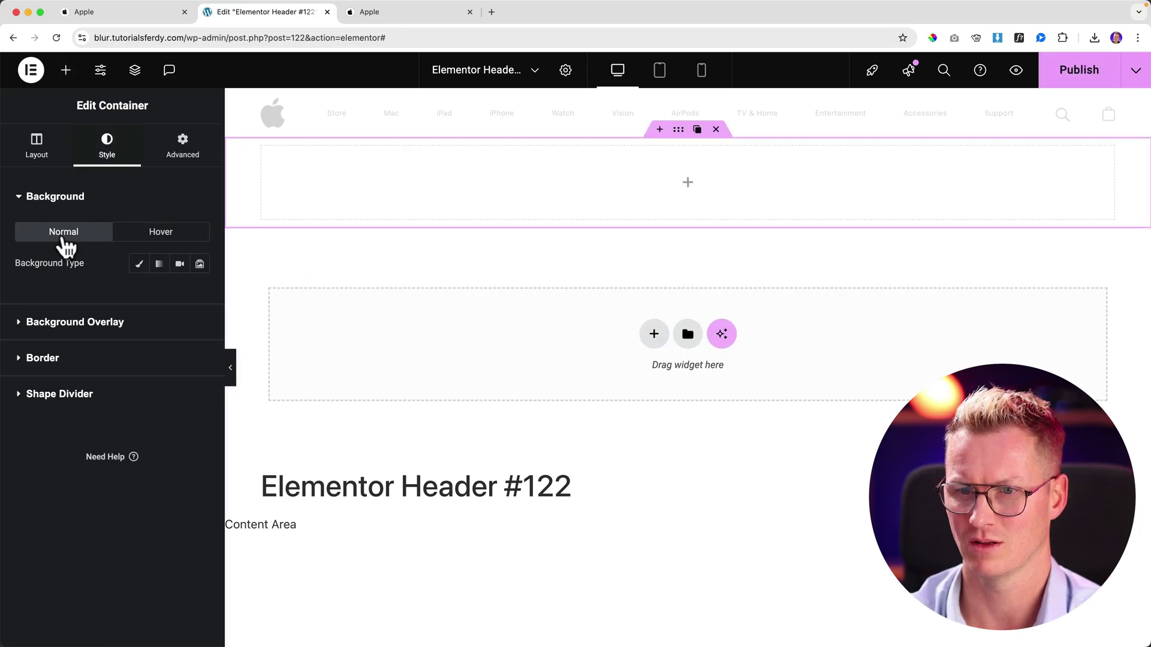
{"action": "left_click", "coordinate": [139, 264]}
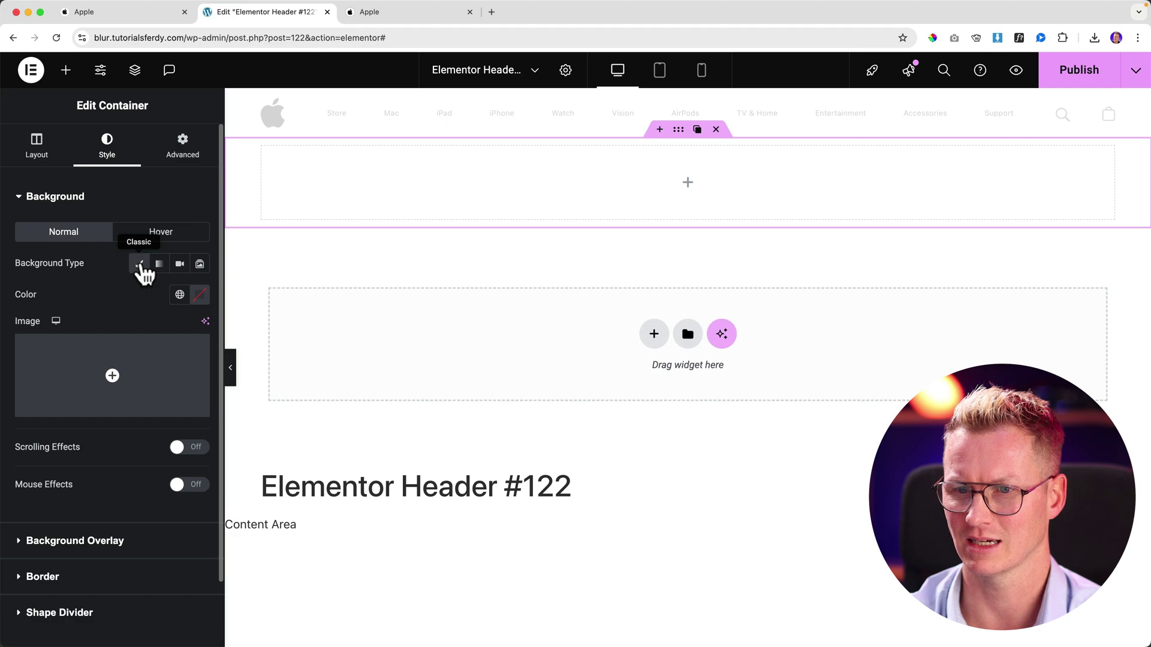
{"action": "left_click", "coordinate": [113, 386]}
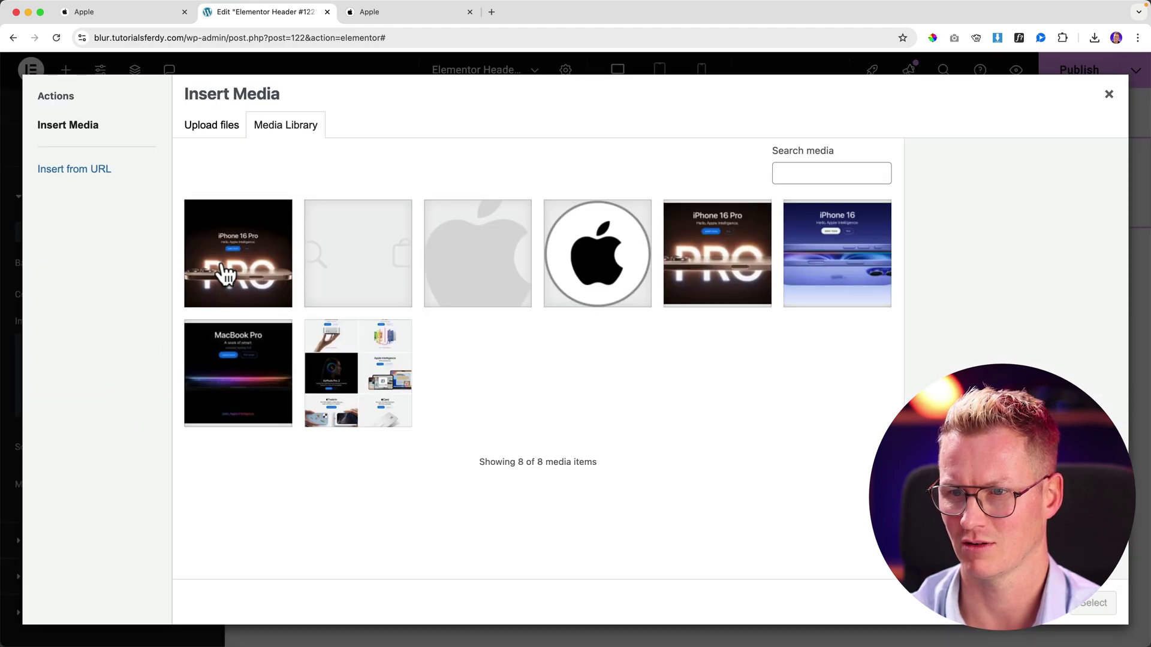
{"action": "left_click", "coordinate": [245, 277]}
{"action": "left_click", "coordinate": [1100, 612]}
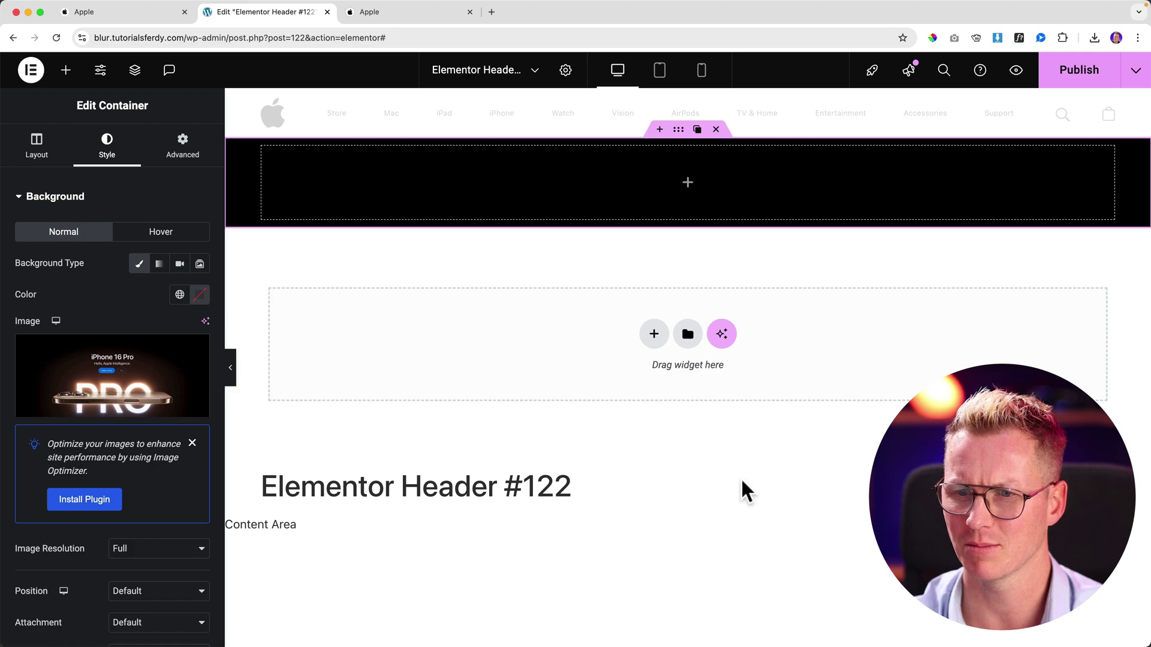
- Set the background display size to Cover and the Min Height to about 692 px
{"action": "scroll", "coordinate": [123, 307], "scroll_direction": "down", "scroll_amount": 5}
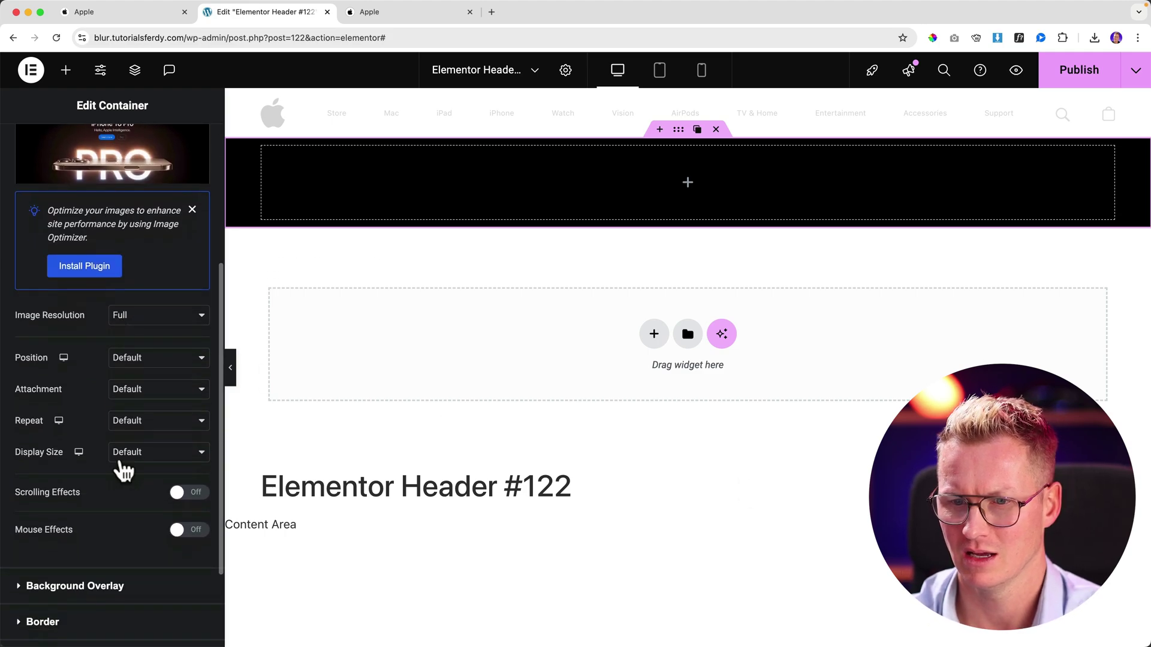
{"action": "left_click", "coordinate": [133, 459]}
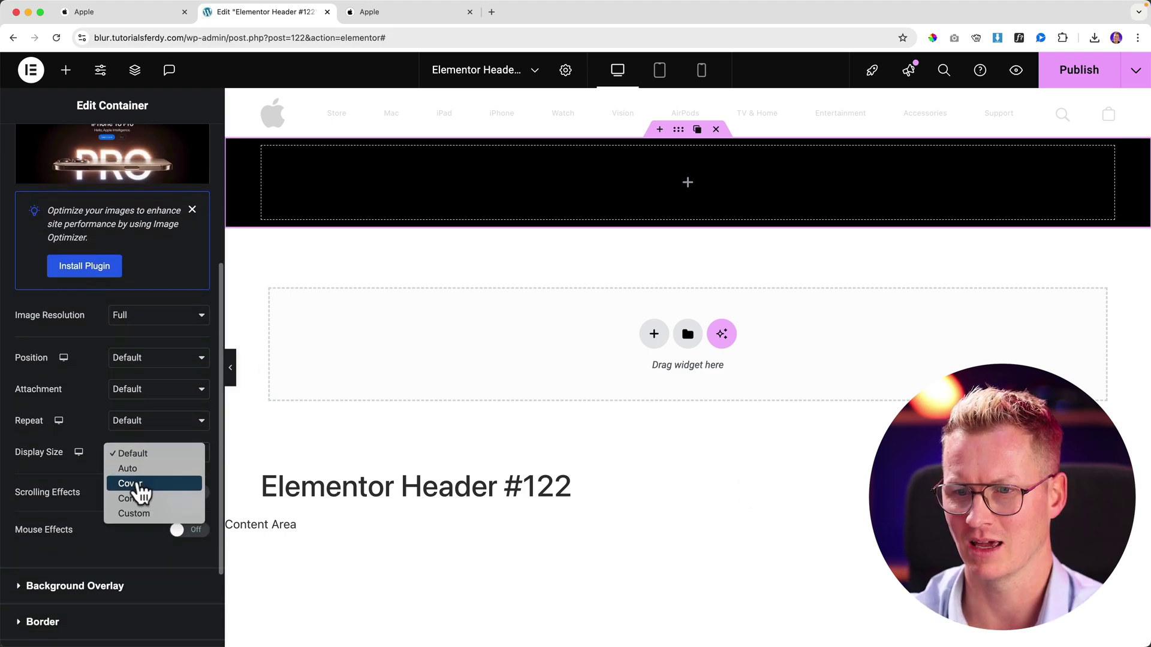
{"action": "left_click", "coordinate": [140, 487]}
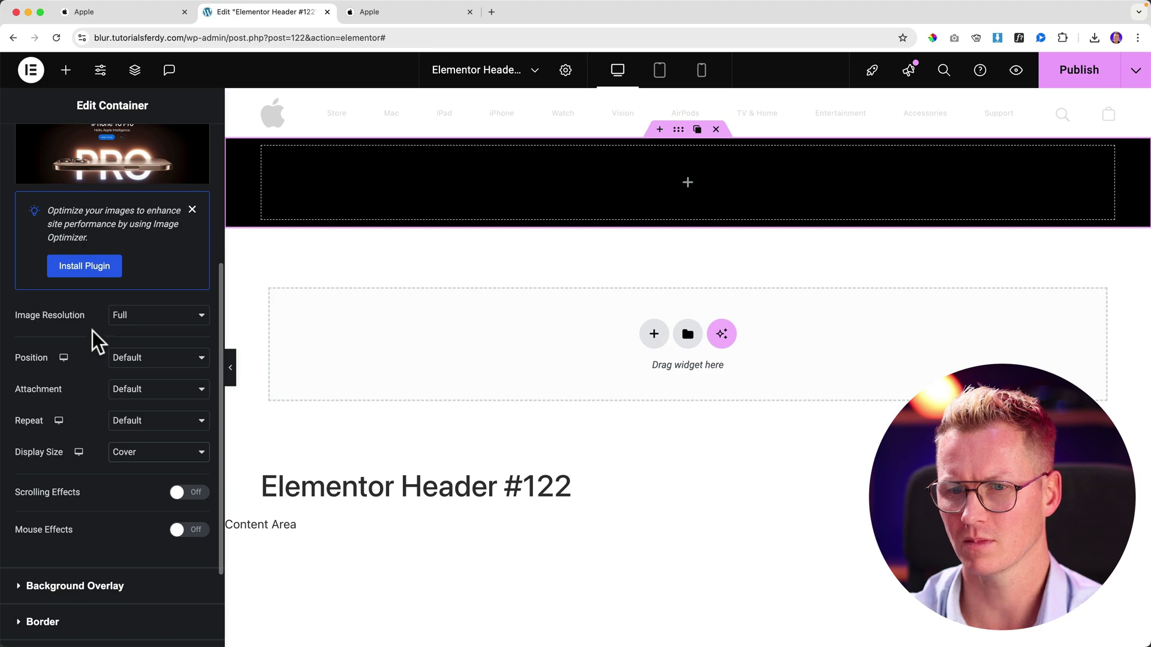
{"action": "scroll", "coordinate": [90, 334], "scroll_direction": "up", "scroll_amount": 5}
{"action": "left_click", "coordinate": [36, 157]}
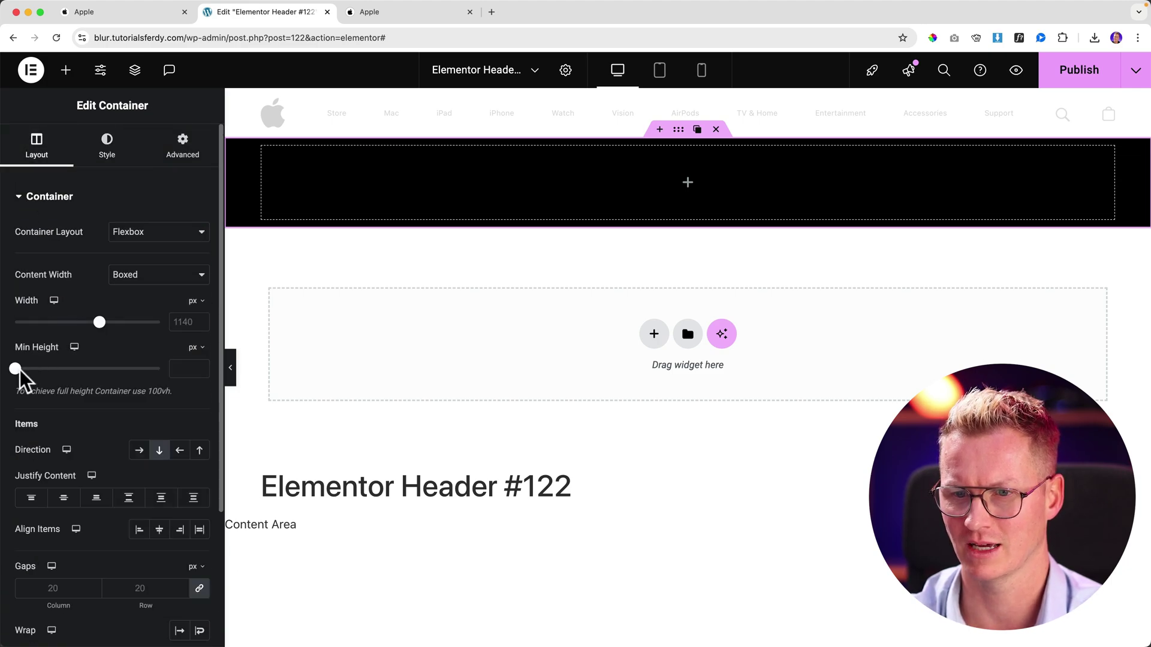
{"action": "left_click_drag", "start_coordinate": [17, 374], "coordinate": [91, 388]}
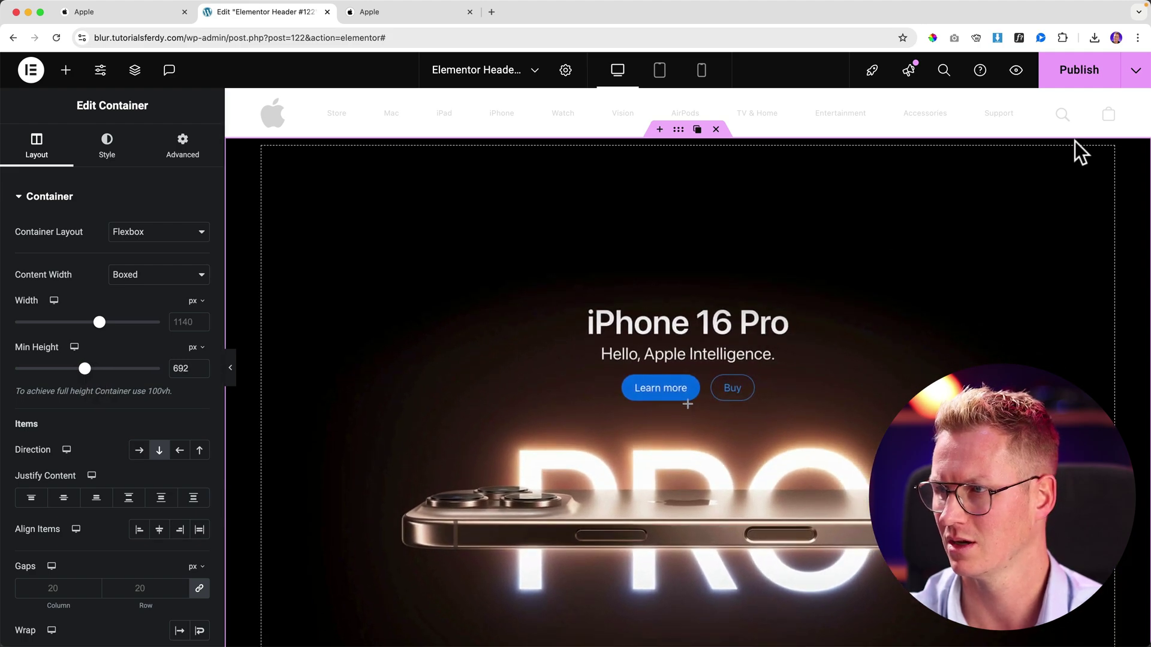
- Publish, then lower the header container's bottom margin to -70 px
{"action": "left_click", "coordinate": [1079, 75]}
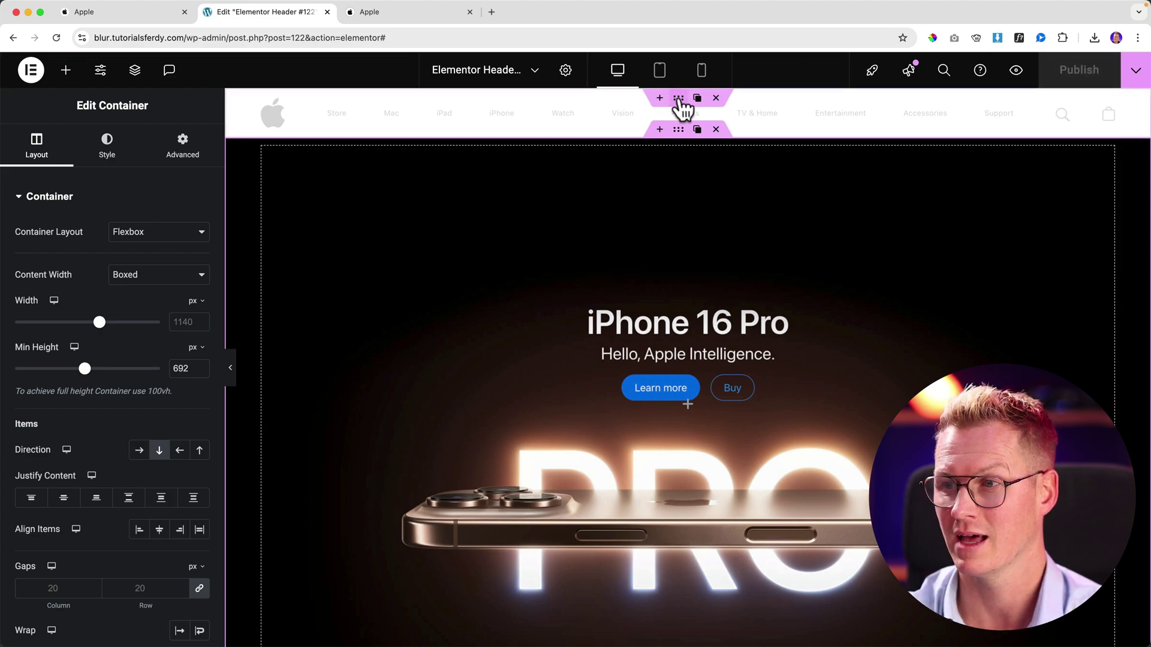
{"action": "left_click", "coordinate": [680, 102]}
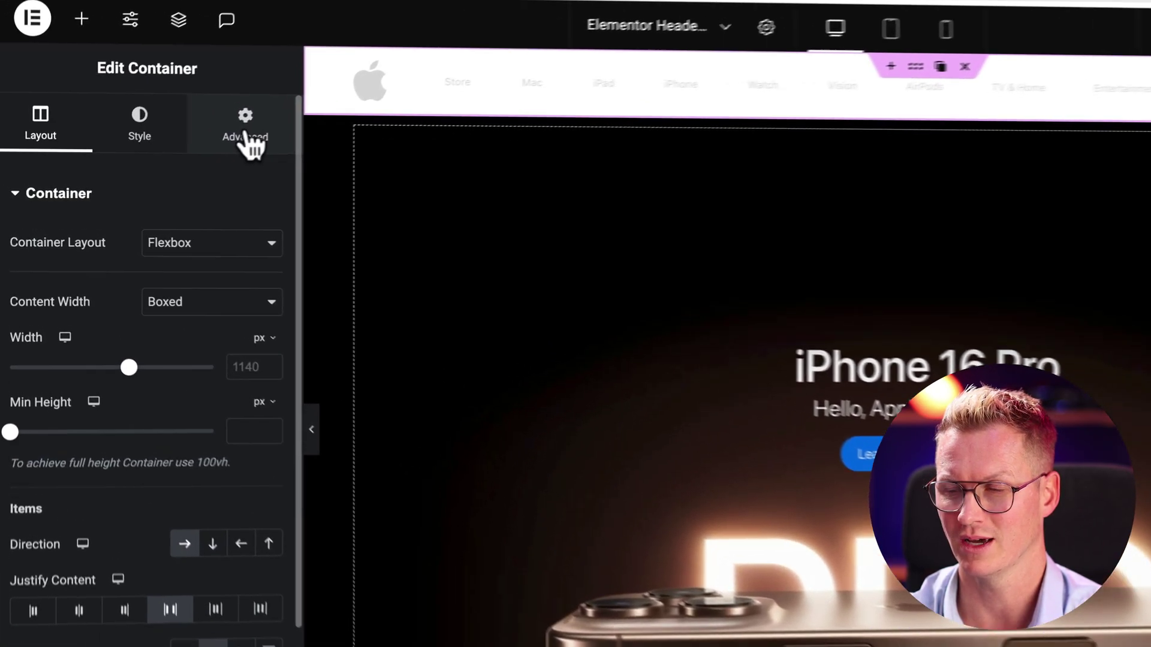
{"action": "left_click", "coordinate": [183, 150]}
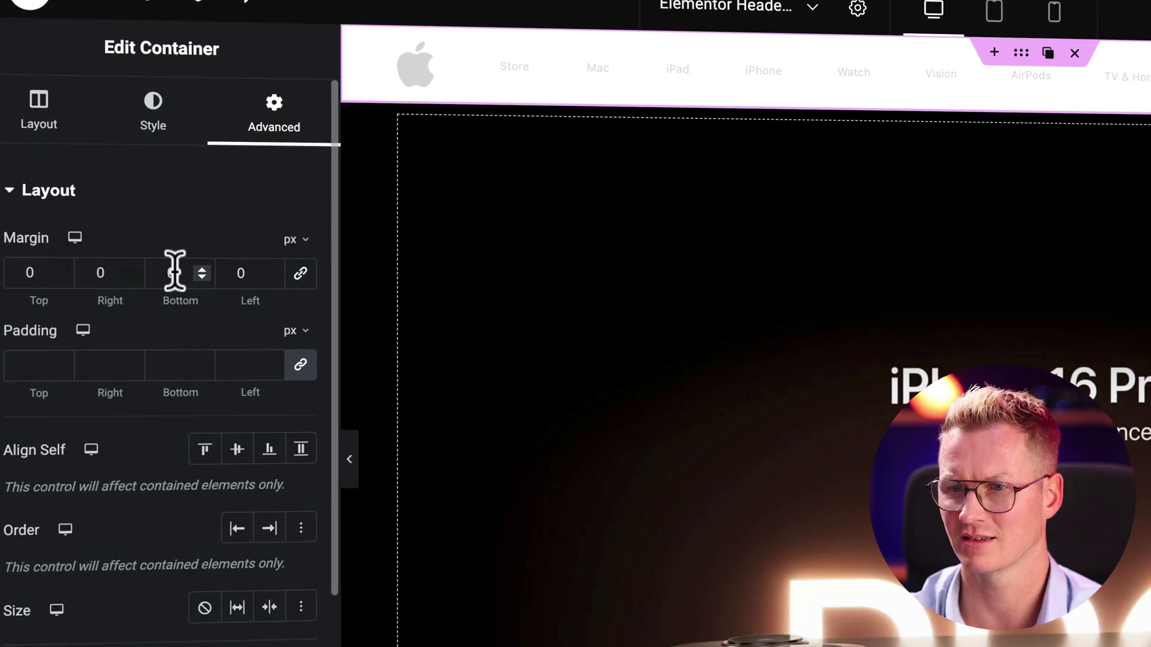
{"action": "key", "text": "Down"}
{"action": "key", "text": "Down"}
{"action": "key", "text": "Down"}
{"action": "key", "text": "Down"}
{"action": "key", "text": "Down"}
{"action": "key", "text": "Down"}
{"action": "key", "text": "Down"}
{"action": "key", "text": "Down"}
{"action": "key", "text": "Down"}
{"action": "key", "text": "Down"}
{"action": "key", "text": "Down"}
{"action": "key", "text": "Down"}
{"action": "key", "text": "Down"}
{"action": "key", "text": "Down"}
{"action": "key", "text": "Down"}
{"action": "key", "text": "Down"}
{"action": "key", "text": "Down"}
{"action": "key", "text": "Down"}
{"action": "key", "text": "Down"}
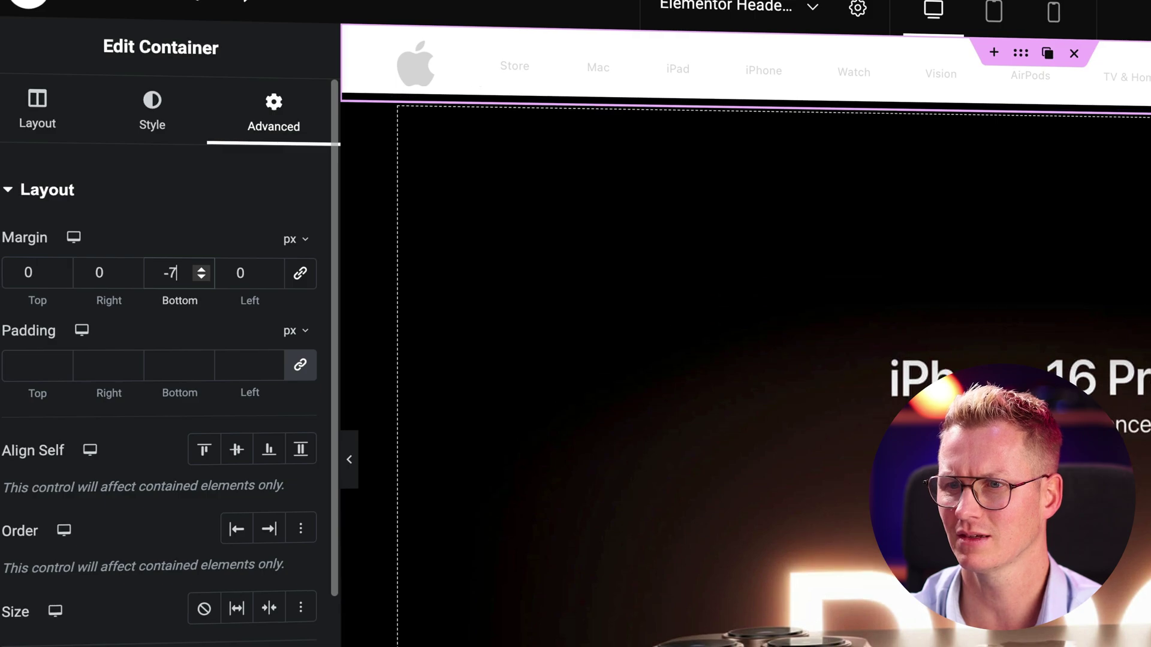
{"action": "key", "text": "Down"}
{"action": "key", "text": "Down"}
{"action": "key", "text": "Down"}
{"action": "key", "text": "Down"}
{"action": "key", "text": "Down"}
{"action": "key", "text": "Down"}
{"action": "key", "text": "Down"}
{"action": "key", "text": "Down"}
{"action": "key", "text": "Down"}
{"action": "key", "text": "Down"}
{"action": "key", "text": "Down"}
{"action": "key", "text": "Down"}
{"action": "key", "text": "Down"}
{"action": "key", "text": "Down"}
{"action": "key", "text": "Down"}
{"action": "key", "text": "Down"}
{"action": "key", "text": "Down"}
{"action": "key", "text": "Down"}
{"action": "key", "text": "Down"}
{"action": "key", "text": "Down"}
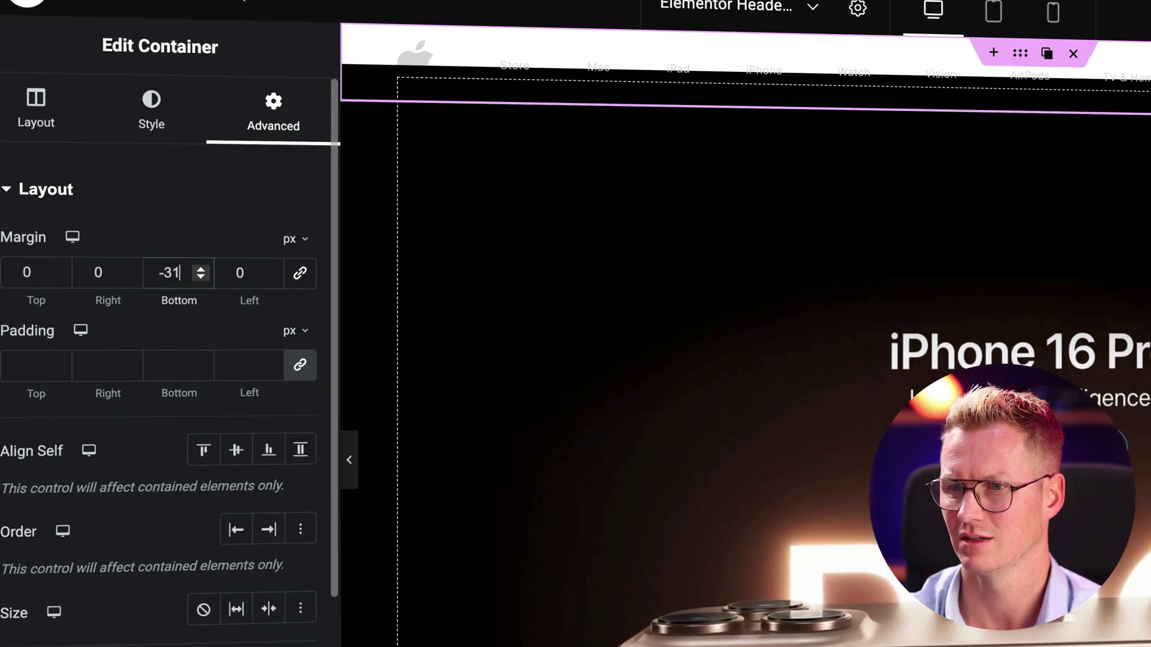
{"action": "key", "text": "Down"}
{"action": "key", "text": "Down"}
{"action": "key", "text": "Down"}
{"action": "key", "text": "Down"}
{"action": "key", "text": "Down"}
{"action": "key", "text": "Down"}
{"action": "key", "text": "Down"}
{"action": "key", "text": "Down"}
{"action": "key", "text": "Down"}
{"action": "key", "text": "Down"}
{"action": "key", "text": "Down"}
{"action": "key", "text": "Down"}
{"action": "key", "text": "Down"}
{"action": "key", "text": "Down"}
{"action": "key", "text": "Down"}
{"action": "key", "text": "Down"}
{"action": "key", "text": "Down"}
{"action": "key", "text": "Down"}
{"action": "key", "text": "Down"}
{"action": "key", "text": "Down"}
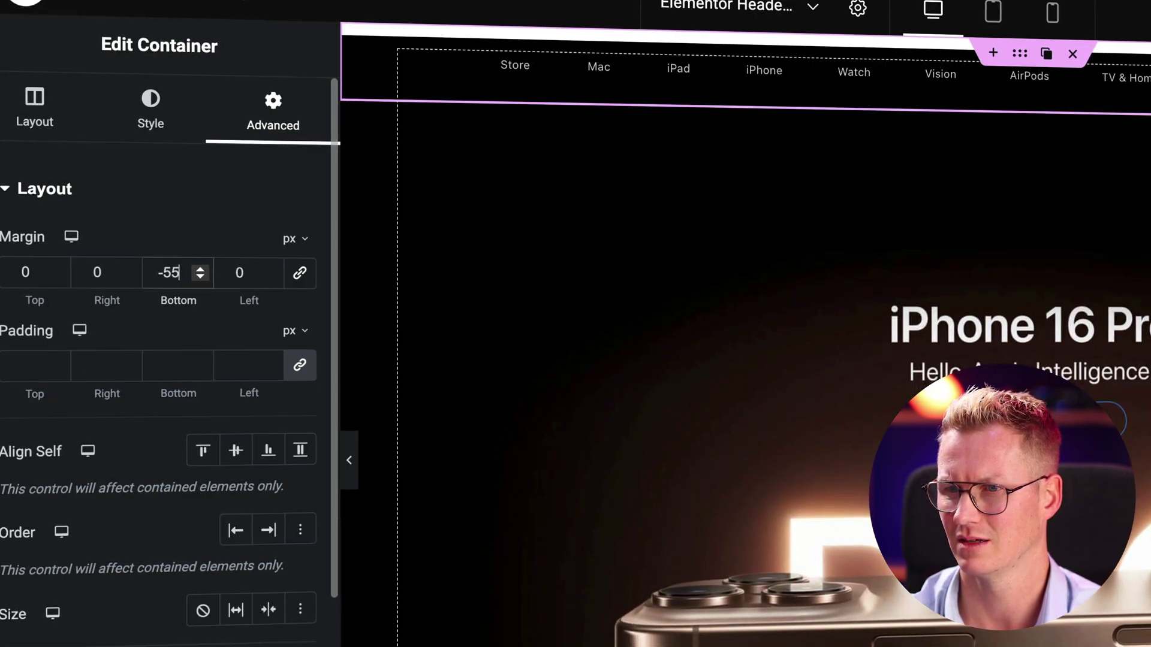
{"action": "key", "text": "Down"}
{"action": "key", "text": "Down"}
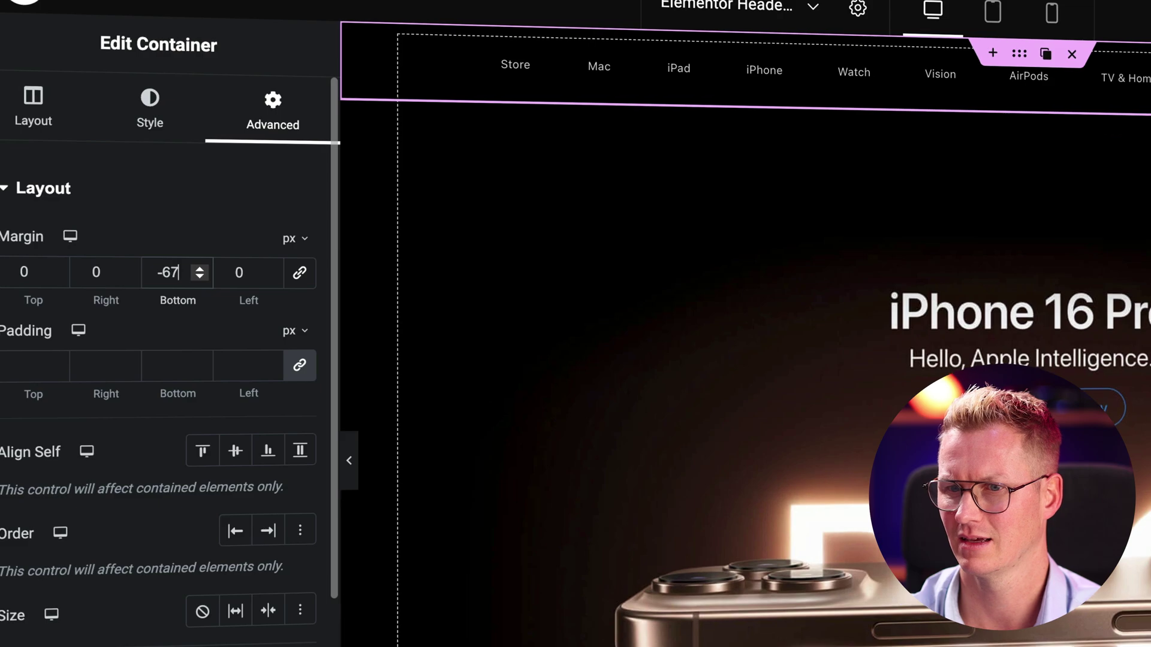
{"action": "key", "text": "Down"}
{"action": "key", "text": "Down"}
{"action": "key", "text": "Down"}
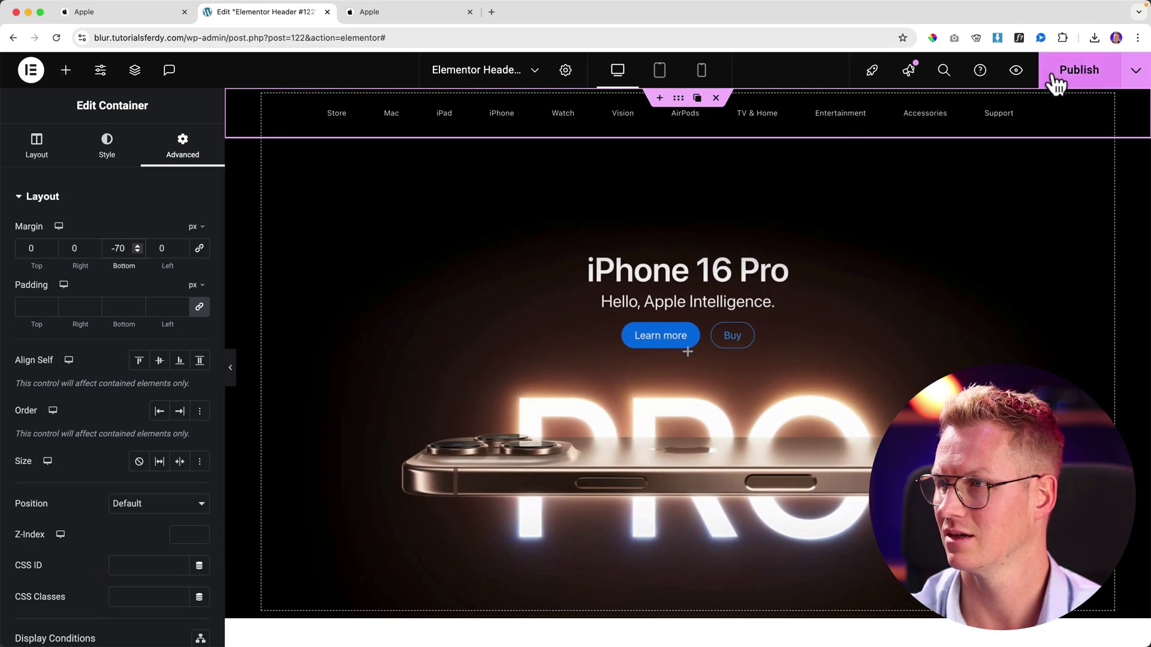
- Publish and check the page in a new preview tab, then return to the editor
{"action": "left_click", "coordinate": [1055, 83]}
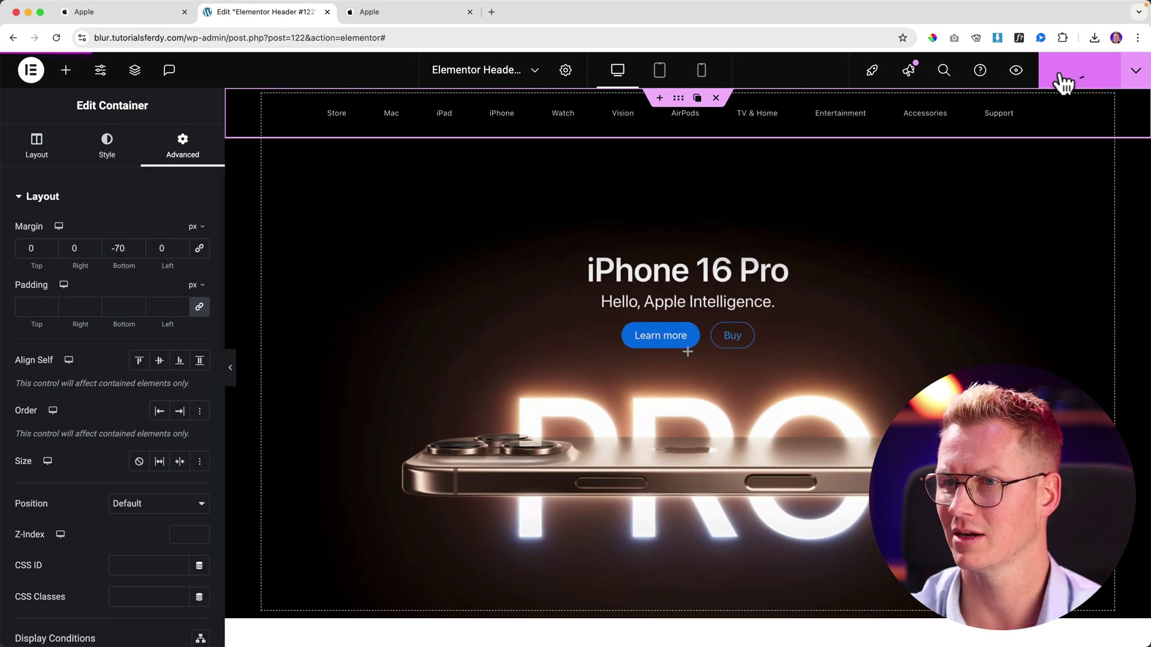
{"action": "left_click", "coordinate": [1016, 71]}
{"action": "scroll", "coordinate": [354, 186], "scroll_direction": "down", "scroll_amount": 2}
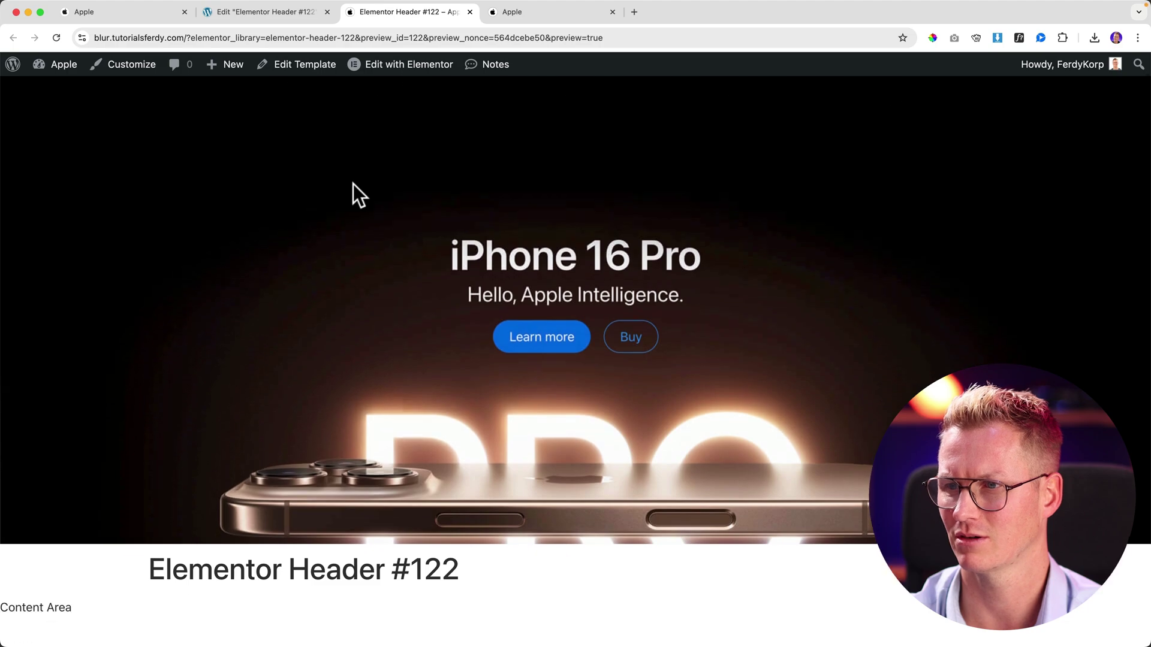
{"action": "scroll", "coordinate": [353, 186], "scroll_direction": "up", "scroll_amount": 2}
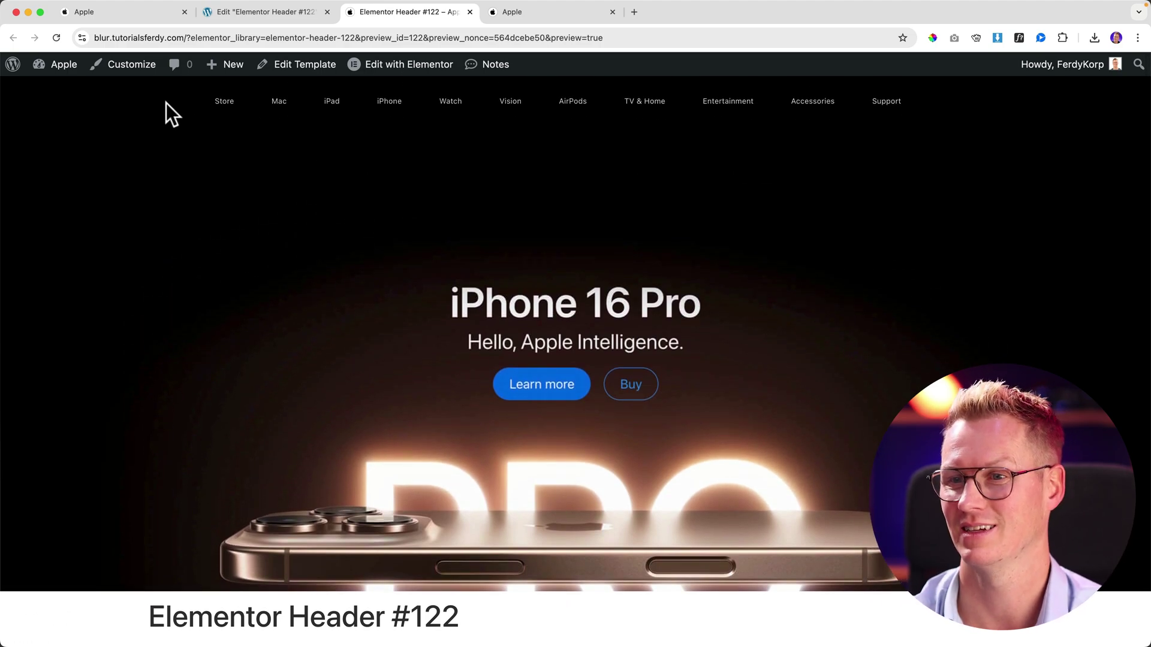
{"action": "left_click", "coordinate": [257, 16]}
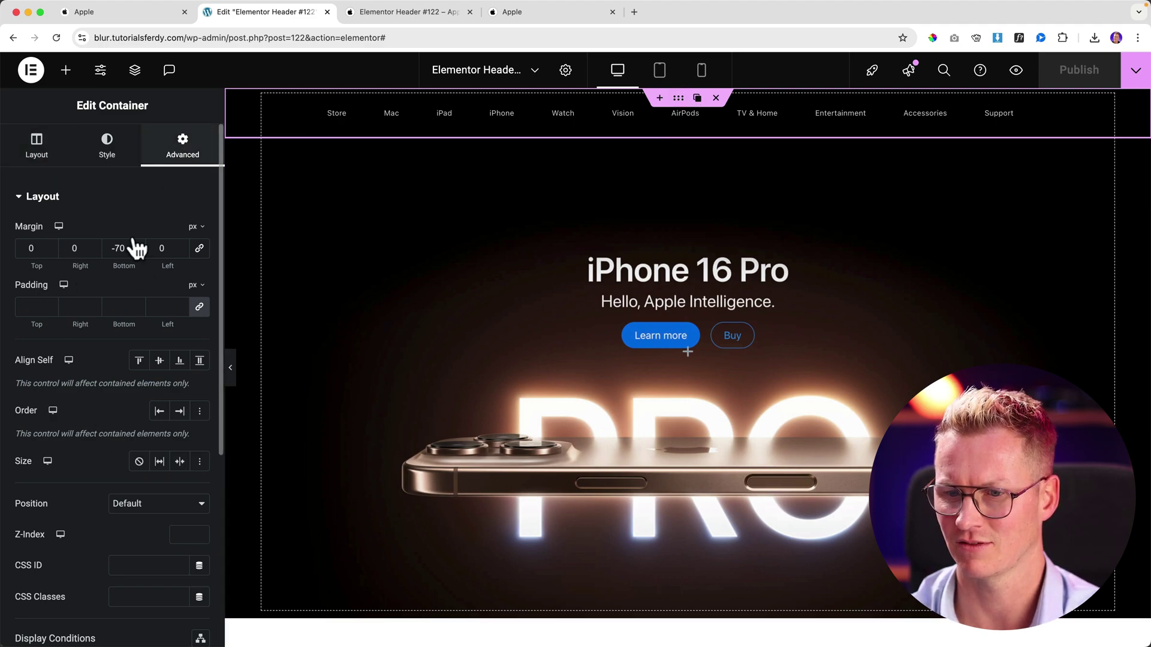
- Set the header's z-index to 10 so it stacks above the hero
{"action": "scroll", "coordinate": [126, 264], "scroll_direction": "down", "scroll_amount": 2}
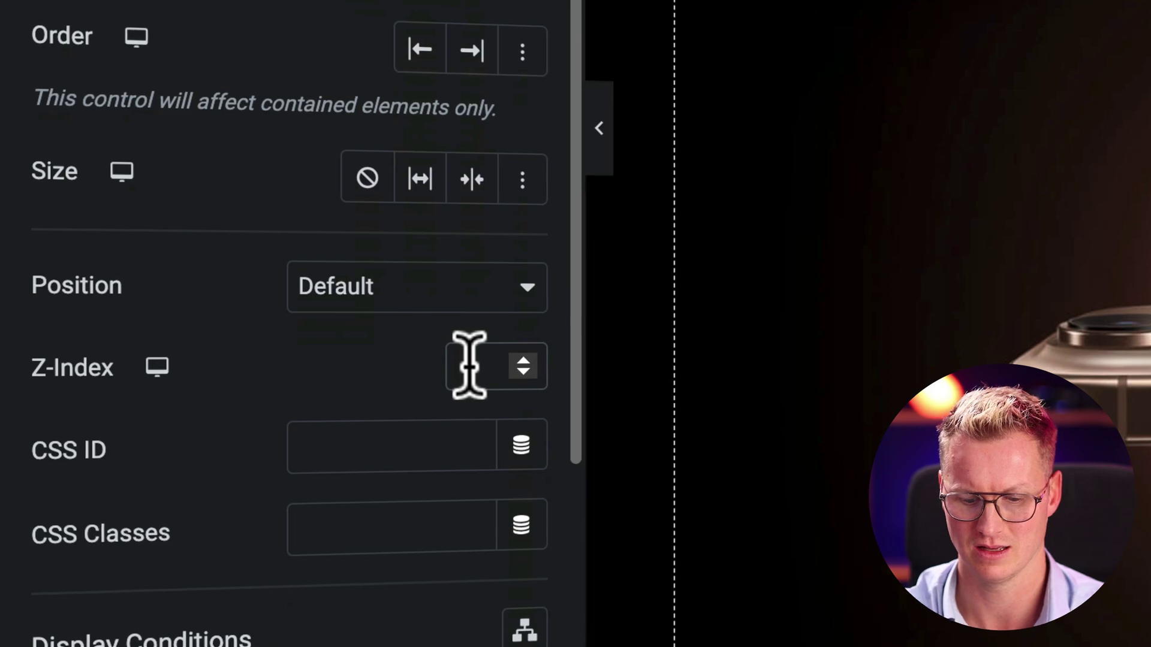
{"action": "left_click", "coordinate": [470, 365]}
{"action": "type", "text": "10"}
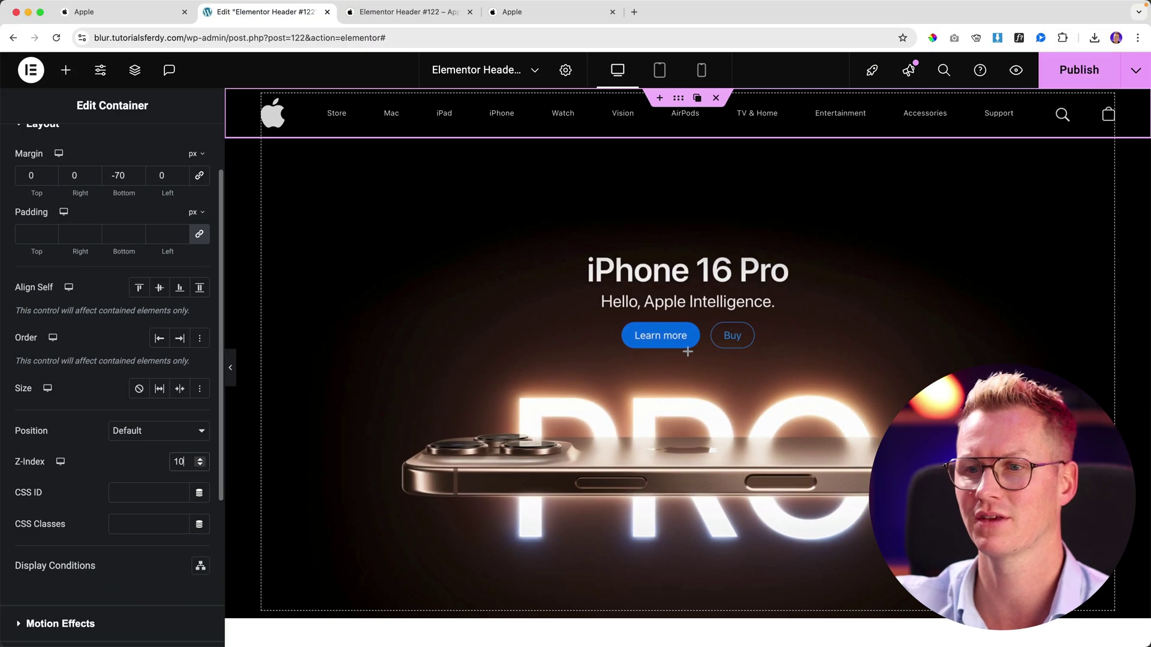
- Shrink the Apple logo, setting its width to 70
{"action": "left_click", "coordinate": [274, 118]}
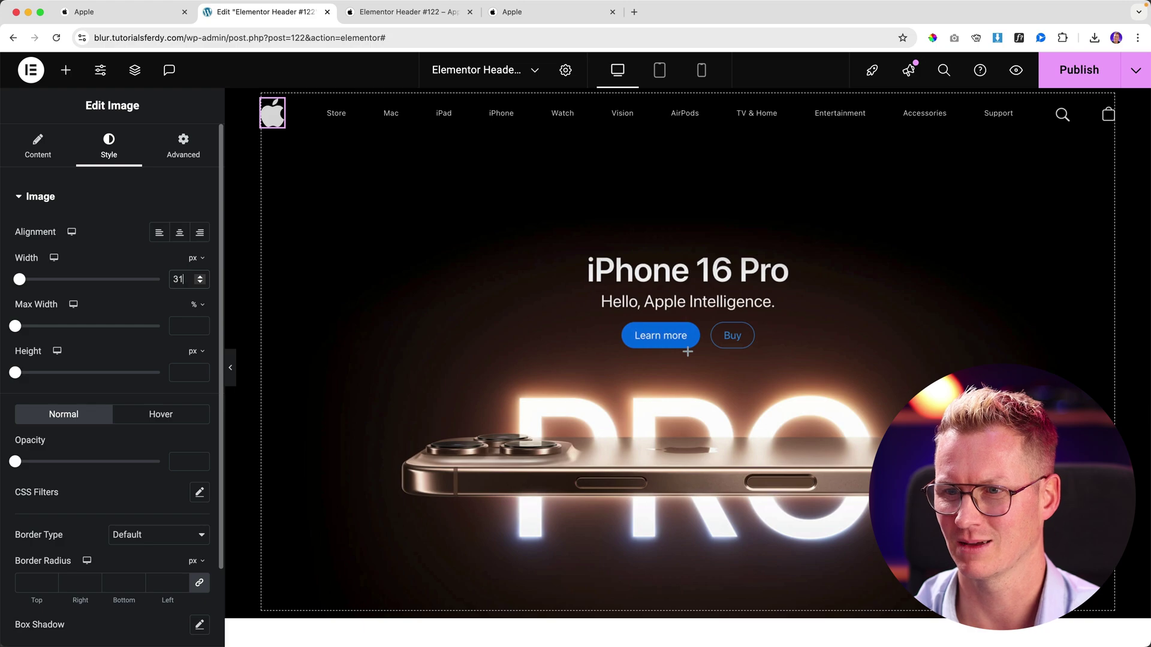
{"action": "key", "text": "Down"}
{"action": "key", "text": "Down"}
{"action": "key", "text": "Down"}
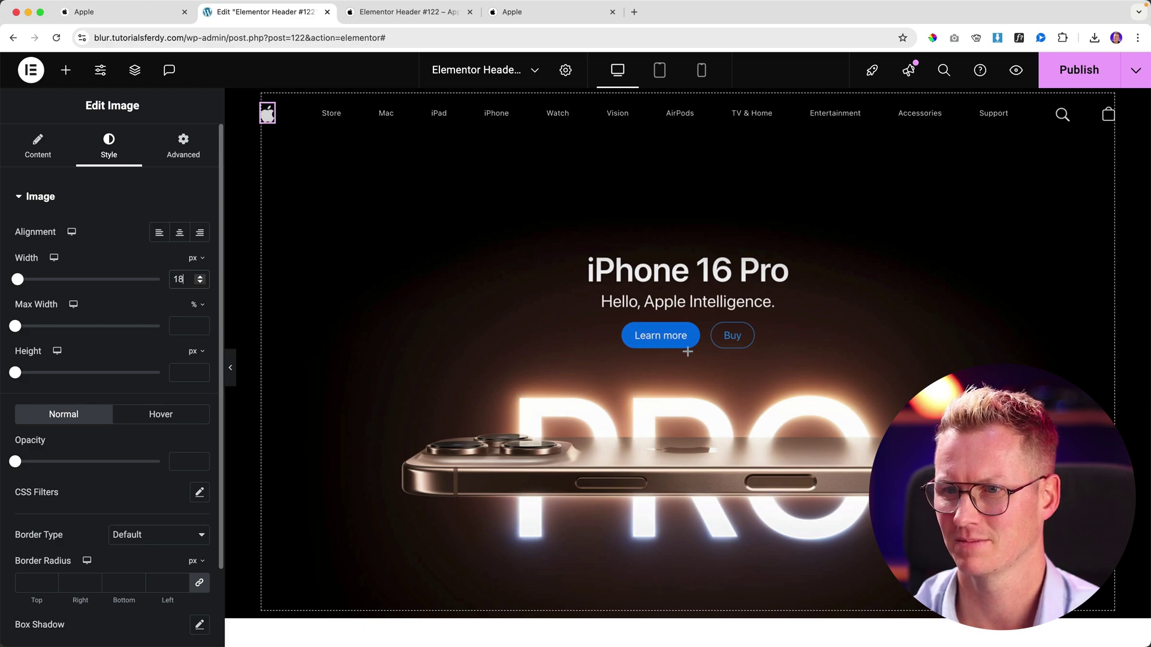
{"action": "key", "text": "BackSpace"}
{"action": "key", "text": "BackSpace"}
{"action": "type", "text": "70"}
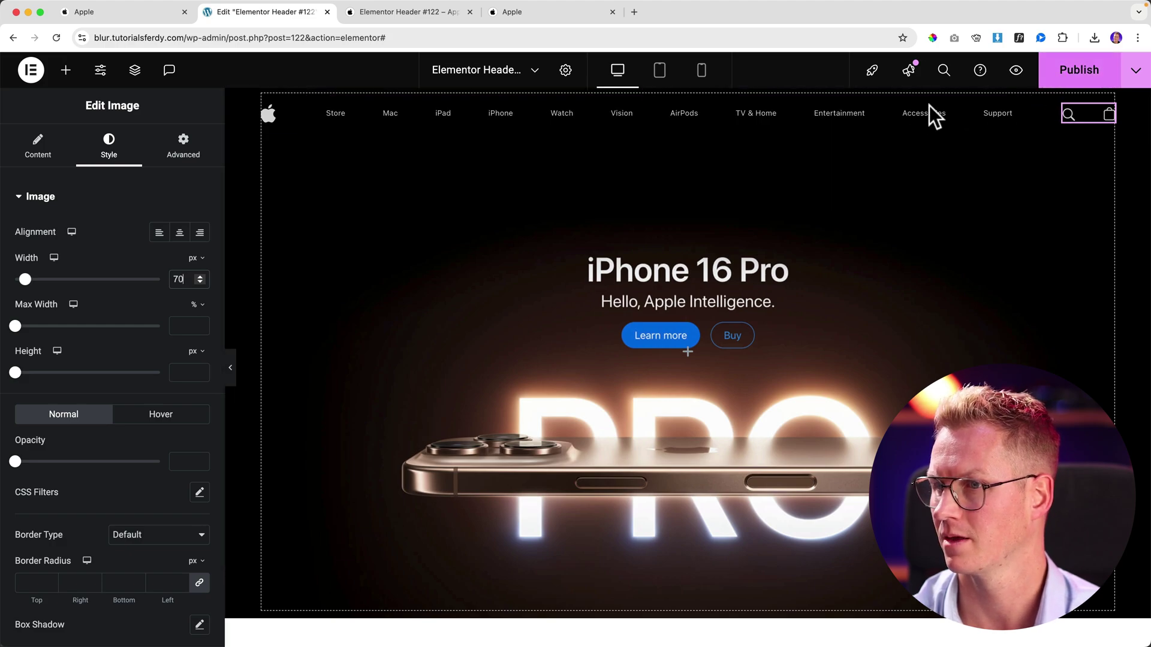
- Reduce the menu items' horizontal padding to 20 and enlarge the menu text size
{"action": "left_click", "coordinate": [911, 122]}
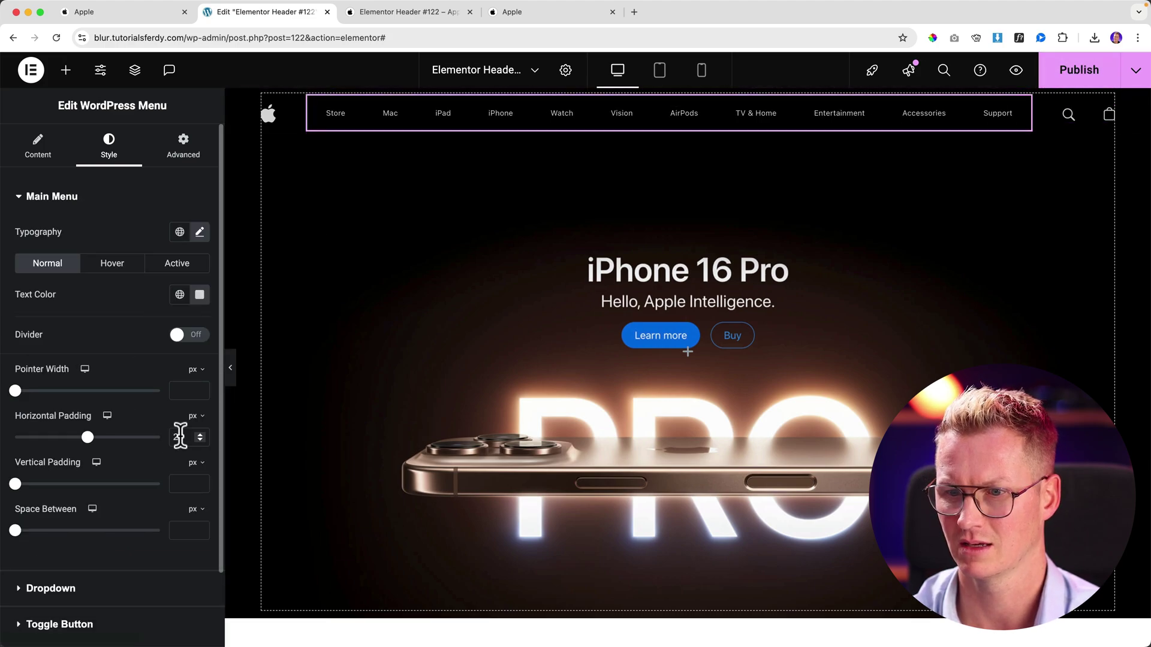
{"action": "key", "text": "Down"}
{"action": "key", "text": "Down"}
{"action": "key", "text": "Down"}
{"action": "key", "text": "Down"}
{"action": "key", "text": "Down"}
{"action": "key", "text": "Down"}
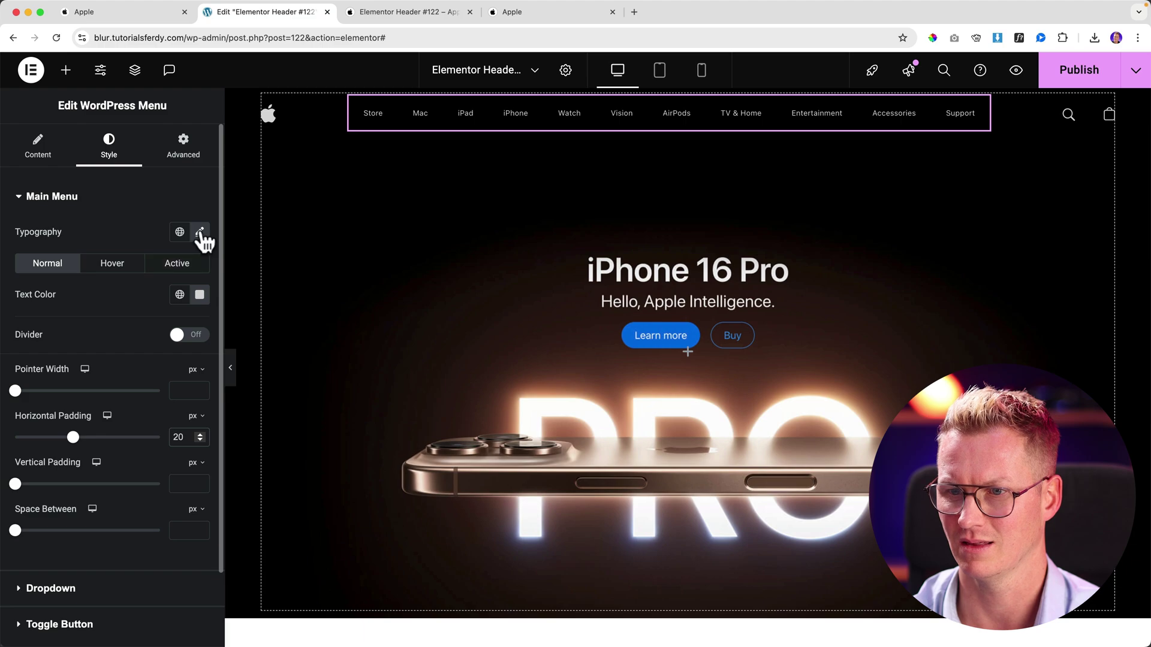
{"action": "left_click", "coordinate": [200, 232]}
{"action": "key", "text": "Up"}
{"action": "key", "text": "Up"}
{"action": "key", "text": "Up"}
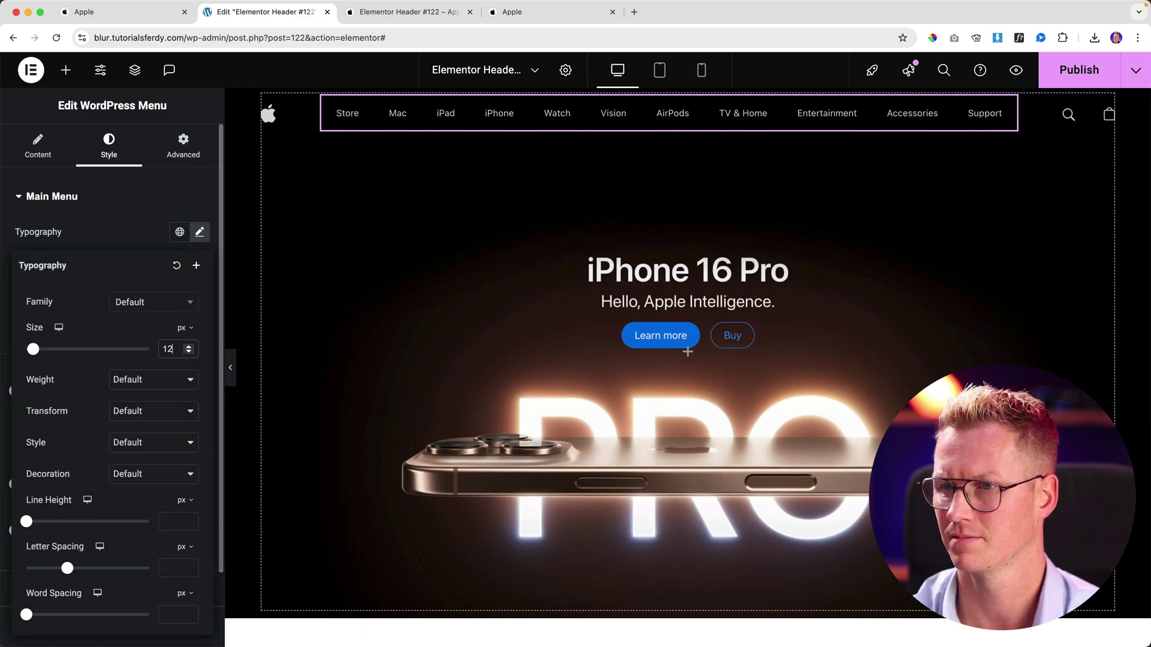
{"action": "left_click", "coordinate": [1060, 72]}
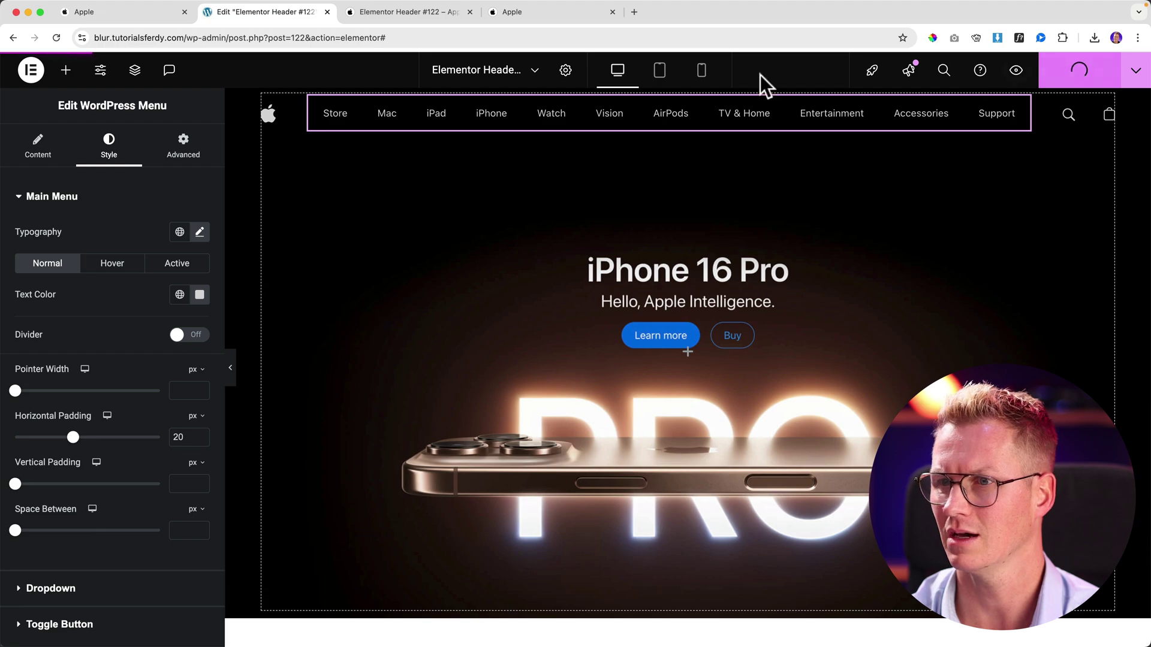
{"action": "left_click", "coordinate": [426, 14]}
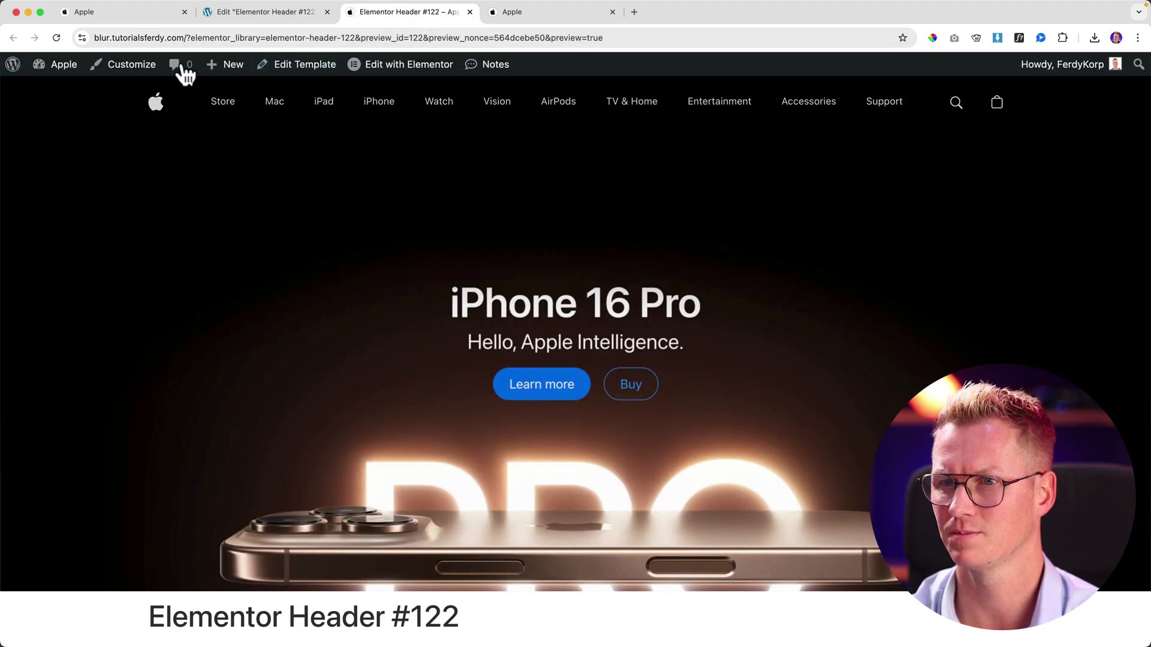
{"action": "left_click_drag", "start_coordinate": [261, 12], "coordinate": [152, 8]}
{"action": "left_click", "coordinate": [265, 10]}
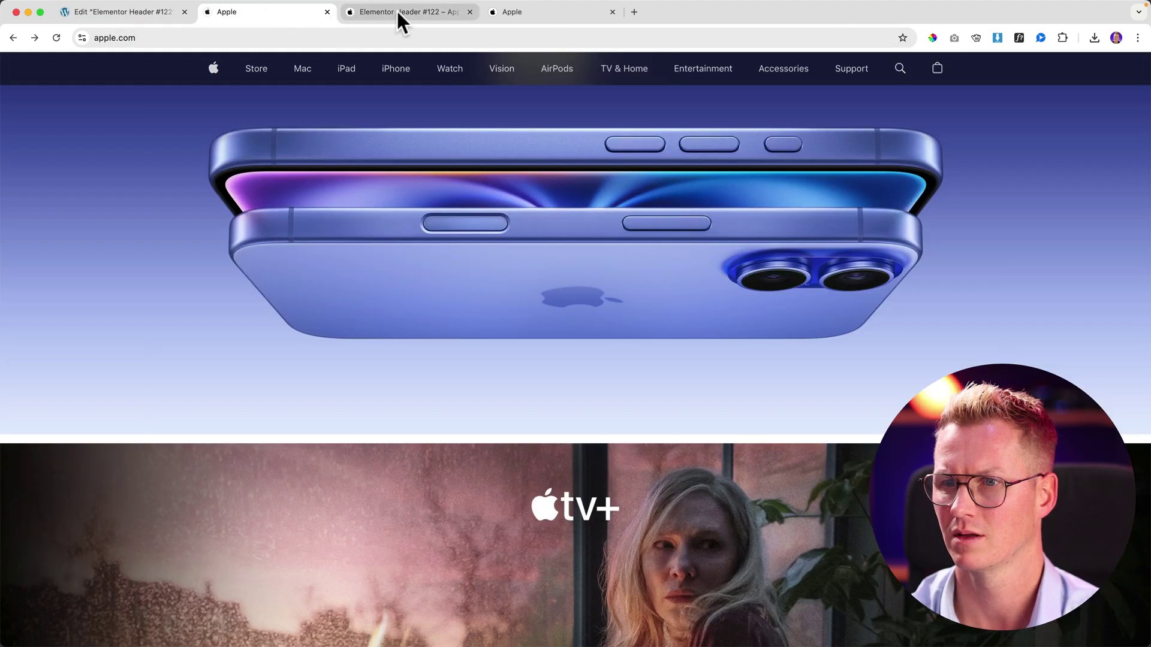
{"action": "left_click", "coordinate": [397, 12]}
{"action": "left_click", "coordinate": [282, 23]}
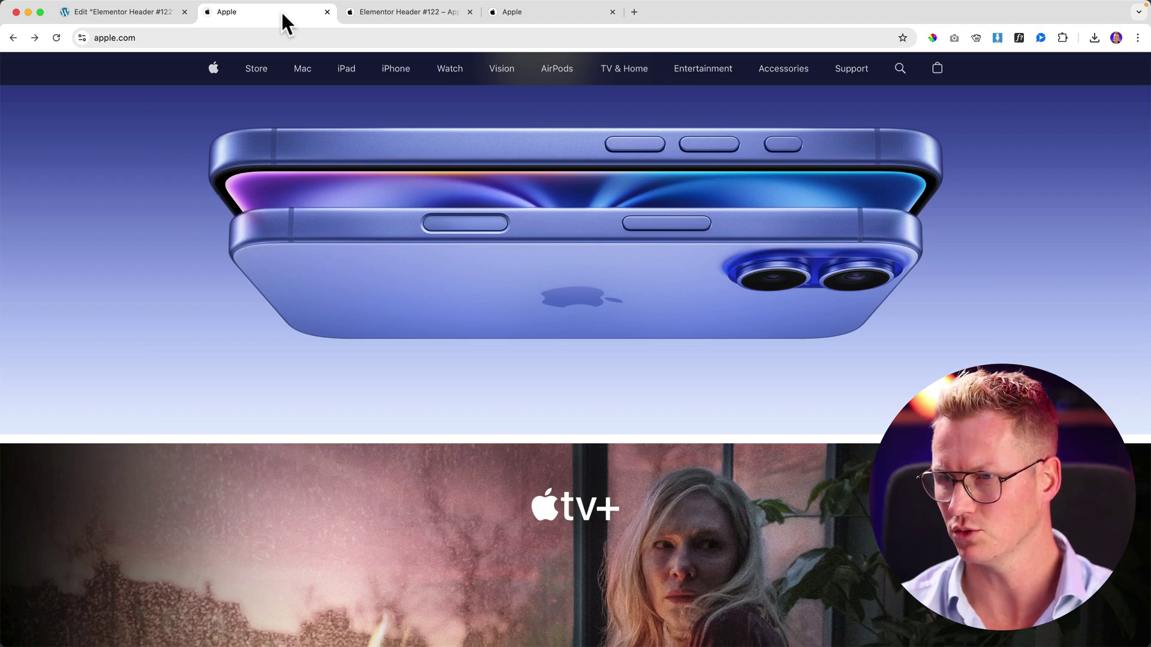
{"action": "left_click", "coordinate": [400, 12]}
{"action": "scroll", "coordinate": [349, 127], "scroll_direction": "down", "scroll_amount": 3}
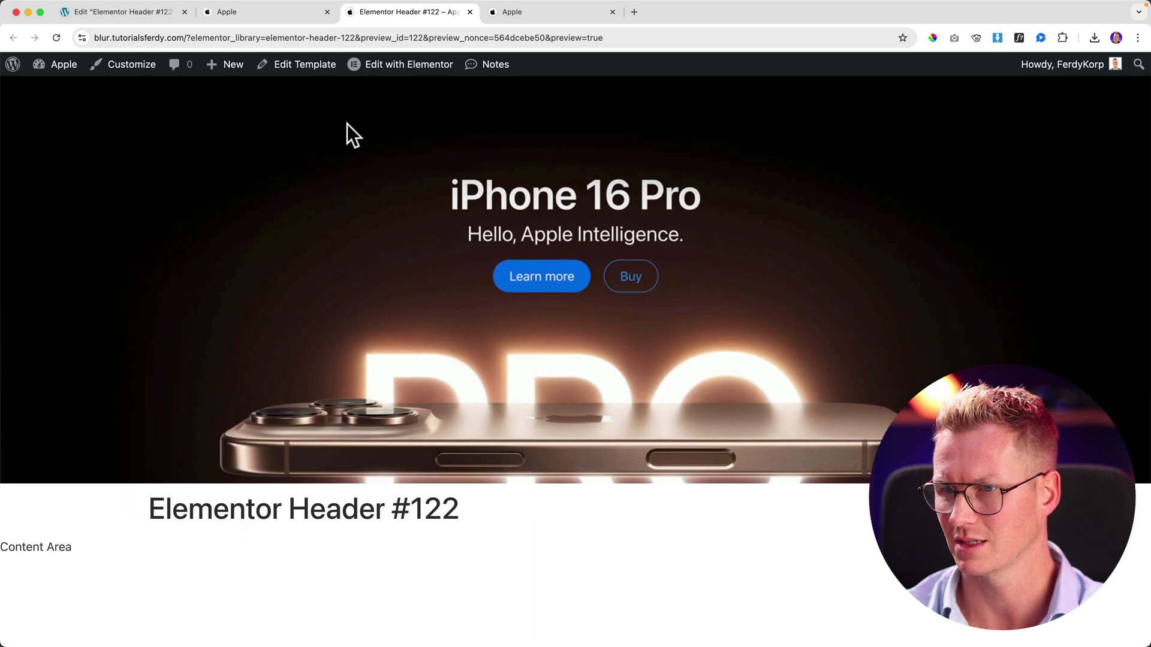
{"action": "scroll", "coordinate": [348, 127], "scroll_direction": "up", "scroll_amount": 3}
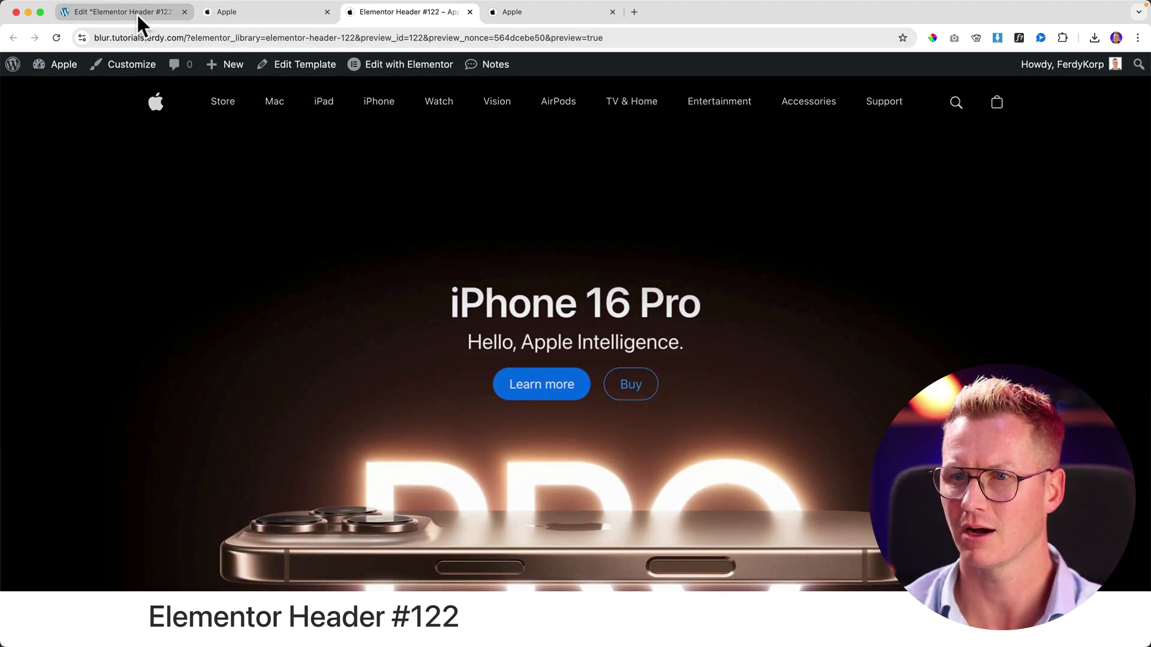
{"action": "left_click", "coordinate": [129, 12]}
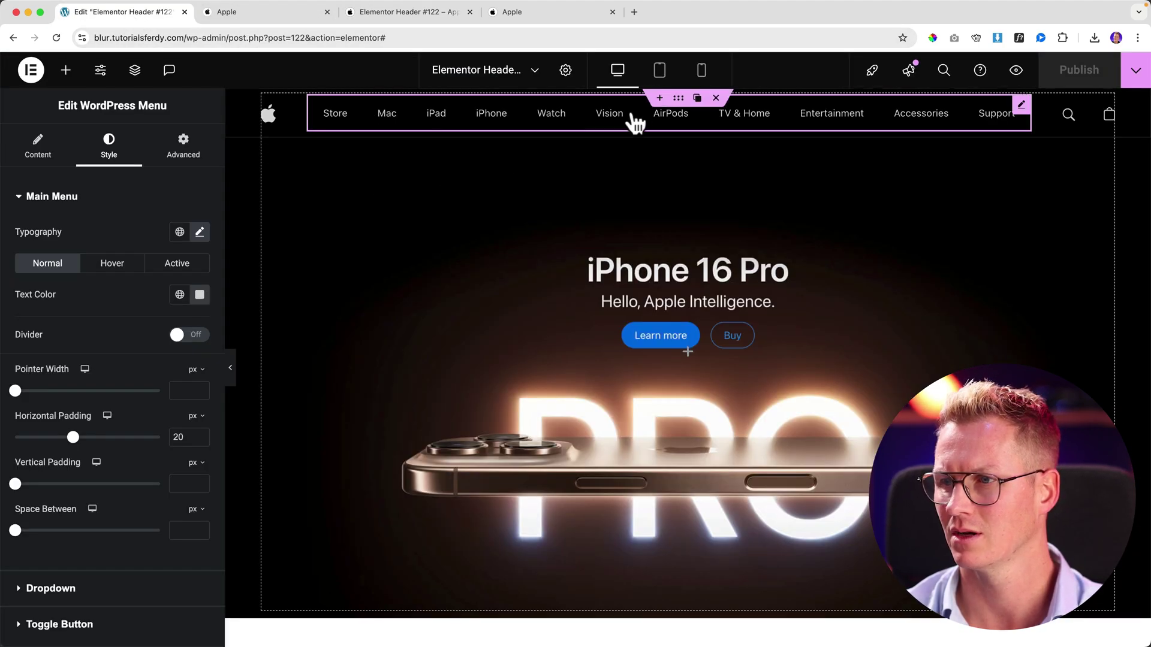
- Rename the lower container to TEMP in the Navigator
{"action": "left_click", "coordinate": [680, 102]}
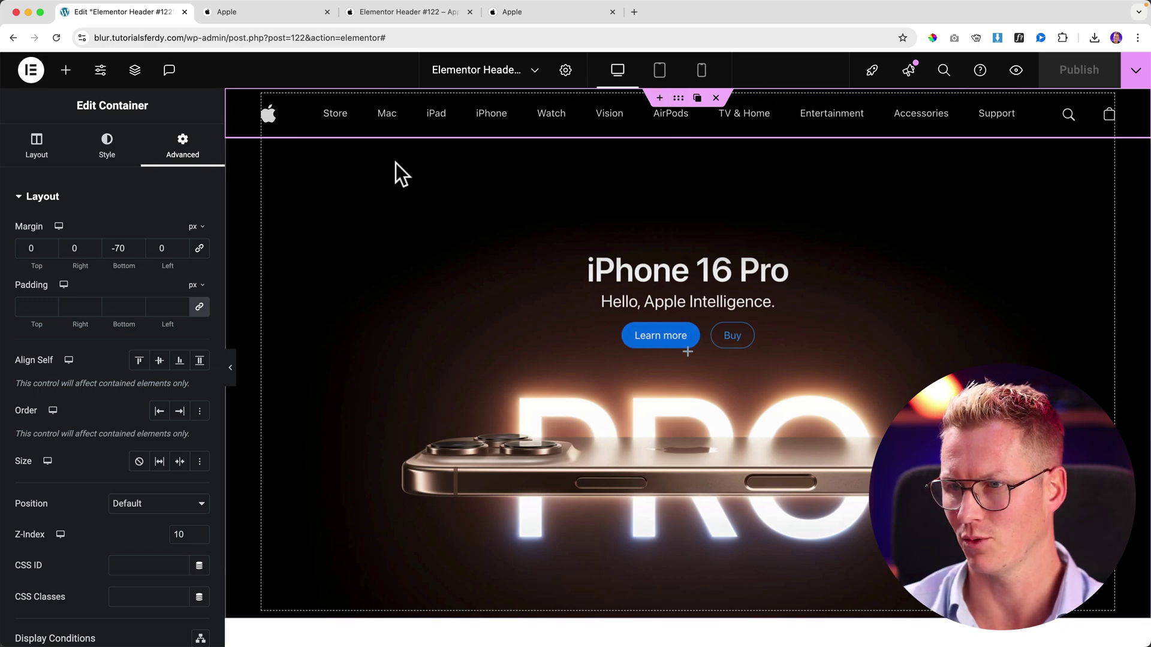
{"action": "left_click", "coordinate": [135, 70]}
{"action": "left_click", "coordinate": [1013, 258]}
{"action": "double_click", "coordinate": [1013, 258]}
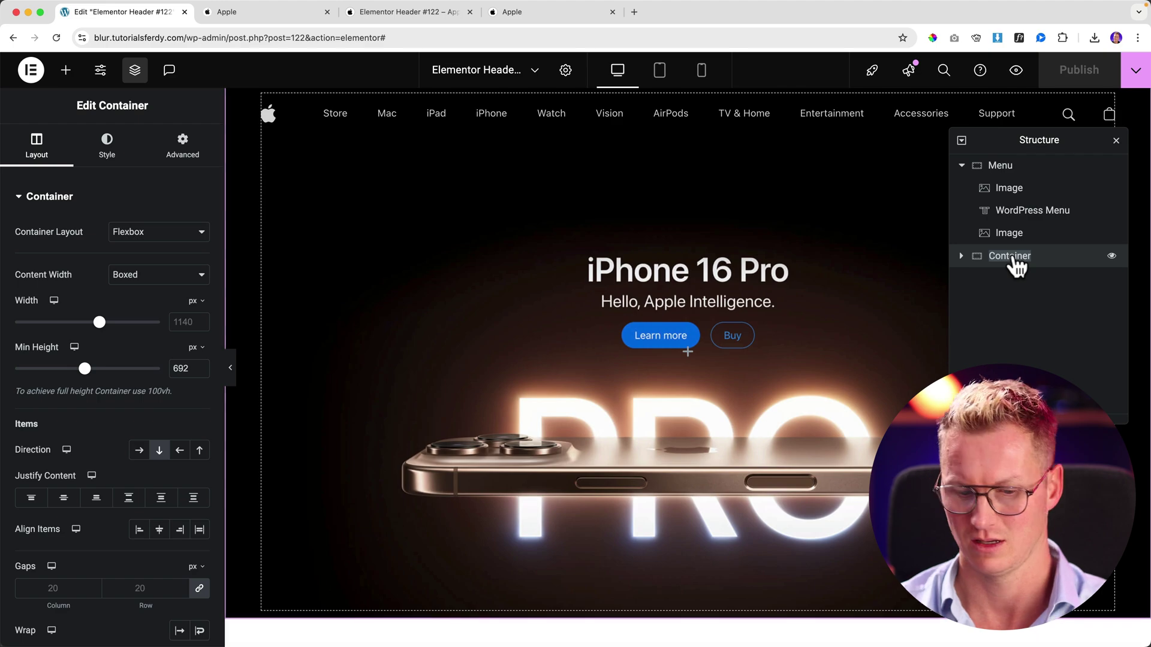
{"action": "key", "text": "Return"}
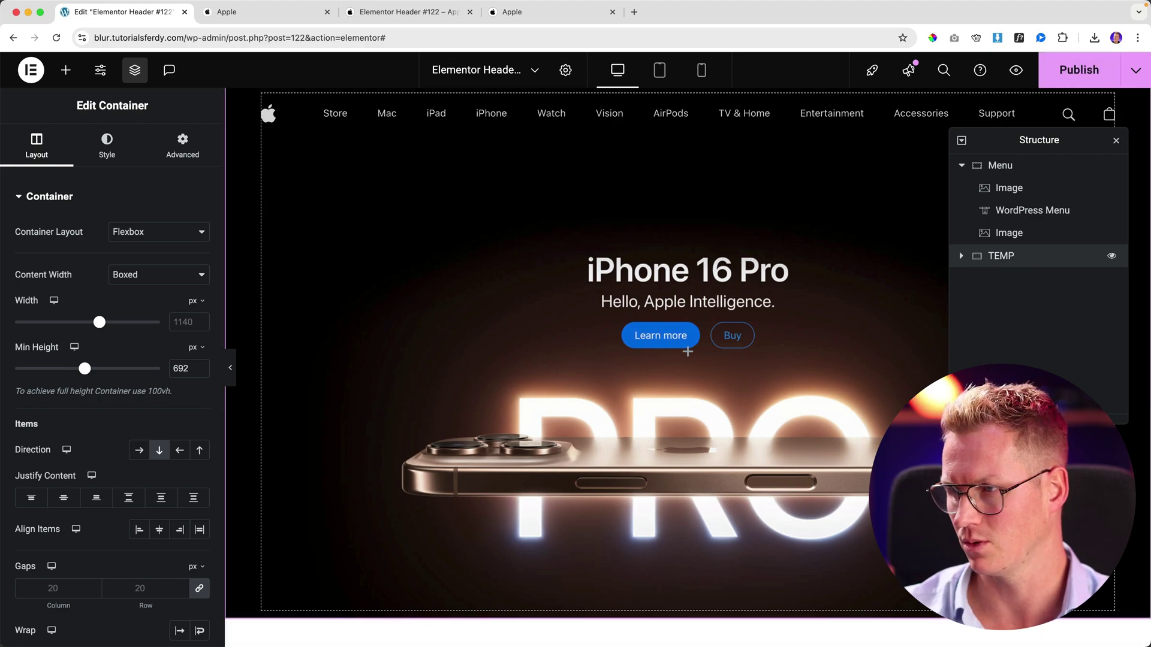
- Make the Menu container sticky to the Top under Motion Effects
{"action": "left_click", "coordinate": [1001, 171]}
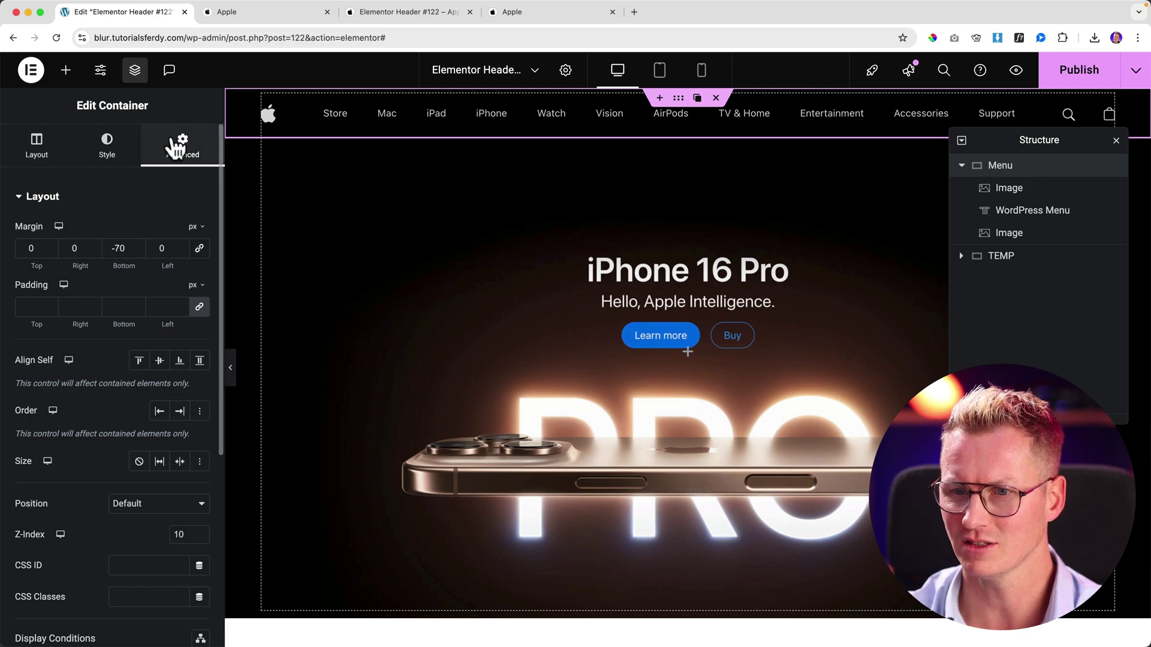
{"action": "left_click", "coordinate": [43, 198]}
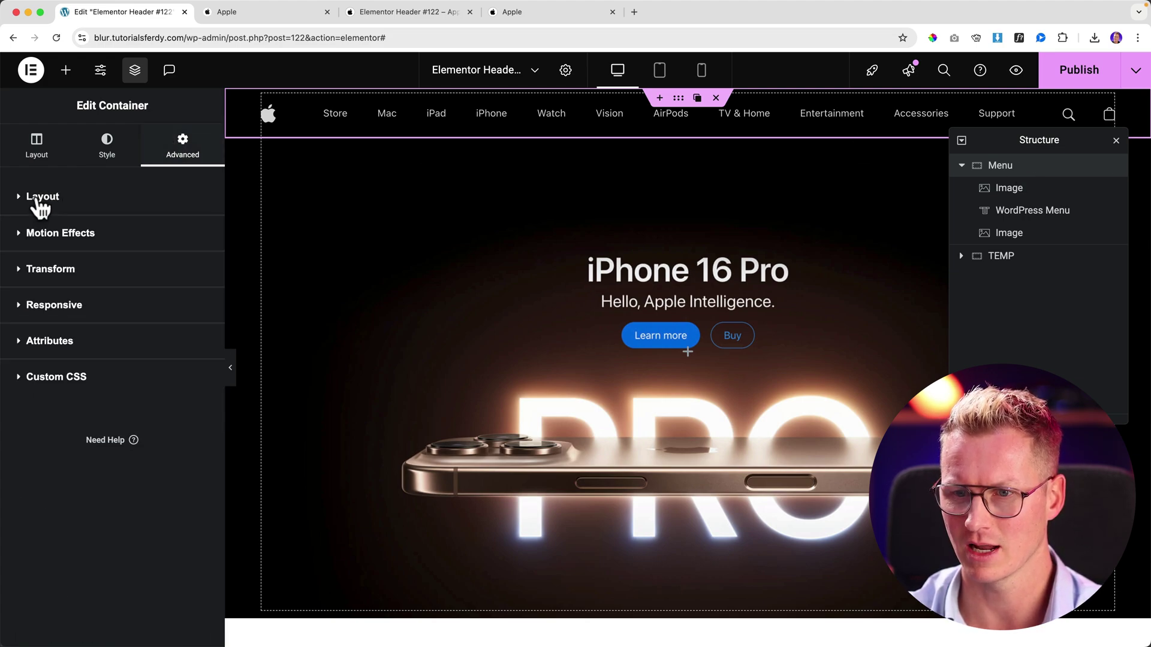
{"action": "left_click", "coordinate": [58, 236]}
{"action": "left_click", "coordinate": [123, 347]}
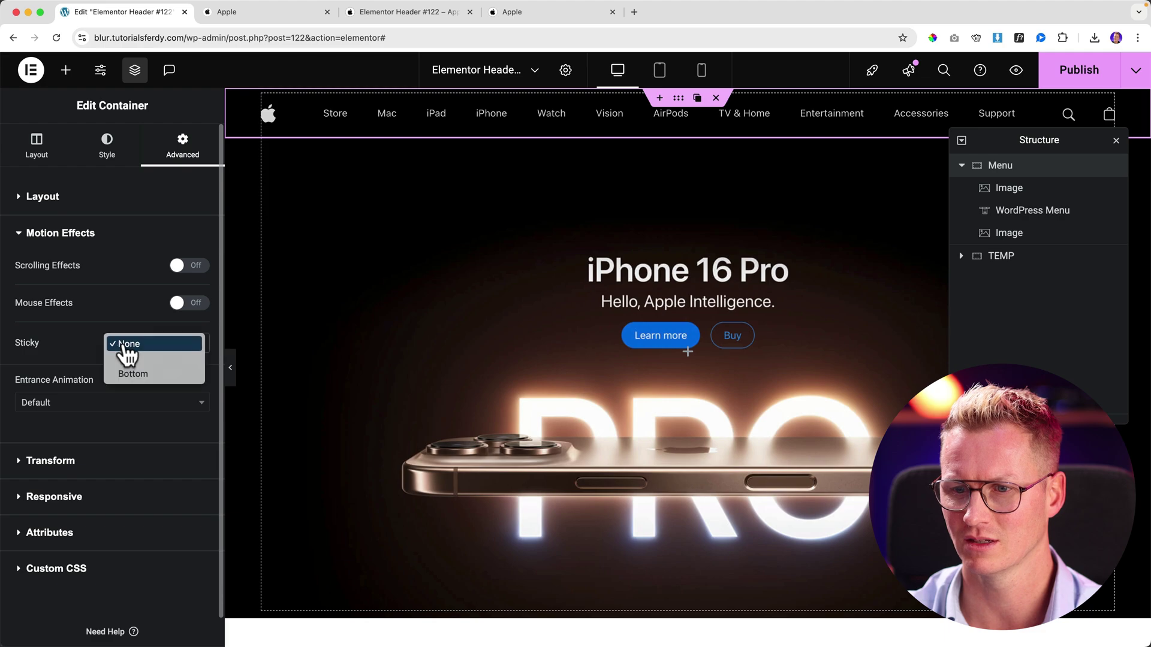
{"action": "left_click", "coordinate": [131, 359]}
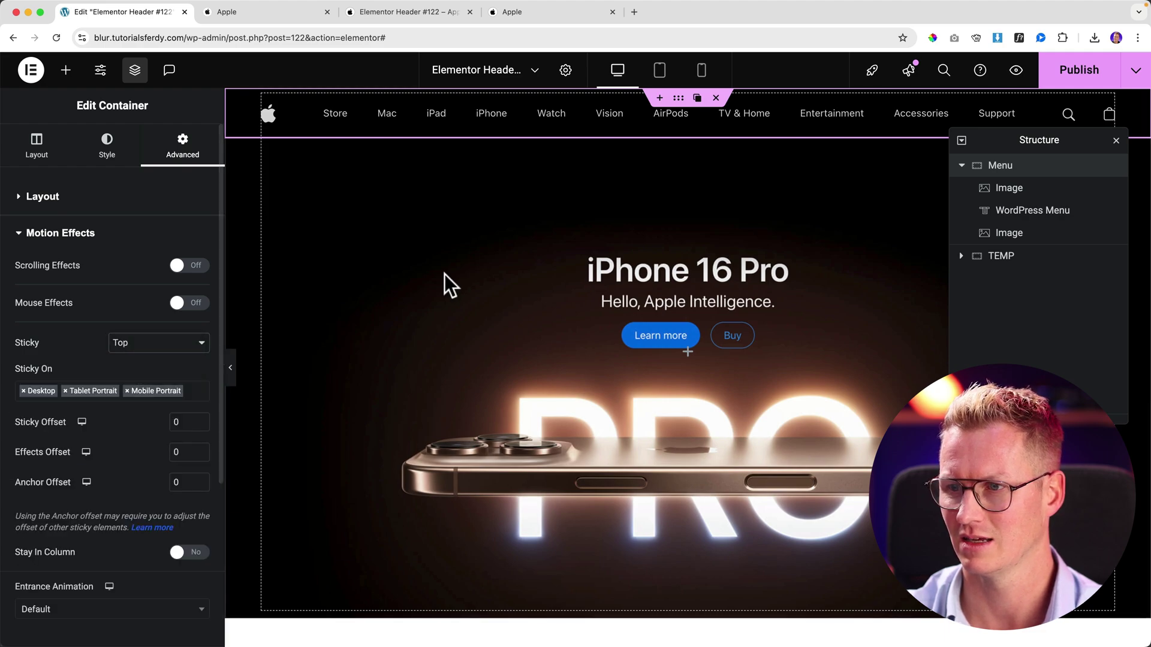
{"action": "scroll", "coordinate": [445, 274], "scroll_direction": "down", "scroll_amount": 5}
{"action": "scroll", "coordinate": [445, 275], "scroll_direction": "up", "scroll_amount": 3}
{"action": "scroll", "coordinate": [442, 274], "scroll_direction": "up", "scroll_amount": 2}
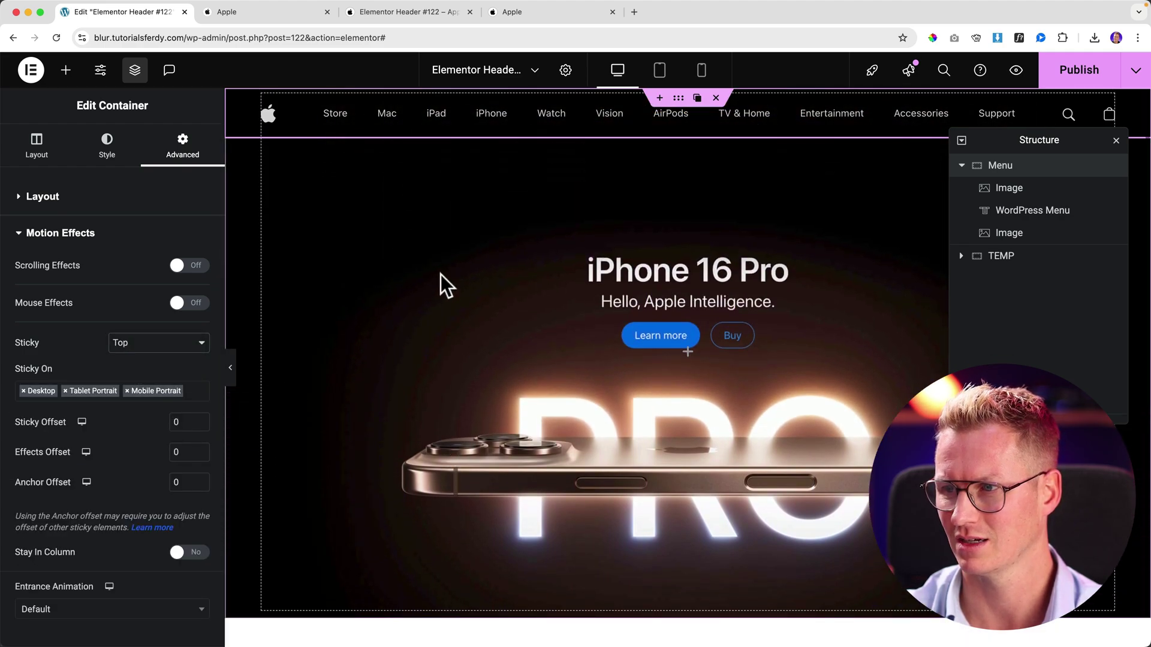
{"action": "scroll", "coordinate": [441, 274], "scroll_direction": "down", "scroll_amount": 4}
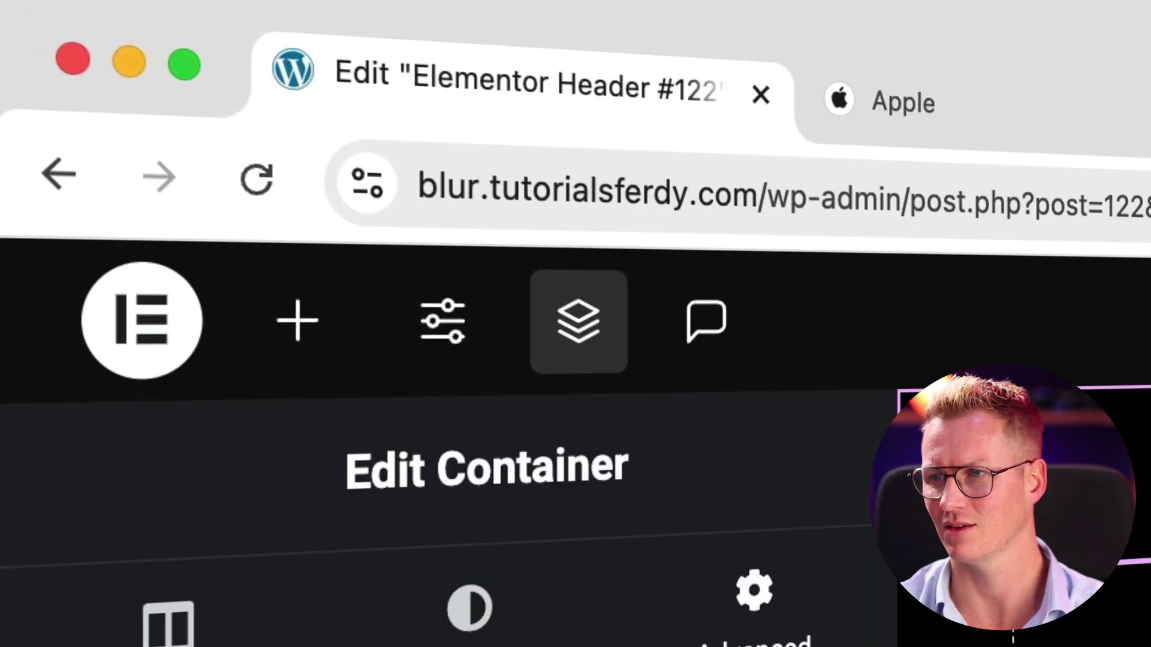
- Search ferdy.com for 'blocks' and open the Blocksy Theme Tutorial post
{"action": "key", "text": "super+t"}
{"action": "type", "text": "ferdy.com"}
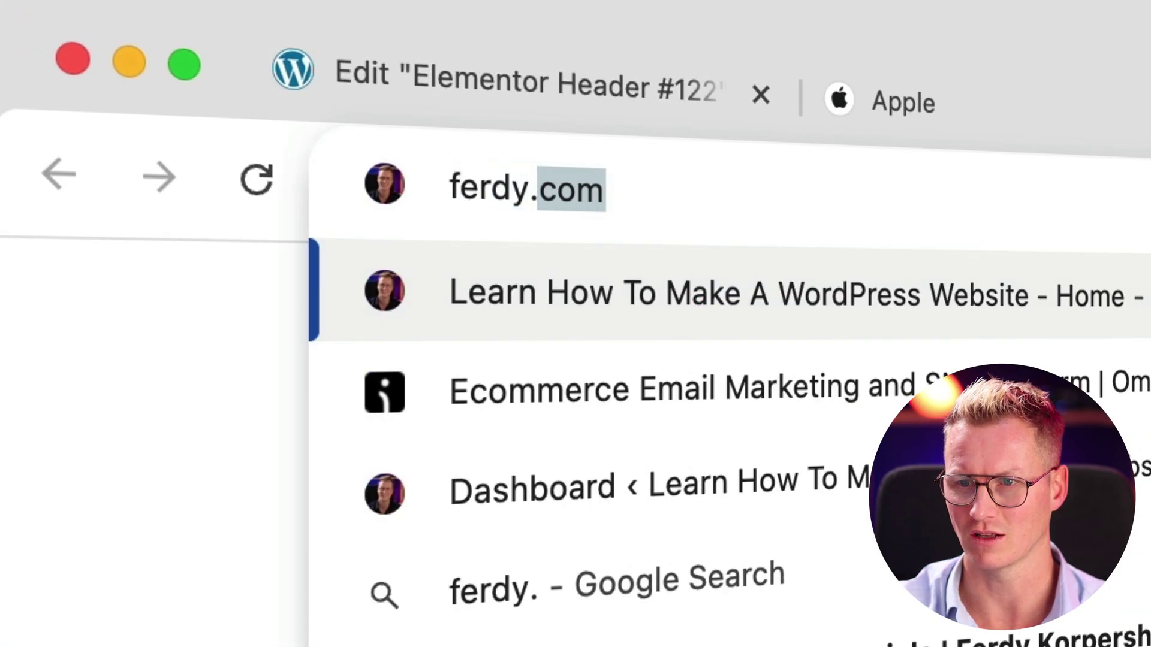
{"action": "key", "text": "Return"}
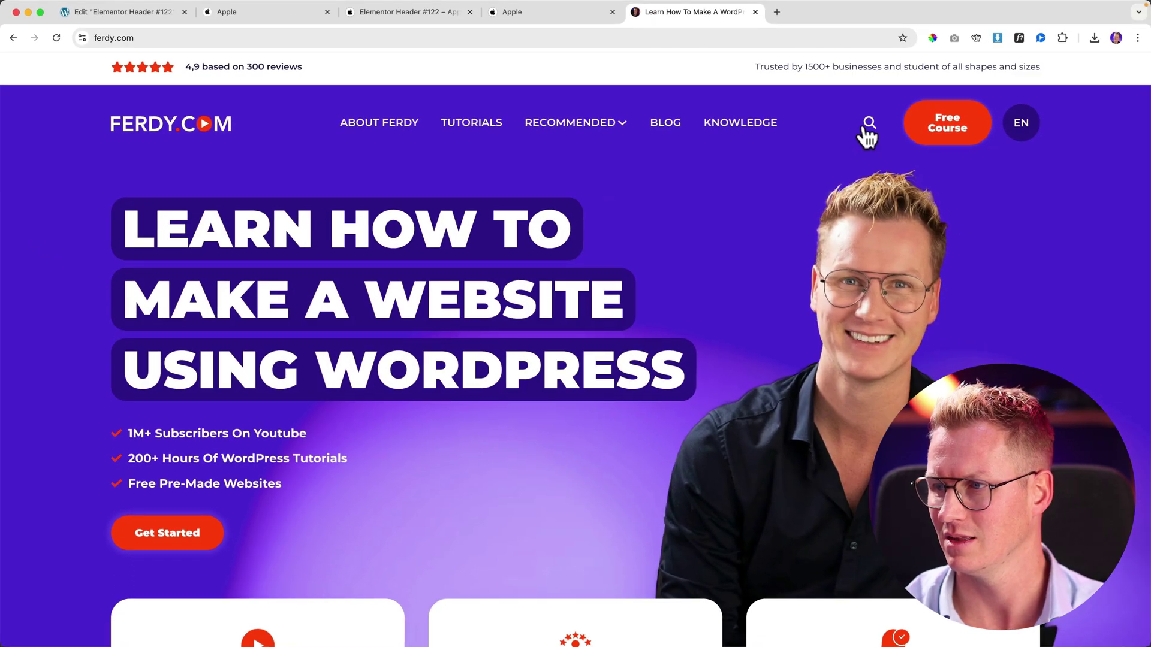
{"action": "left_click", "coordinate": [864, 128]}
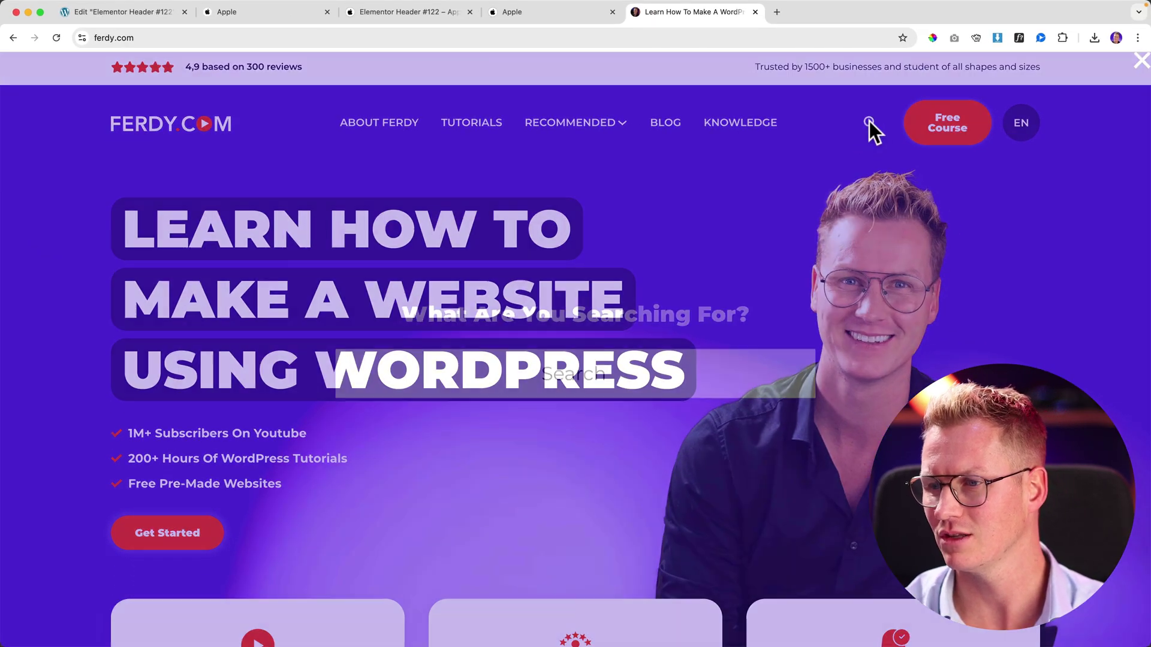
{"action": "type", "text": "blocks"}
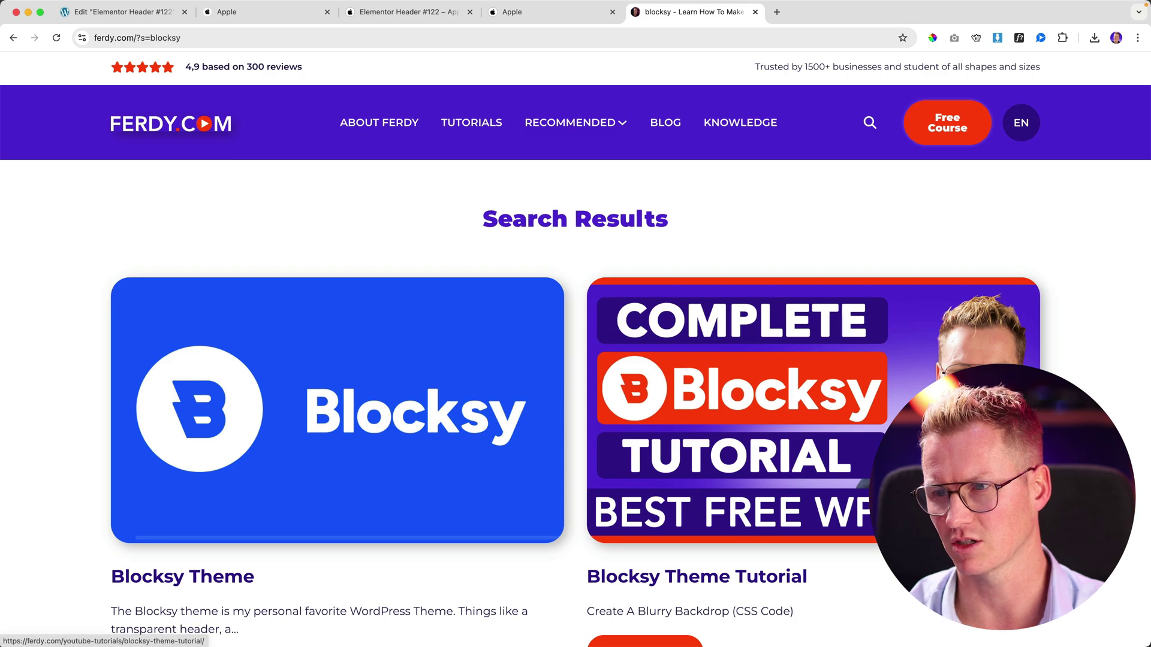
{"action": "scroll", "coordinate": [698, 291], "scroll_direction": "down", "scroll_amount": 3}
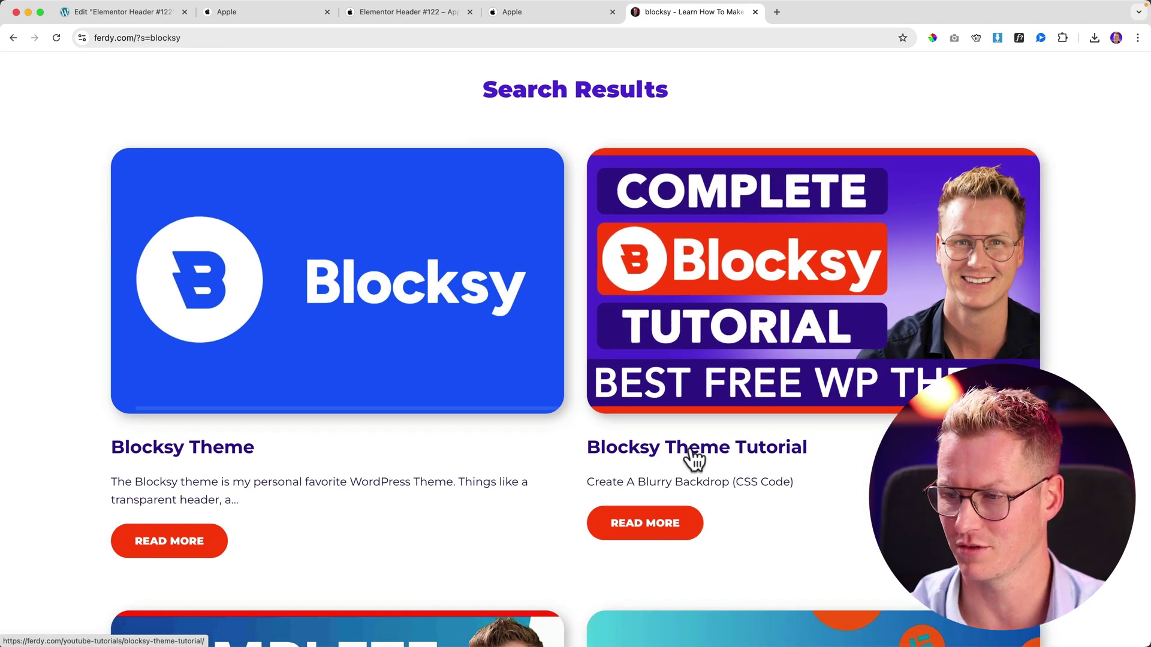
{"action": "left_click", "coordinate": [694, 458]}
- Select the Create A Blurry Backdrop CSS code in the tutorial
{"action": "scroll", "coordinate": [477, 401], "scroll_direction": "down", "scroll_amount": 5}
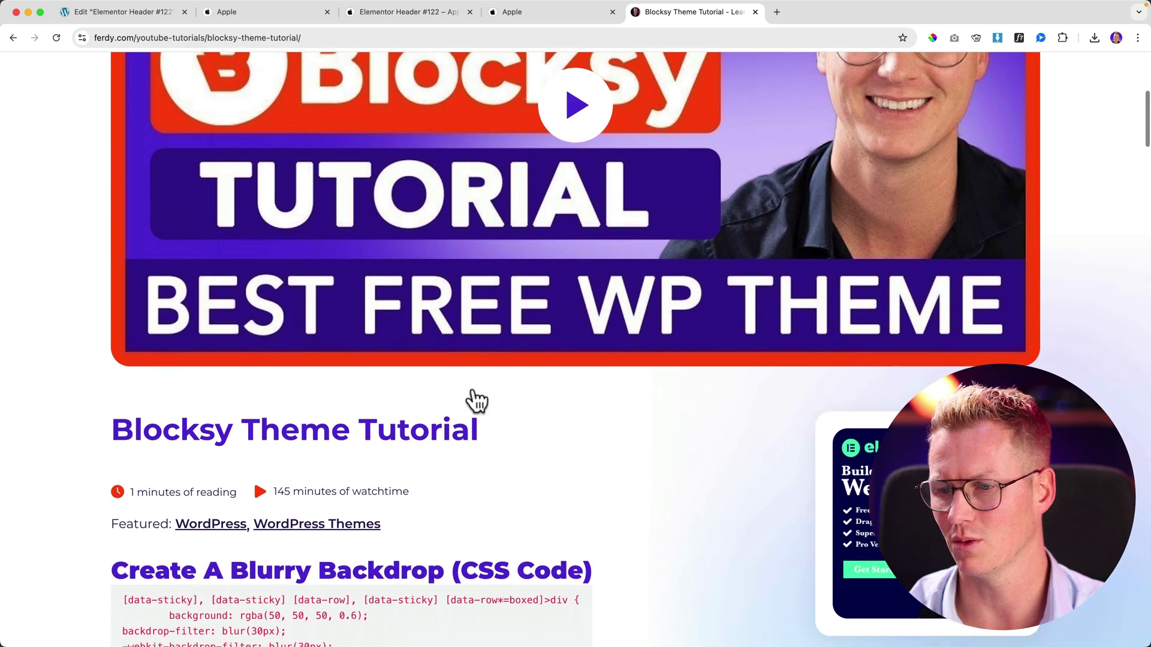
{"action": "scroll", "coordinate": [477, 400], "scroll_direction": "down", "scroll_amount": 3}
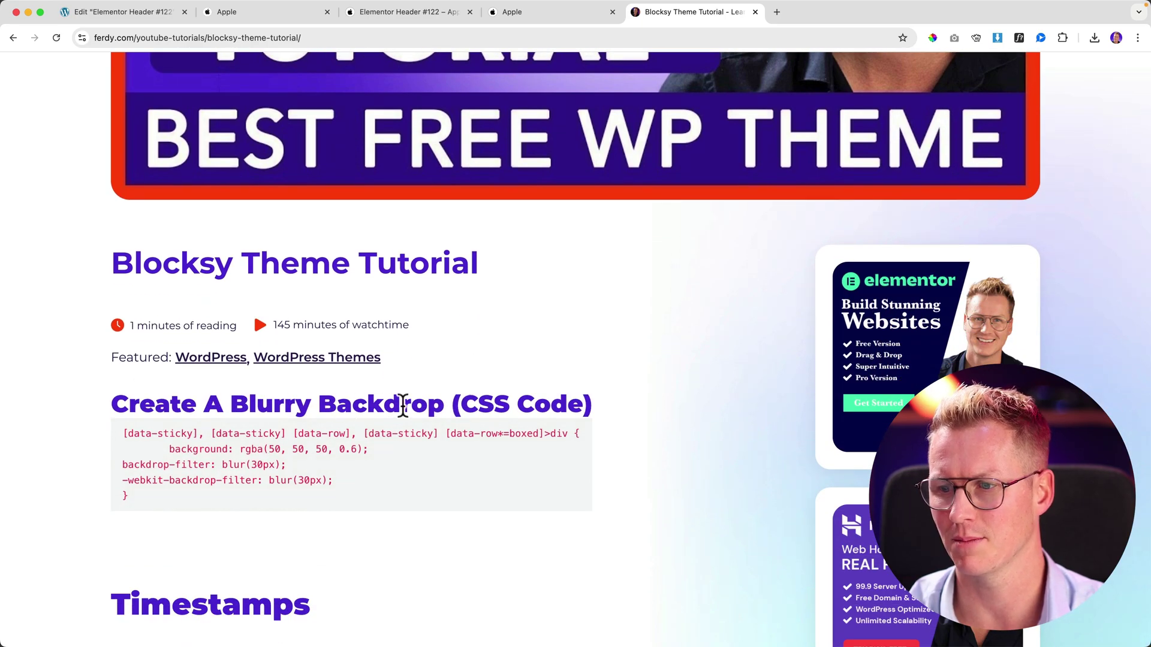
{"action": "scroll", "coordinate": [303, 411], "scroll_direction": "down", "scroll_amount": 3}
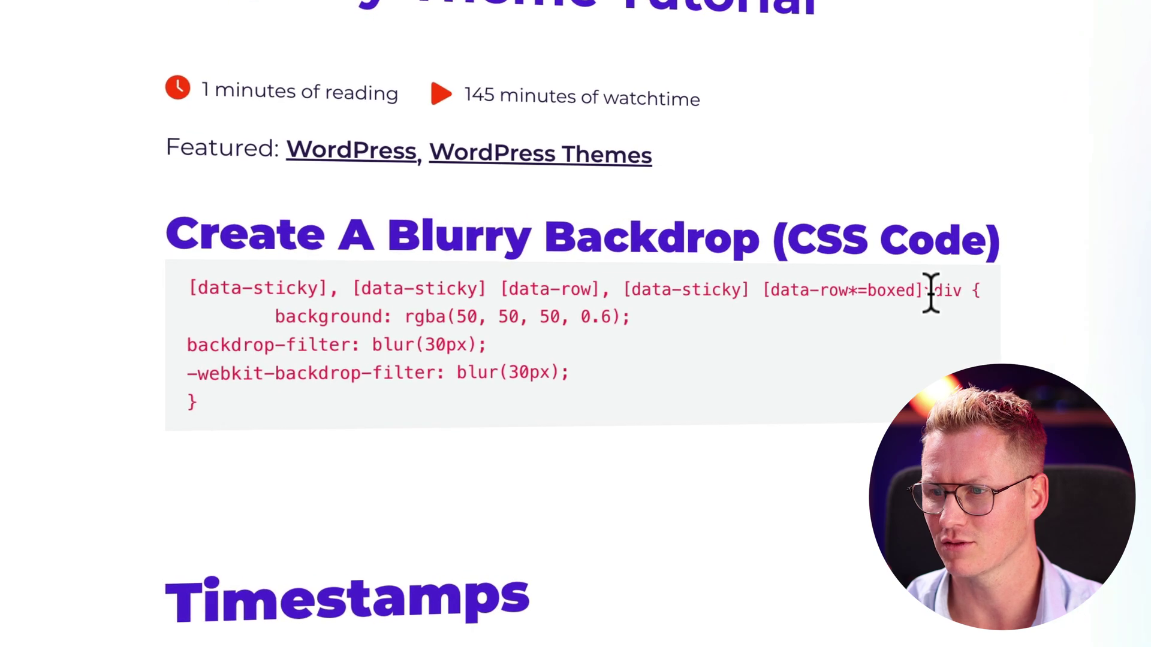
{"action": "left_click_drag", "start_coordinate": [961, 290], "coordinate": [220, 290]}
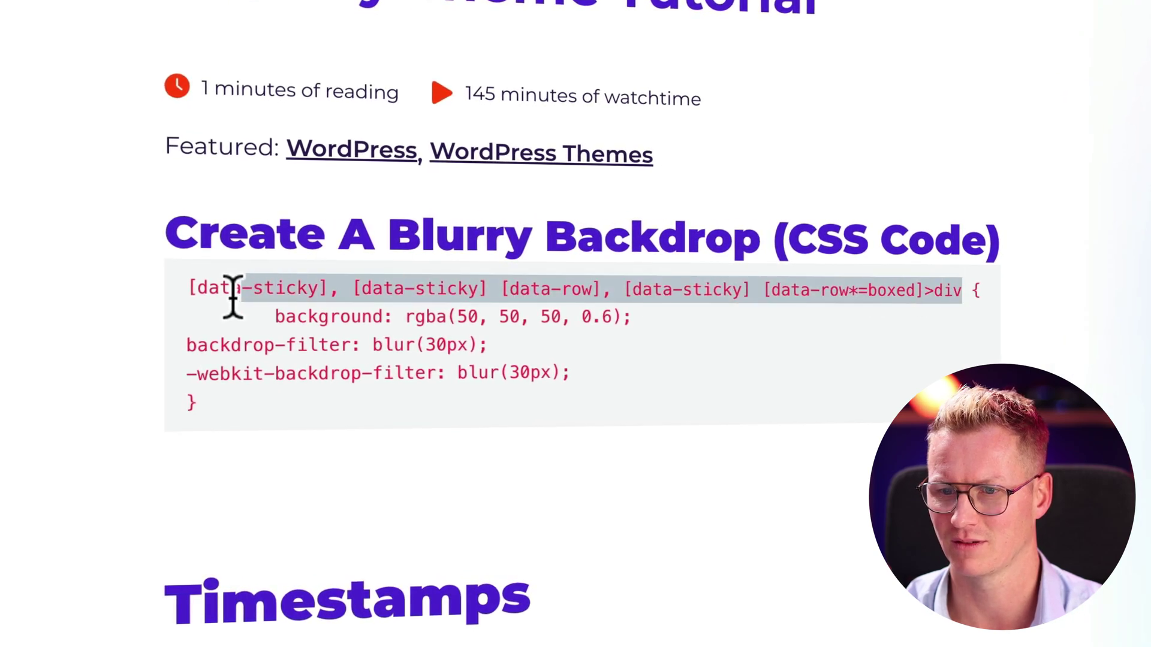
{"action": "left_click", "coordinate": [974, 290]}
{"action": "left_click_drag", "start_coordinate": [976, 288], "coordinate": [771, 411]}
{"action": "key", "text": "ctrl+c"}
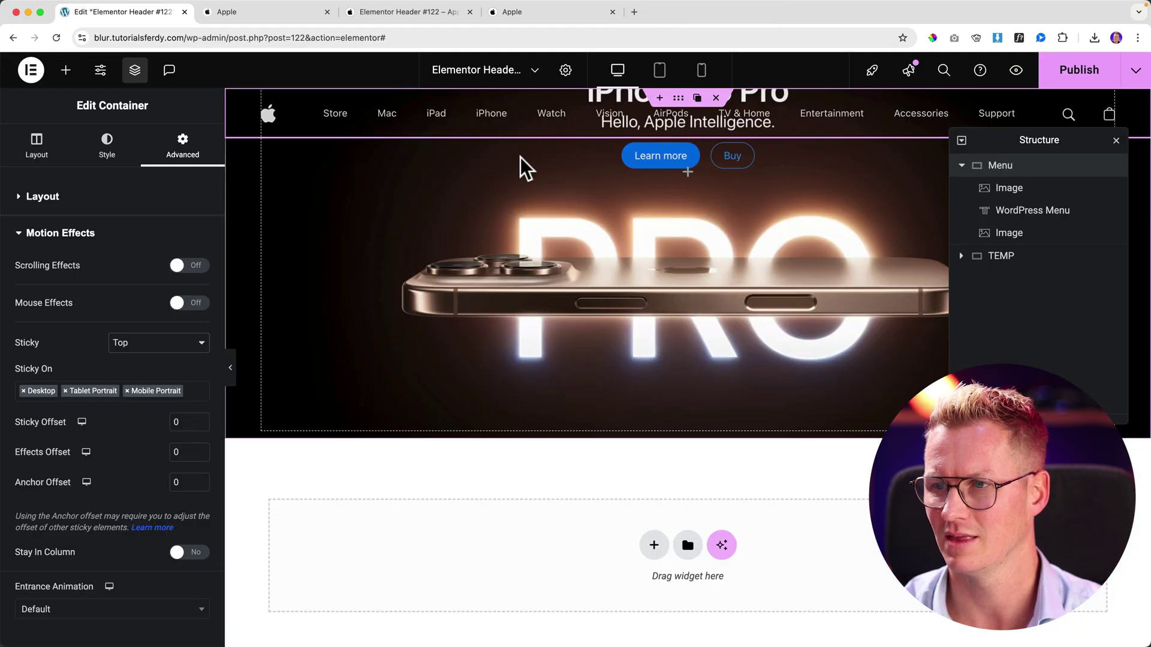
- Add the CSS class 'blurry' to the Menu container
{"action": "scroll", "coordinate": [671, 183], "scroll_direction": "up", "scroll_amount": 3}
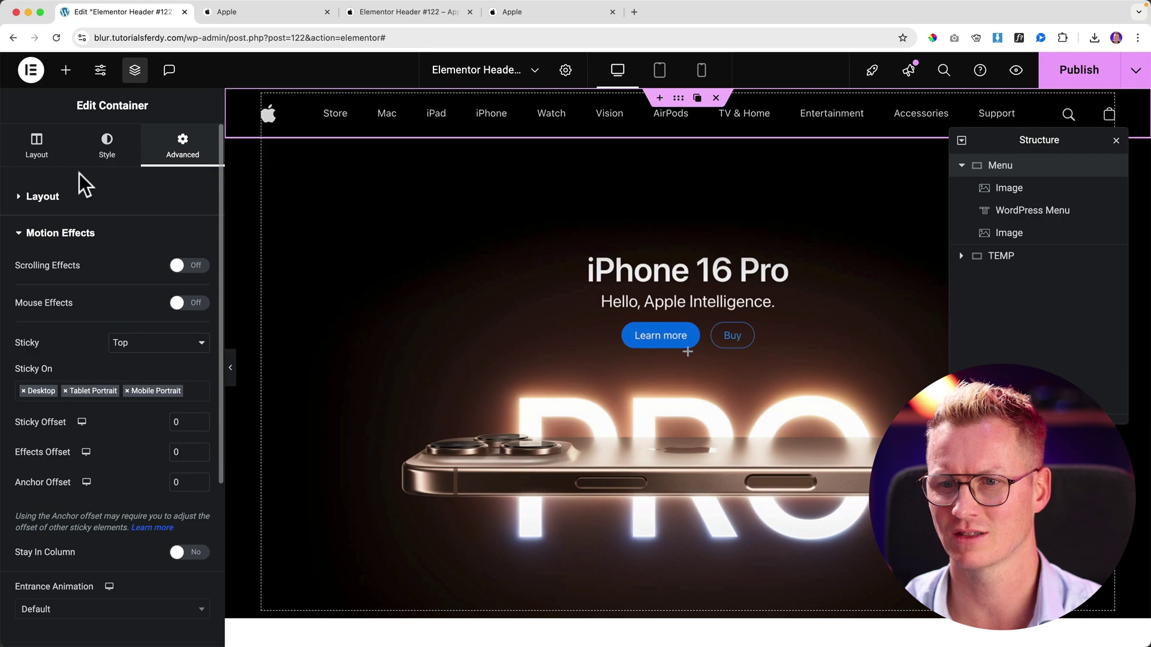
{"action": "left_click", "coordinate": [48, 202]}
{"action": "scroll", "coordinate": [81, 427], "scroll_direction": "down", "scroll_amount": 3}
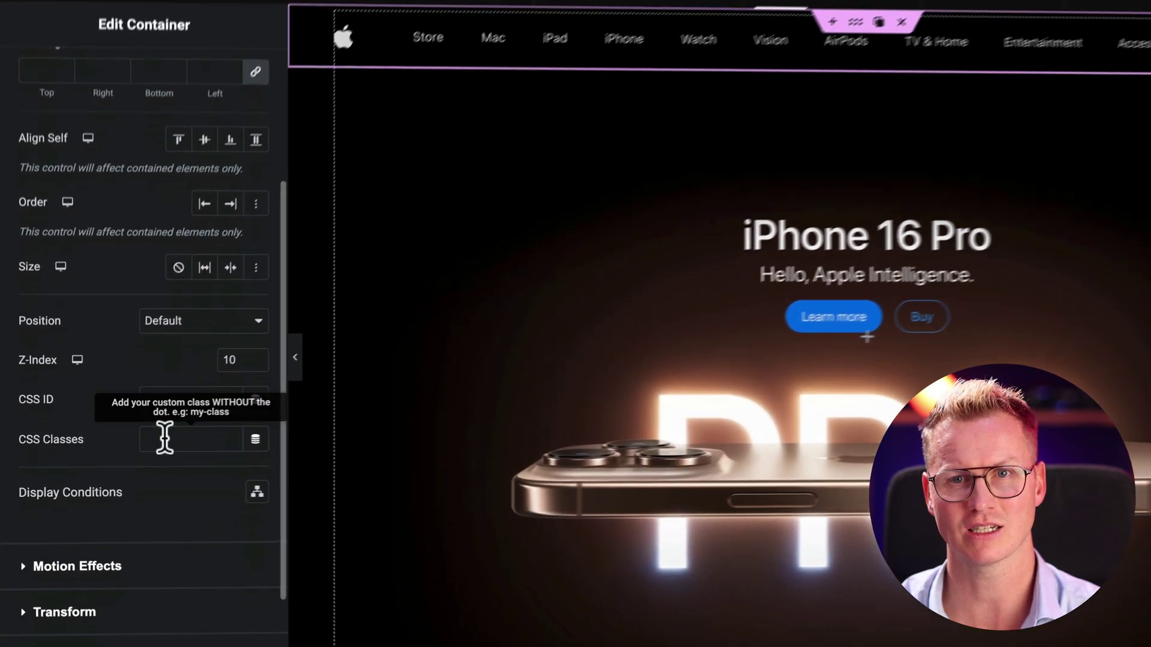
{"action": "left_click", "coordinate": [141, 432]}
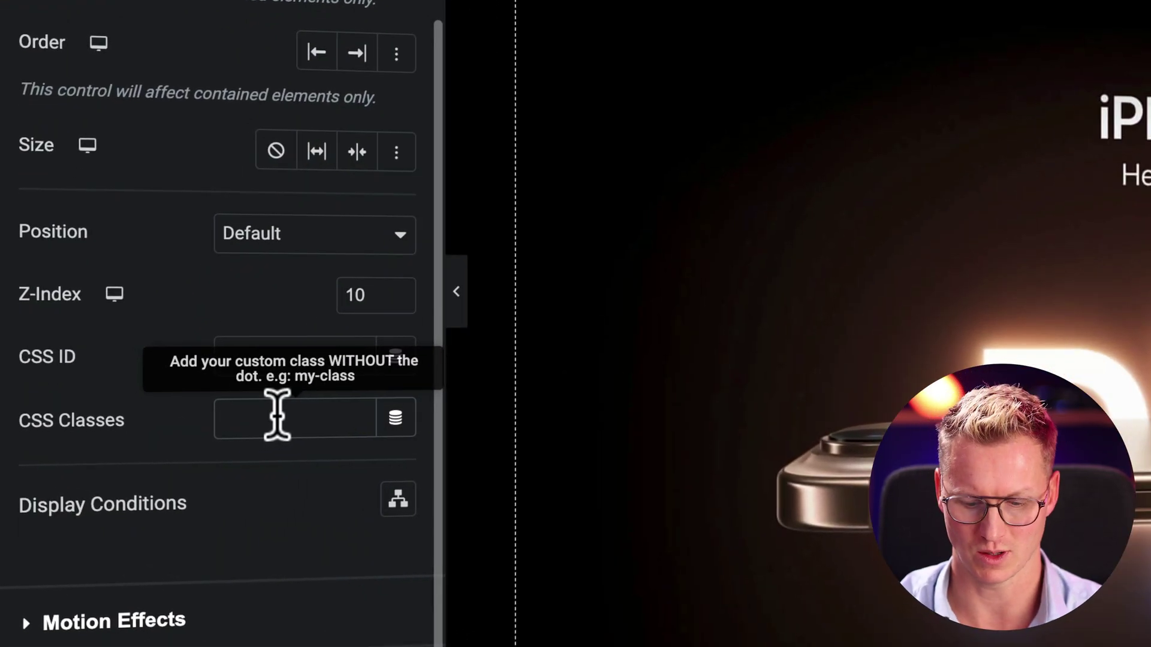
{"action": "type", "text": "blurry"}
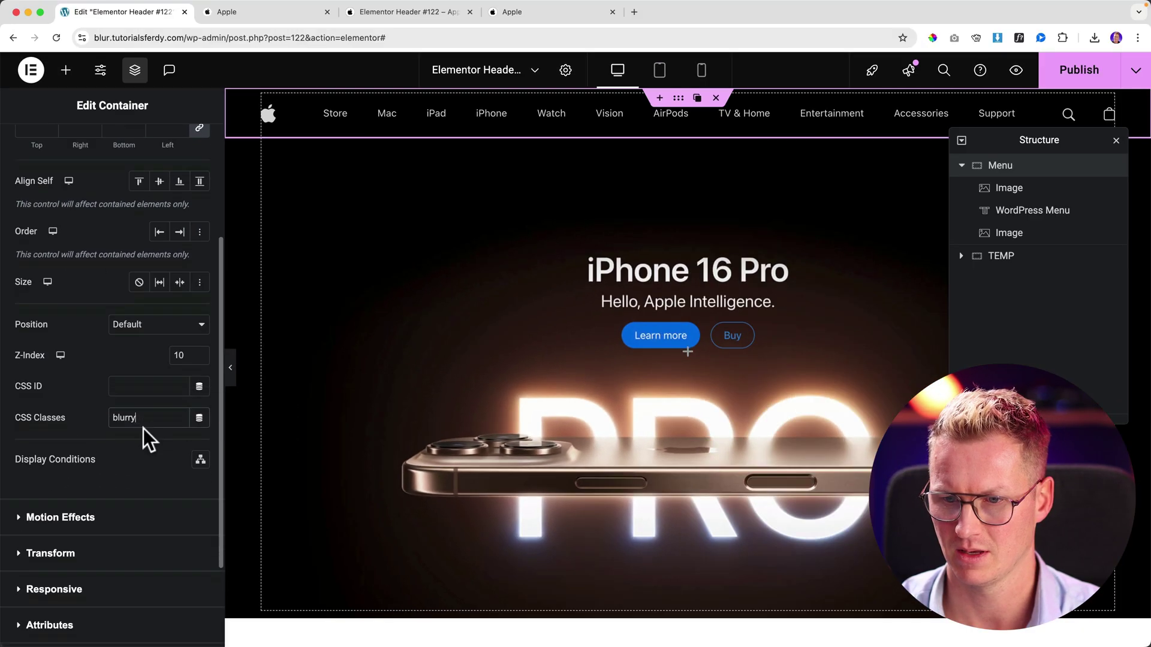
- Write a .blurry custom CSS rule with the pasted rgba background and 30px backdrop blur
{"action": "scroll", "coordinate": [288, 464], "scroll_direction": "down", "scroll_amount": 2}
{"action": "left_click", "coordinate": [69, 539]}
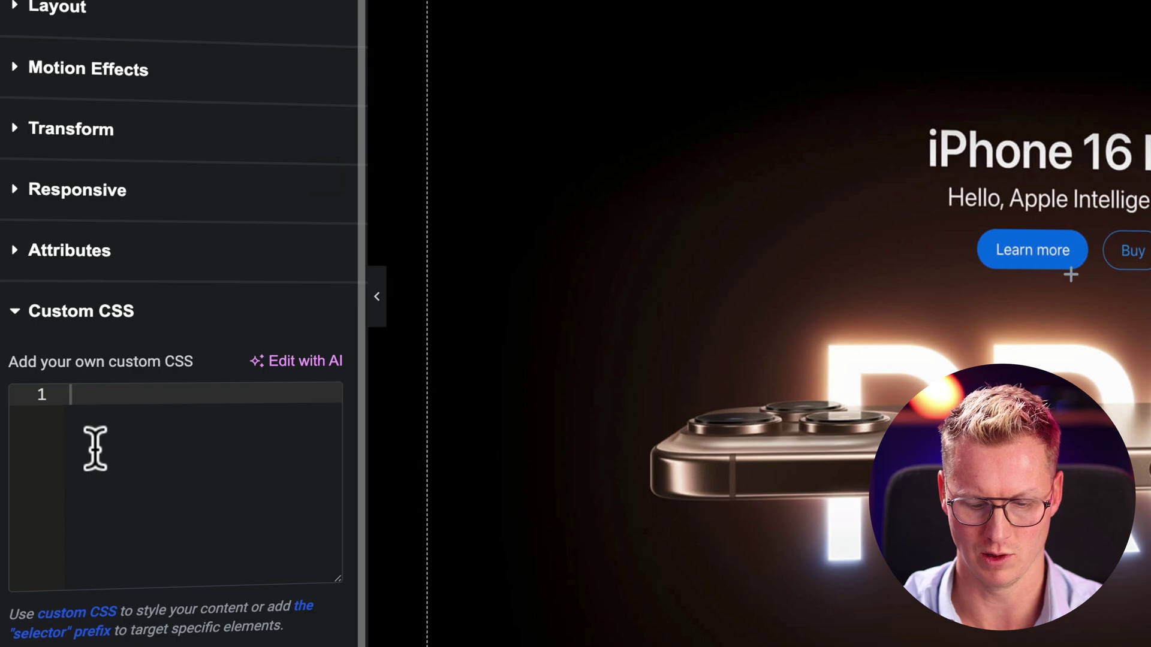
{"action": "scroll", "coordinate": [96, 448], "scroll_direction": "down", "scroll_amount": 1}
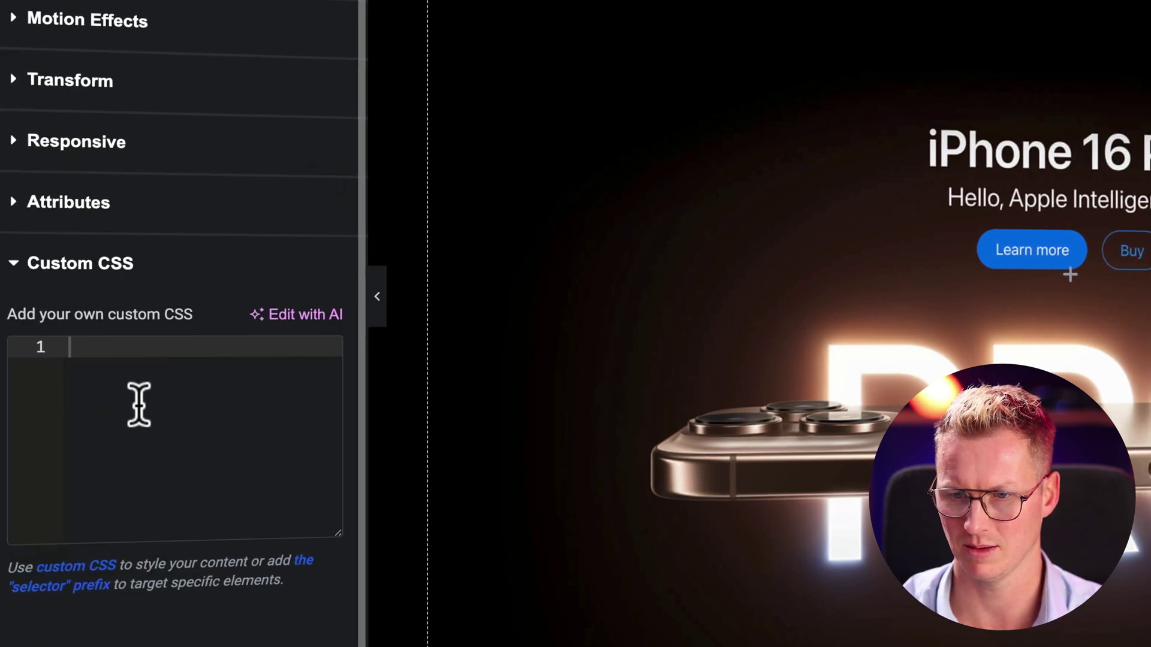
{"action": "type", "text": "."}
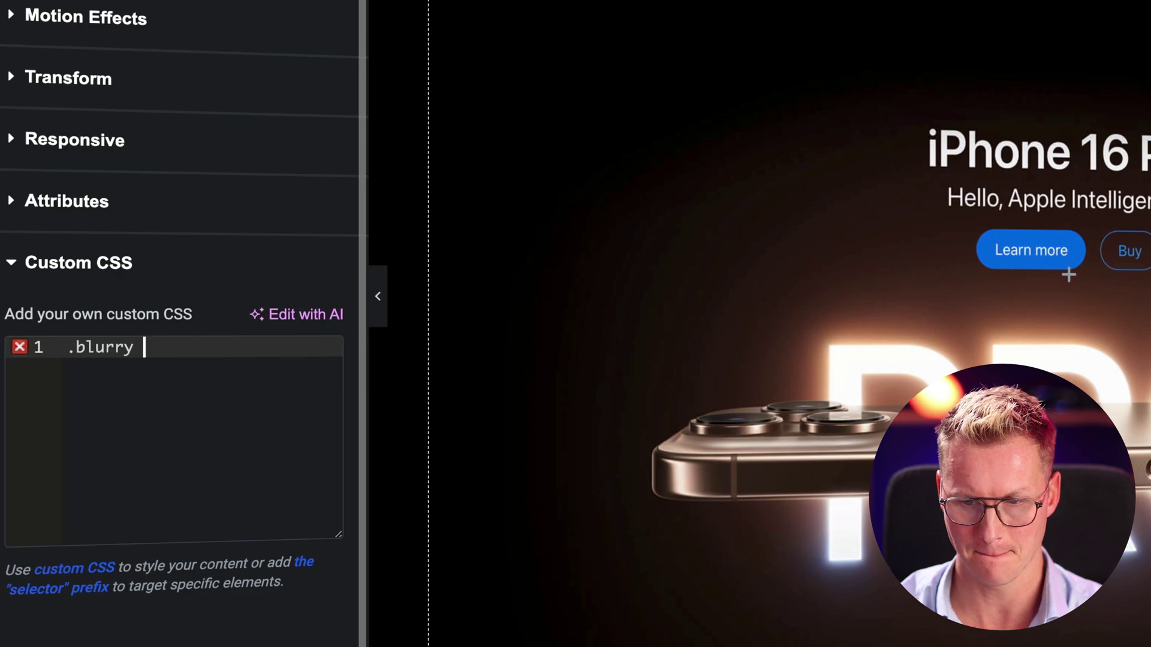
{"action": "type", "text": "blurry"}
{"action": "key", "text": "ctrl+v"}
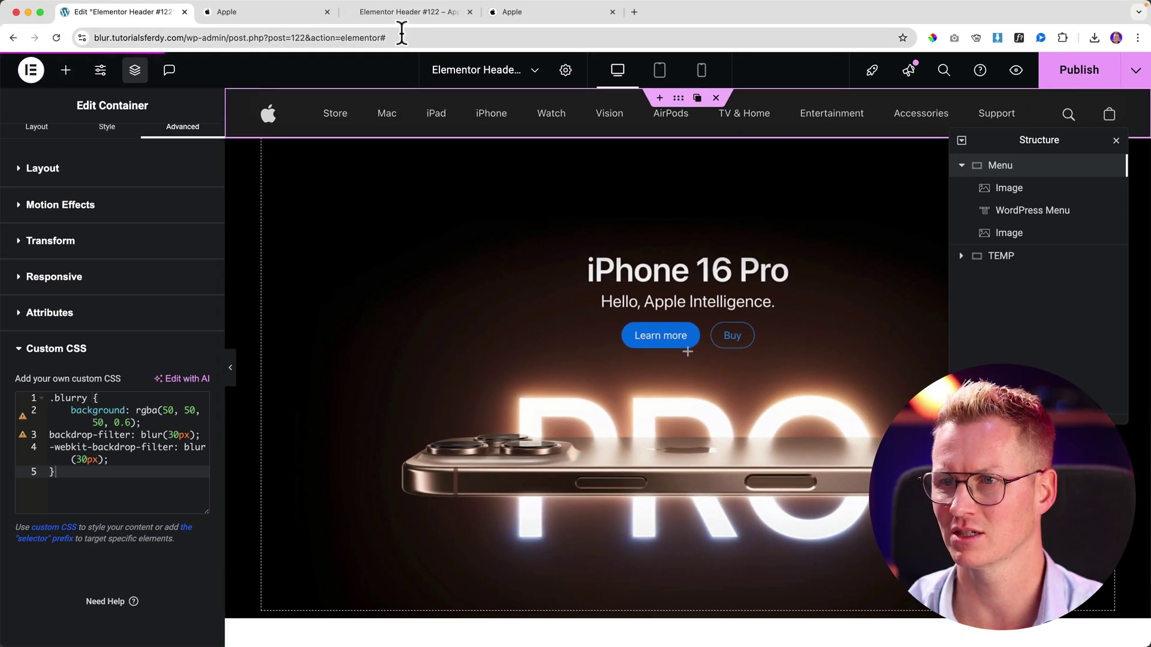
- Scroll the preview tab to check the blurred sticky header over the iPhone 16 Pro hero
{"action": "left_click", "coordinate": [407, 12]}
{"action": "scroll", "coordinate": [455, 220], "scroll_direction": "down", "scroll_amount": 3}
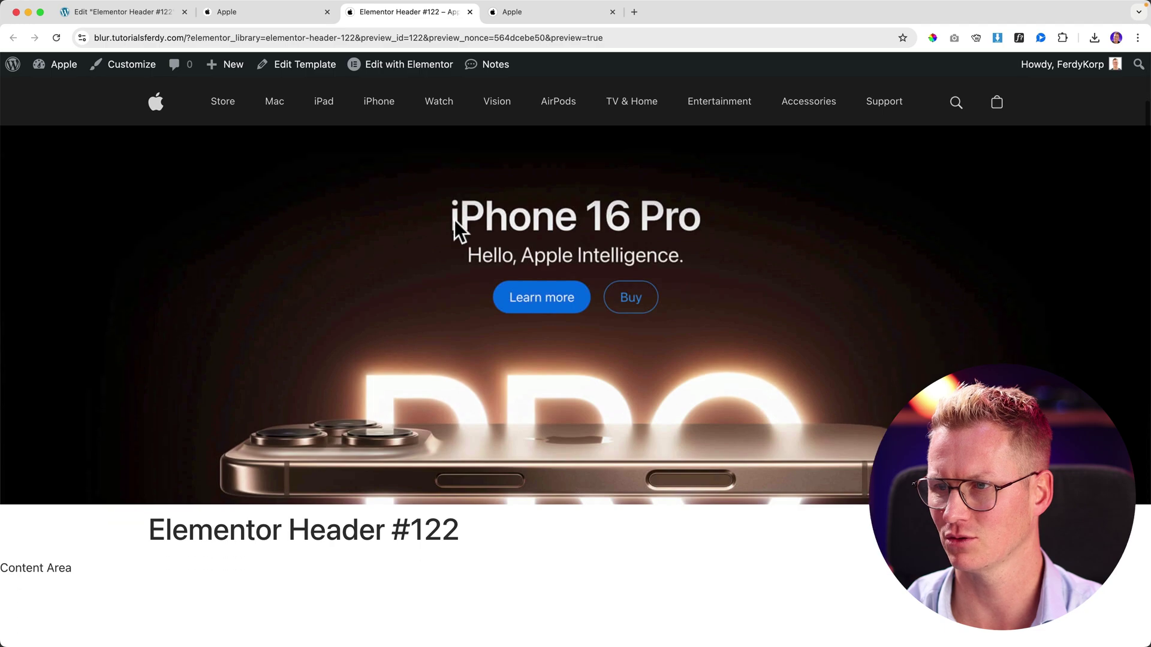
{"action": "scroll", "coordinate": [454, 221], "scroll_direction": "down", "scroll_amount": 2}
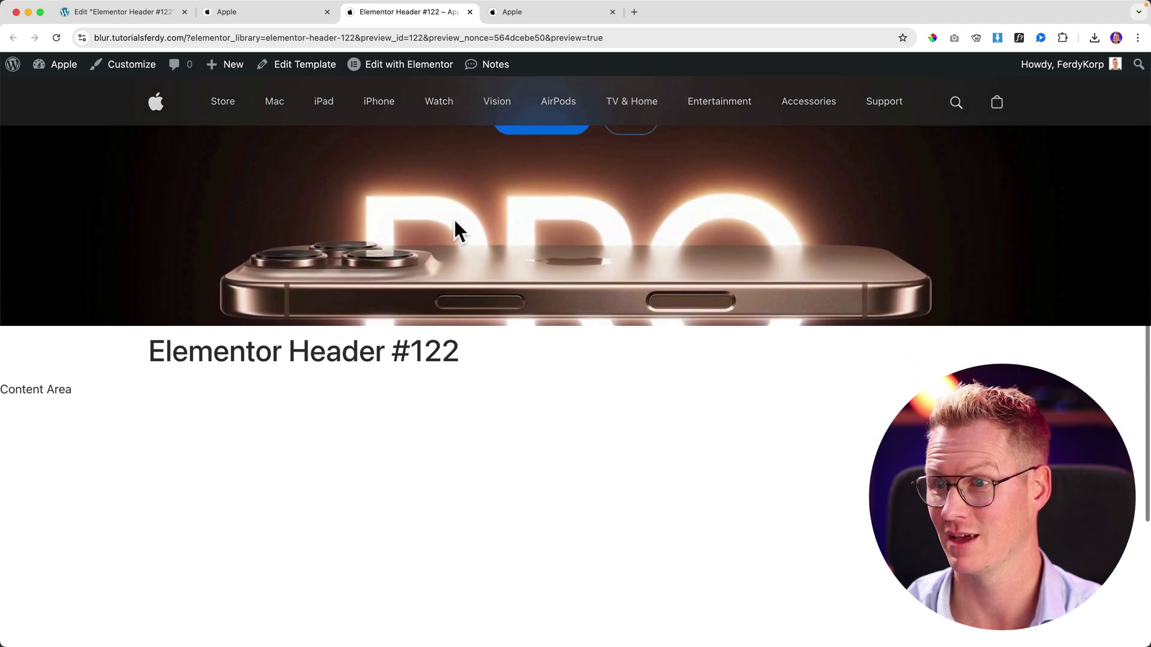
{"action": "scroll", "coordinate": [455, 222], "scroll_direction": "up", "scroll_amount": 5}
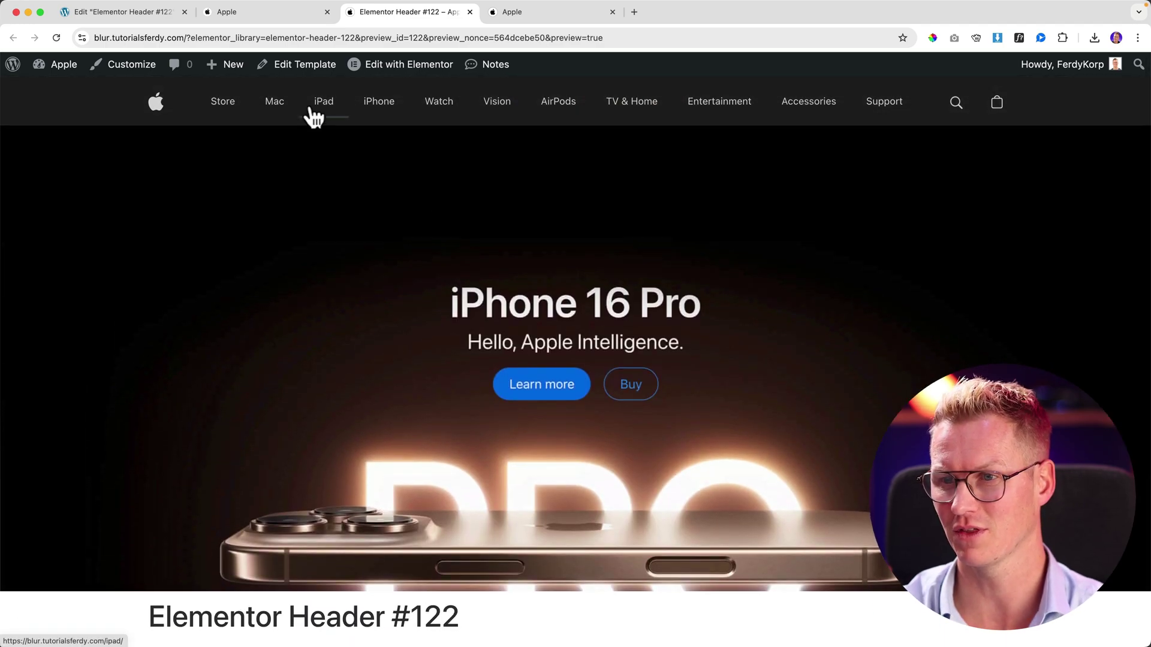
- Set the Menu container's padding to 0 on all sides and publish
{"action": "left_click", "coordinate": [158, 15]}
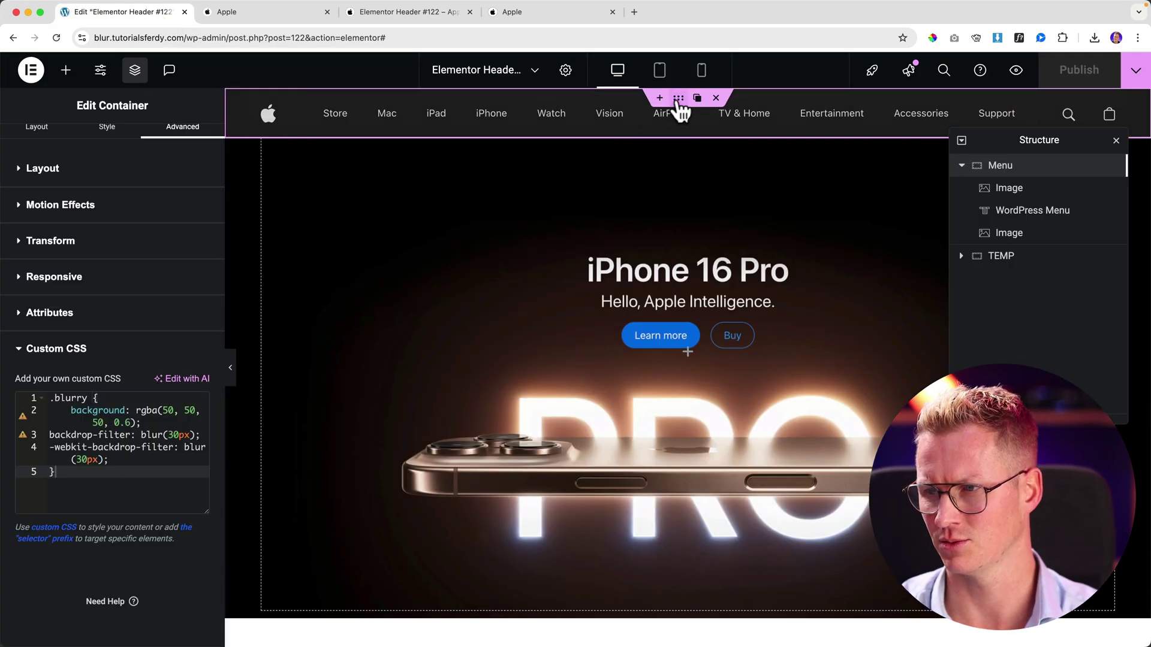
{"action": "scroll", "coordinate": [203, 179], "scroll_direction": "up", "scroll_amount": 2}
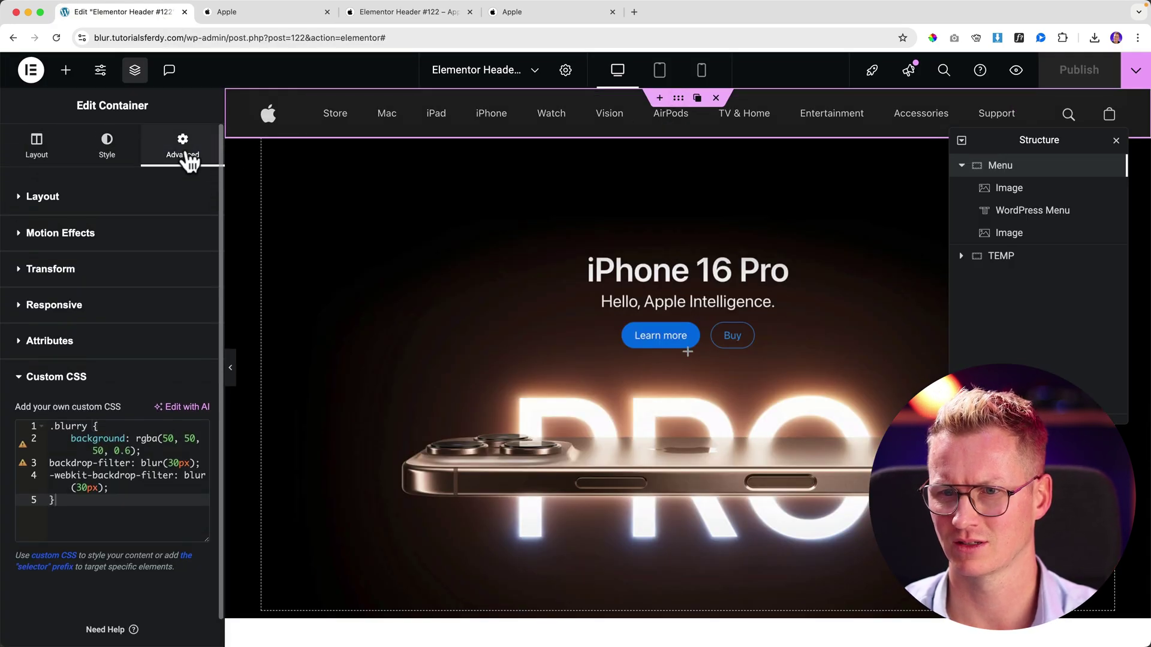
{"action": "left_click", "coordinate": [100, 202]}
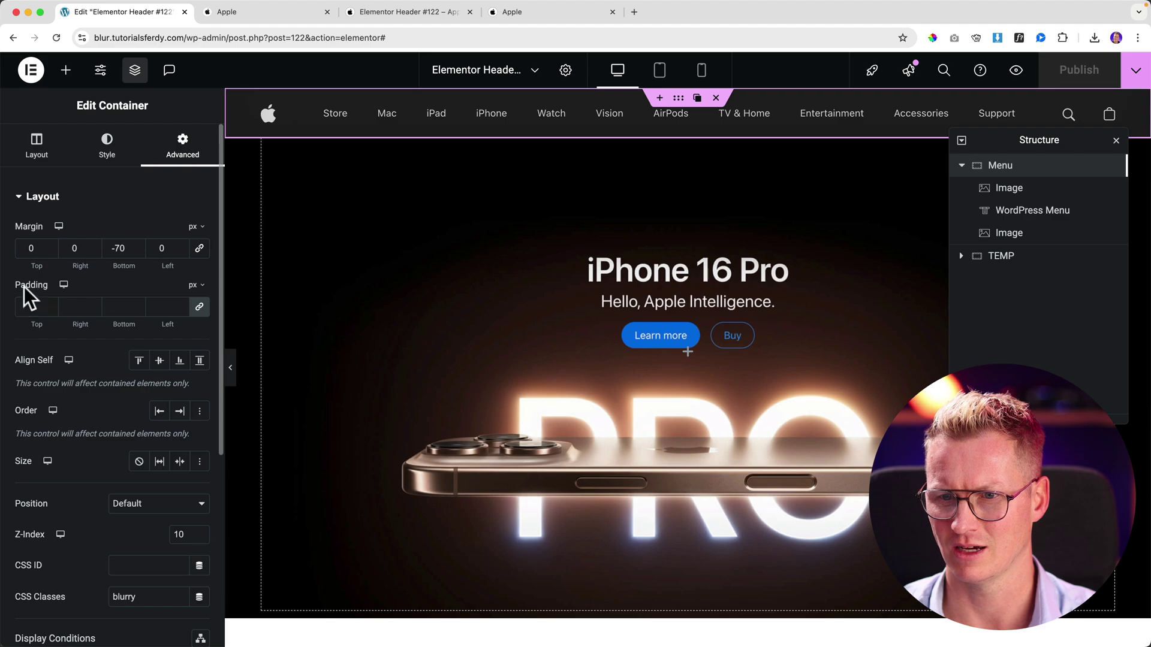
{"action": "left_click", "coordinate": [201, 310]}
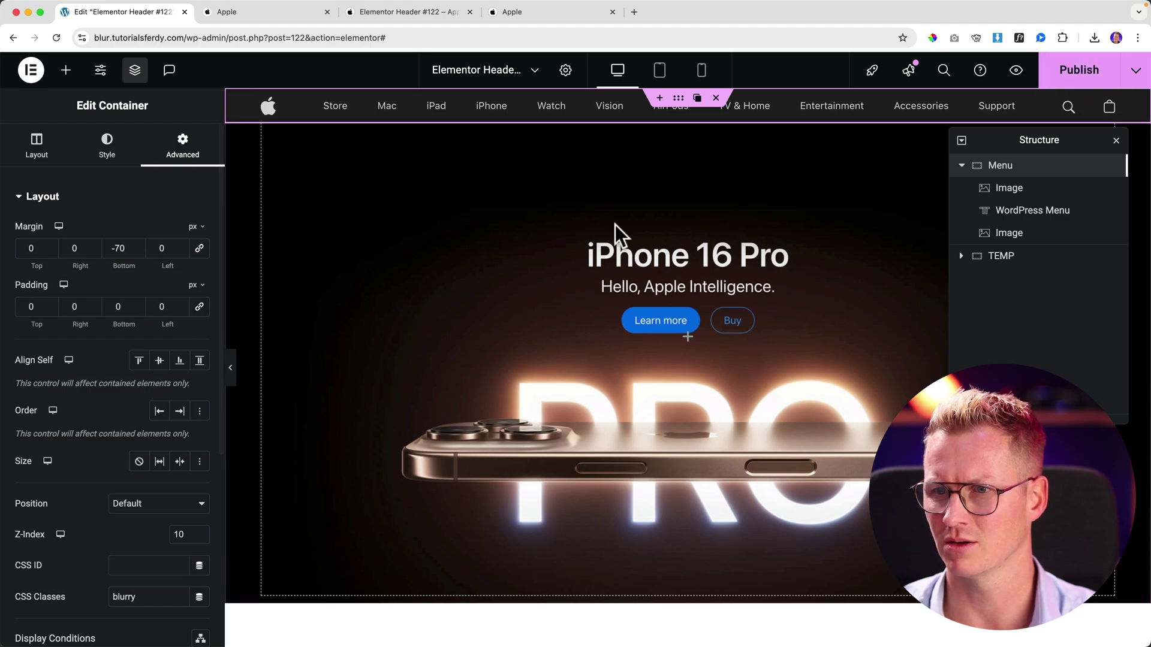
{"action": "left_click", "coordinate": [1061, 82]}
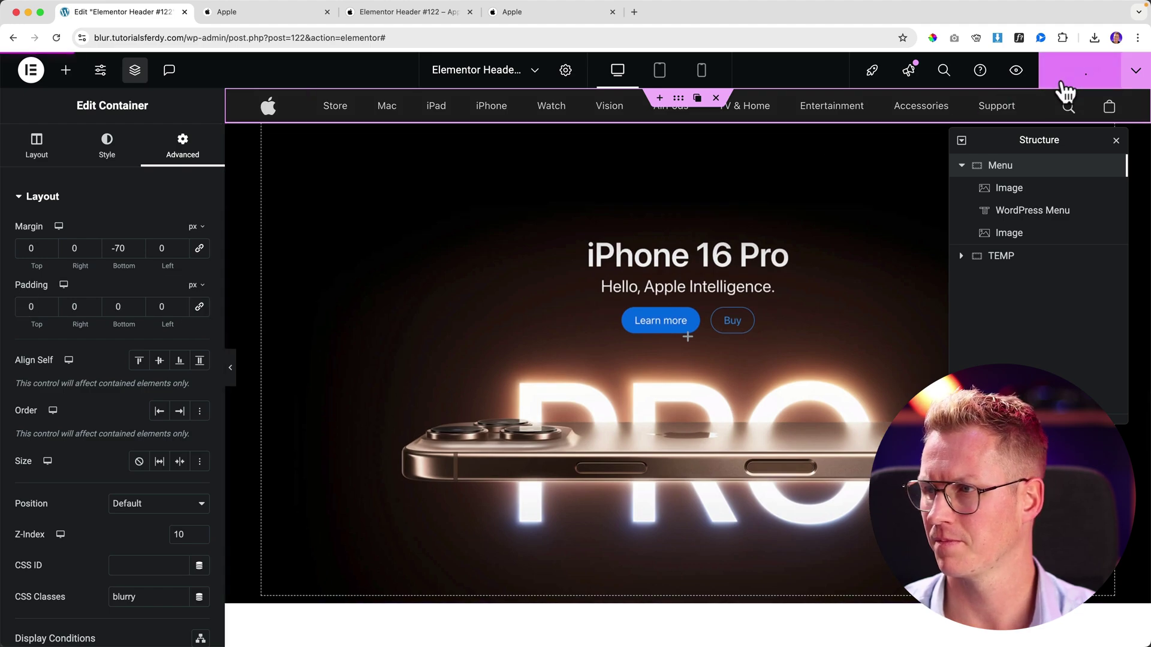
{"action": "left_click", "coordinate": [372, 13]}
{"action": "scroll", "coordinate": [427, 197], "scroll_direction": "down", "scroll_amount": 8}
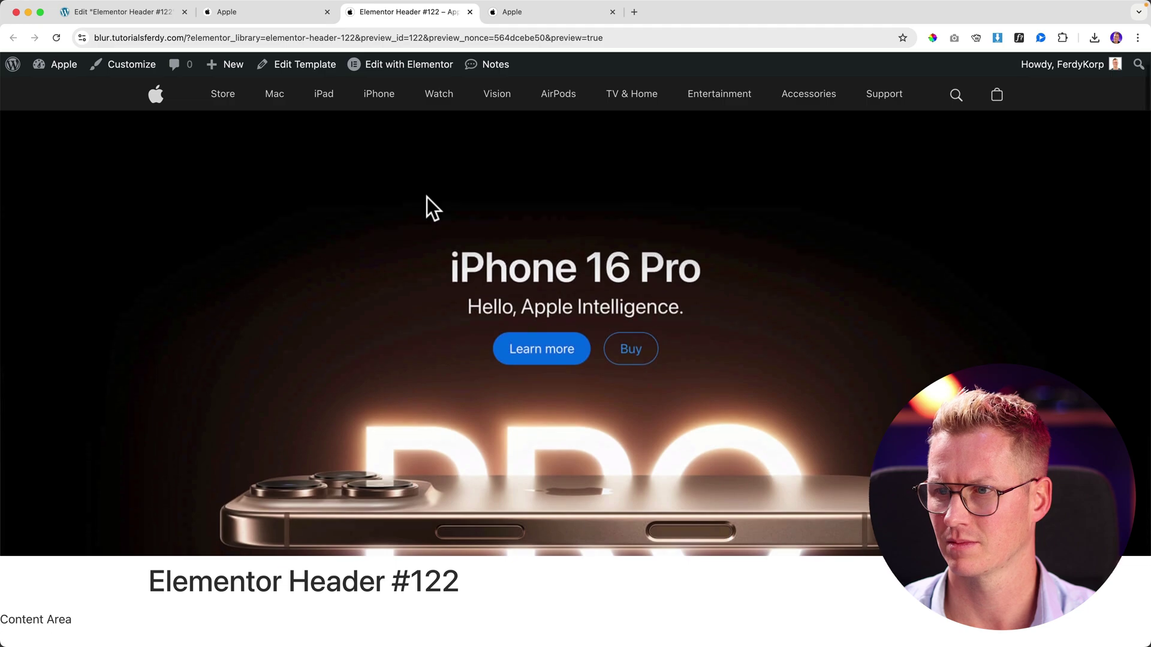
{"action": "scroll", "coordinate": [427, 197], "scroll_direction": "down", "scroll_amount": 2}
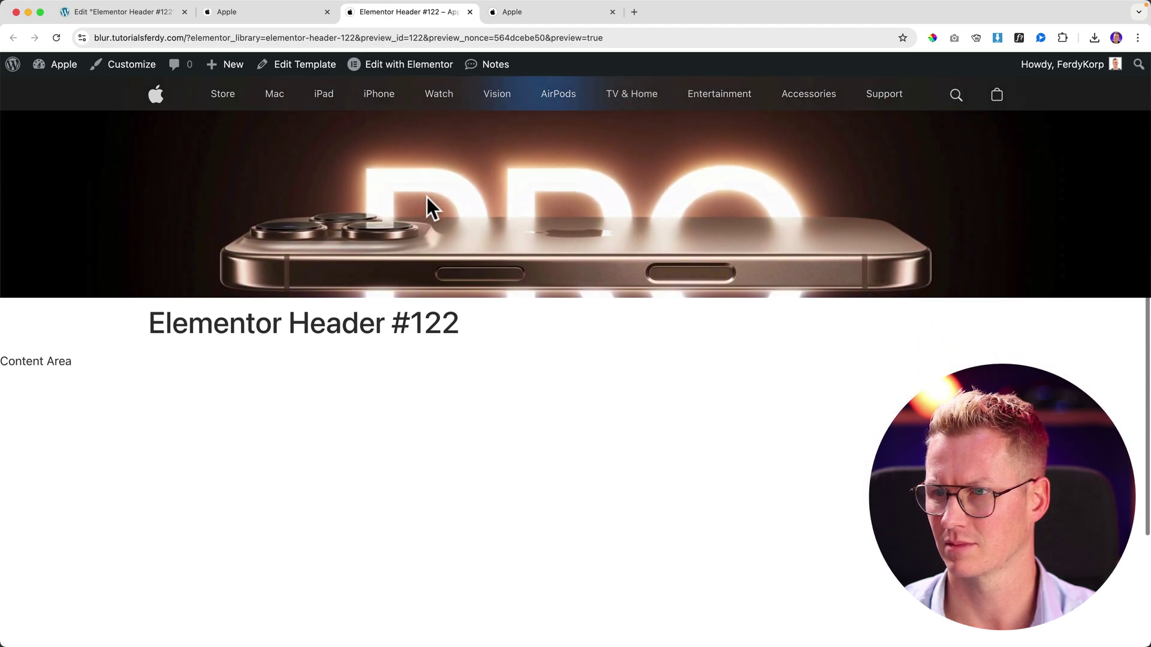
{"action": "left_click", "coordinate": [283, 13]}
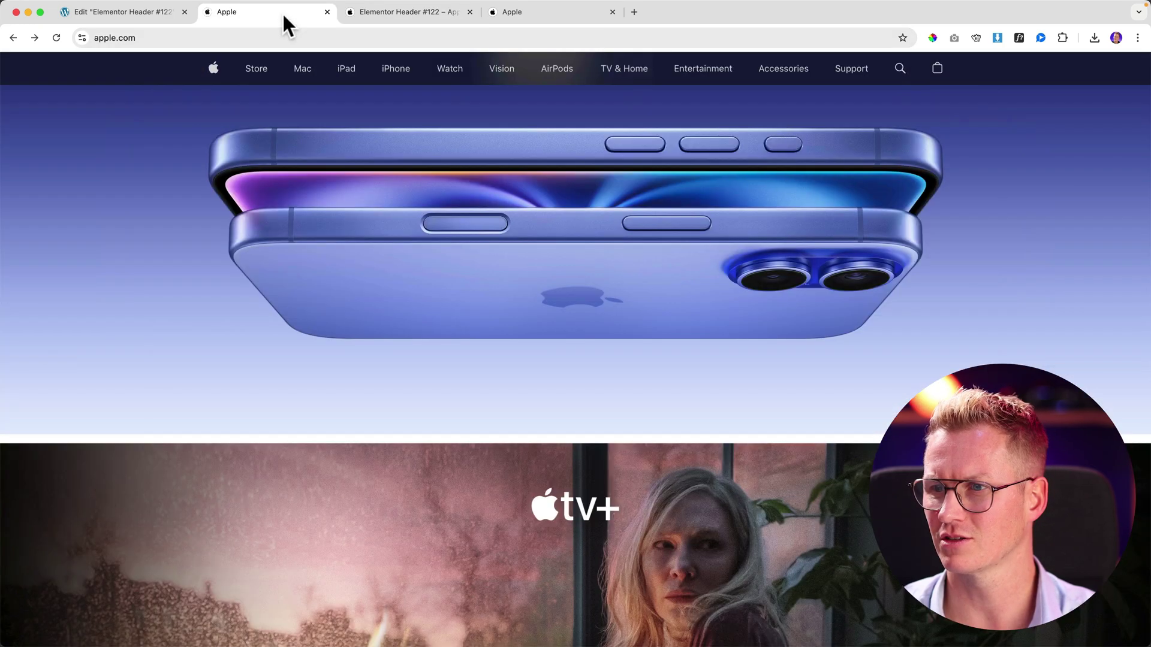
{"action": "scroll", "coordinate": [344, 145], "scroll_direction": "up", "scroll_amount": 15}
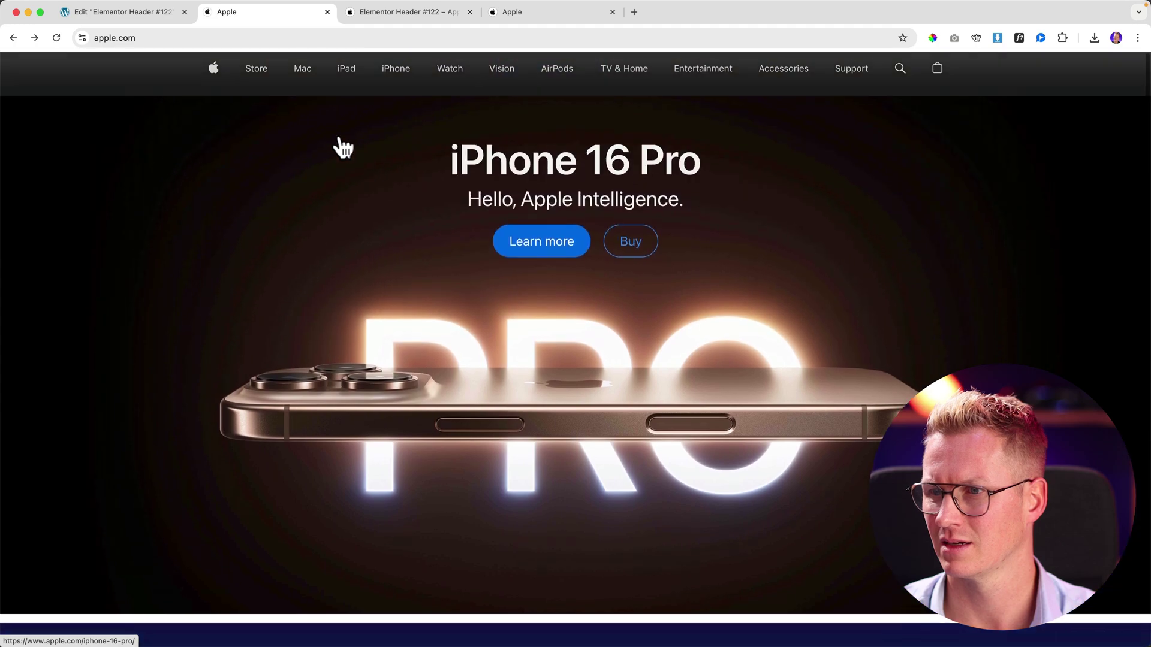
{"action": "scroll", "coordinate": [345, 147], "scroll_direction": "down", "scroll_amount": 4}
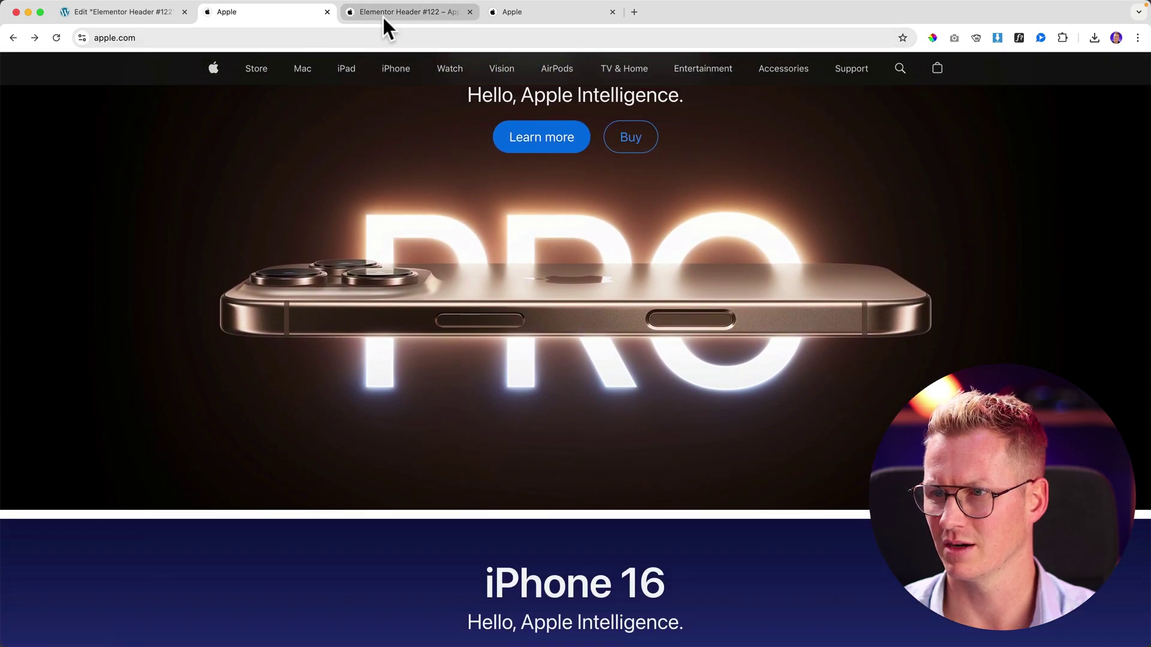
{"action": "left_click", "coordinate": [382, 13]}
{"action": "scroll", "coordinate": [384, 144], "scroll_direction": "up", "scroll_amount": 3}
{"action": "scroll", "coordinate": [503, 144], "scroll_direction": "down", "scroll_amount": 5}
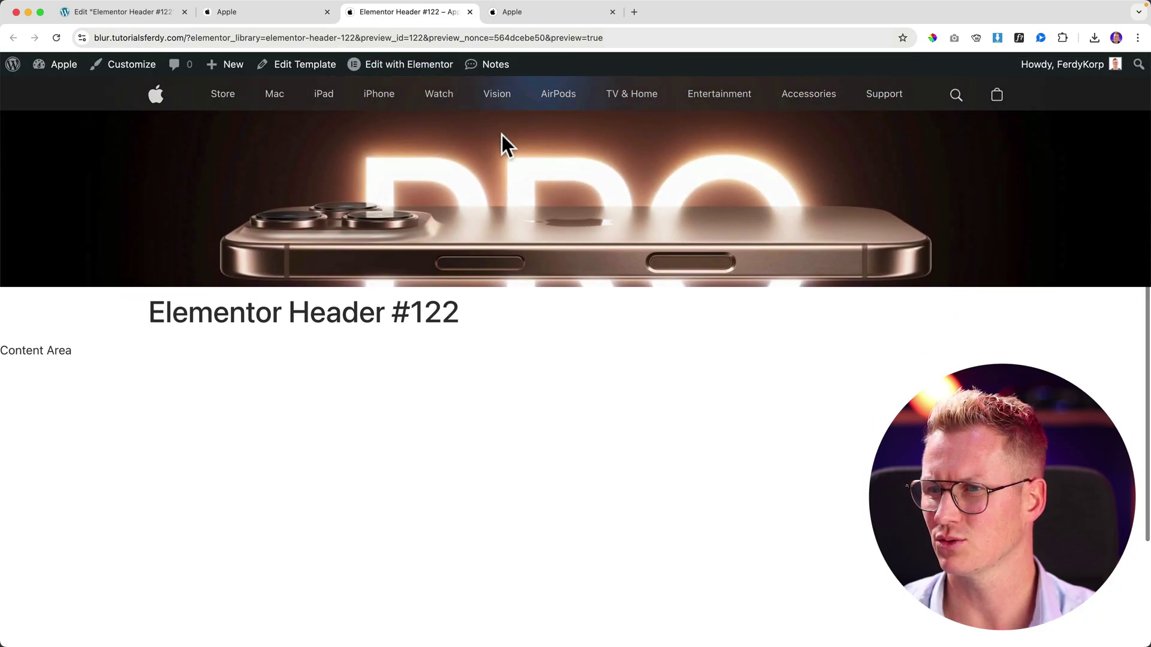
{"action": "key", "text": "ctrl+shift+Tab"}
{"action": "scroll", "coordinate": [470, 210], "scroll_direction": "down", "scroll_amount": 3}
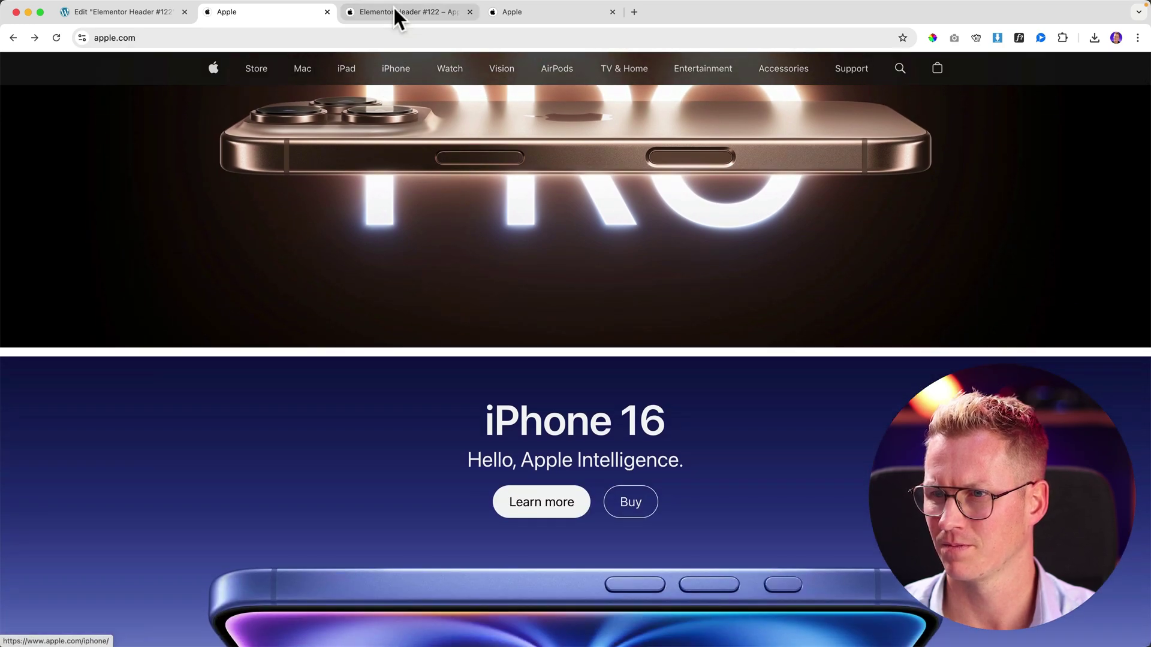
{"action": "left_click", "coordinate": [395, 12]}
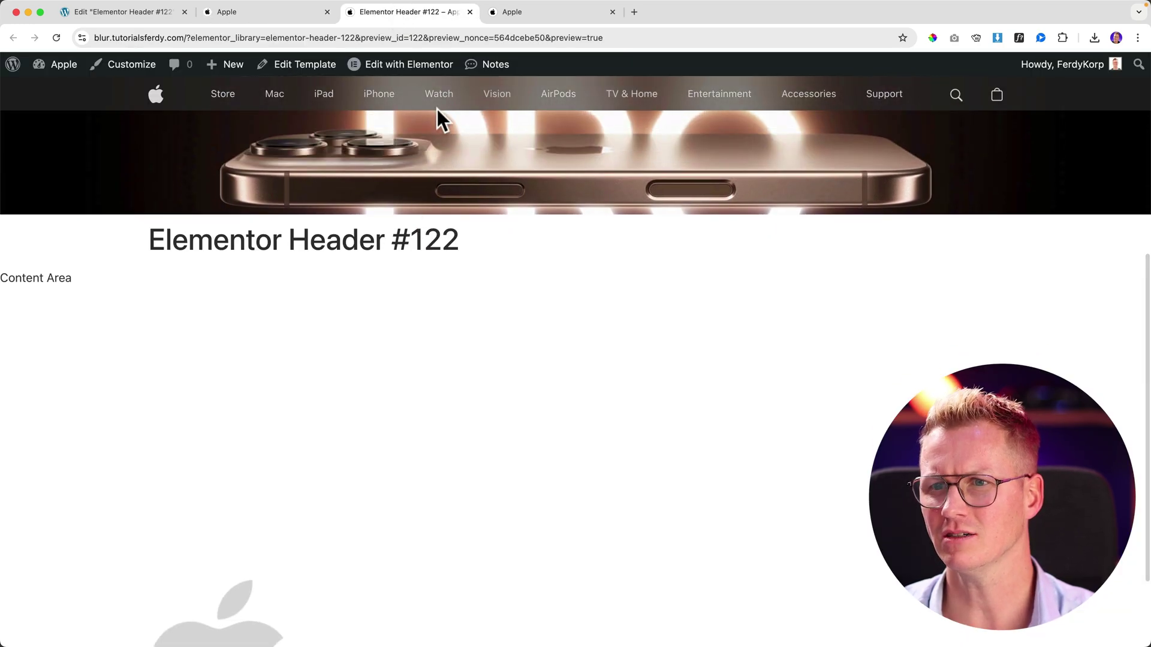
{"action": "left_click", "coordinate": [148, 16]}
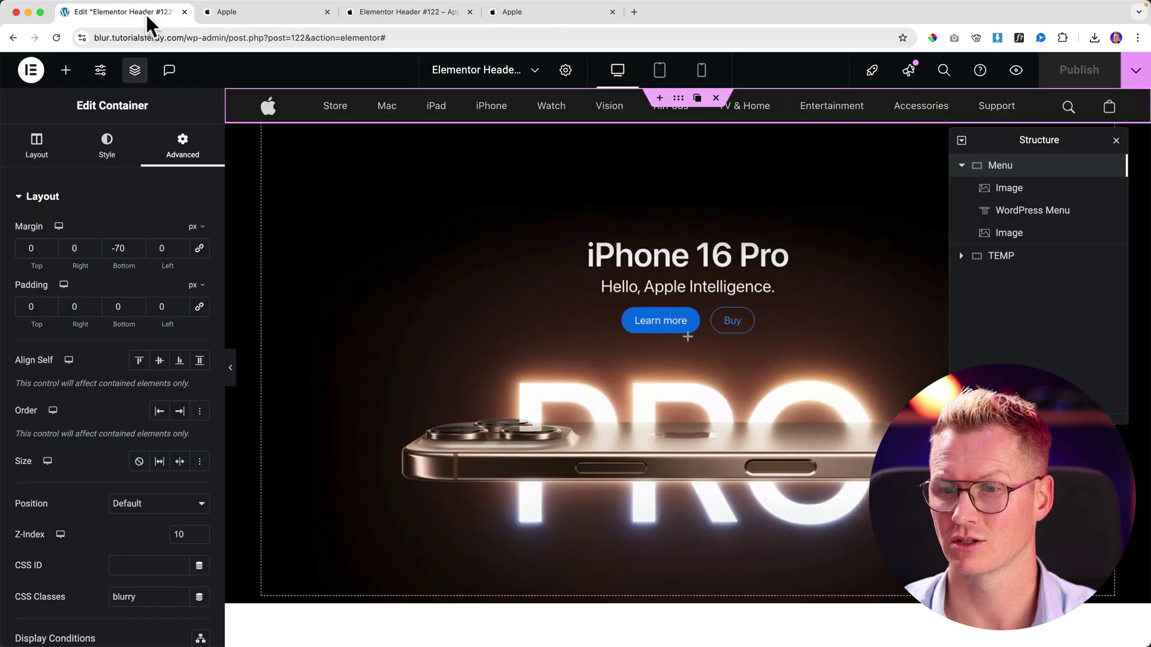
- In the container's Custom CSS, make the background colour pure black (0, 0, 0)
{"action": "left_click", "coordinate": [78, 198]}
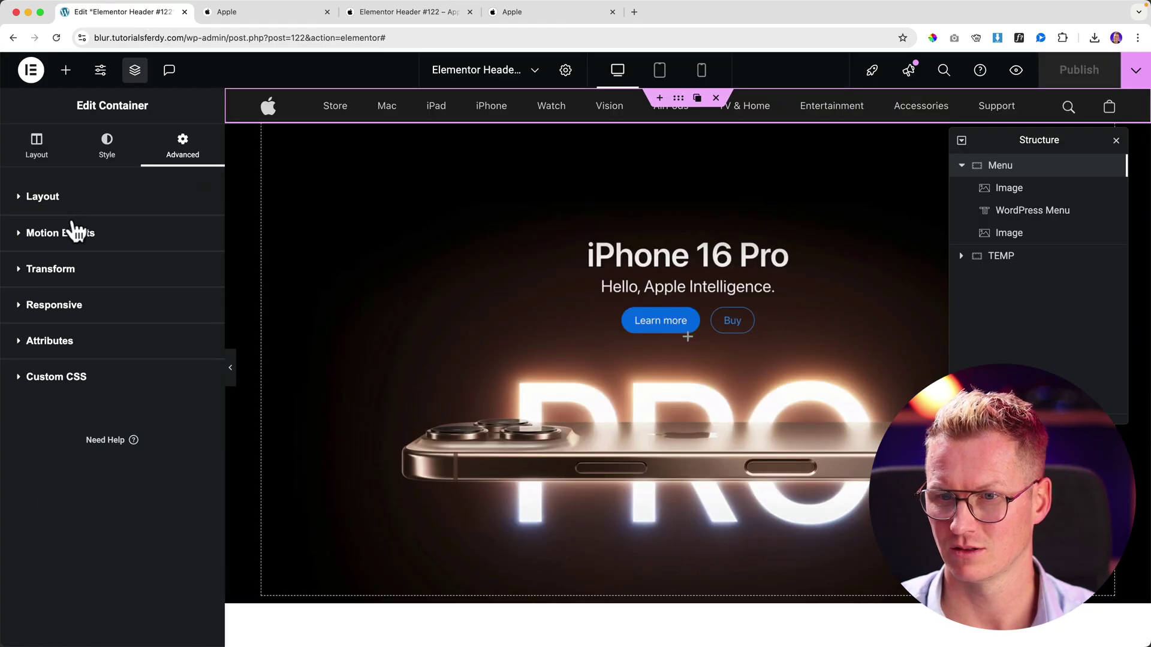
{"action": "left_click", "coordinate": [65, 378]}
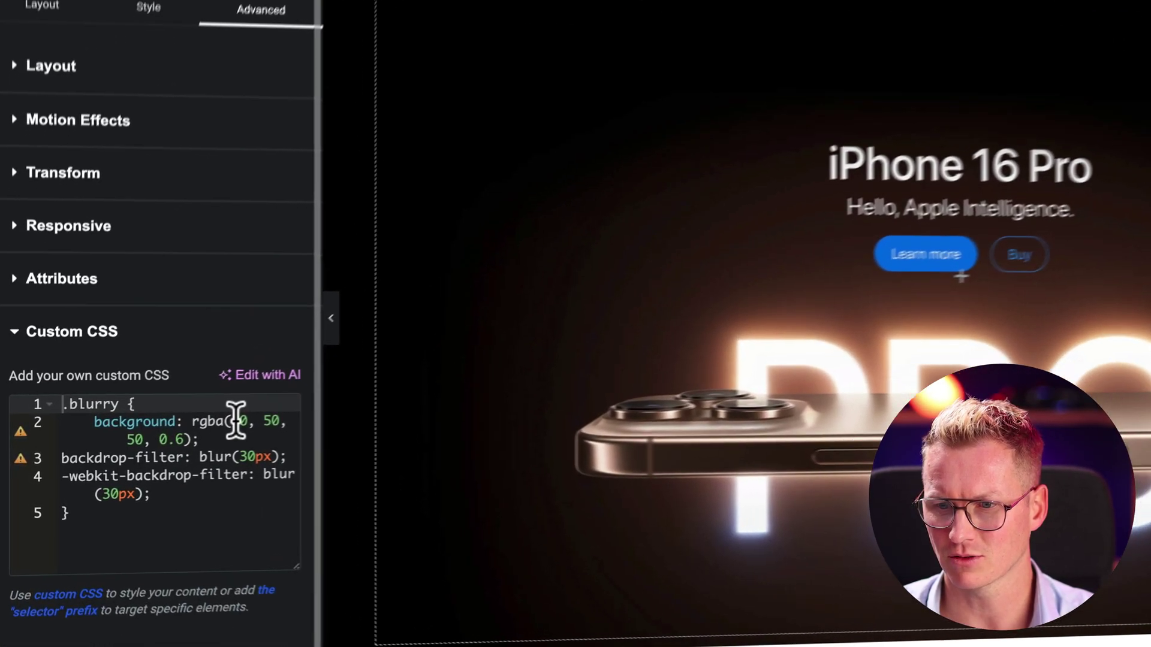
{"action": "left_click", "coordinate": [170, 439]}
{"action": "key", "text": "BackSpace"}
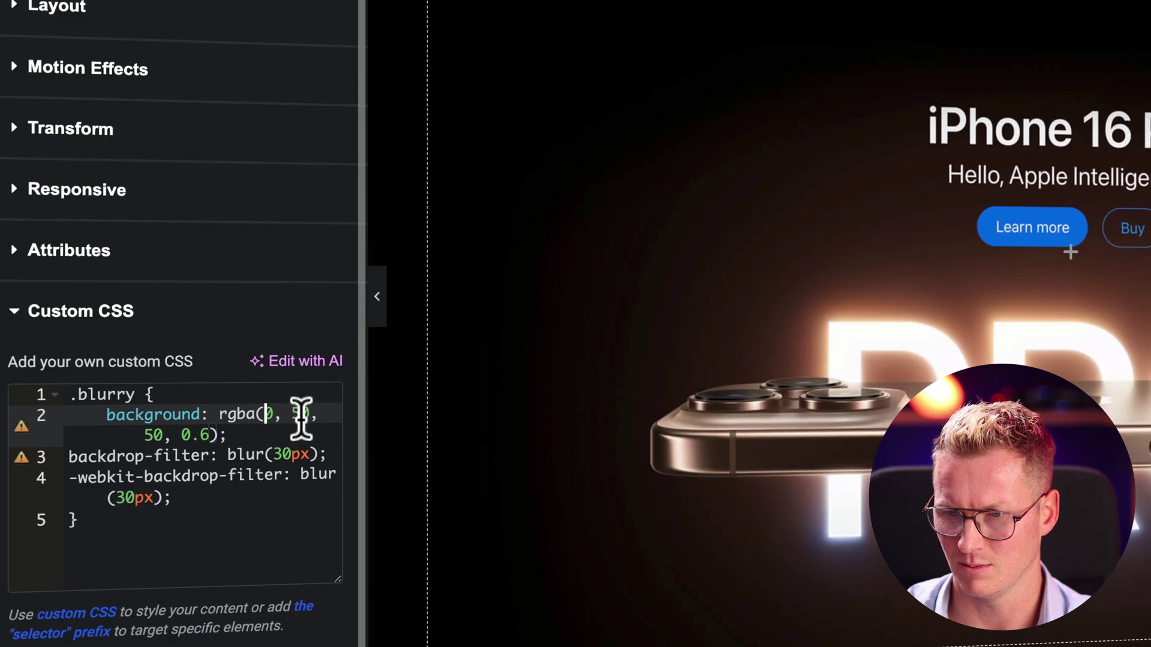
{"action": "left_click", "coordinate": [308, 414]}
{"action": "key", "text": "BackSpace"}
{"action": "left_click", "coordinate": [327, 415]}
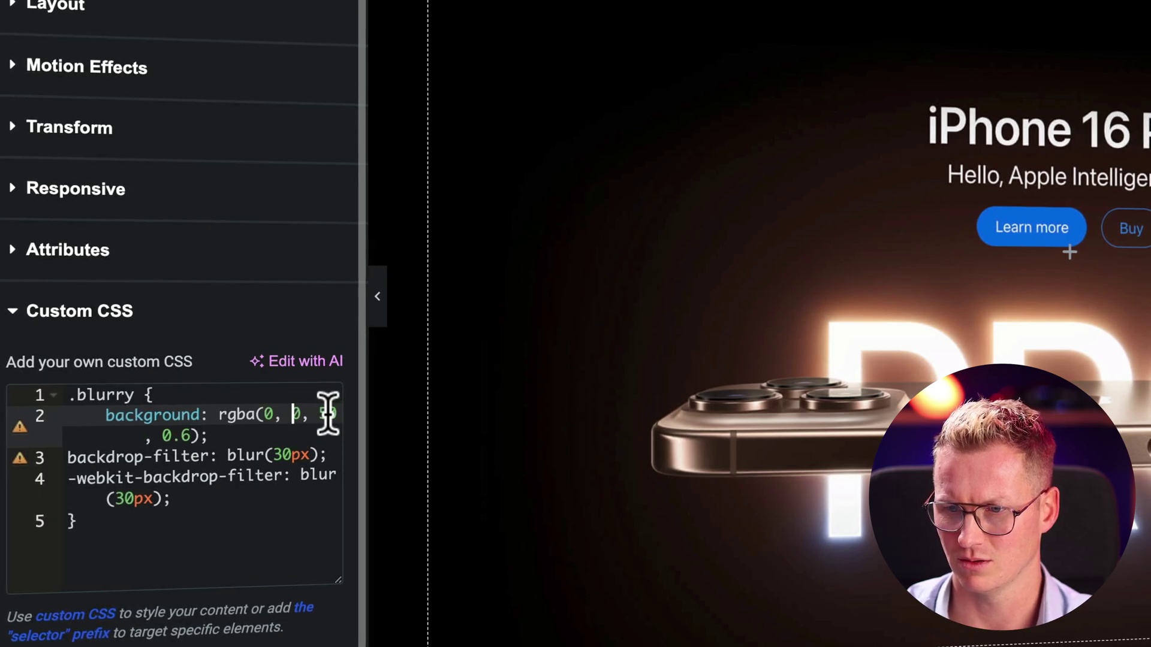
{"action": "key", "text": "BackSpace"}
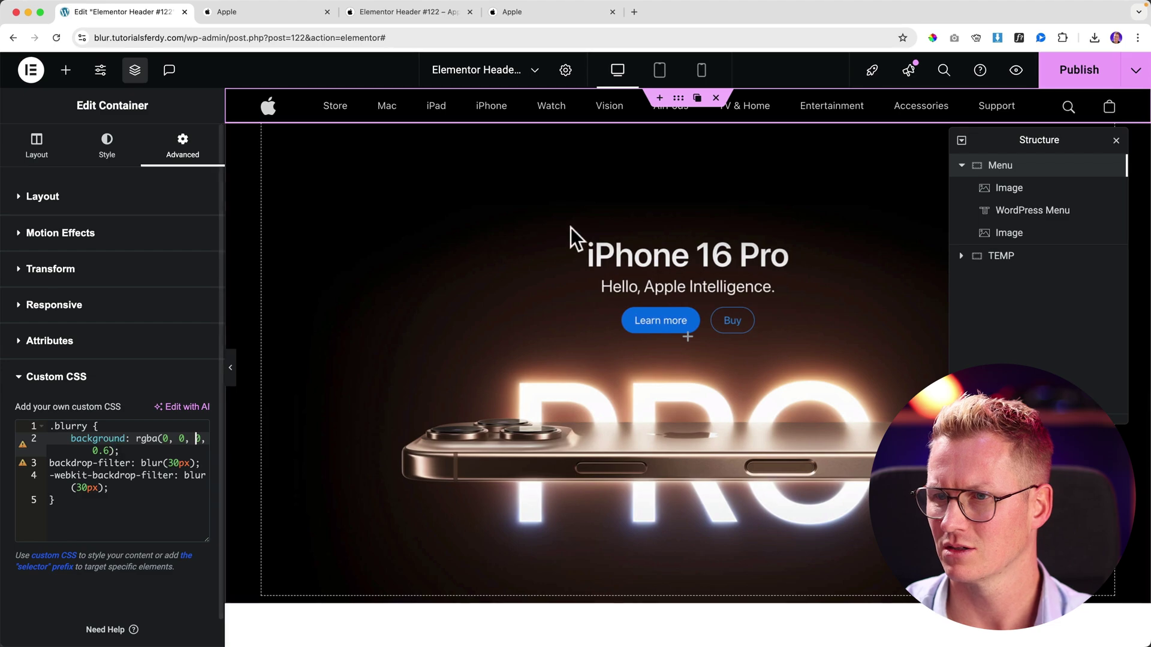
- Set the background opacity to 0.8 and compare the header with apple.com
{"action": "scroll", "coordinate": [860, 178], "scroll_direction": "down", "scroll_amount": 10}
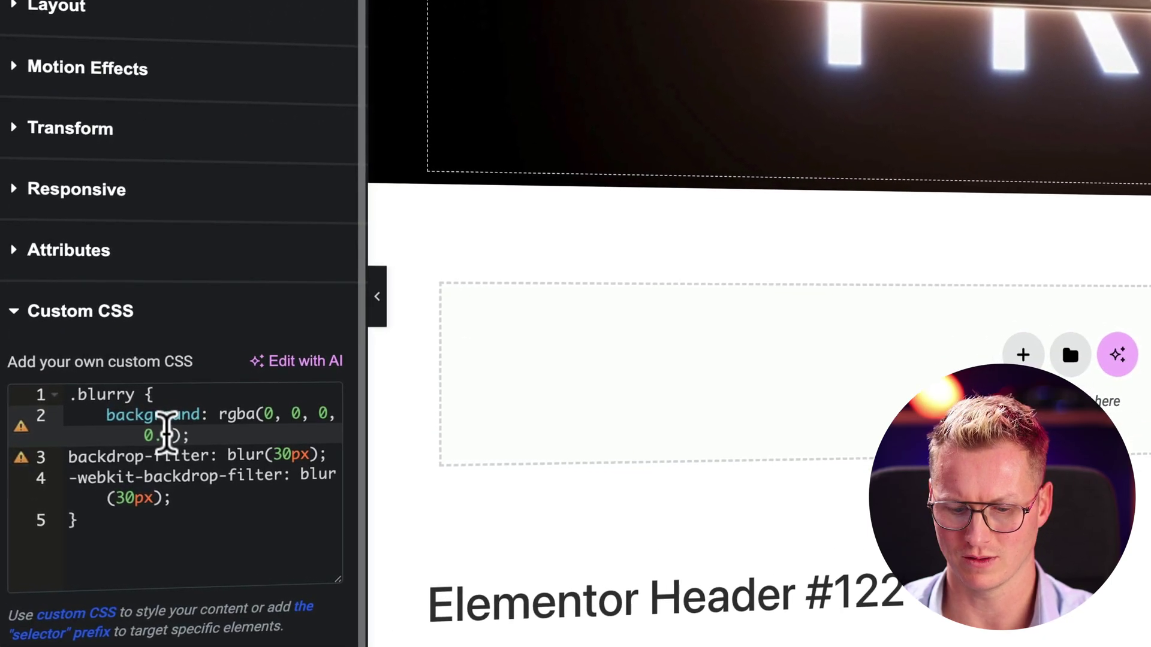
{"action": "type", "text": "9"}
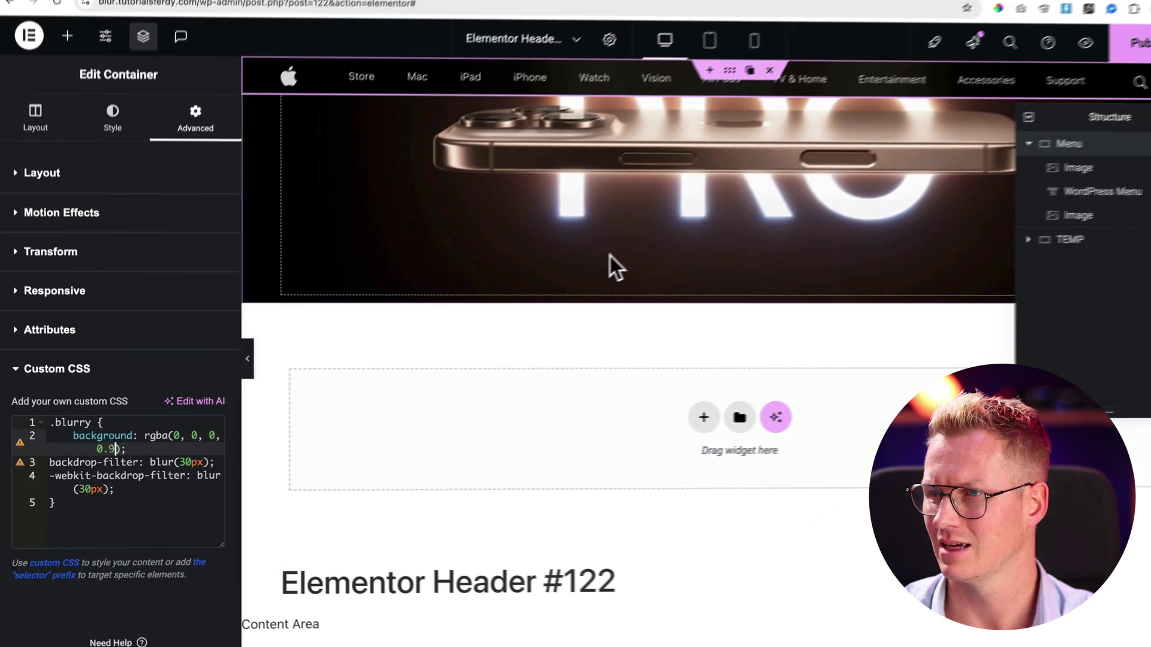
{"action": "scroll", "coordinate": [611, 257], "scroll_direction": "down", "scroll_amount": 1}
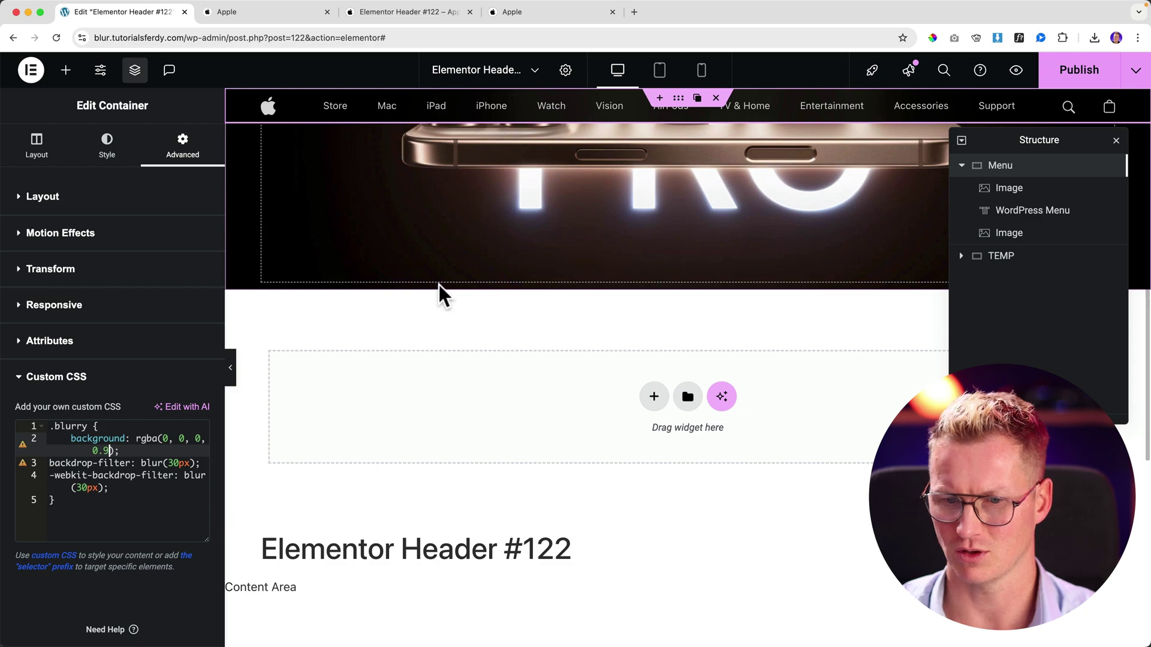
{"action": "key", "text": "BackSpace"}
{"action": "type", "text": "8"}
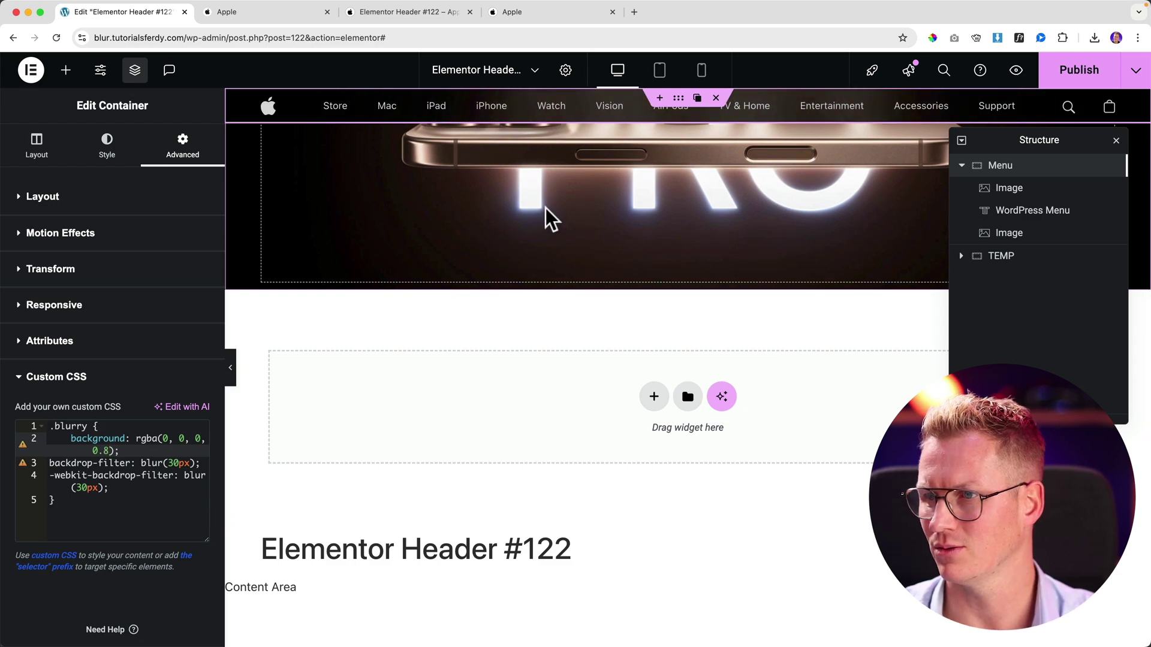
{"action": "scroll", "coordinate": [546, 208], "scroll_direction": "up", "scroll_amount": 1}
{"action": "left_click", "coordinate": [285, 15]}
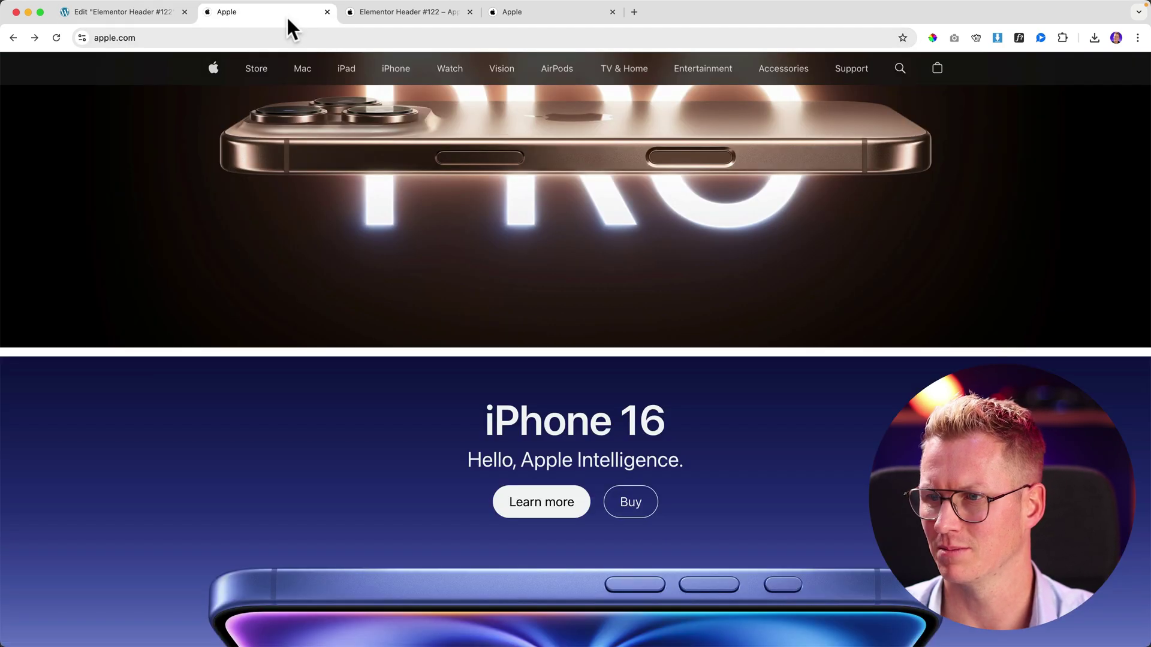
{"action": "scroll", "coordinate": [475, 172], "scroll_direction": "up", "scroll_amount": 2}
{"action": "scroll", "coordinate": [475, 172], "scroll_direction": "down", "scroll_amount": 2}
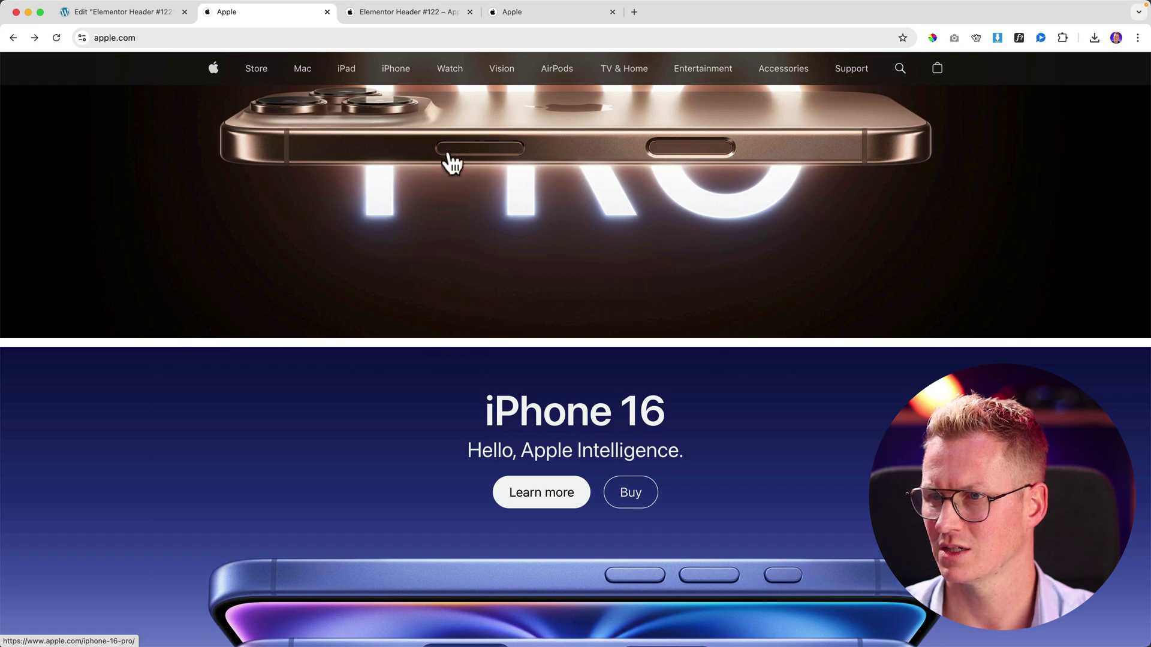
- Lower the background alpha from 0.8 to 0.6, then compare with apple.com again
{"action": "left_click", "coordinate": [168, 17]}
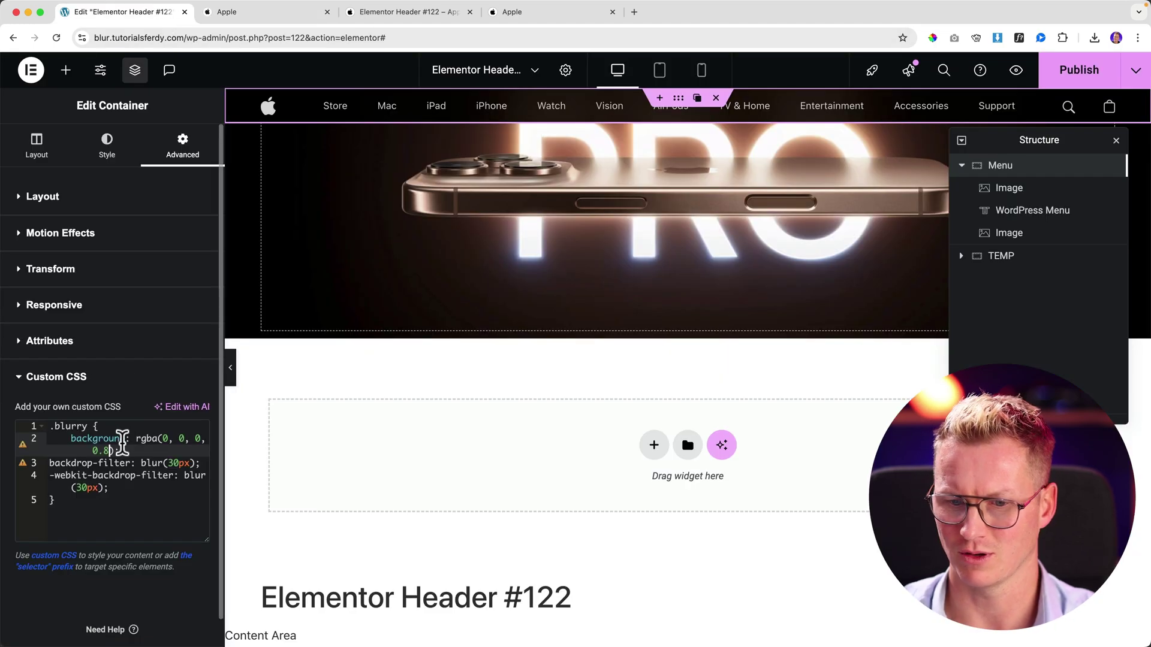
{"action": "key", "text": "BackSpace"}
{"action": "type", "text": "7"}
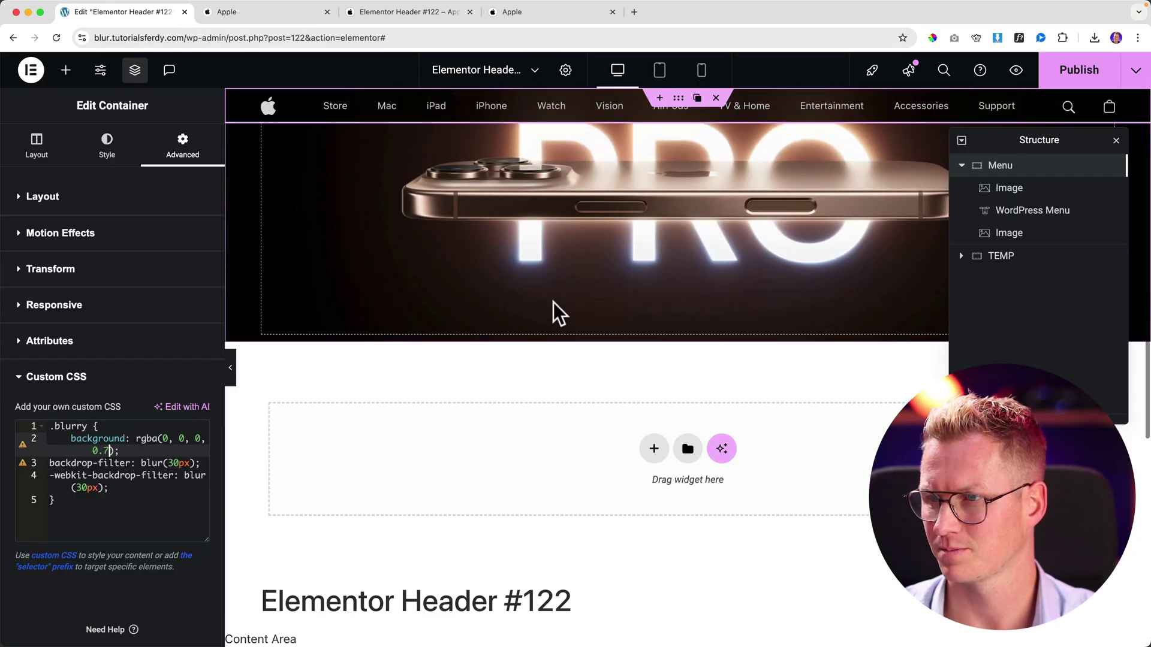
{"action": "scroll", "coordinate": [552, 311], "scroll_direction": "up", "scroll_amount": 2}
{"action": "type", "text": "6"}
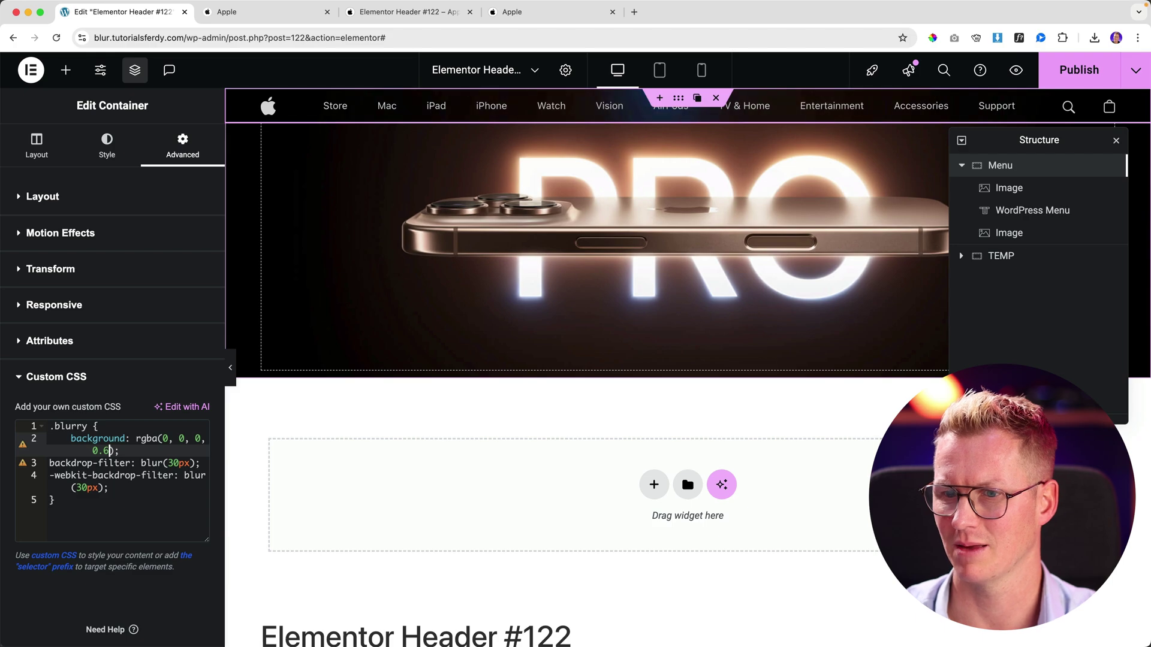
{"action": "scroll", "coordinate": [542, 280], "scroll_direction": "down", "scroll_amount": 3}
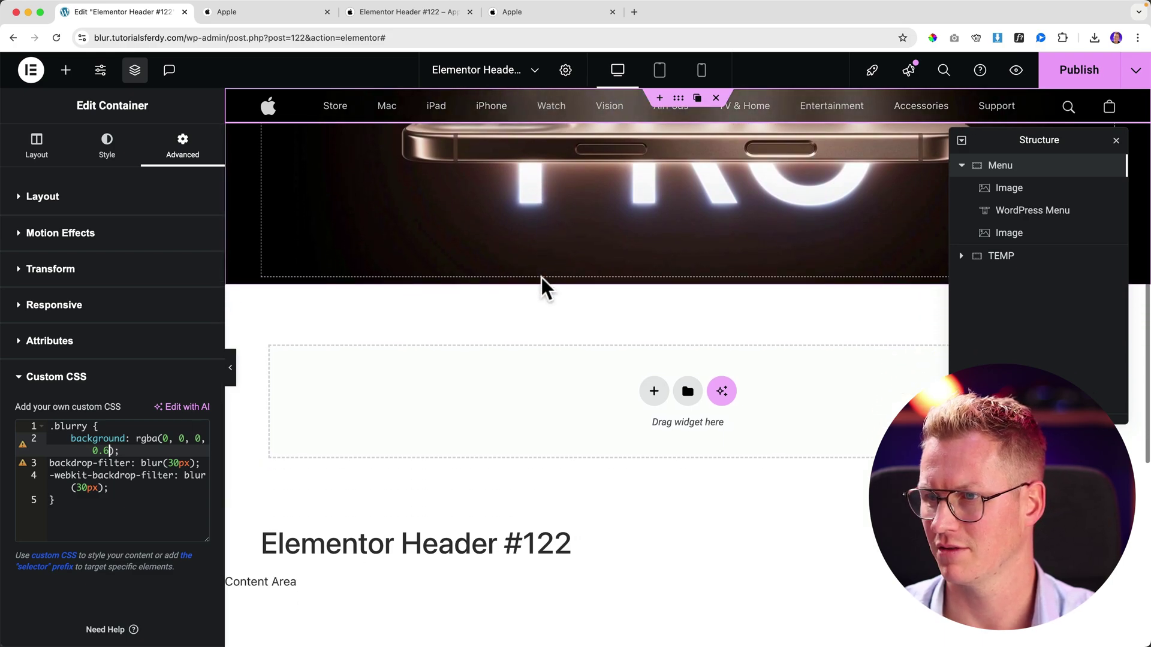
{"action": "left_click", "coordinate": [291, 16]}
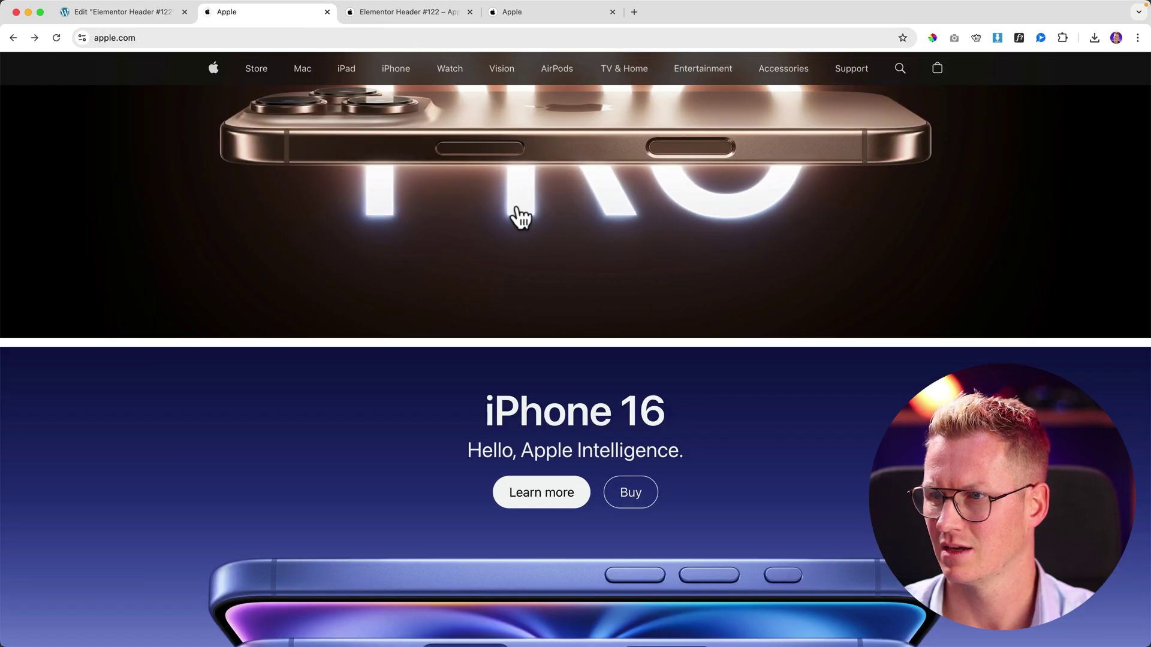
{"action": "scroll", "coordinate": [552, 240], "scroll_direction": "down", "scroll_amount": 2}
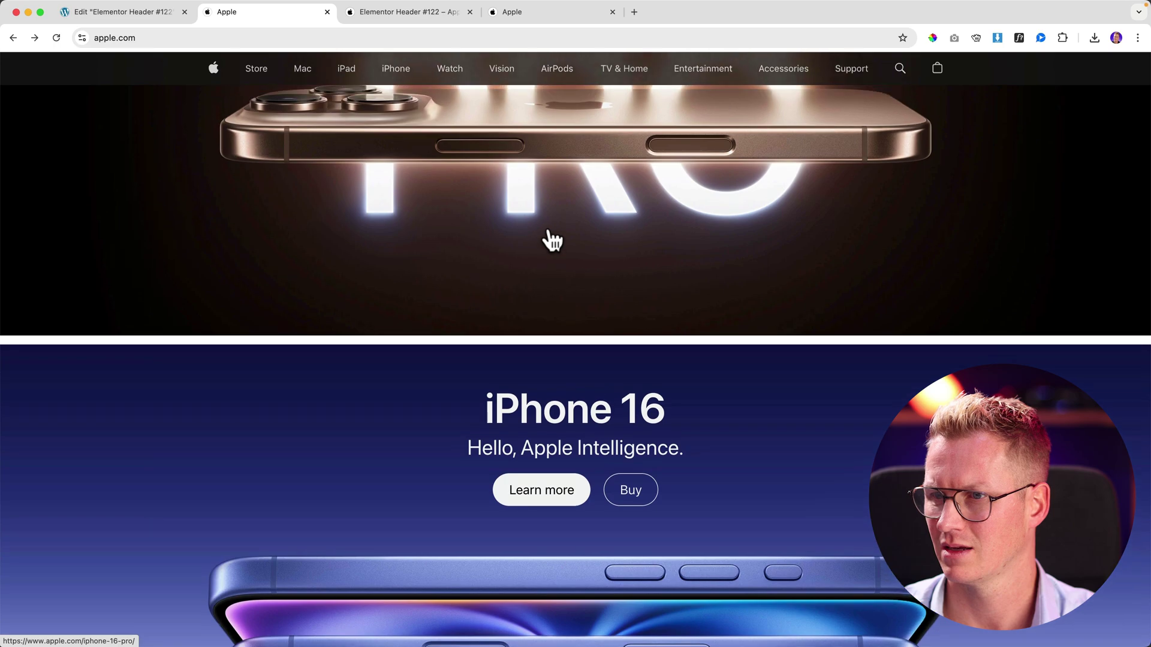
- Reduce both backdrop-filter and -webkit-backdrop-filter blurs from 30px to 10px
{"action": "left_click", "coordinate": [163, 12]}
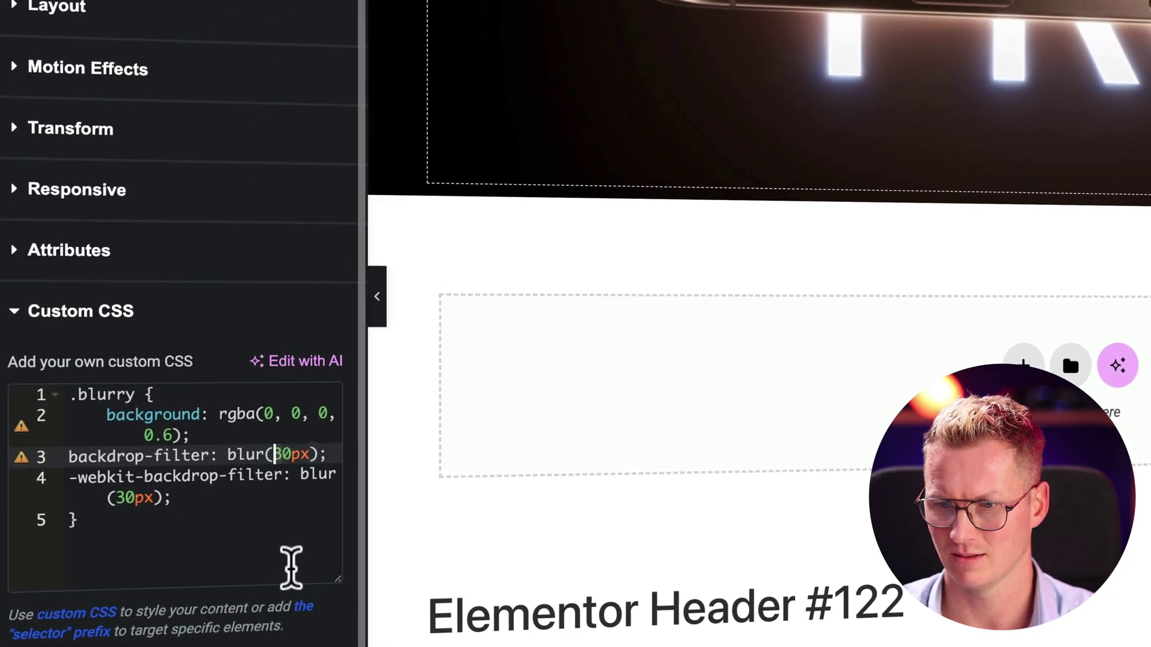
{"action": "left_click", "coordinate": [279, 454]}
{"action": "key", "text": "BackSpace"}
{"action": "type", "text": "1"}
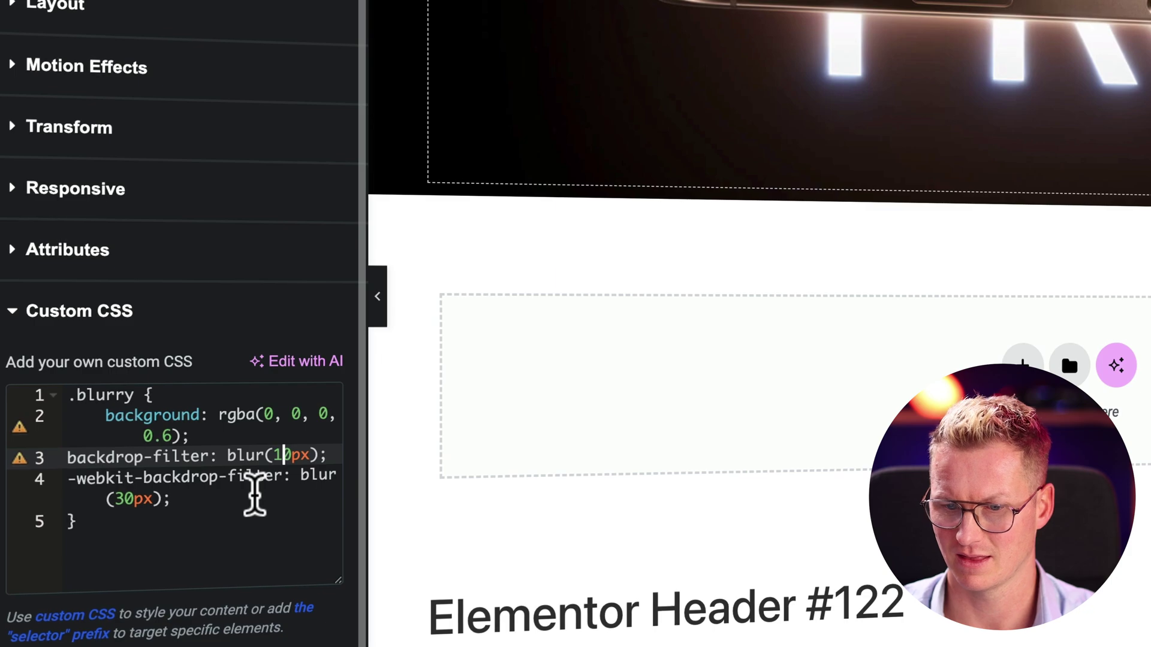
{"action": "left_click", "coordinate": [126, 500]}
{"action": "key", "text": "BackSpace"}
{"action": "type", "text": "1"}
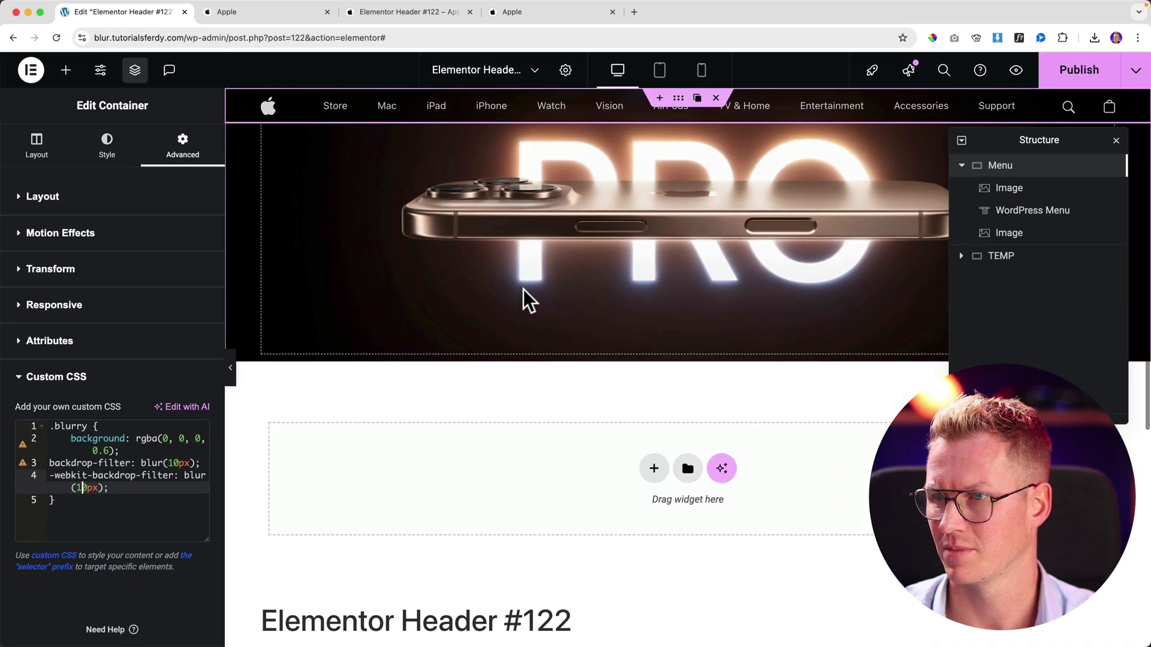
{"action": "scroll", "coordinate": [524, 289], "scroll_direction": "down", "scroll_amount": 2}
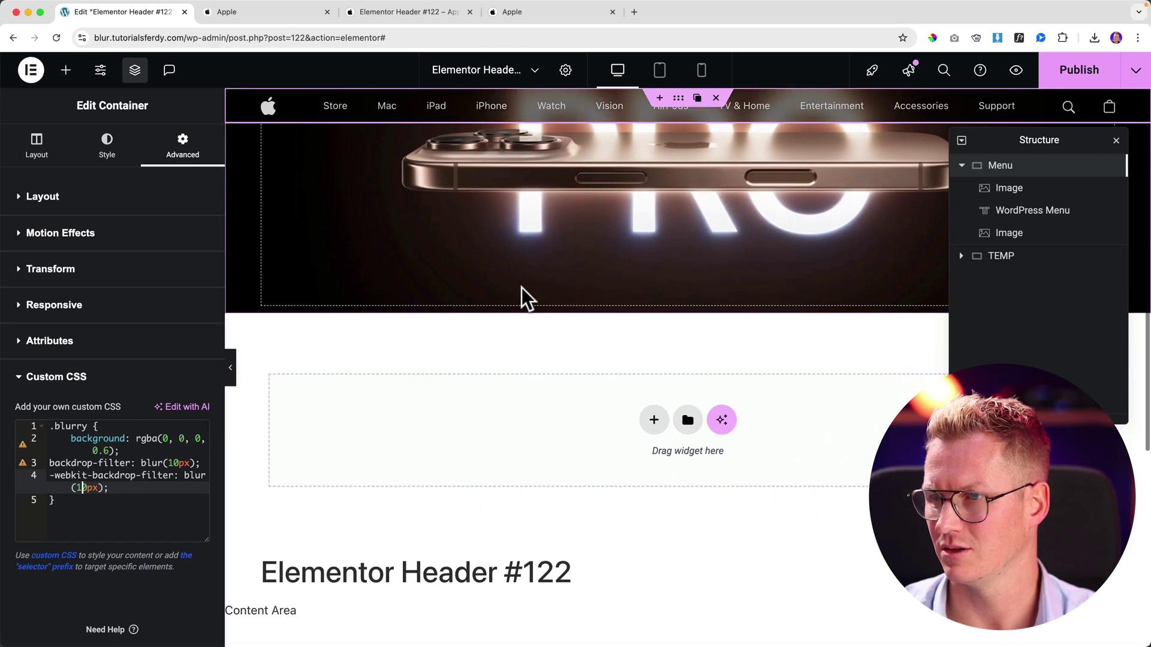
{"action": "scroll", "coordinate": [641, 131], "scroll_direction": "down", "scroll_amount": 3}
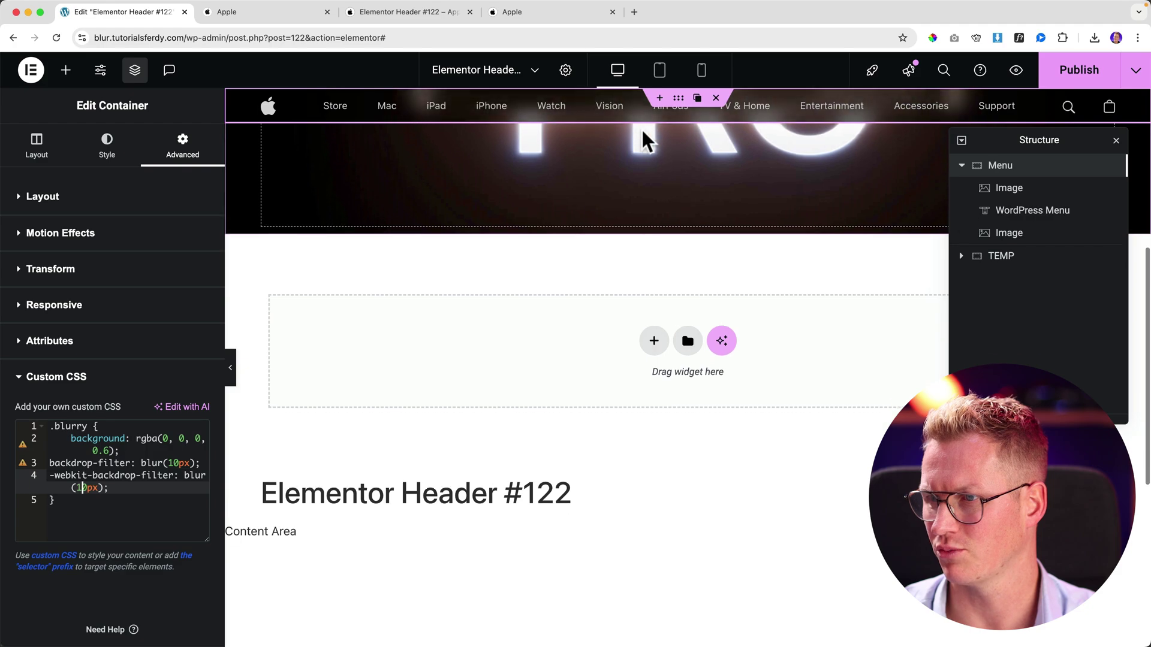
- Raise both blur values to 110px
{"action": "left_click", "coordinate": [173, 464]}
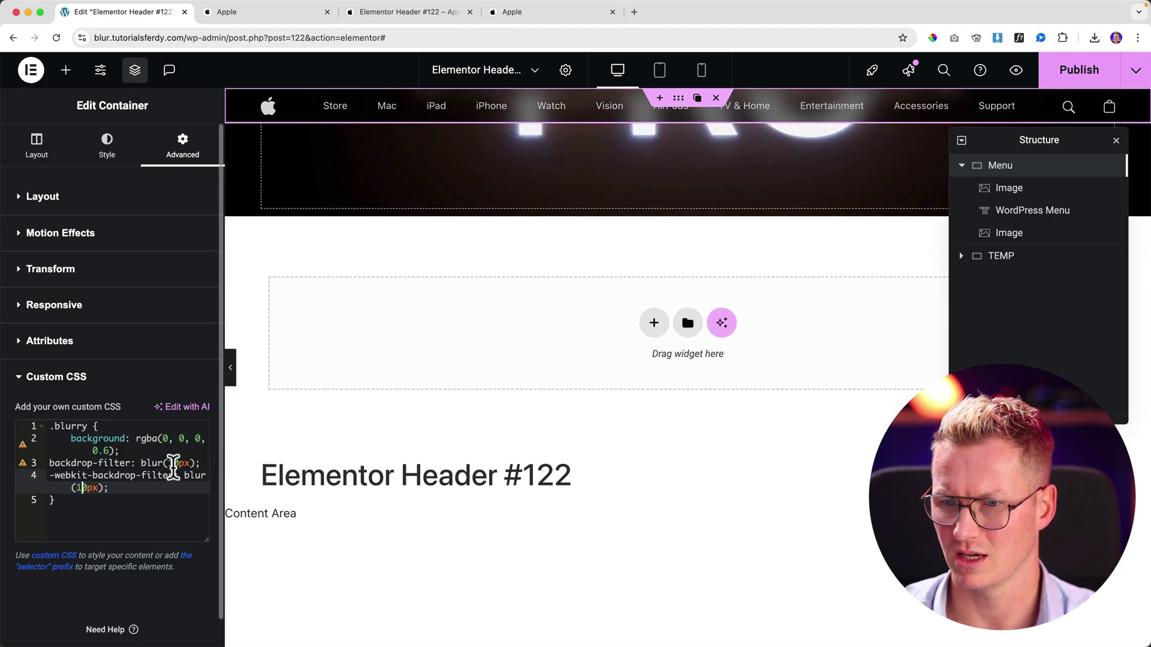
{"action": "type", "text": "1"}
{"action": "left_click", "coordinate": [83, 487]}
{"action": "type", "text": "1"}
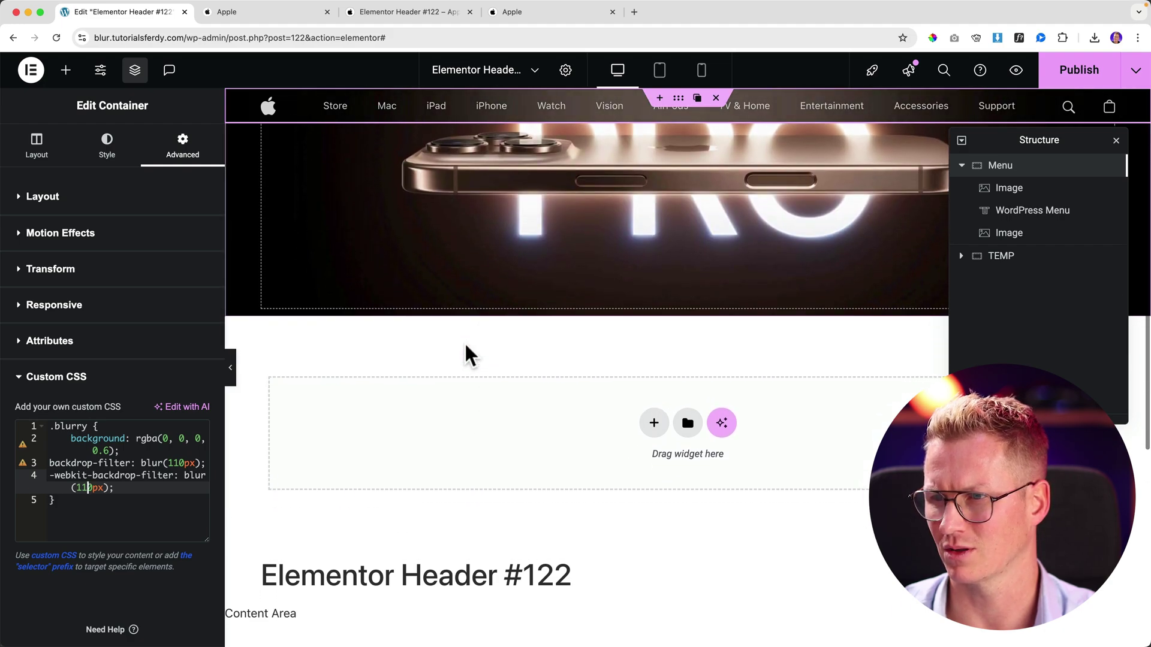
- Set both backdrop blur values to 20px and check the canvas preview
{"action": "left_click", "coordinate": [172, 463]}
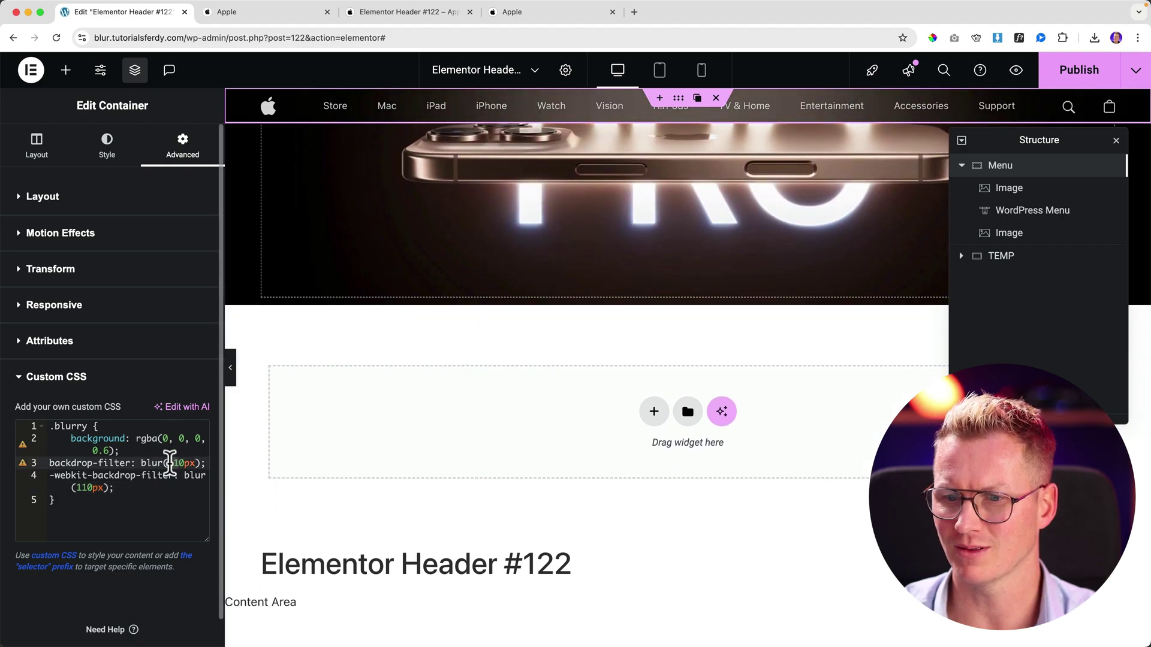
{"action": "key", "text": "Delete"}
{"action": "key", "text": "Delete"}
{"action": "type", "text": "2"}
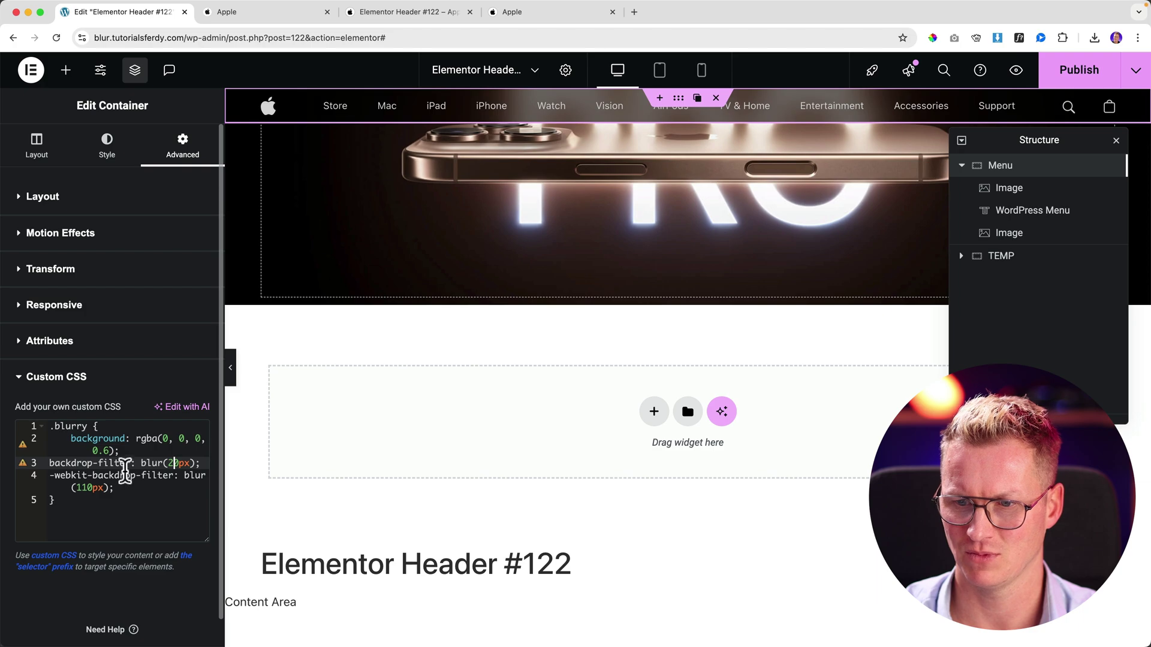
{"action": "left_click", "coordinate": [81, 487]}
{"action": "key", "text": "Delete"}
{"action": "type", "text": "2"}
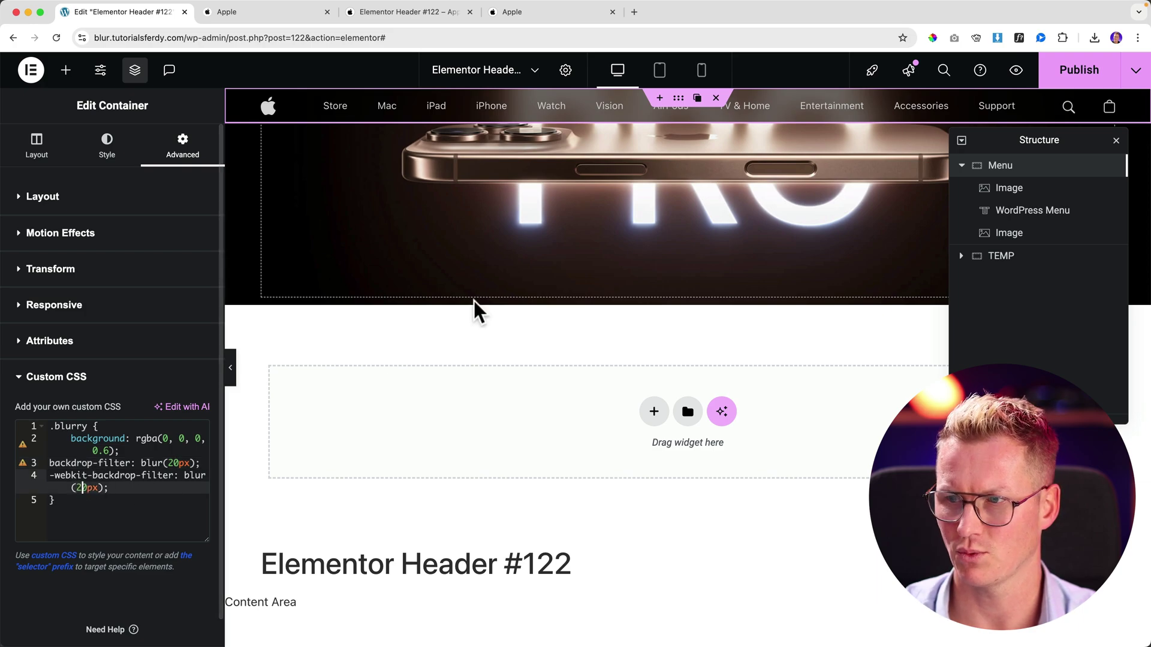
{"action": "scroll", "coordinate": [503, 283], "scroll_direction": "down", "scroll_amount": 2}
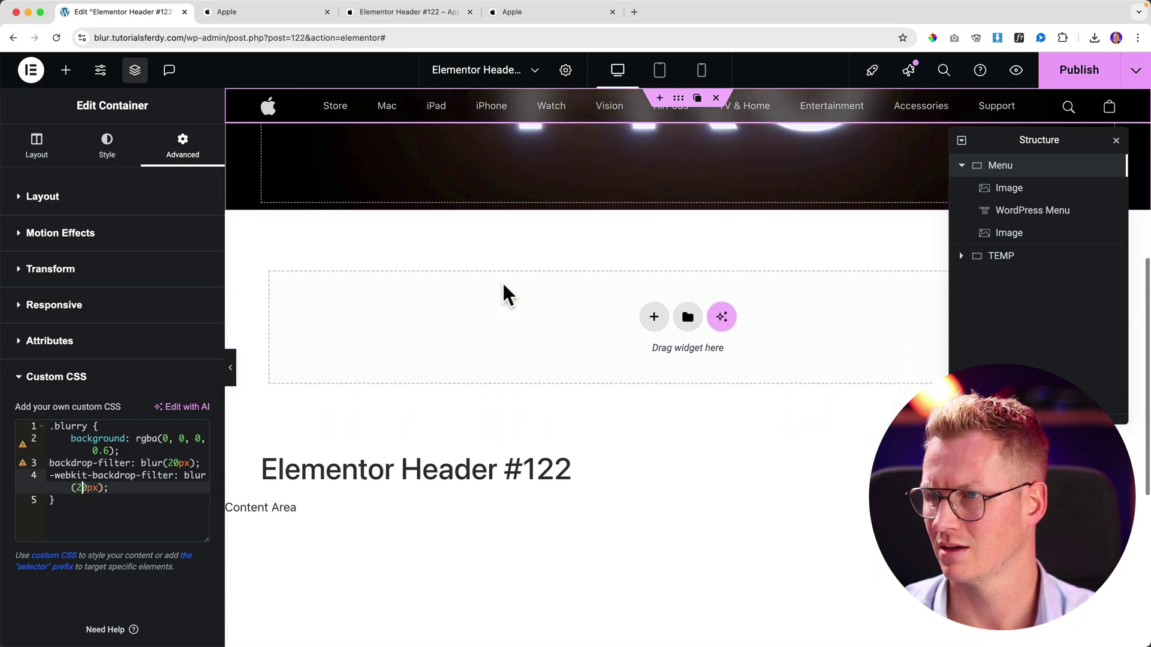
{"action": "scroll", "coordinate": [504, 287], "scroll_direction": "down", "scroll_amount": 2}
{"action": "scroll", "coordinate": [505, 288], "scroll_direction": "up", "scroll_amount": 10}
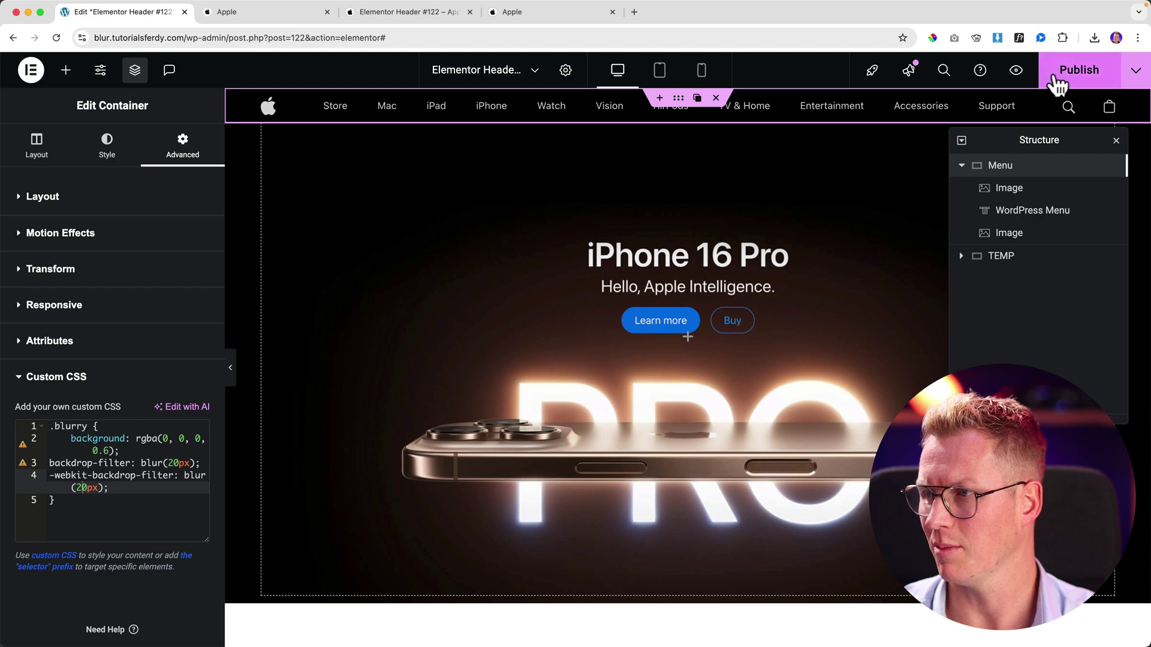
- Compare the header preview page against apple.com
{"action": "left_click", "coordinate": [242, 8]}
{"action": "left_click", "coordinate": [398, 12]}
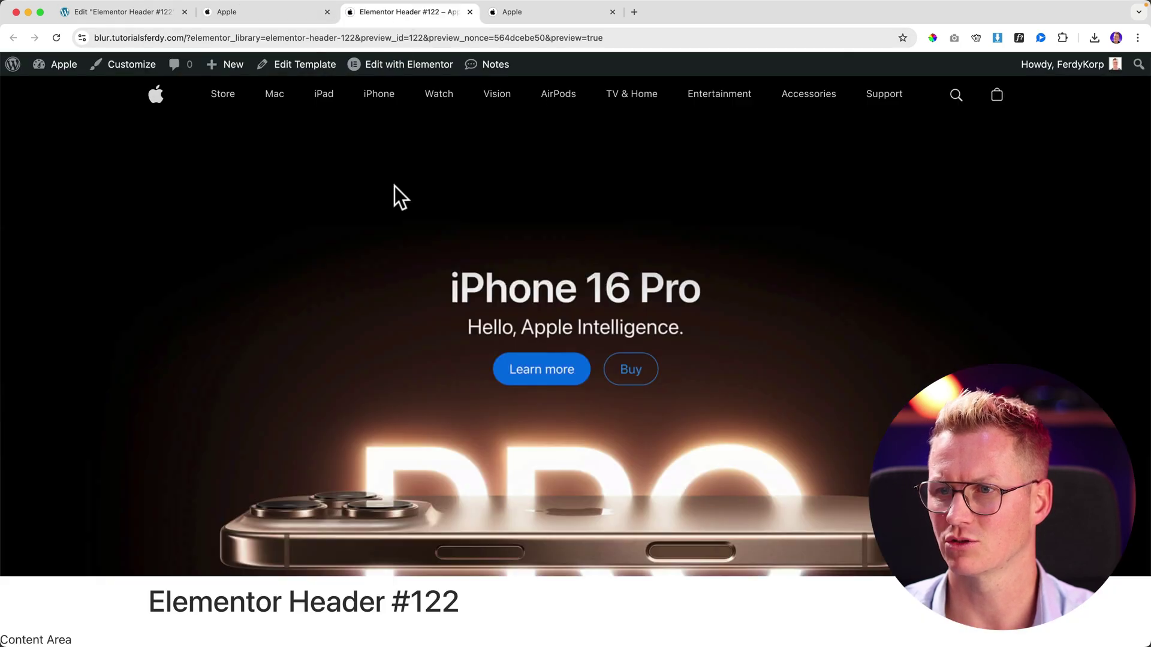
{"action": "scroll", "coordinate": [411, 237], "scroll_direction": "down", "scroll_amount": 4}
{"action": "scroll", "coordinate": [412, 237], "scroll_direction": "down", "scroll_amount": 2}
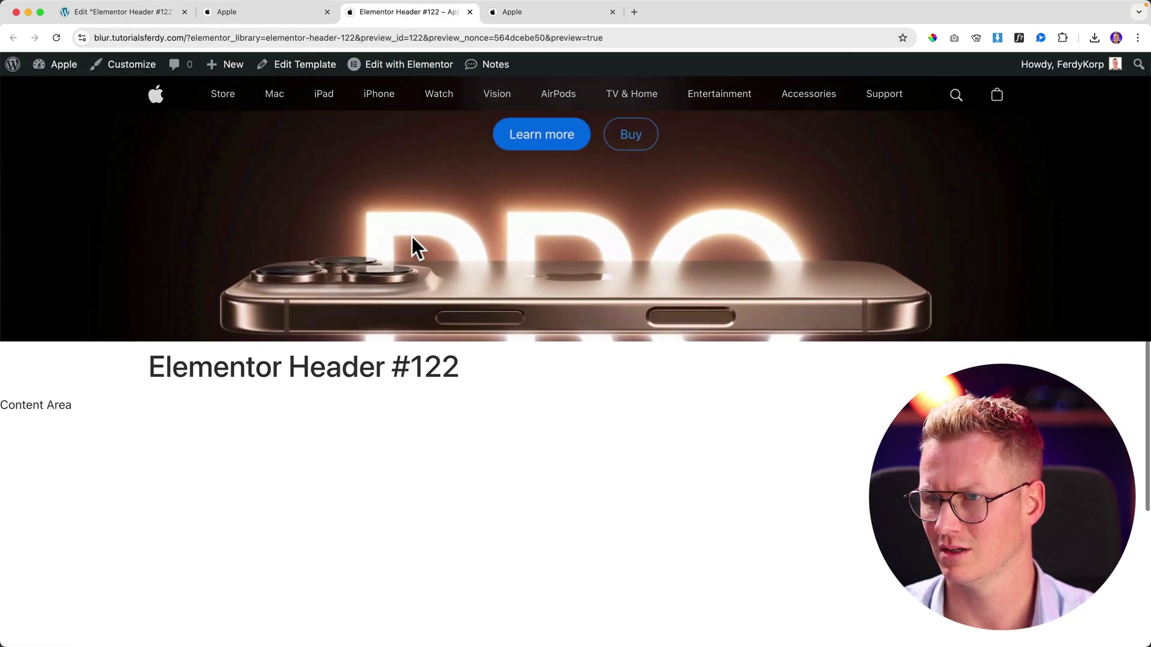
{"action": "scroll", "coordinate": [412, 237], "scroll_direction": "up", "scroll_amount": 6}
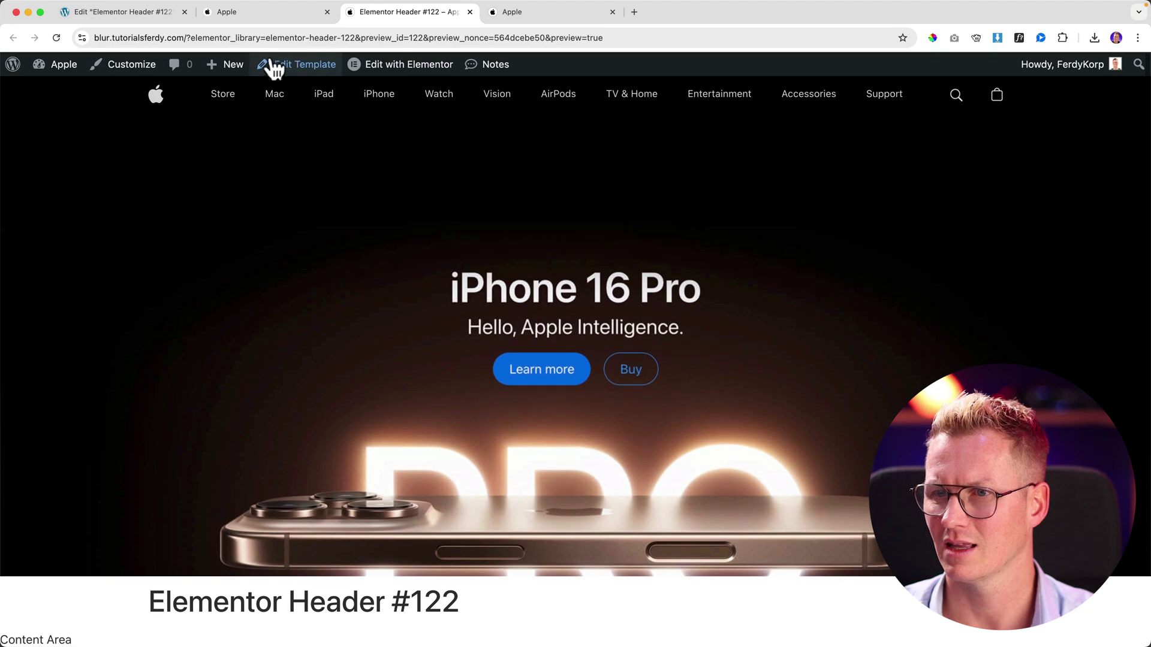
{"action": "left_click", "coordinate": [264, 11]}
{"action": "left_click", "coordinate": [157, 13]}
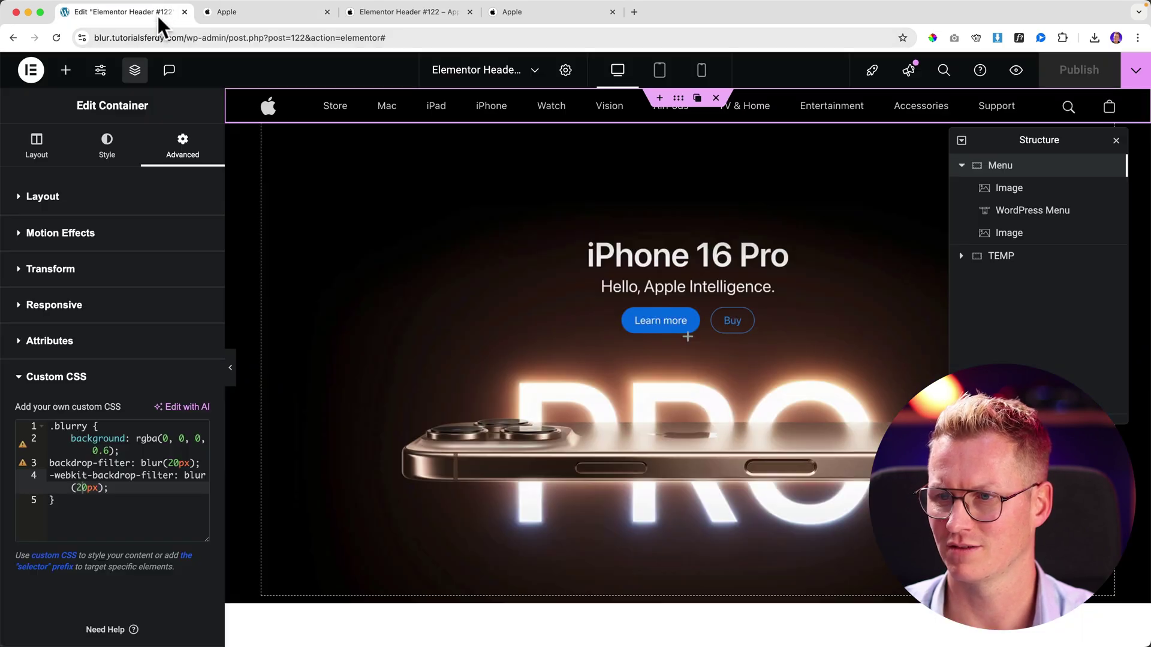
- Delete the TEMP container, publish the header, and check the preview
{"action": "left_click", "coordinate": [1006, 258]}
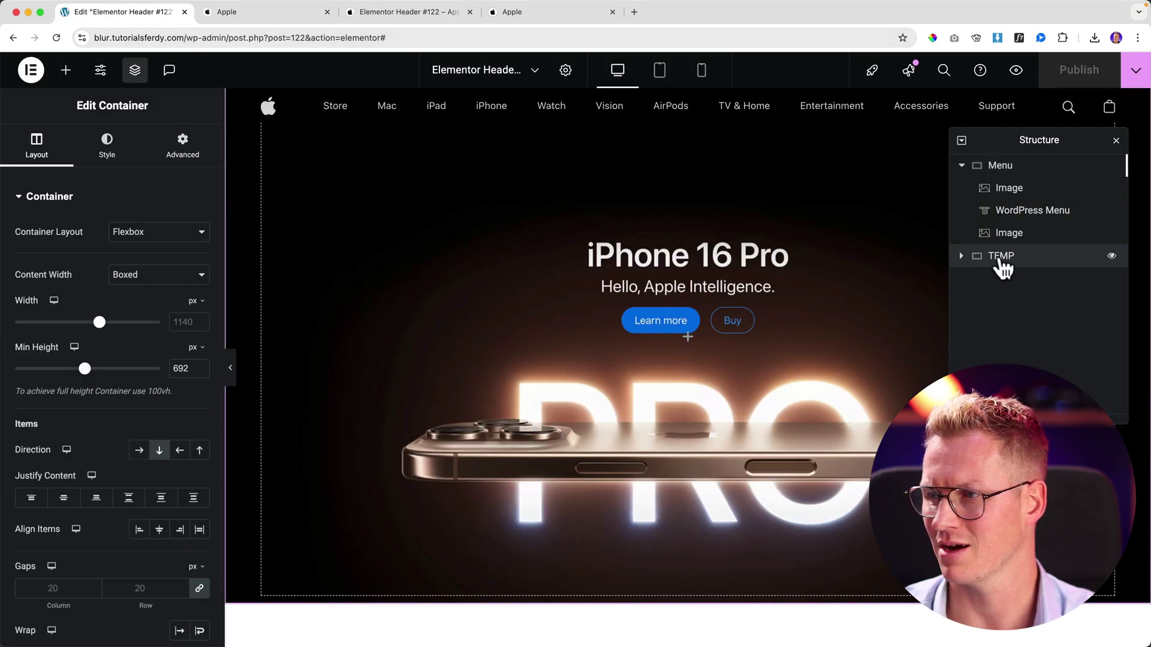
{"action": "right_click", "coordinate": [1006, 259]}
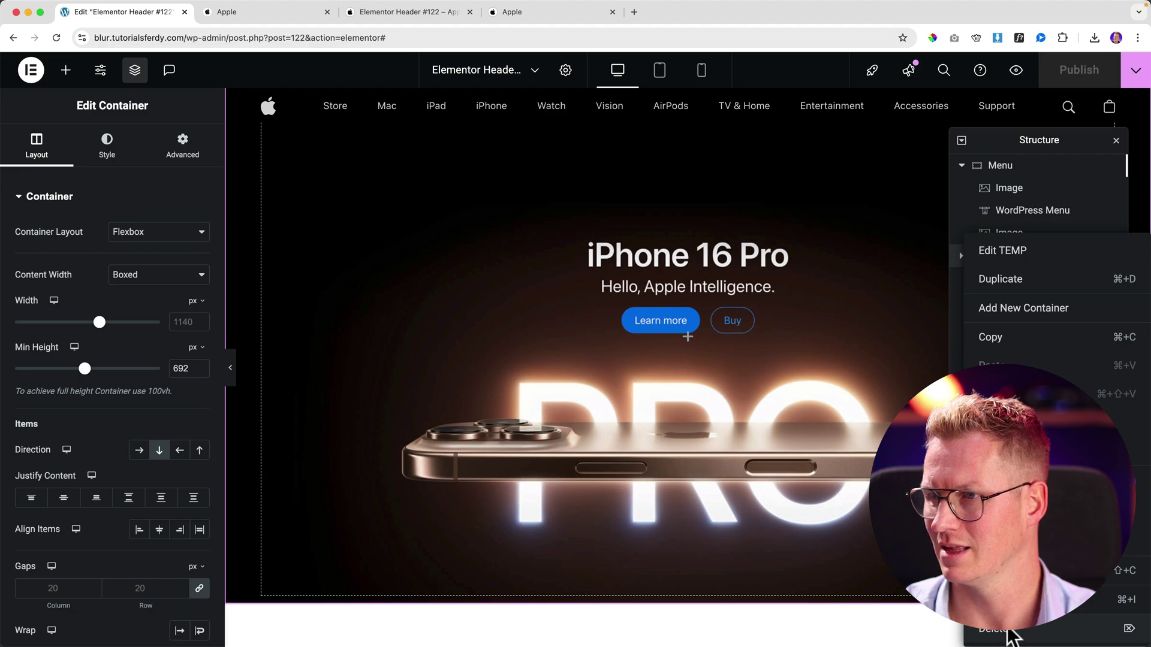
{"action": "left_click", "coordinate": [1008, 630]}
{"action": "left_click", "coordinate": [1066, 75]}
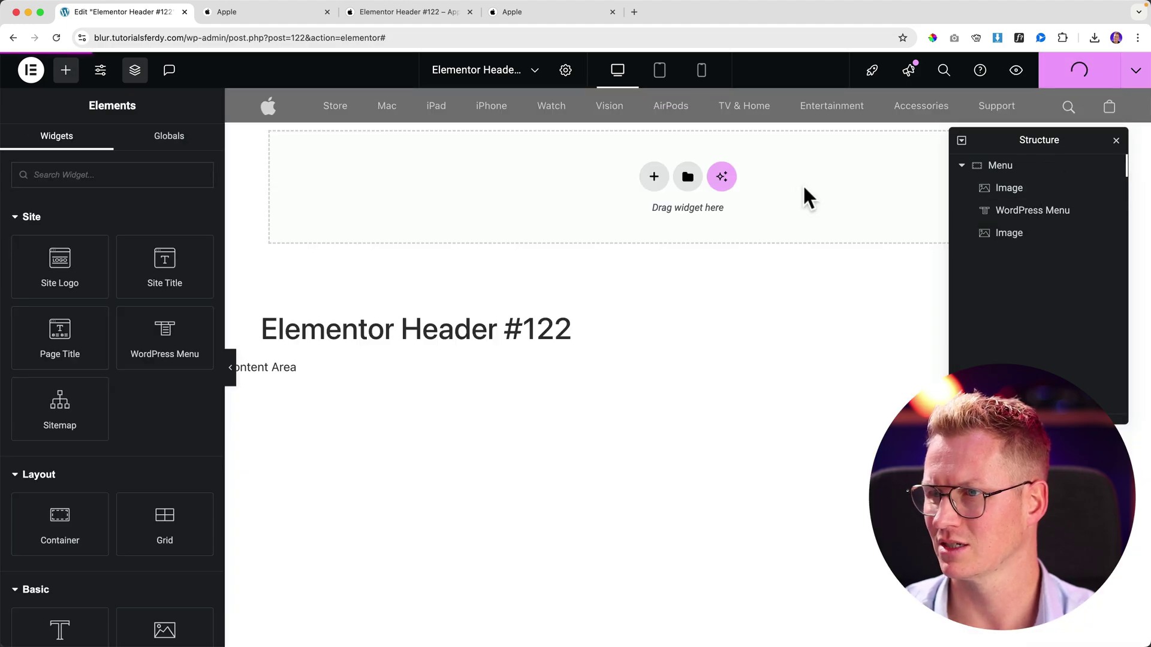
{"action": "scroll", "coordinate": [765, 190], "scroll_direction": "down", "scroll_amount": 3}
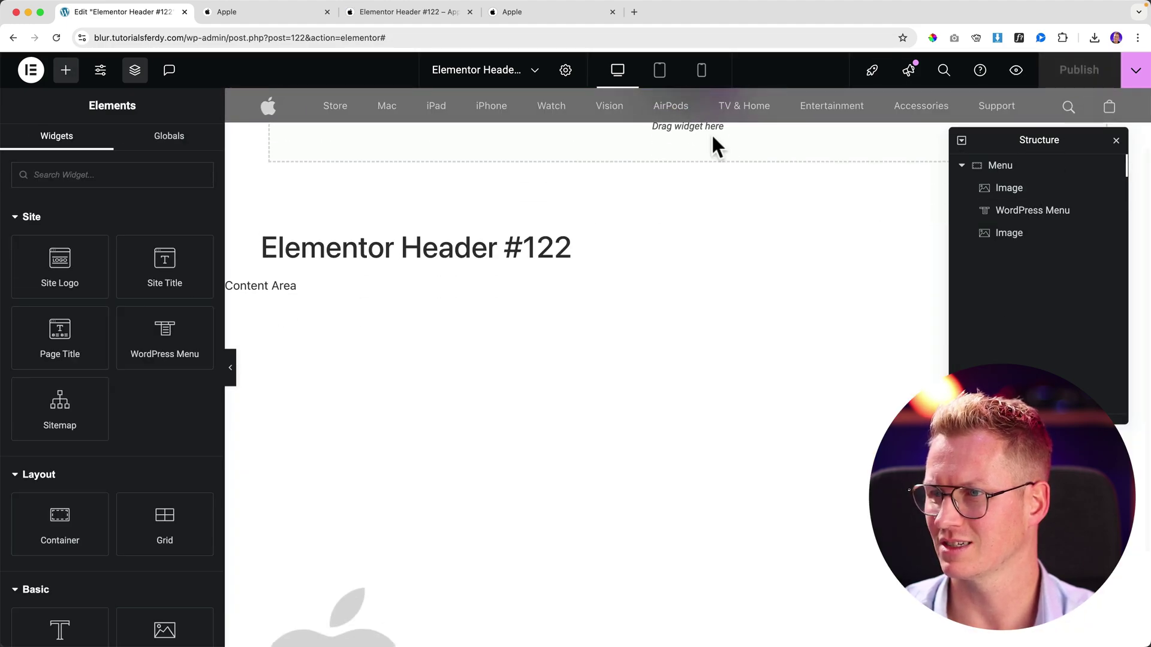
{"action": "scroll", "coordinate": [714, 149], "scroll_direction": "up", "scroll_amount": 2}
{"action": "scroll", "coordinate": [731, 162], "scroll_direction": "down", "scroll_amount": 2}
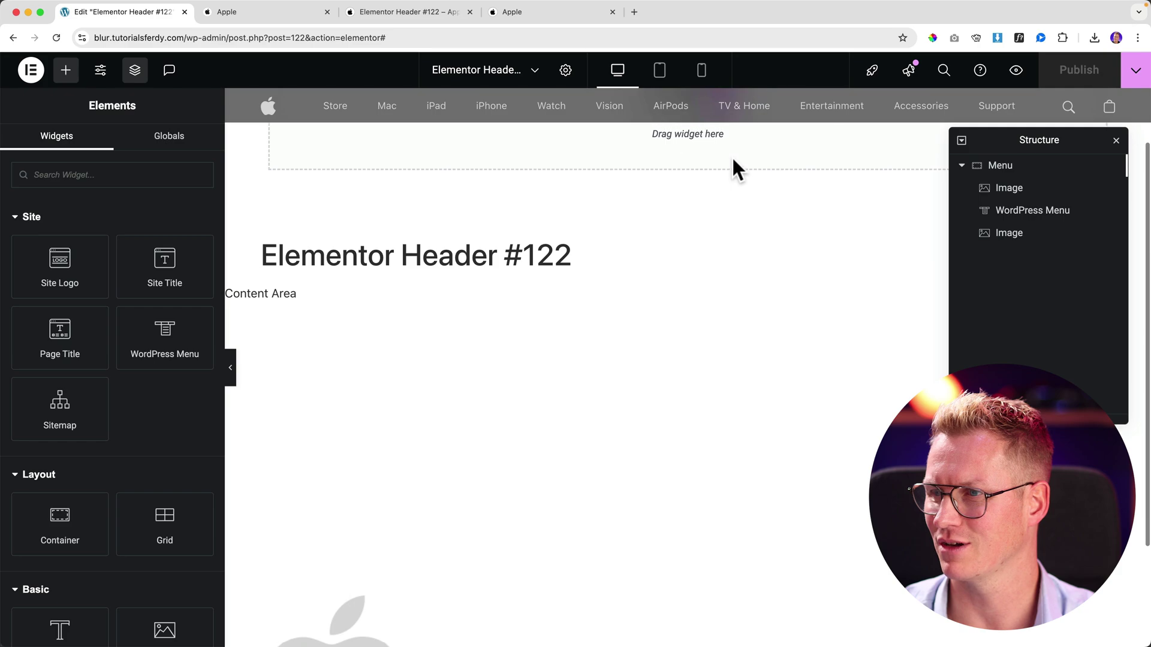
{"action": "scroll", "coordinate": [731, 165], "scroll_direction": "up", "scroll_amount": 2}
{"action": "scroll", "coordinate": [731, 165], "scroll_direction": "down", "scroll_amount": 2}
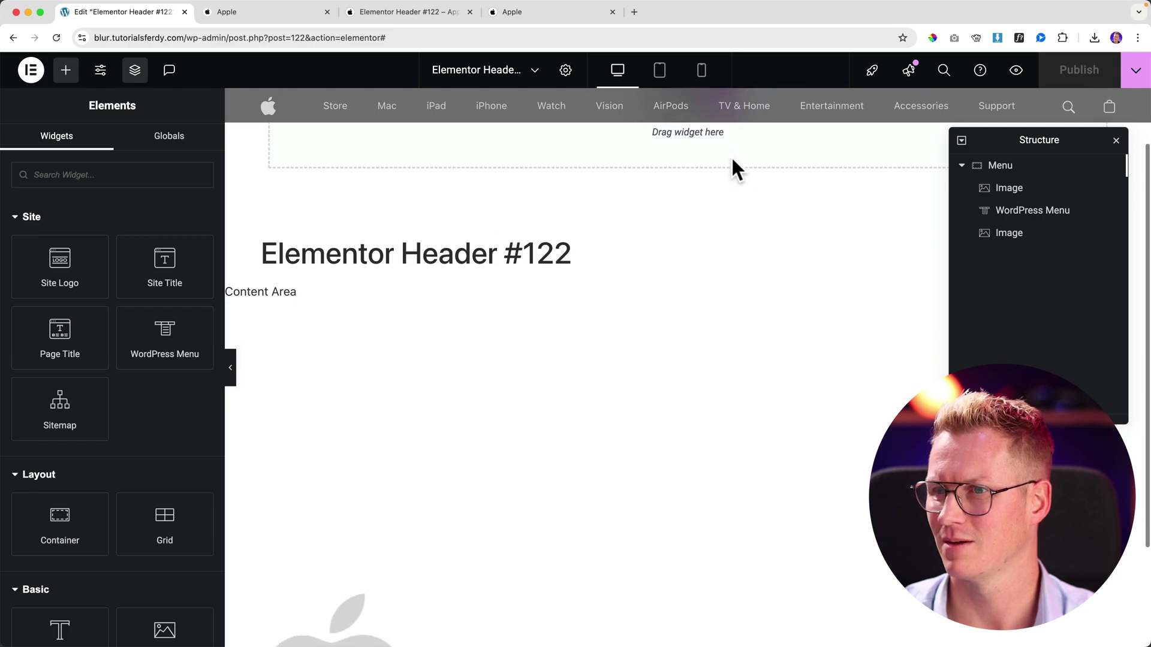
{"action": "left_click", "coordinate": [389, 12]}
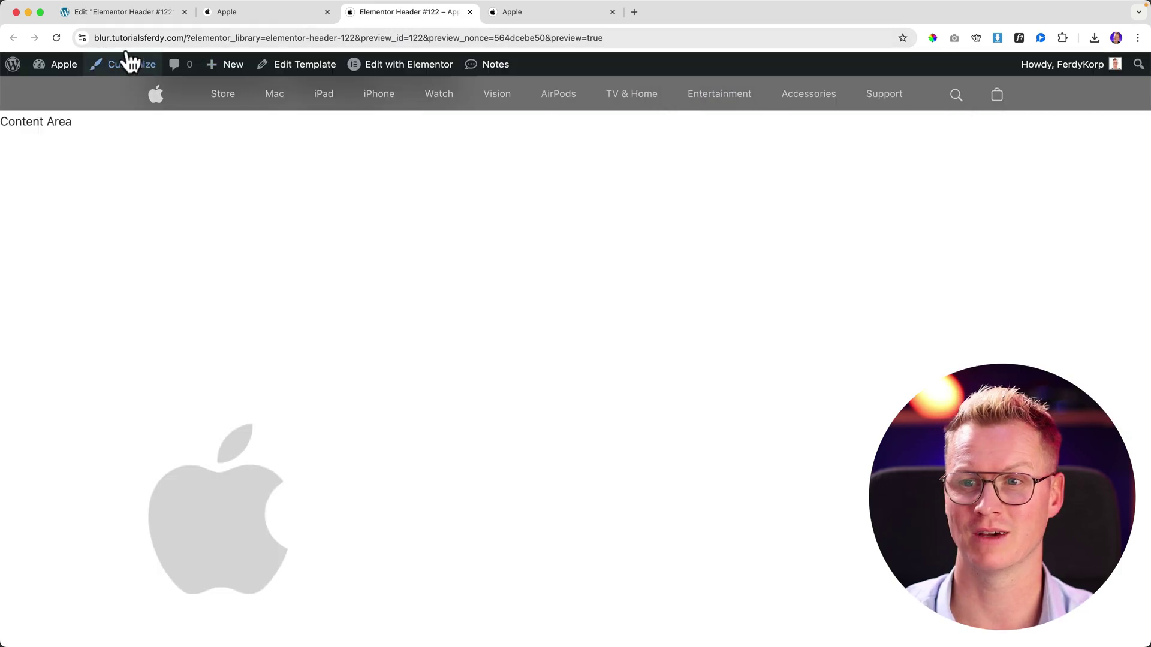
{"action": "left_click", "coordinate": [135, 12]}
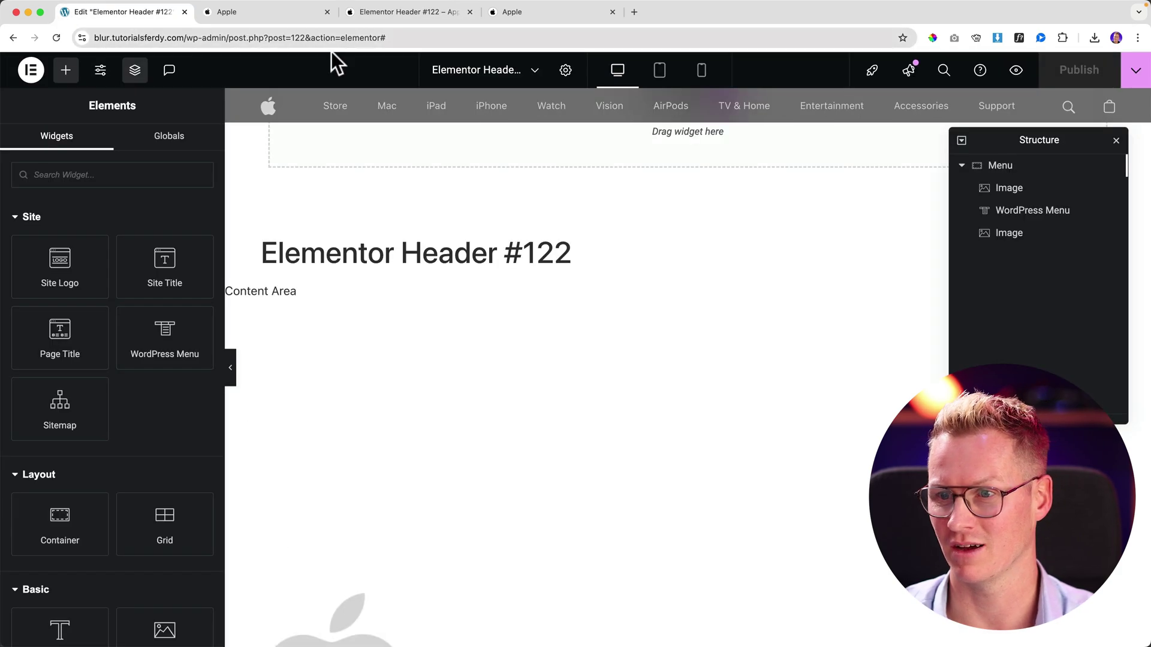
- Link the Apple logo to the custom URL '/', publish, and view the preview page
{"action": "left_click", "coordinate": [269, 108]}
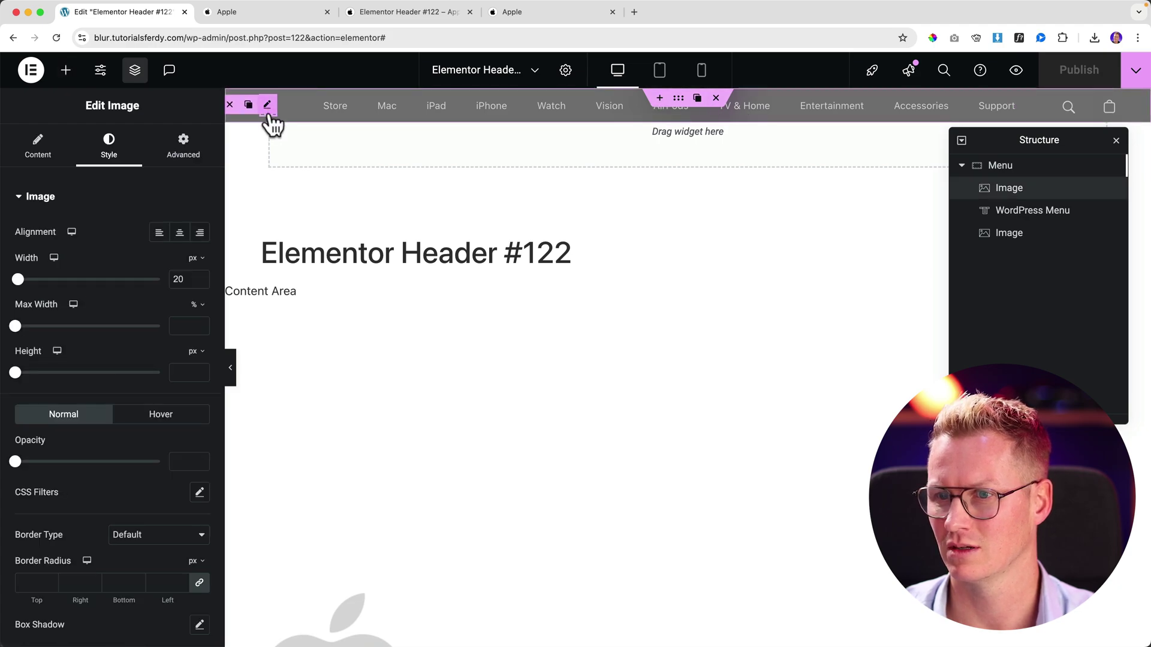
{"action": "left_click", "coordinate": [38, 150]}
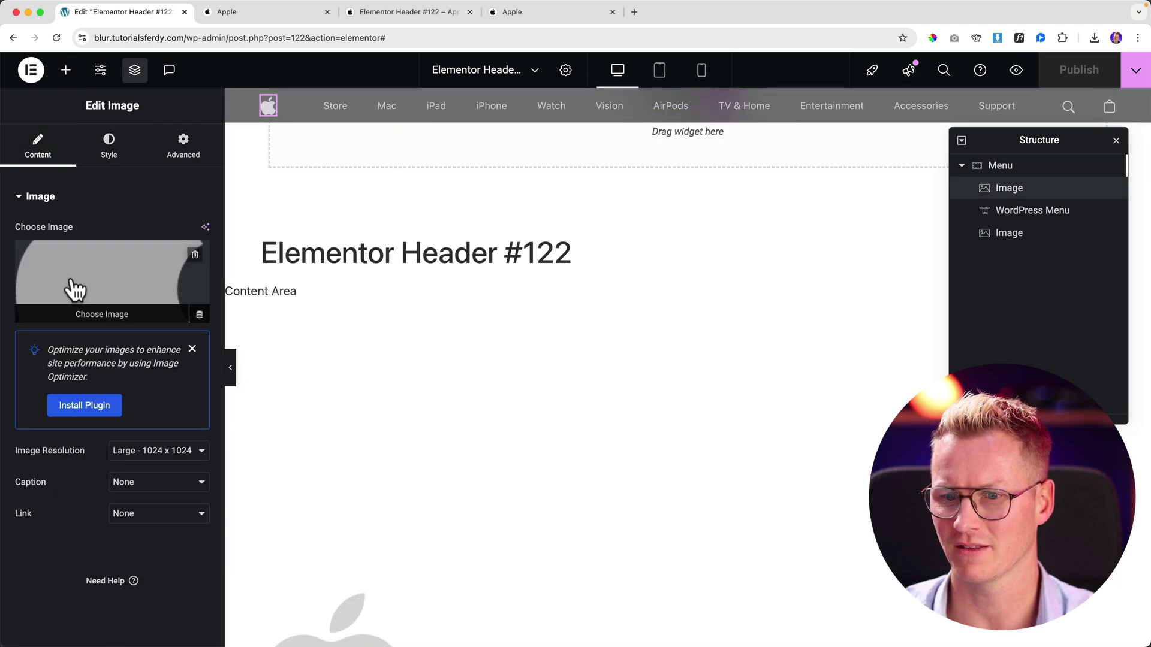
{"action": "left_click", "coordinate": [124, 517]}
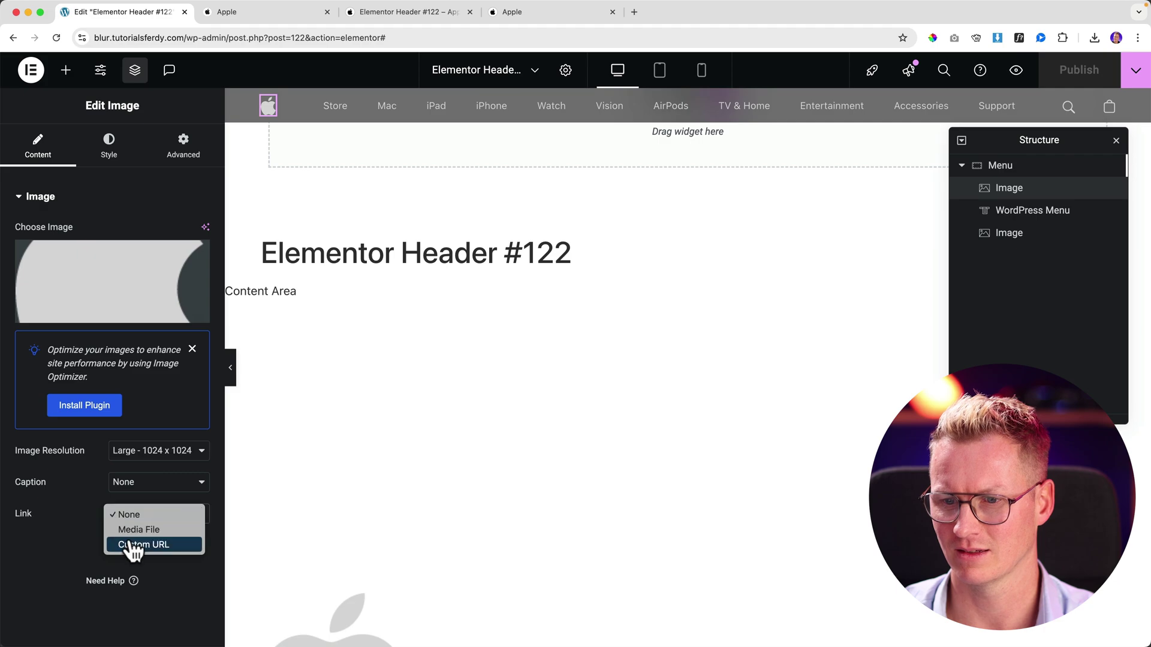
{"action": "left_click", "coordinate": [137, 546]}
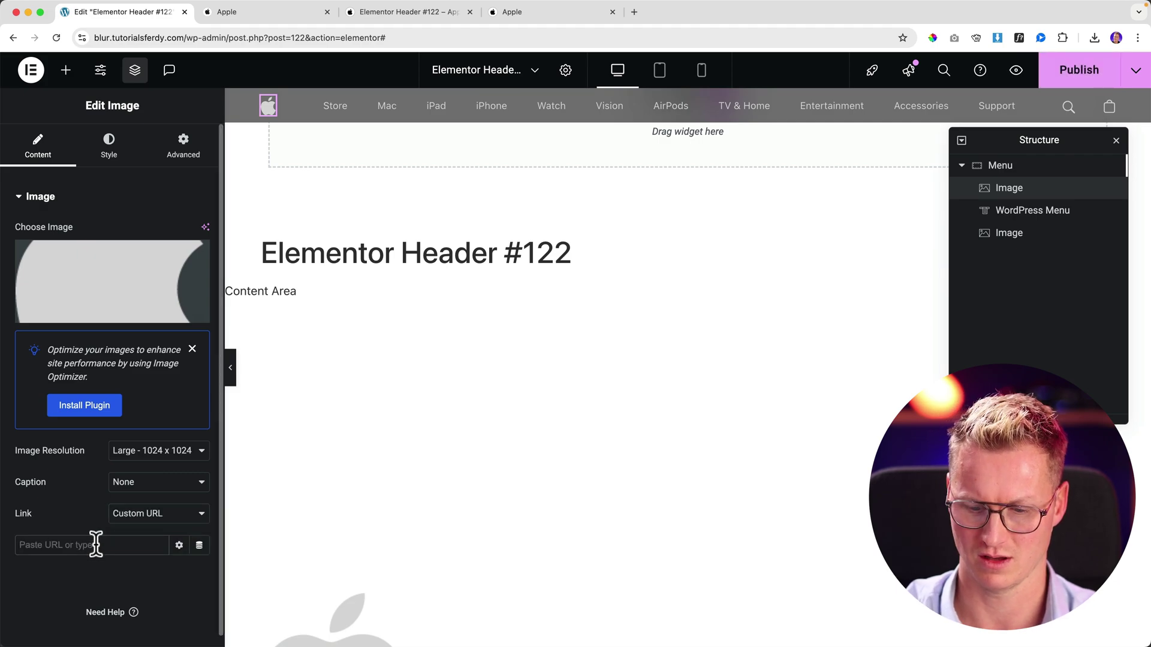
{"action": "type", "text": "/"}
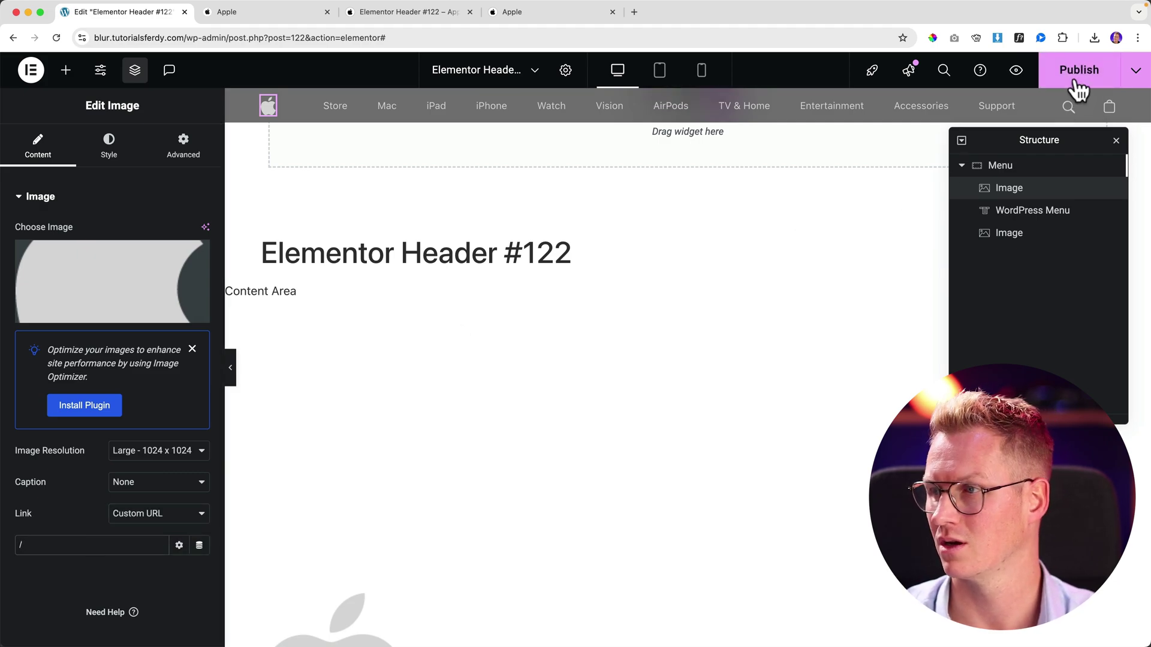
{"action": "left_click", "coordinate": [1076, 79]}
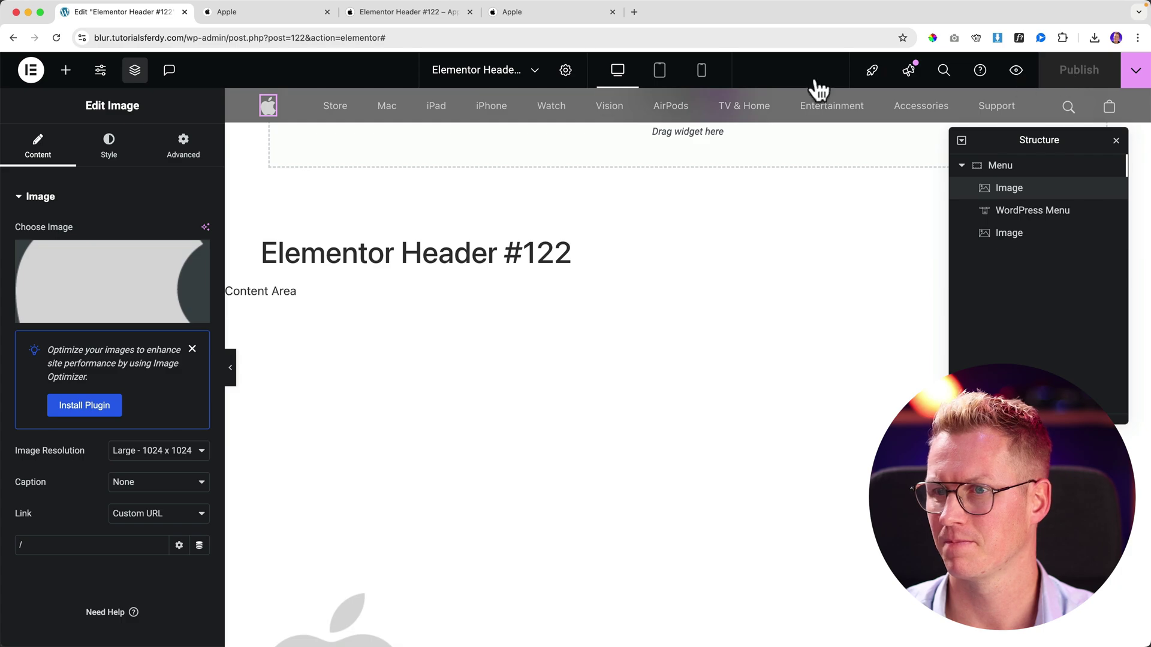
{"action": "left_click", "coordinate": [365, 12]}
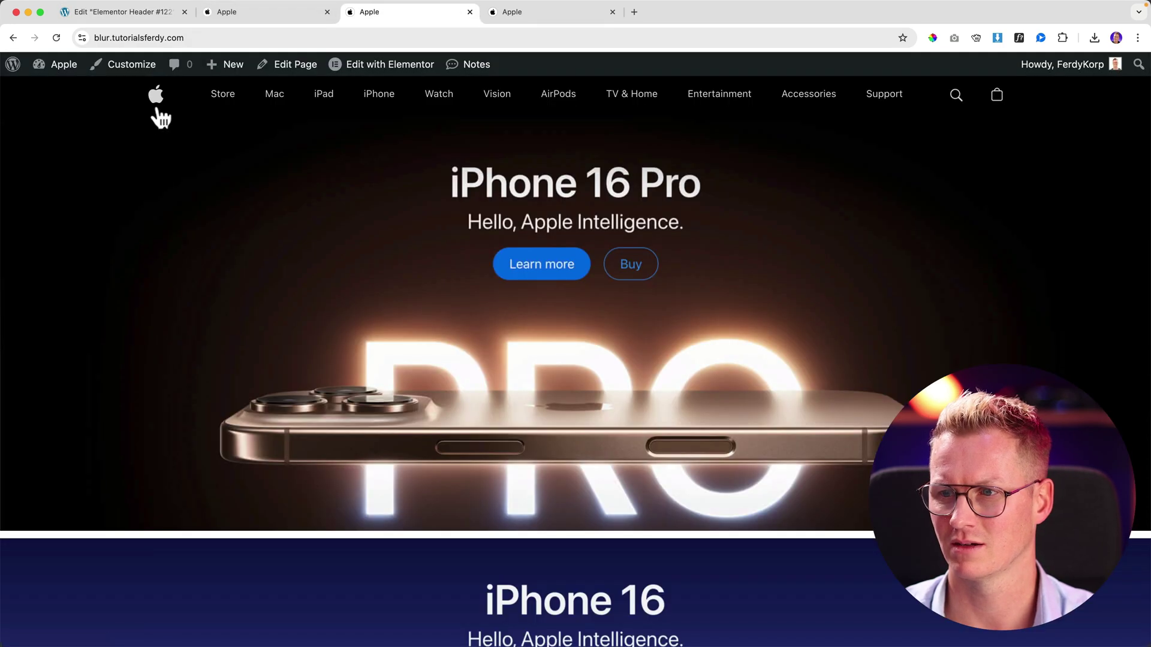
- Close the first editor tab and review the real apple.com page
{"action": "scroll", "coordinate": [340, 177], "scroll_direction": "down", "scroll_amount": 3}
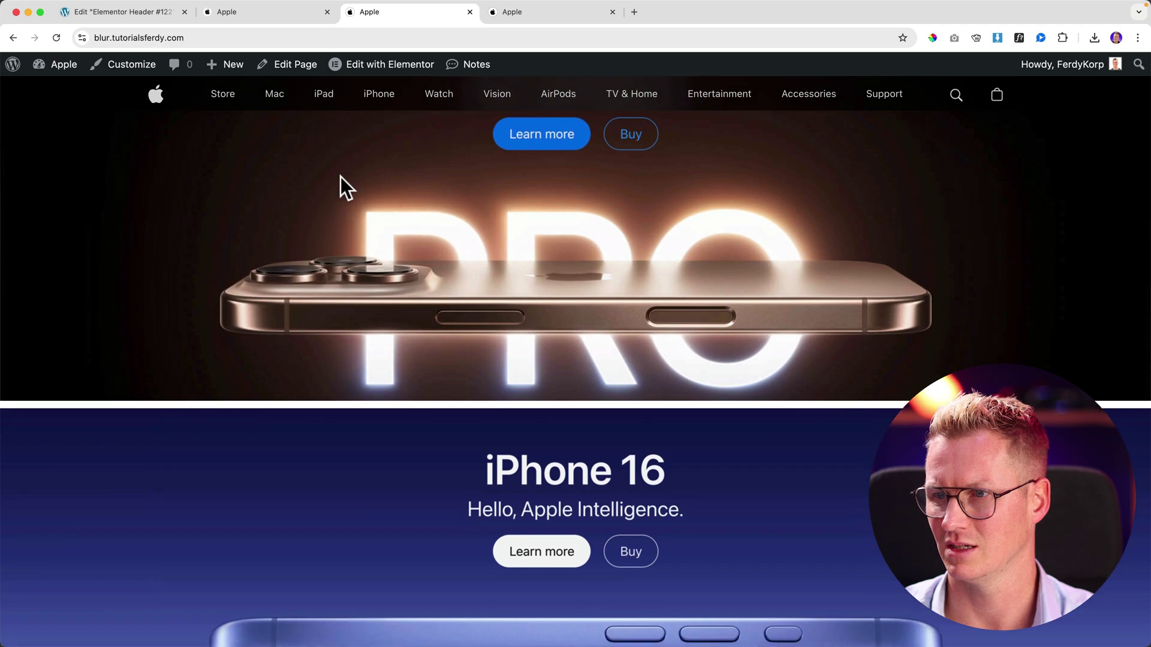
{"action": "scroll", "coordinate": [341, 177], "scroll_direction": "down", "scroll_amount": 1}
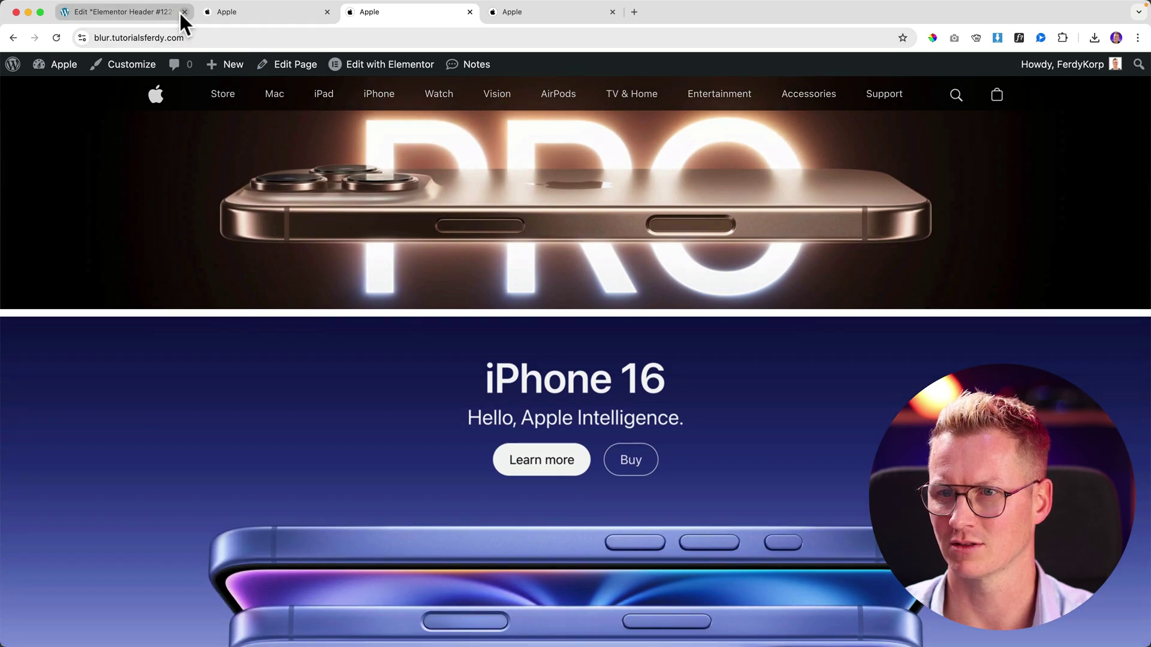
{"action": "left_click", "coordinate": [183, 12]}
{"action": "left_click", "coordinate": [131, 11]}
{"action": "scroll", "coordinate": [513, 214], "scroll_direction": "up", "scroll_amount": 4}
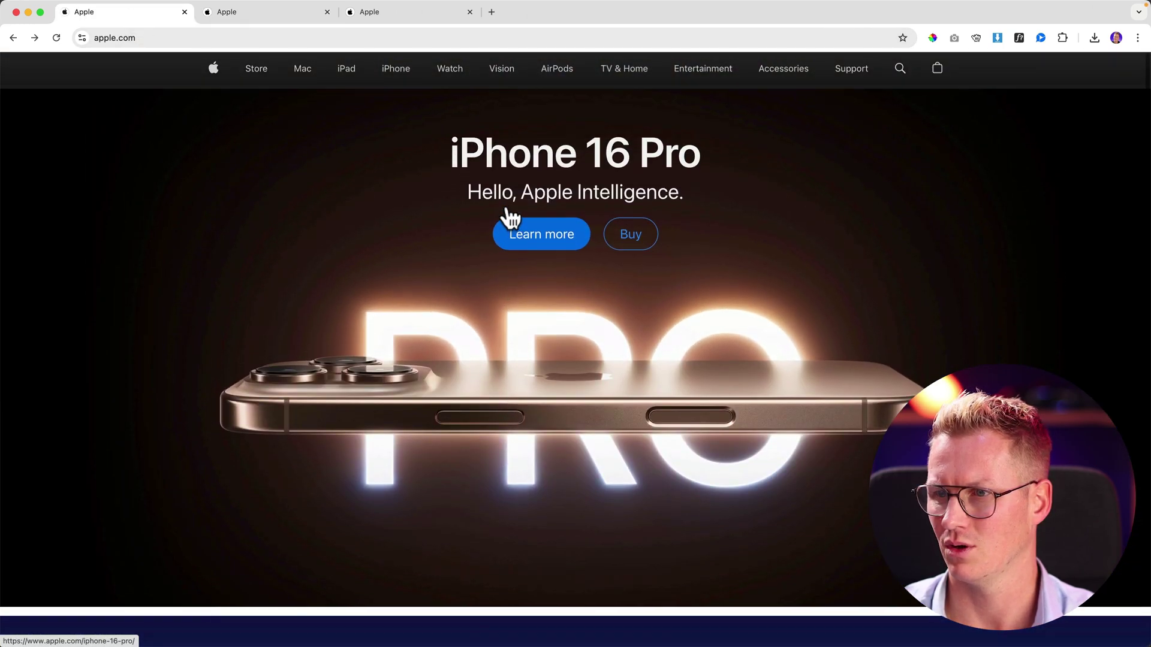
{"action": "scroll", "coordinate": [507, 217], "scroll_direction": "down", "scroll_amount": 3}
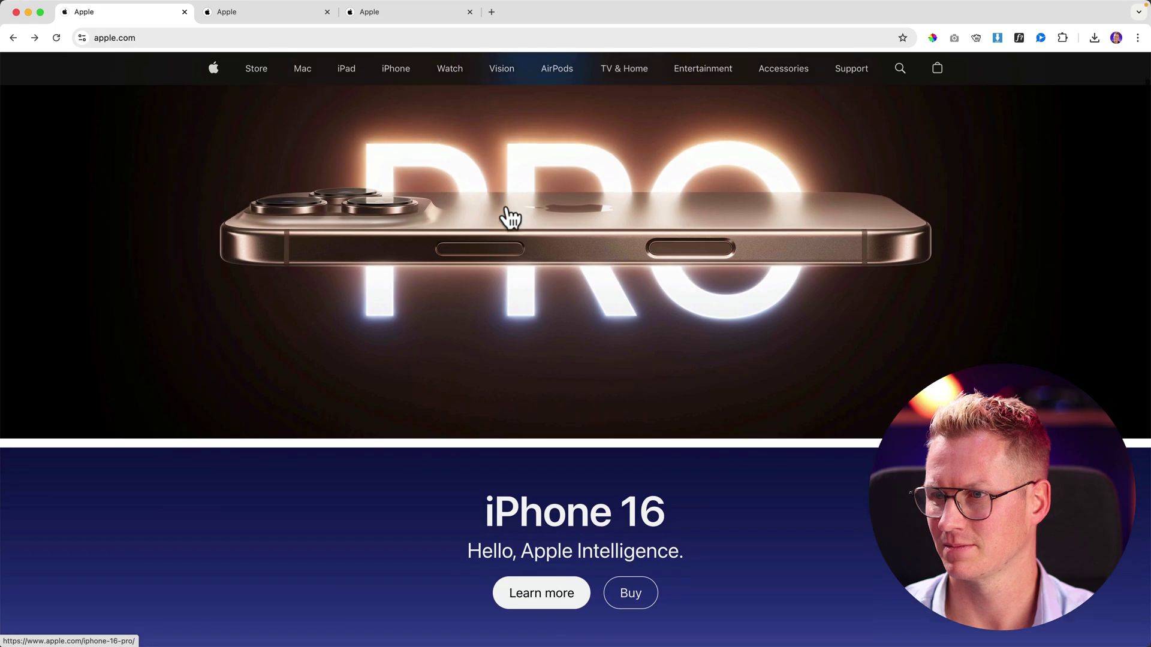
{"action": "scroll", "coordinate": [499, 214], "scroll_direction": "down", "scroll_amount": 2}
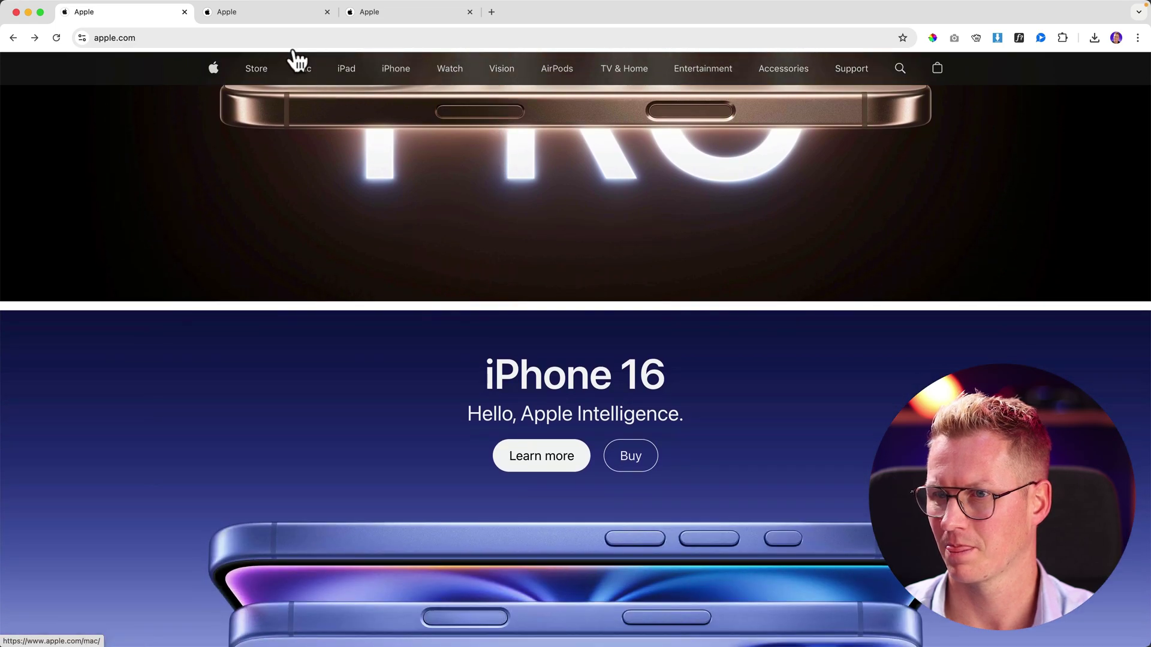
- Close the extra preview tab and compare apple.com with the cloned site
{"action": "left_click", "coordinate": [470, 12]}
{"action": "left_click", "coordinate": [308, 10]}
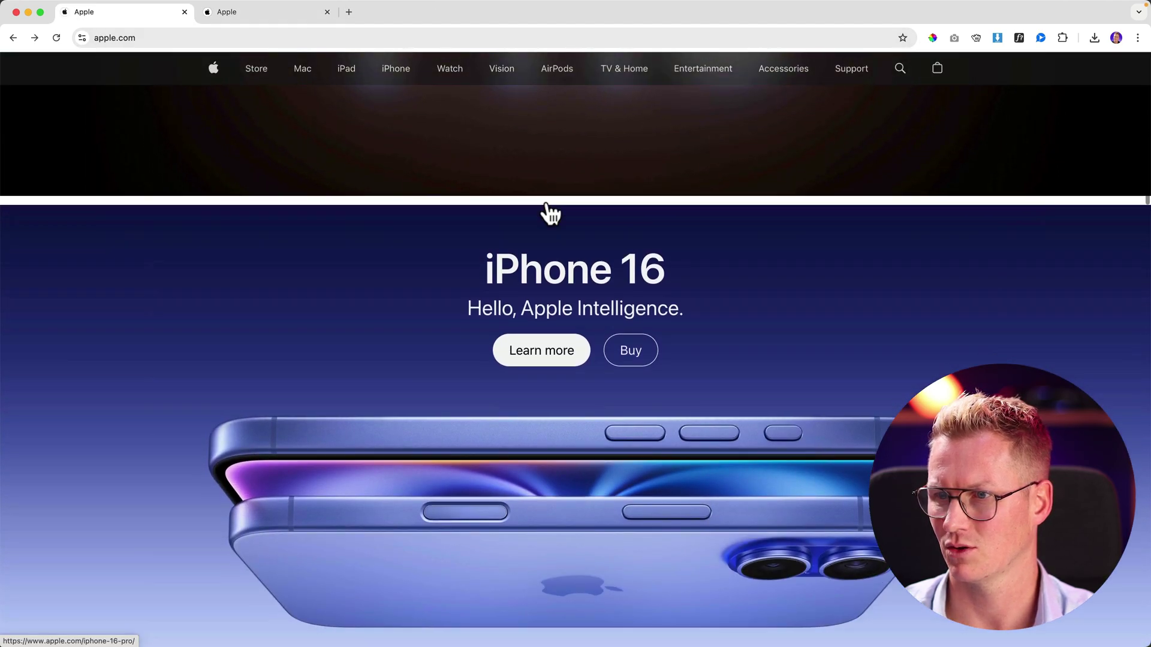
{"action": "scroll", "coordinate": [550, 213], "scroll_direction": "down", "scroll_amount": 2}
{"action": "scroll", "coordinate": [550, 213], "scroll_direction": "up", "scroll_amount": 8}
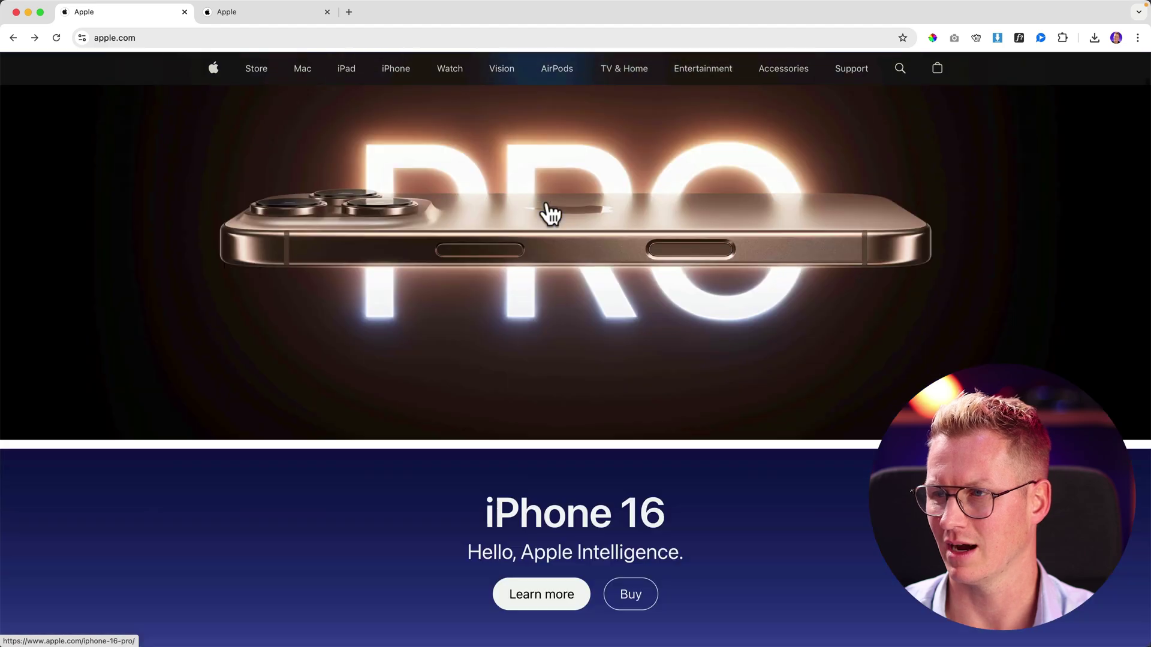
{"action": "scroll", "coordinate": [550, 213], "scroll_direction": "down", "scroll_amount": 9}
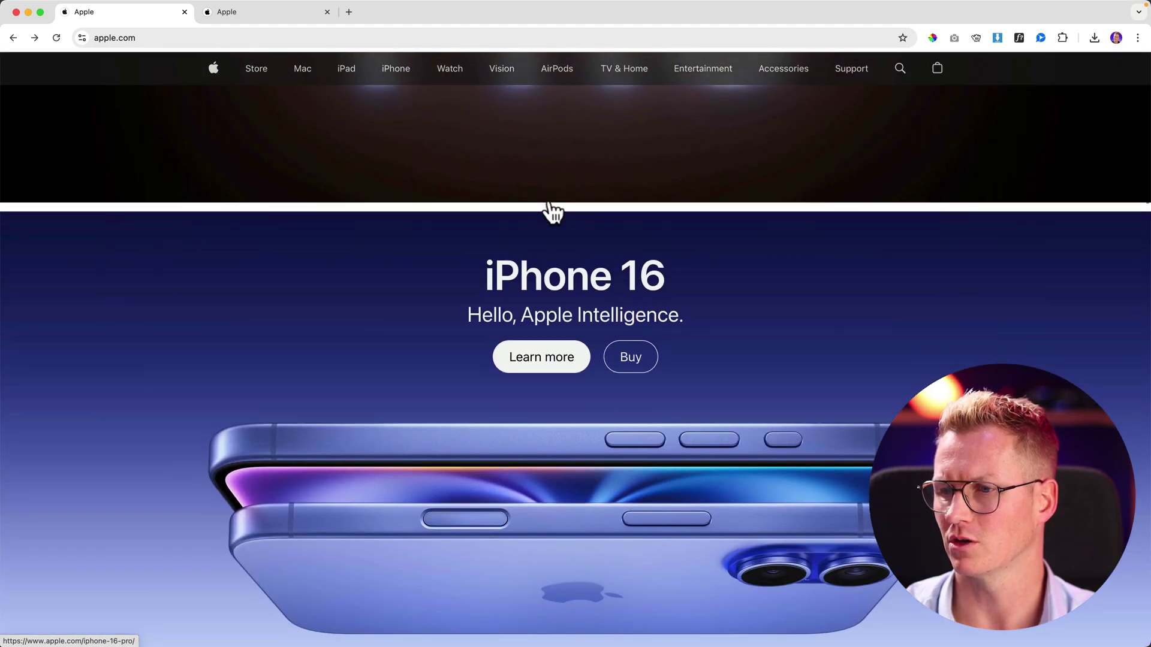
{"action": "scroll", "coordinate": [551, 211], "scroll_direction": "down", "scroll_amount": 4}
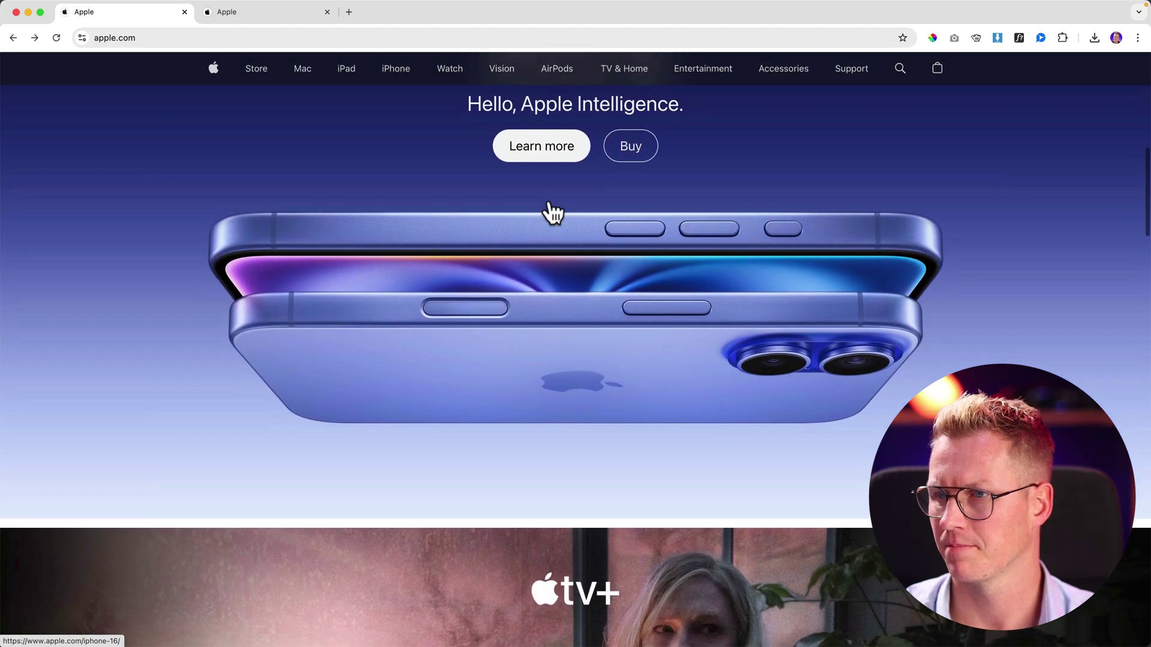
{"action": "scroll", "coordinate": [551, 212], "scroll_direction": "down", "scroll_amount": 1}
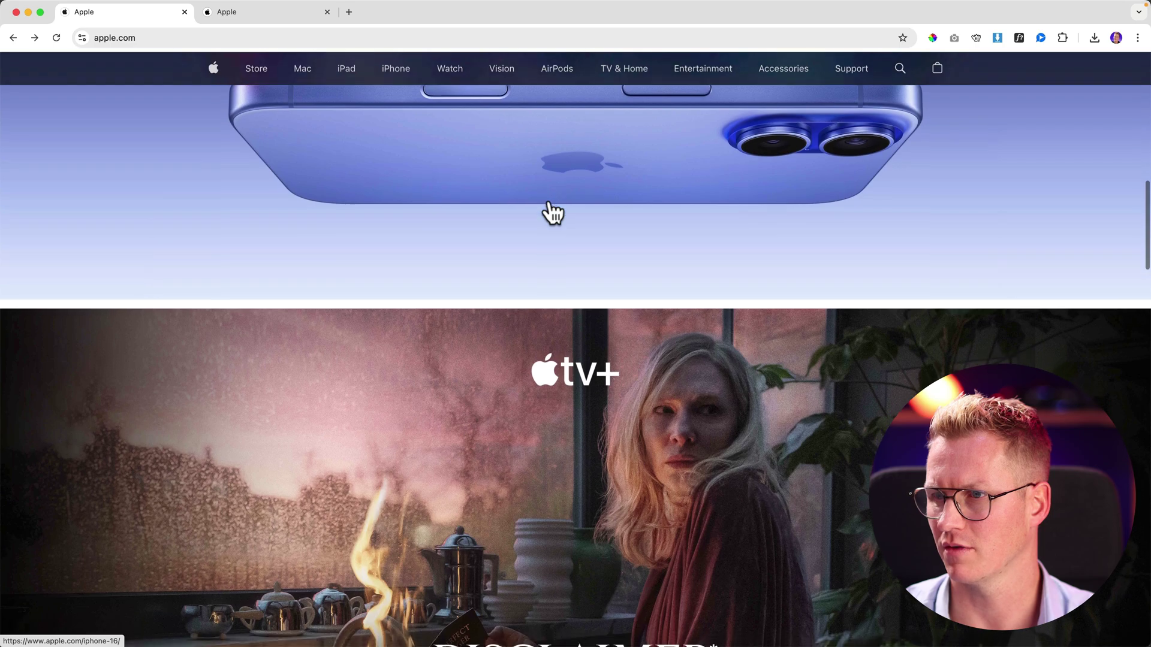
{"action": "left_click", "coordinate": [210, 12]}
{"action": "scroll", "coordinate": [655, 247], "scroll_direction": "down", "scroll_amount": 5}
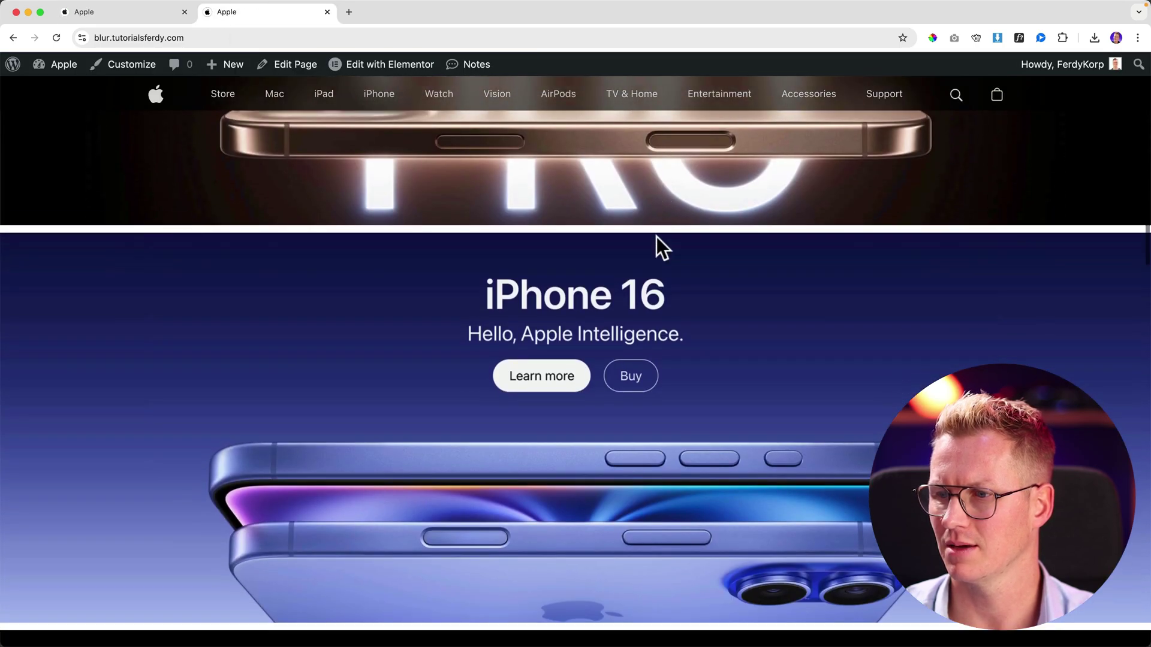
{"action": "scroll", "coordinate": [624, 233], "scroll_direction": "down", "scroll_amount": 2}
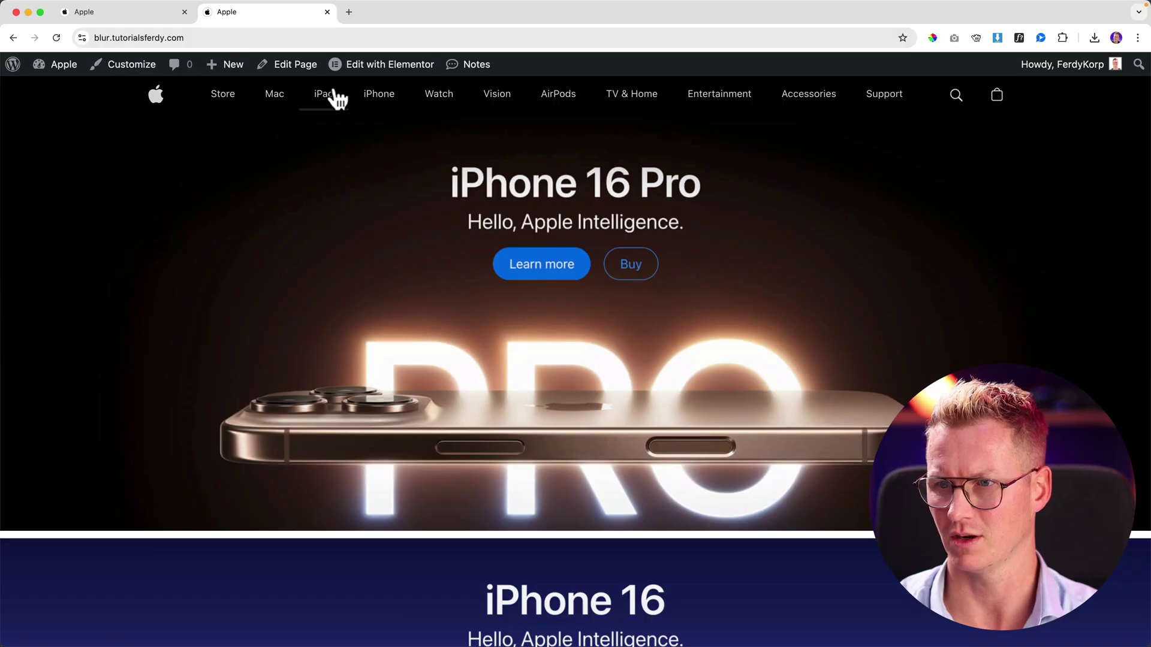
{"action": "mouse_move", "coordinate": [382, 70]}
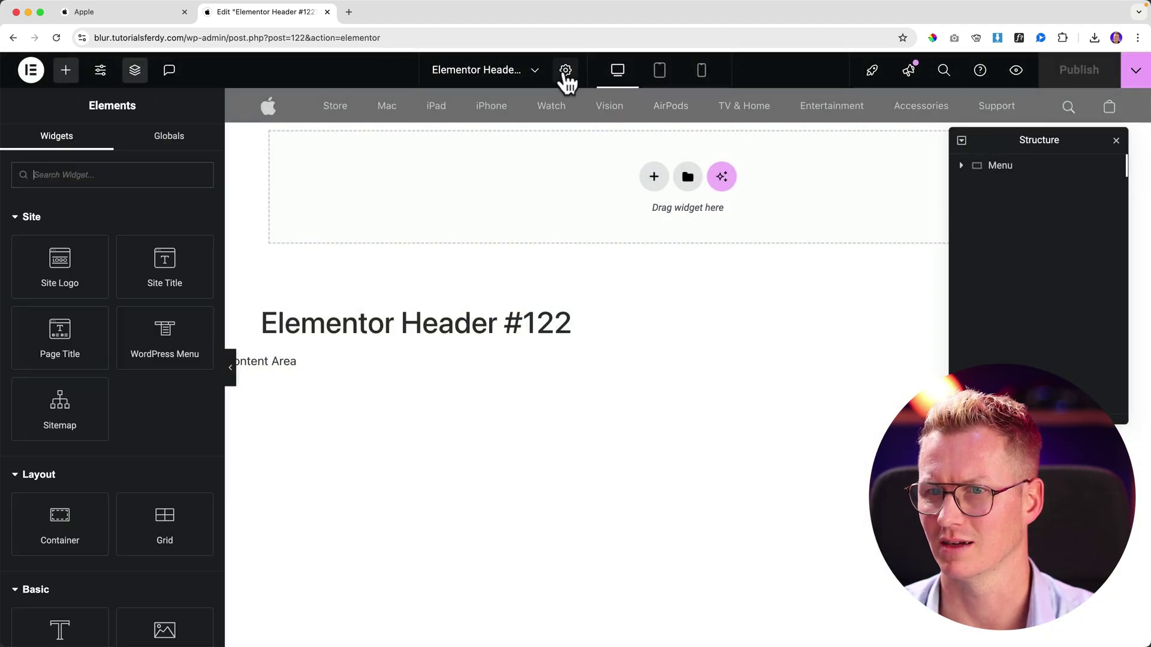
- Rename the header template to 'Main Header' and set the Apple logo width to 19 px
{"action": "left_click", "coordinate": [566, 71]}
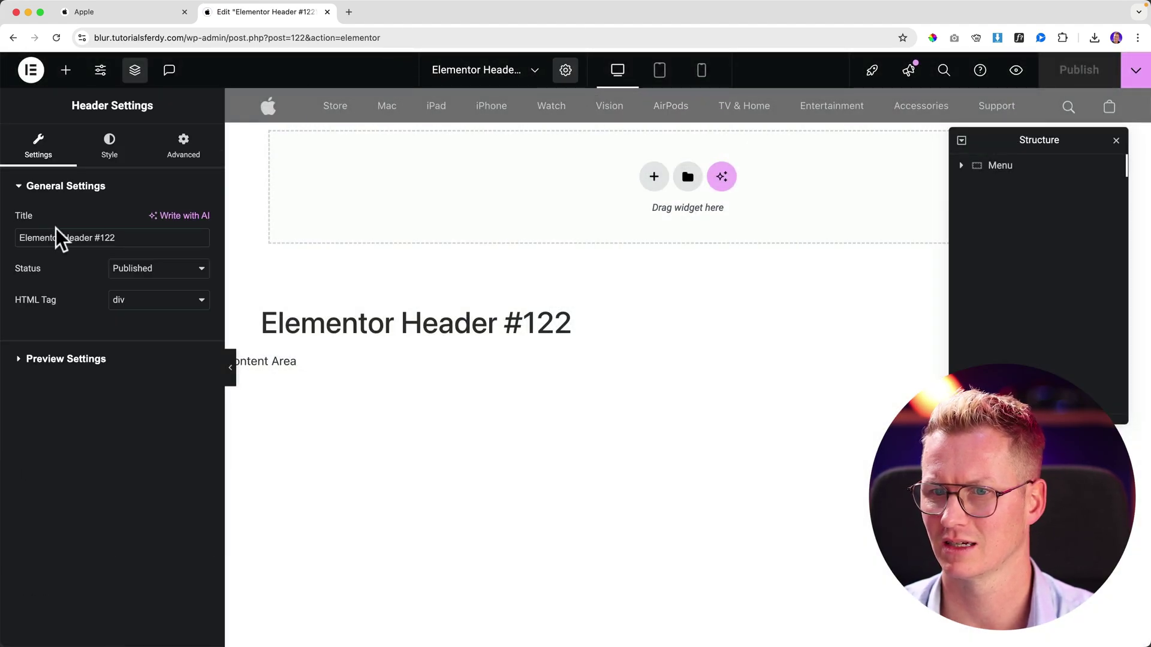
{"action": "type", "text": "Main Header"}
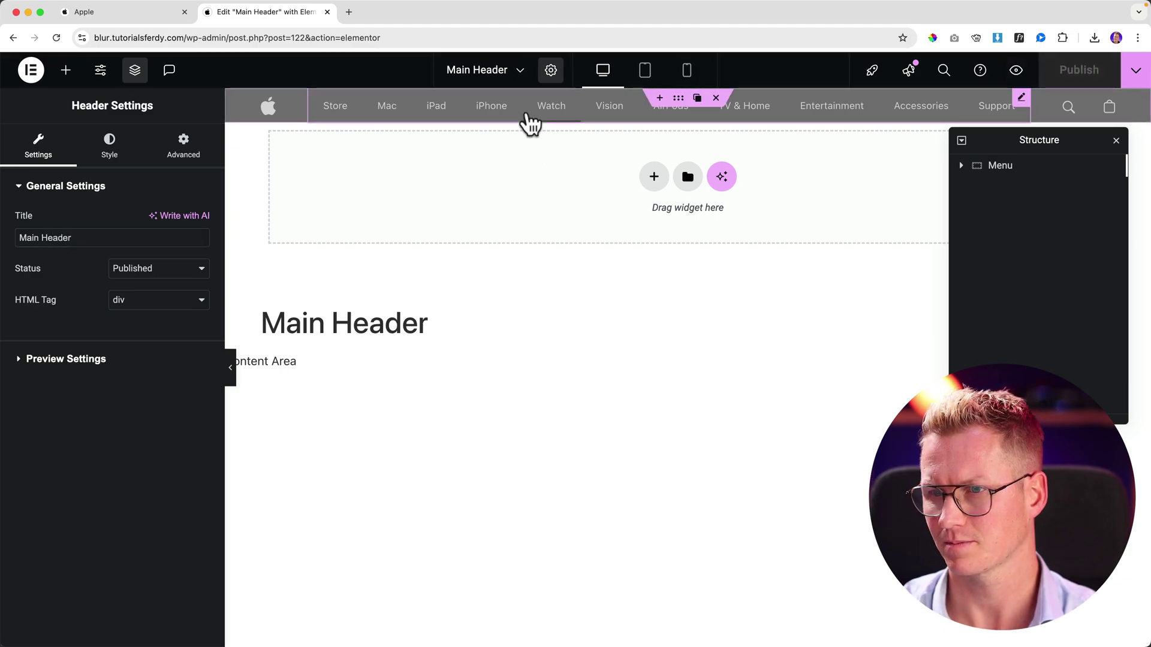
{"action": "left_click", "coordinate": [273, 113]}
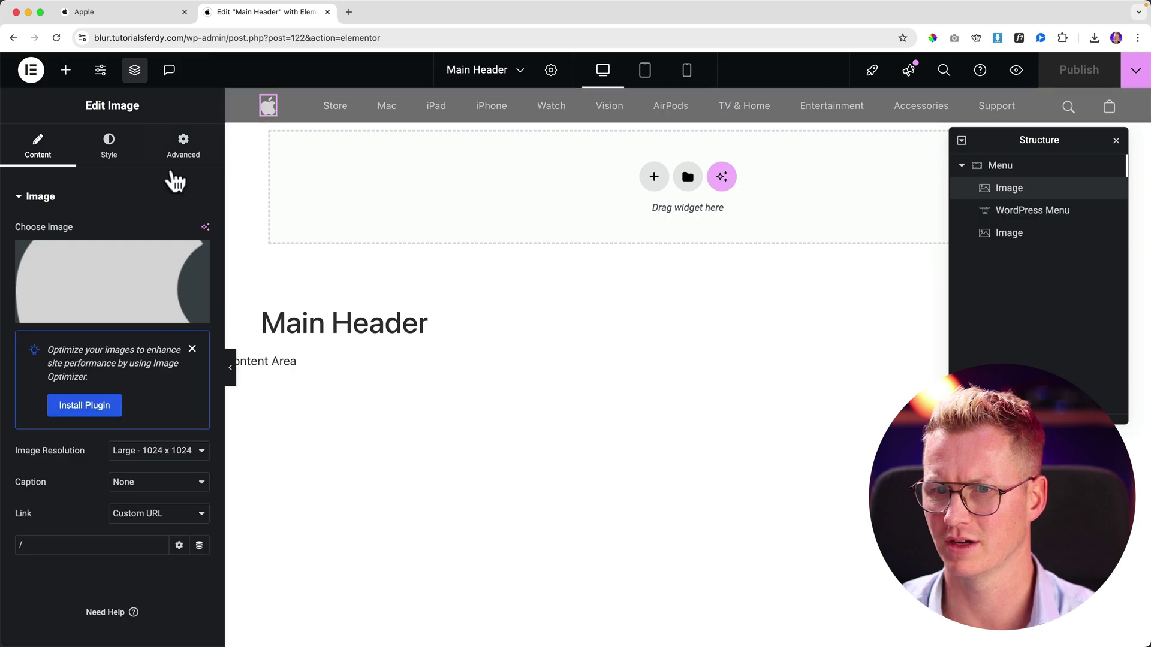
{"action": "left_click", "coordinate": [108, 147]}
{"action": "left_click", "coordinate": [177, 279]}
{"action": "type", "text": "19"}
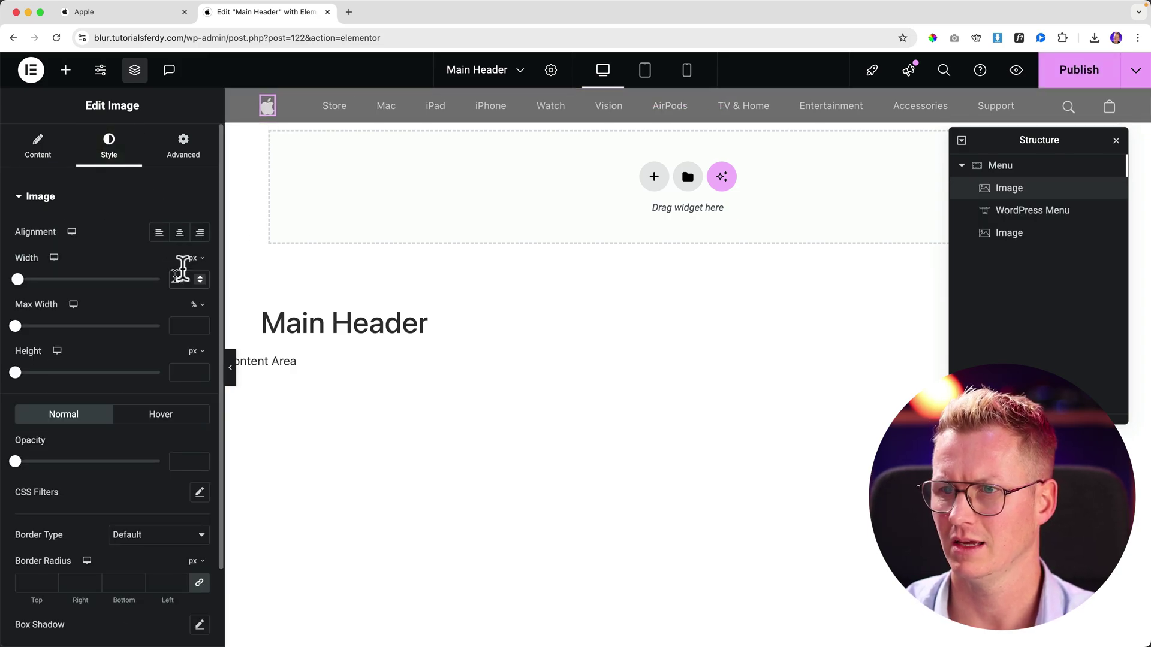
{"action": "left_click", "coordinate": [754, 117]}
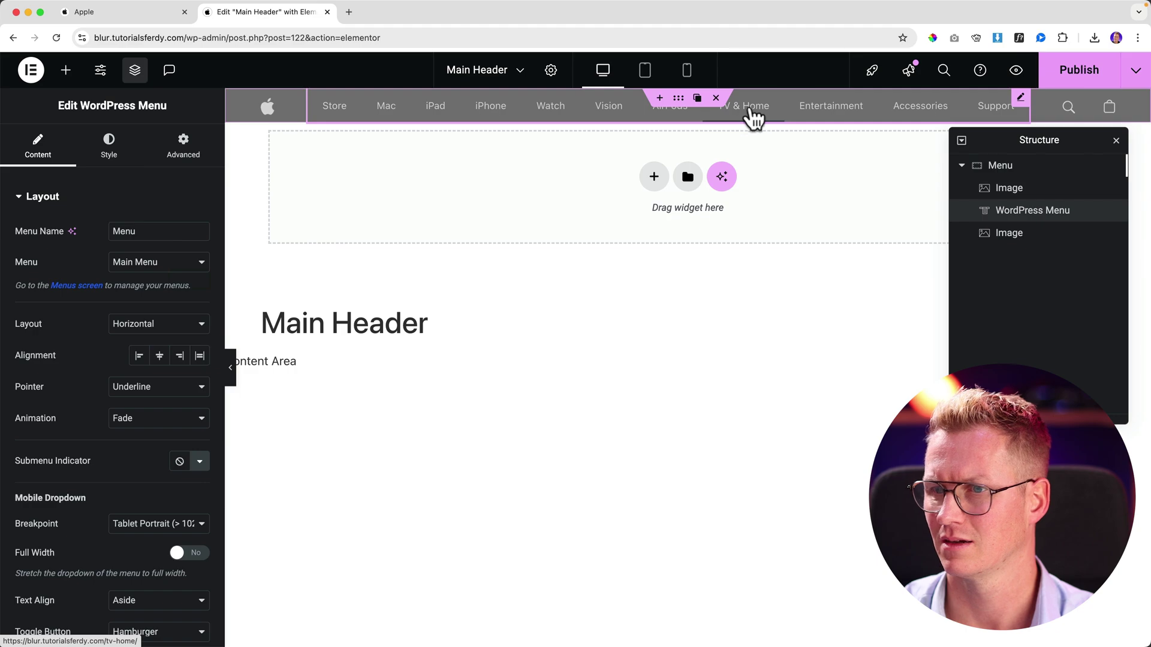
- Set the site-wide content width to 980 px in Site Settings > Layout and save
{"action": "left_click", "coordinate": [100, 80]}
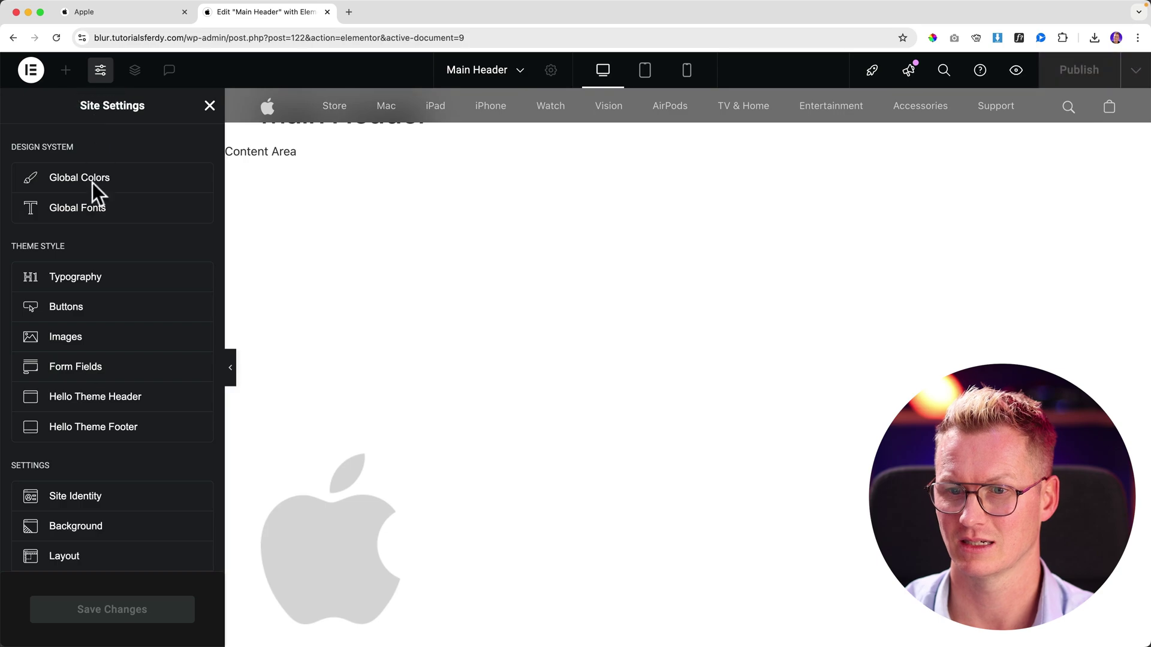
{"action": "left_click", "coordinate": [94, 557]}
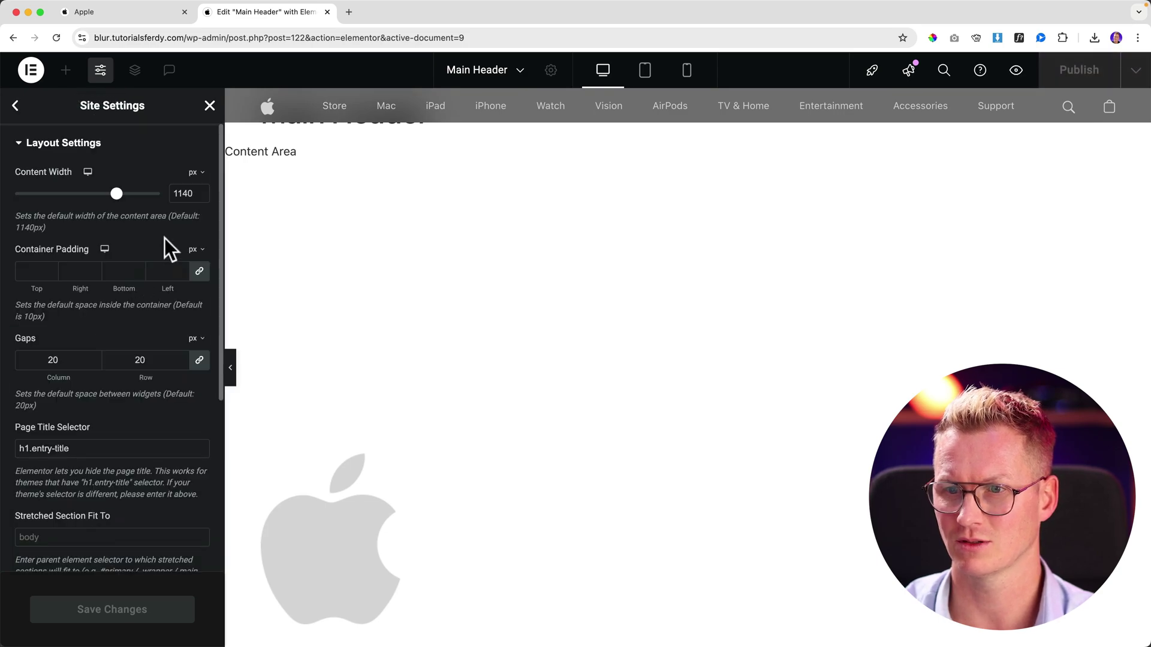
{"action": "left_click", "coordinate": [196, 191]}
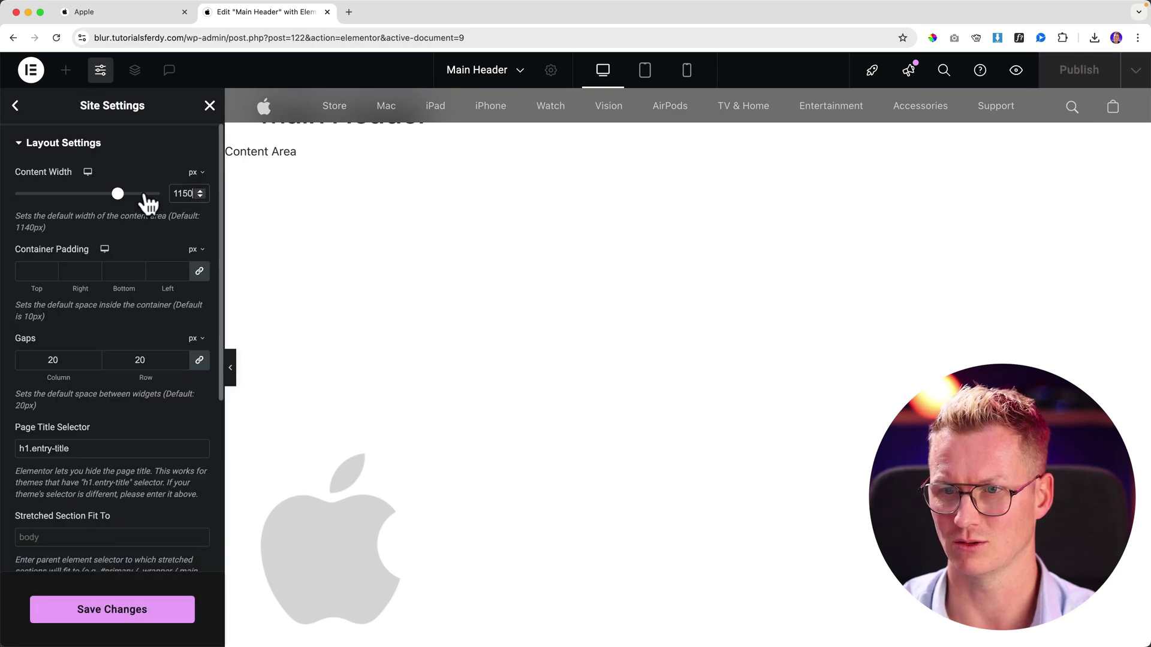
{"action": "double_click", "coordinate": [186, 193]}
{"action": "type", "text": "980"}
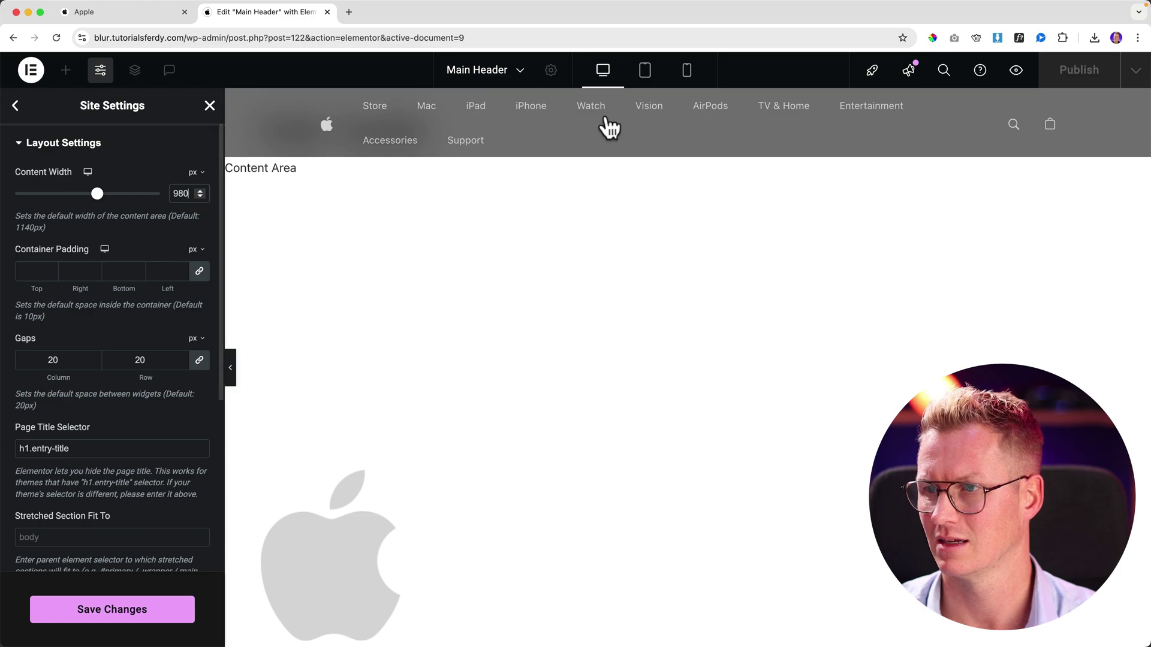
{"action": "left_click", "coordinate": [117, 615]}
{"action": "left_click", "coordinate": [208, 107]}
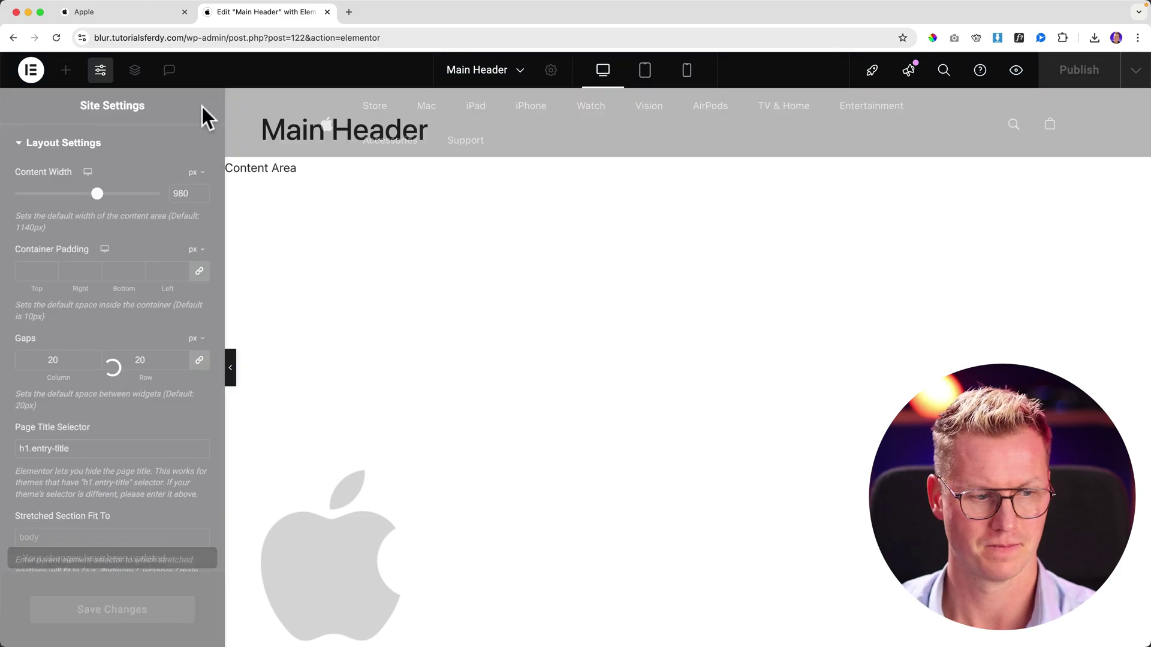
- Give the menu 12px typography and 16px horizontal padding in Style > Main Menu
{"action": "left_click", "coordinate": [615, 135]}
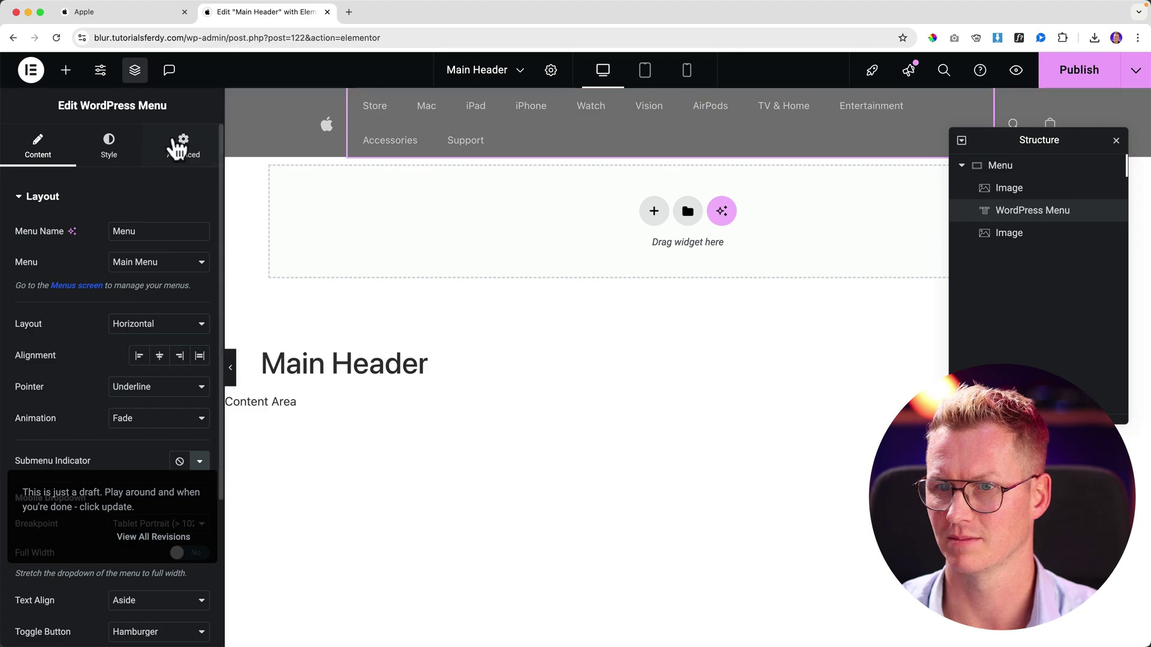
{"action": "left_click", "coordinate": [128, 155]}
{"action": "left_click", "coordinate": [199, 233]}
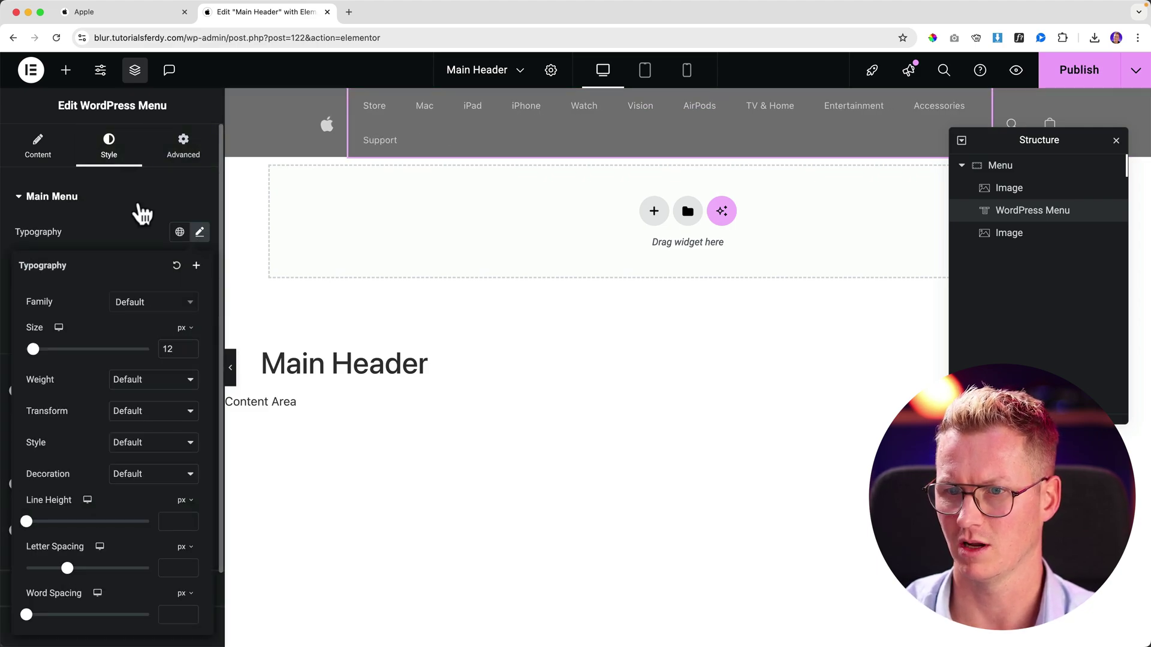
{"action": "left_click", "coordinate": [138, 205]}
{"action": "left_click", "coordinate": [66, 202]}
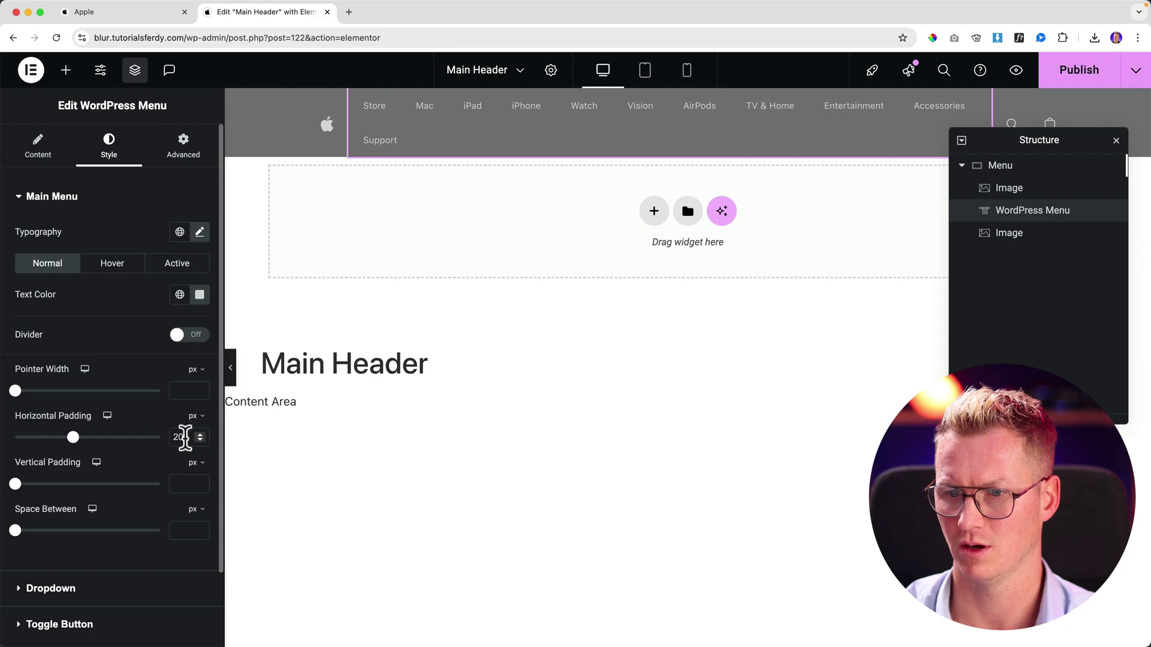
{"action": "key", "text": "Down"}
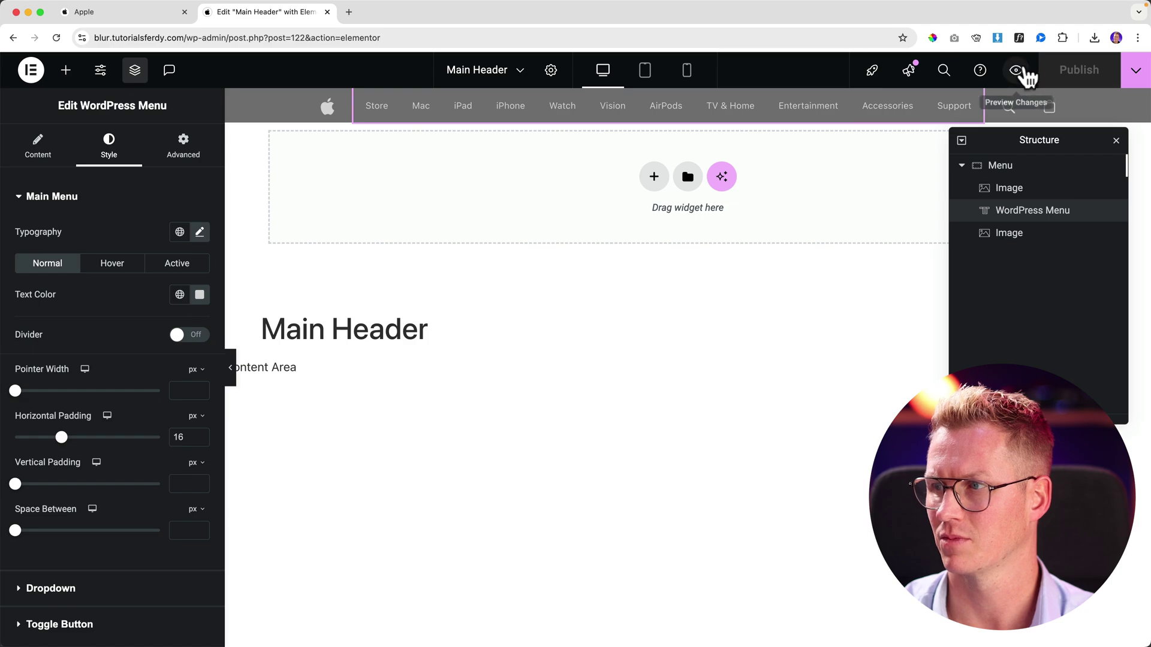
- Preview the header and open the site's home page through the logo
{"action": "left_click", "coordinate": [1016, 70]}
{"action": "left_click", "coordinate": [326, 12]}
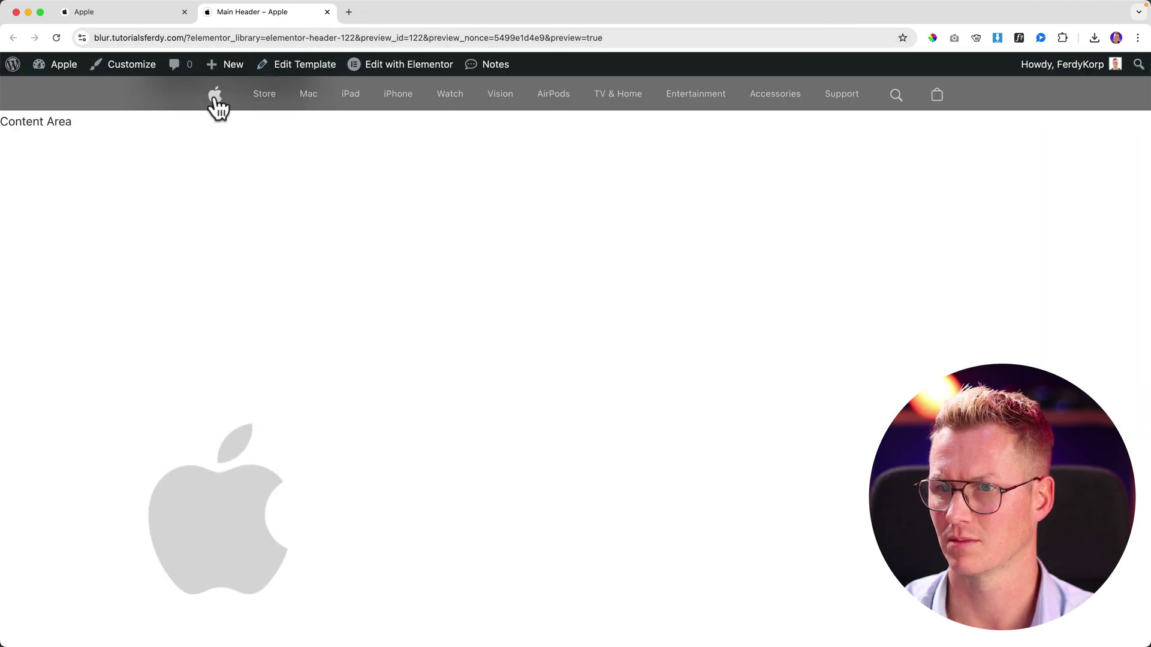
{"action": "left_click", "coordinate": [215, 97]}
- Compare the WordPress home page header against apple.com side by side
{"action": "left_click", "coordinate": [159, 16]}
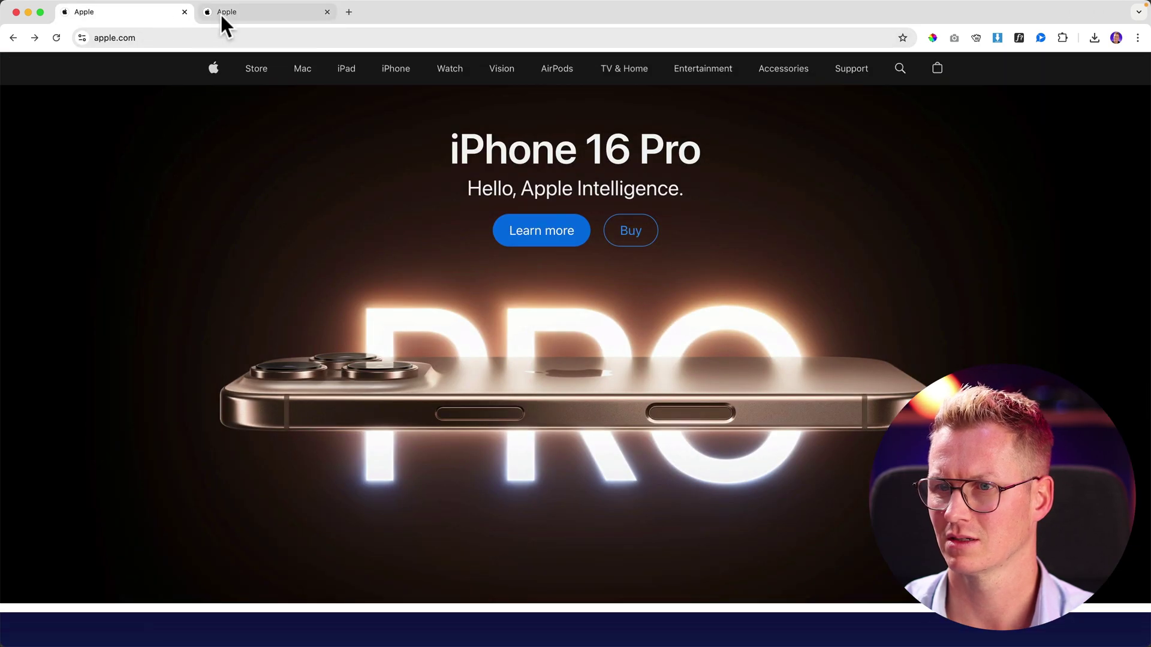
{"action": "left_click", "coordinate": [239, 12]}
{"action": "scroll", "coordinate": [233, 134], "scroll_direction": "down", "scroll_amount": 2}
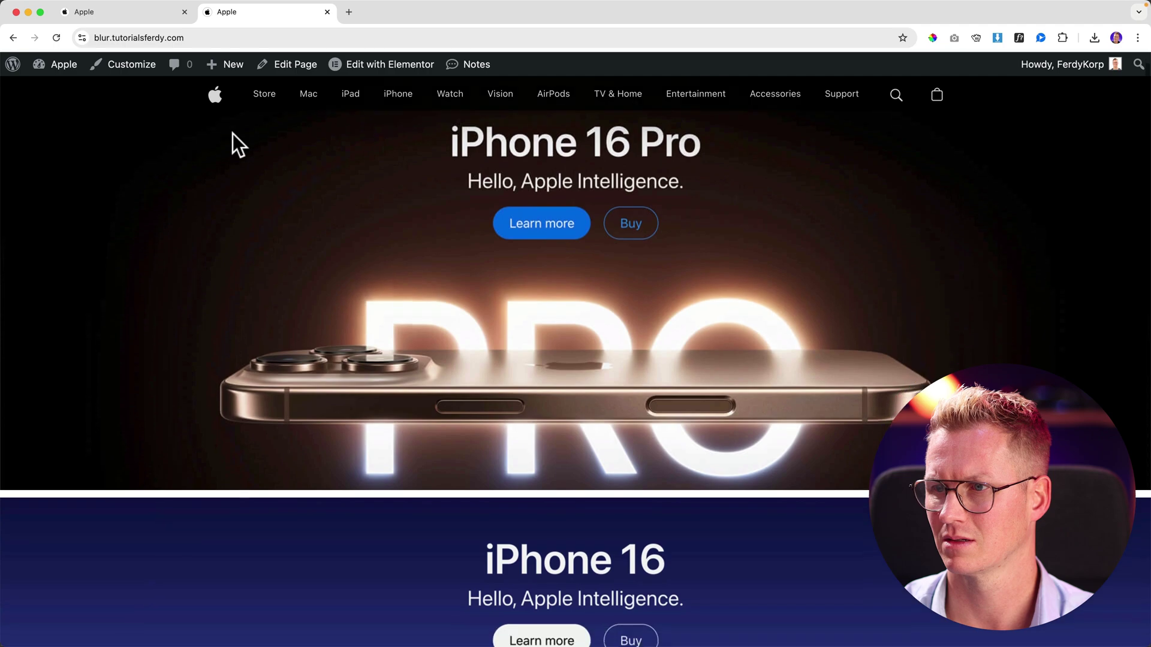
{"action": "scroll", "coordinate": [233, 134], "scroll_direction": "down", "scroll_amount": 2}
{"action": "left_click", "coordinate": [138, 12]}
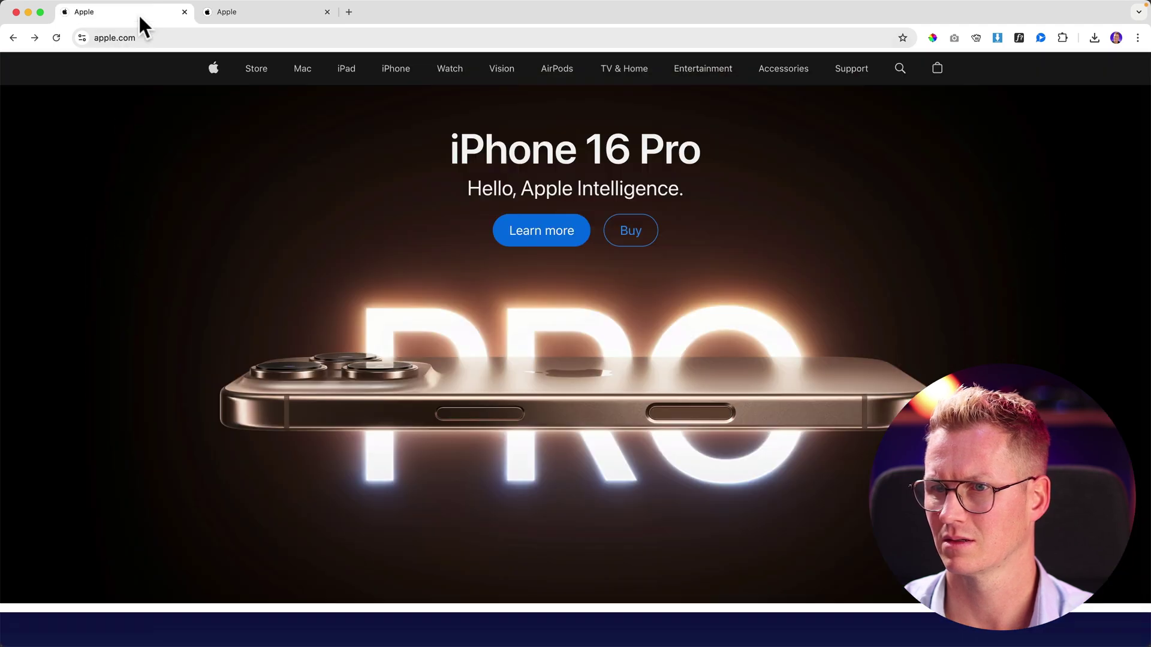
{"action": "scroll", "coordinate": [159, 118], "scroll_direction": "down", "scroll_amount": 2}
{"action": "left_click", "coordinate": [242, 13]}
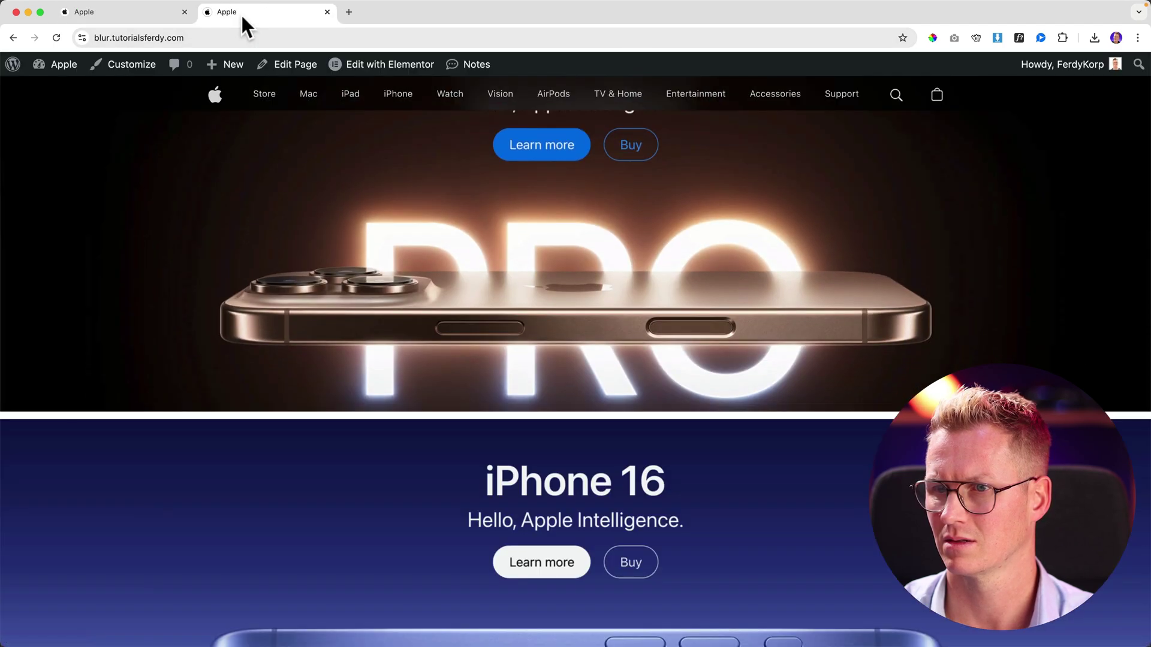
{"action": "scroll", "coordinate": [188, 144], "scroll_direction": "down", "scroll_amount": 2}
{"action": "scroll", "coordinate": [188, 144], "scroll_direction": "up", "scroll_amount": 4}
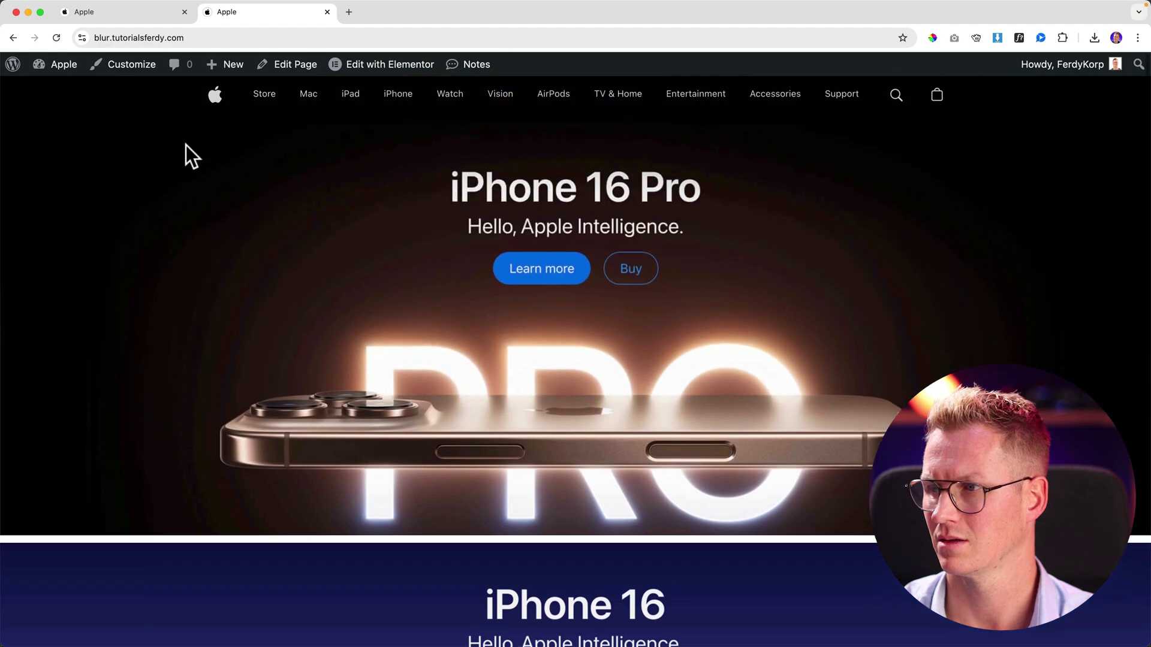
{"action": "mouse_move", "coordinate": [352, 69]}
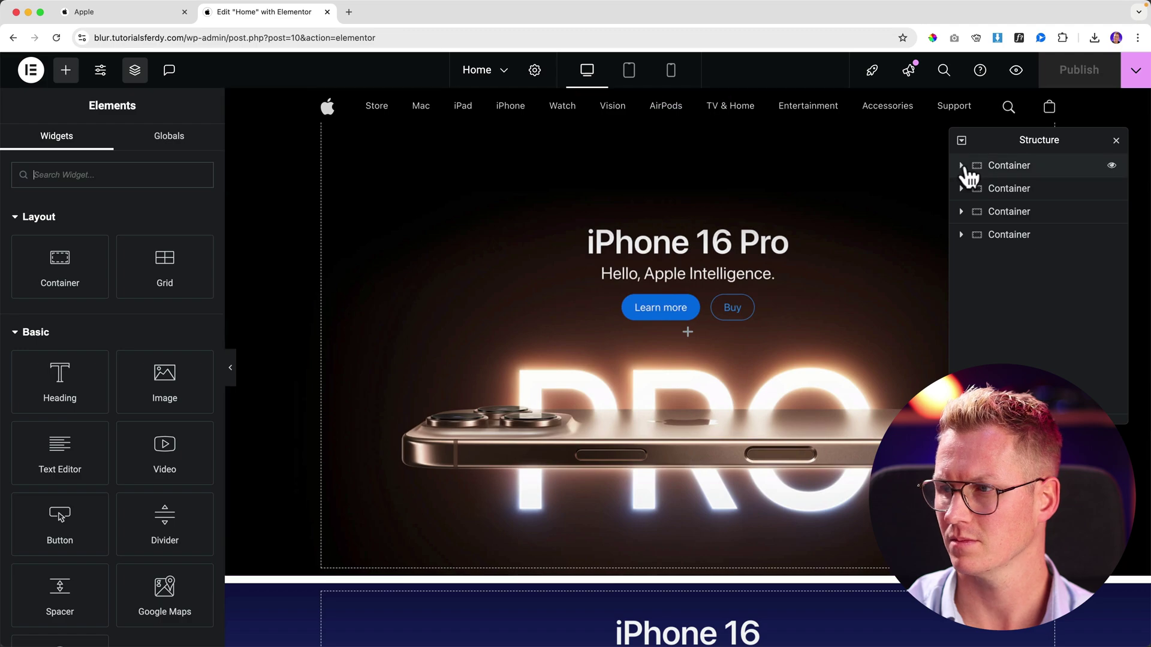
- Open the Main Header template via the Finder and show the Apple logo's Style settings
{"action": "left_click", "coordinate": [874, 147]}
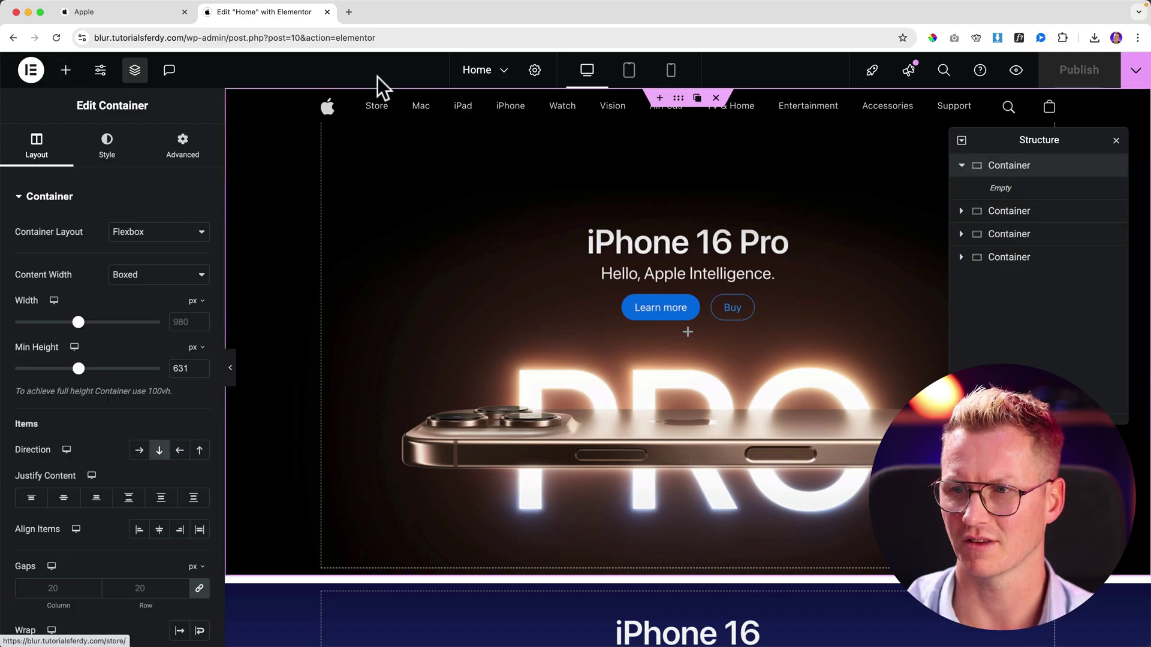
{"action": "left_click", "coordinate": [504, 72]}
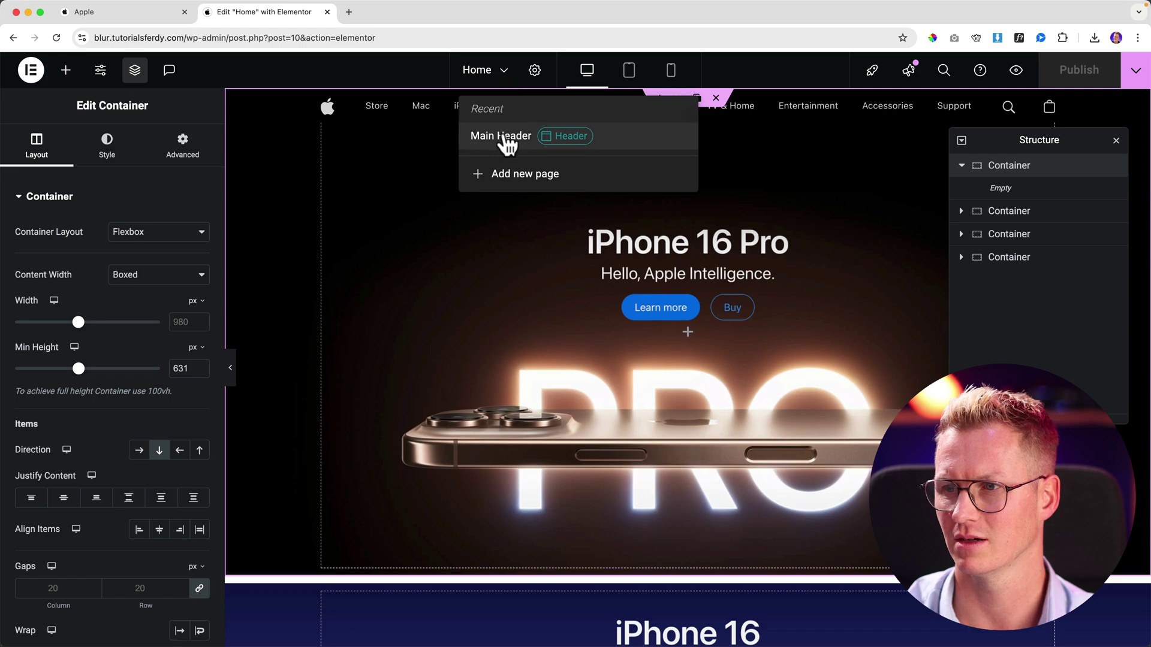
{"action": "left_click", "coordinate": [504, 134]}
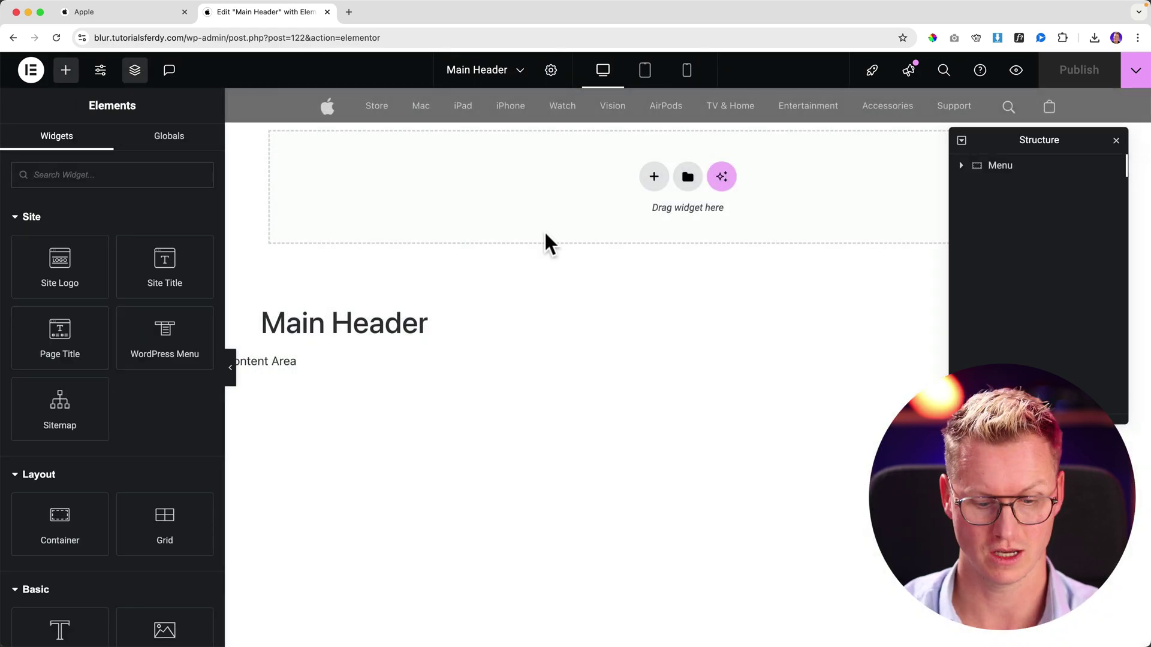
{"action": "key", "text": "super+e"}
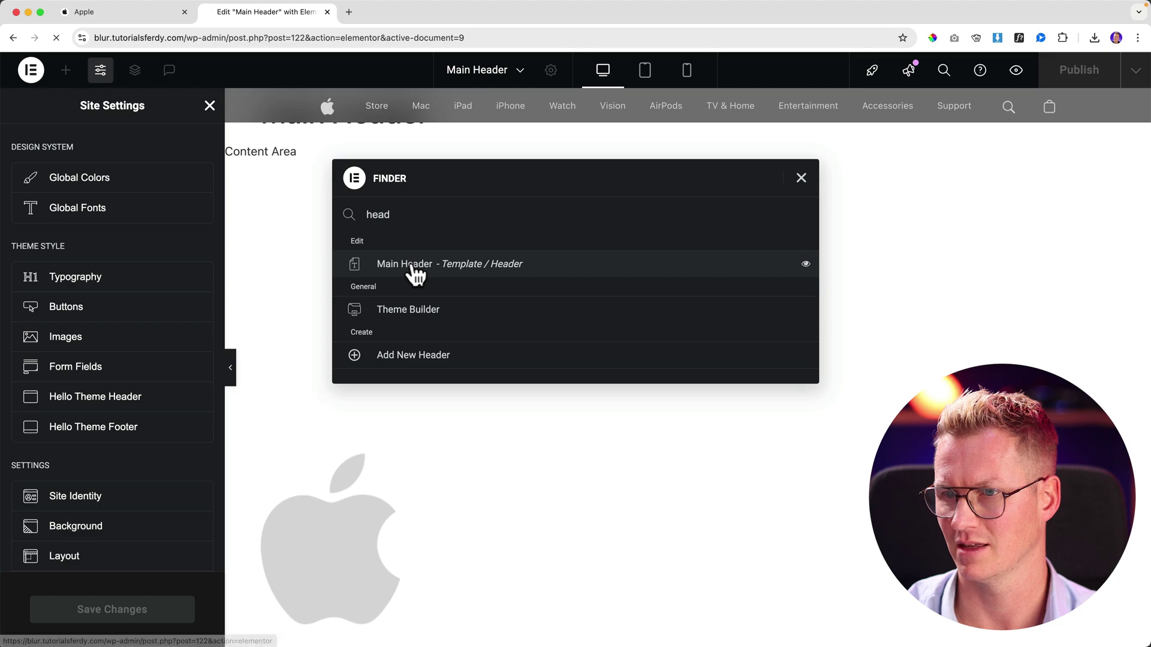
{"action": "left_click", "coordinate": [414, 267]}
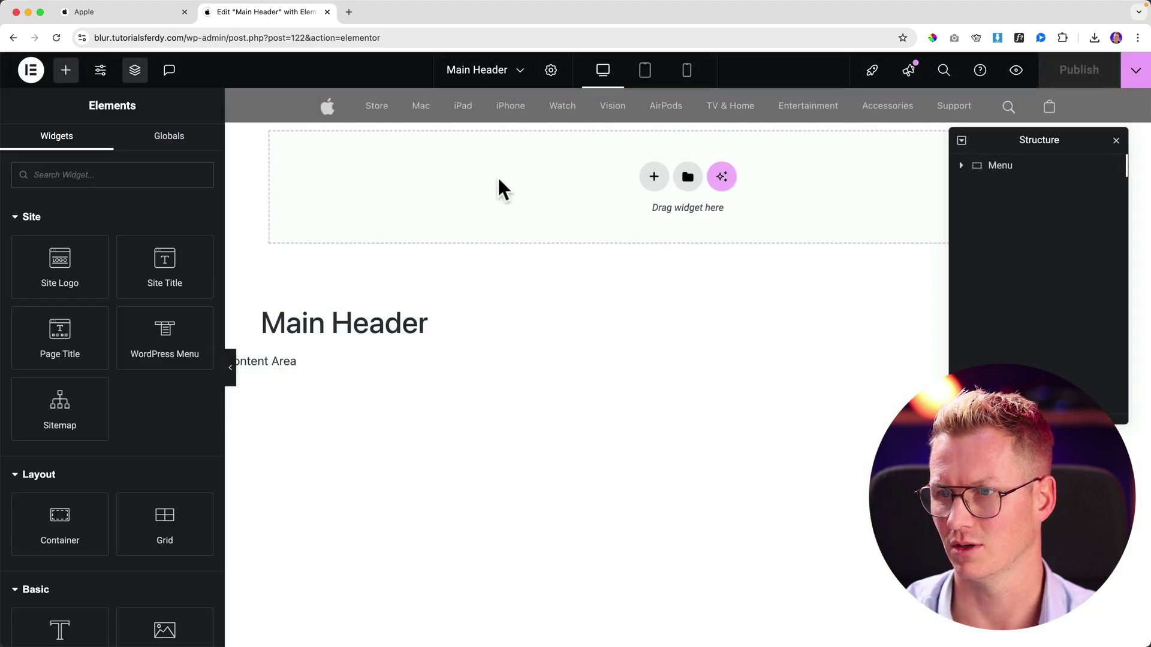
{"action": "left_click", "coordinate": [327, 120]}
{"action": "left_click", "coordinate": [103, 151]}
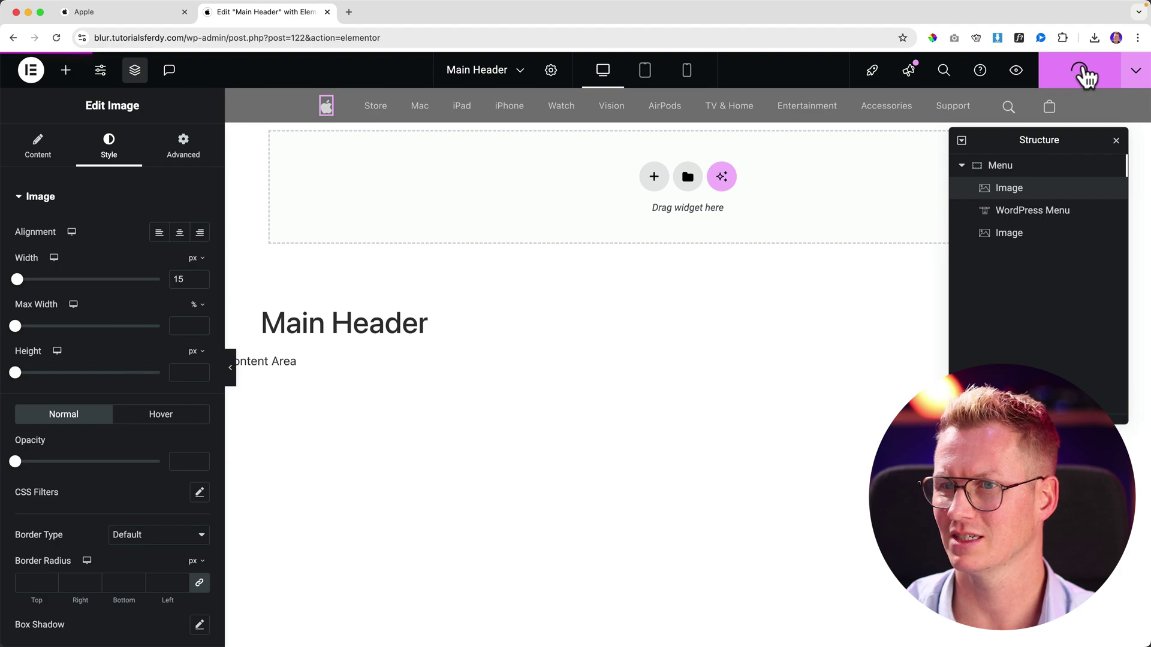
- Preview the updated header live, close the editor tab, and scroll the site home page
{"action": "left_click", "coordinate": [1016, 70]}
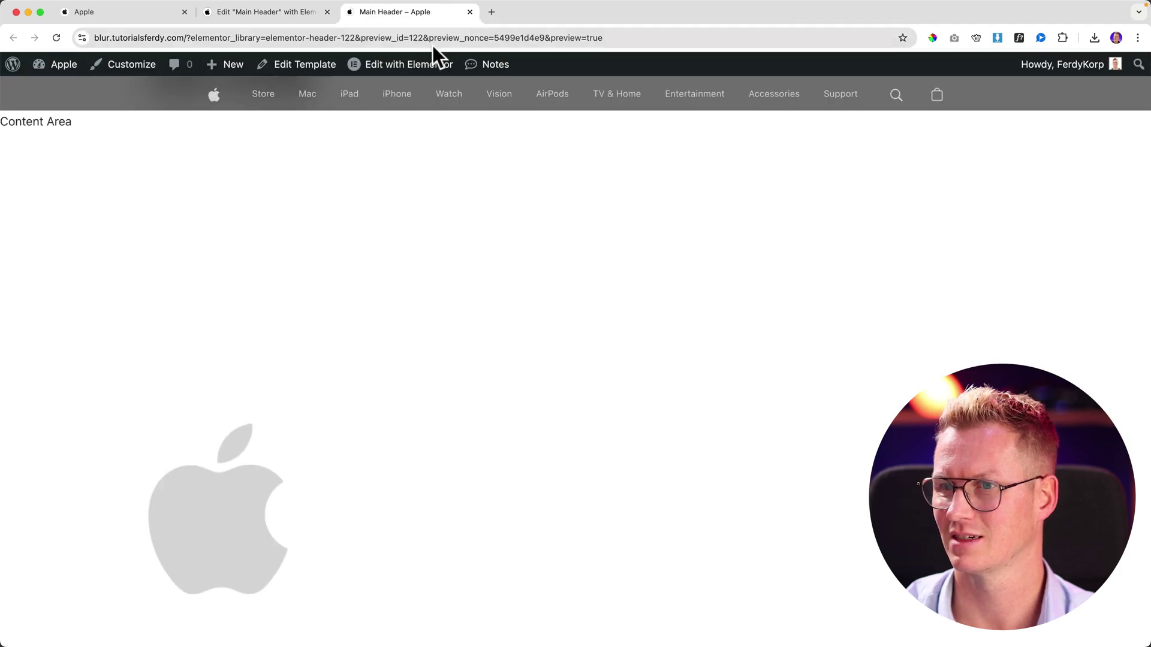
{"action": "left_click", "coordinate": [327, 12]}
{"action": "left_click", "coordinate": [214, 96]}
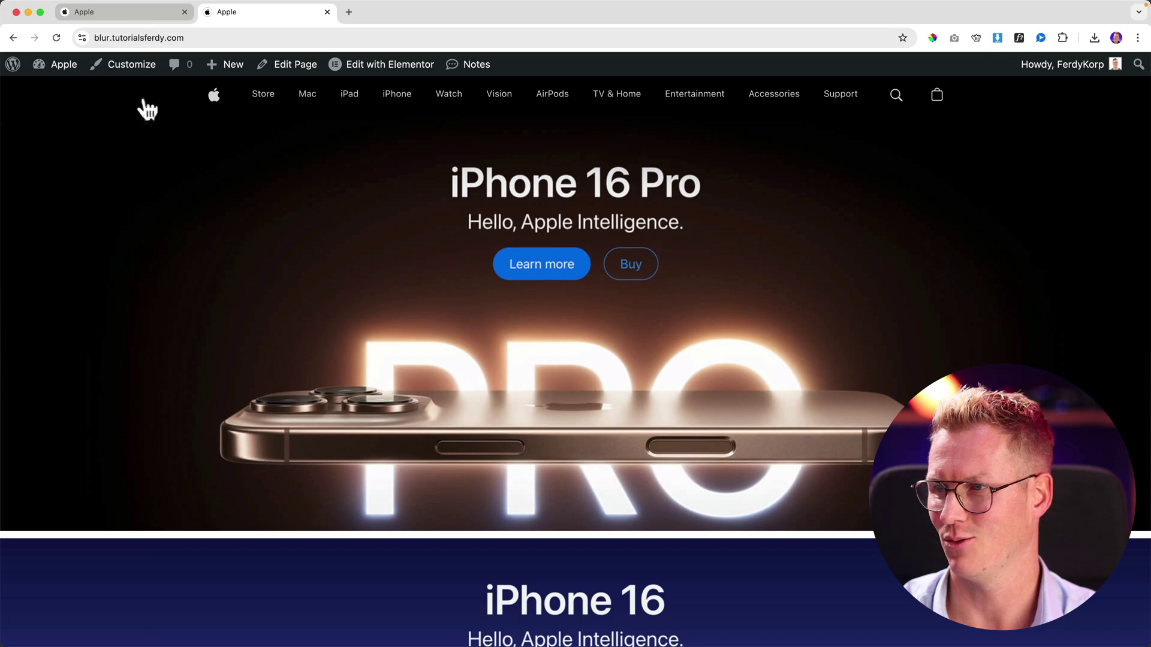
{"action": "scroll", "coordinate": [186, 210], "scroll_direction": "down", "scroll_amount": 5}
{"action": "scroll", "coordinate": [186, 205], "scroll_direction": "down", "scroll_amount": 5}
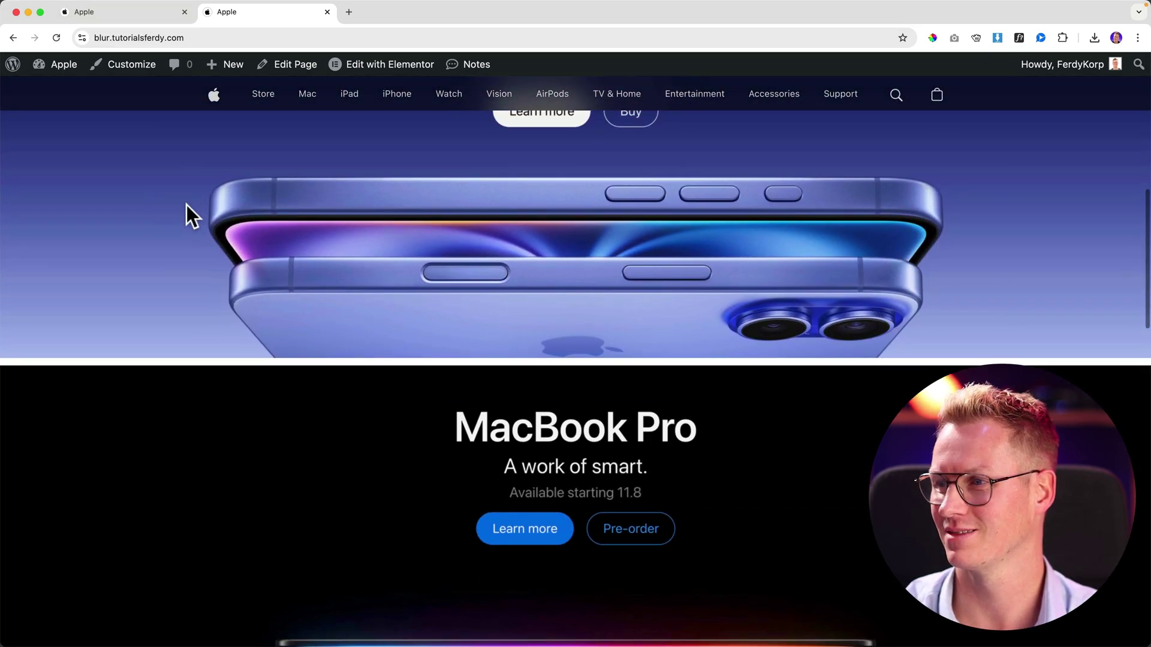
{"action": "scroll", "coordinate": [183, 192], "scroll_direction": "up", "scroll_amount": 10}
- Compare the sticky blurred header on apple.com against the site's header while scrolling both
{"action": "left_click", "coordinate": [131, 14]}
{"action": "scroll", "coordinate": [159, 200], "scroll_direction": "down", "scroll_amount": 5}
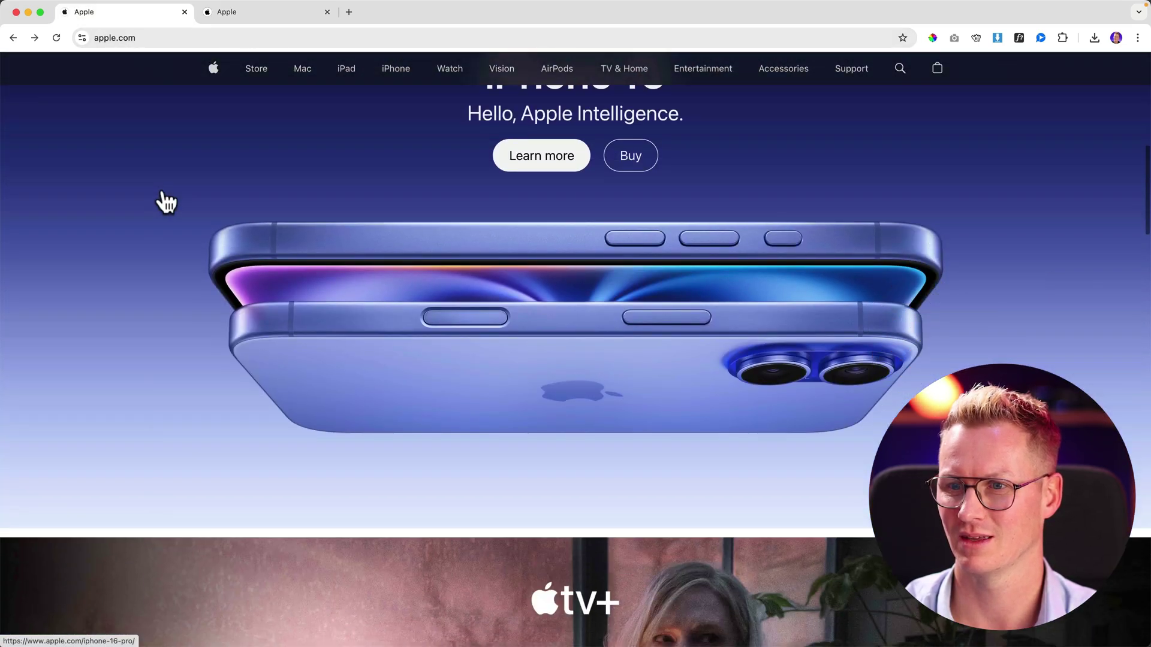
{"action": "scroll", "coordinate": [157, 195], "scroll_direction": "up", "scroll_amount": 8}
{"action": "left_click", "coordinate": [241, 11]}
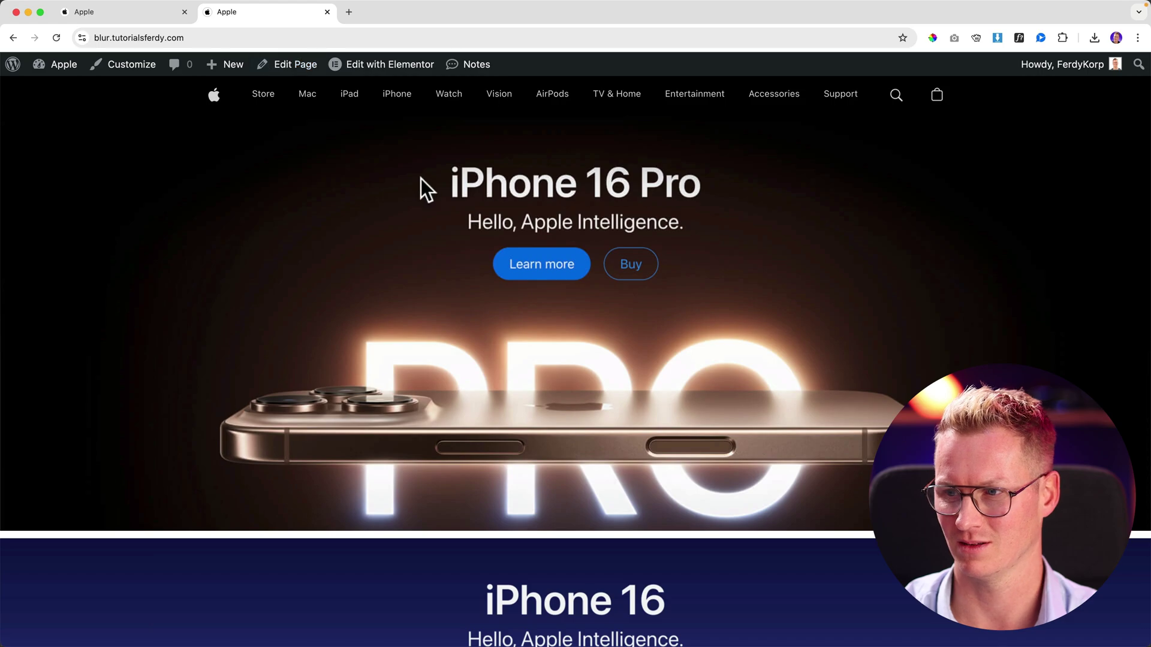
{"action": "scroll", "coordinate": [421, 179], "scroll_direction": "down", "scroll_amount": 9}
{"action": "scroll", "coordinate": [421, 183], "scroll_direction": "down", "scroll_amount": 6}
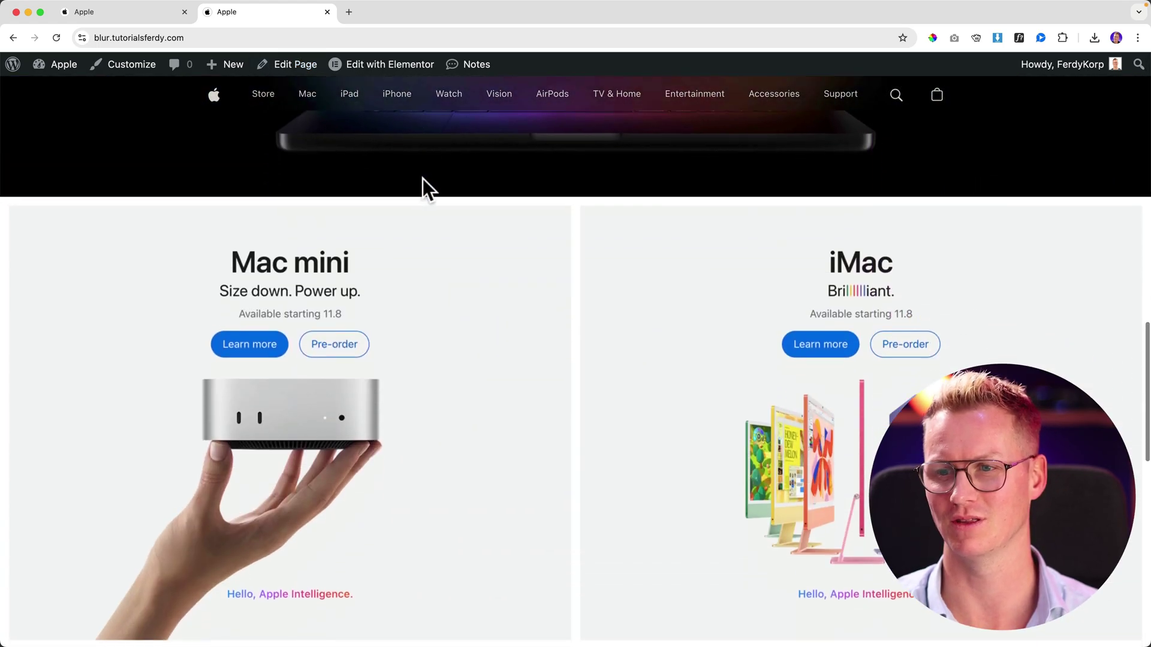
{"action": "scroll", "coordinate": [422, 187], "scroll_direction": "up", "scroll_amount": 10}
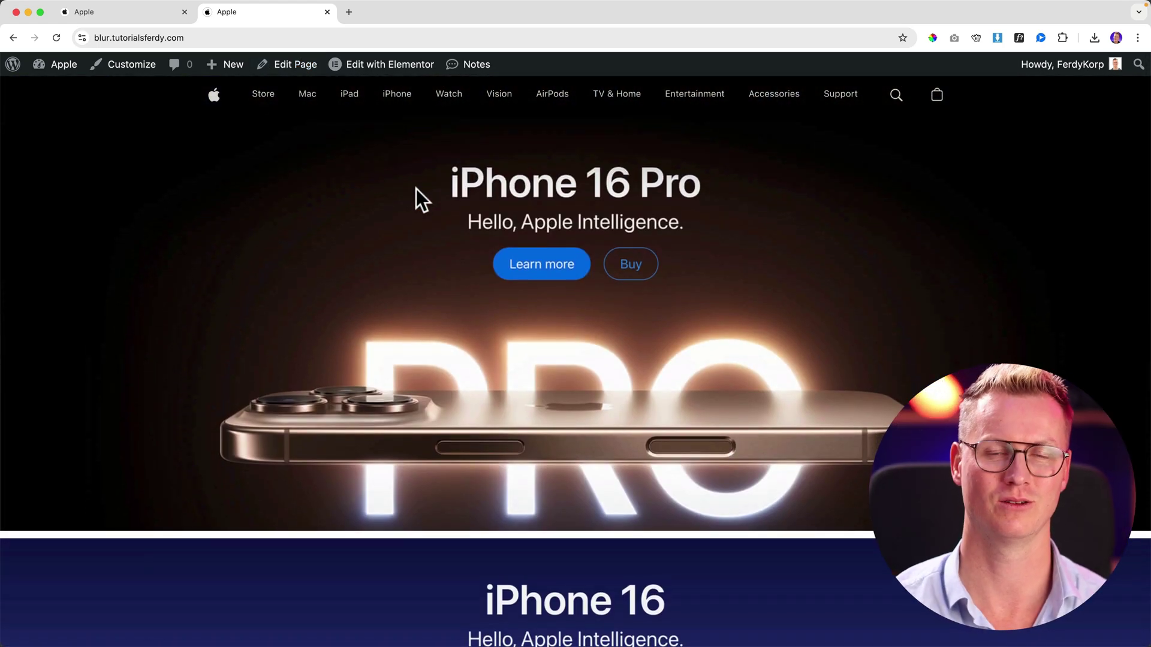